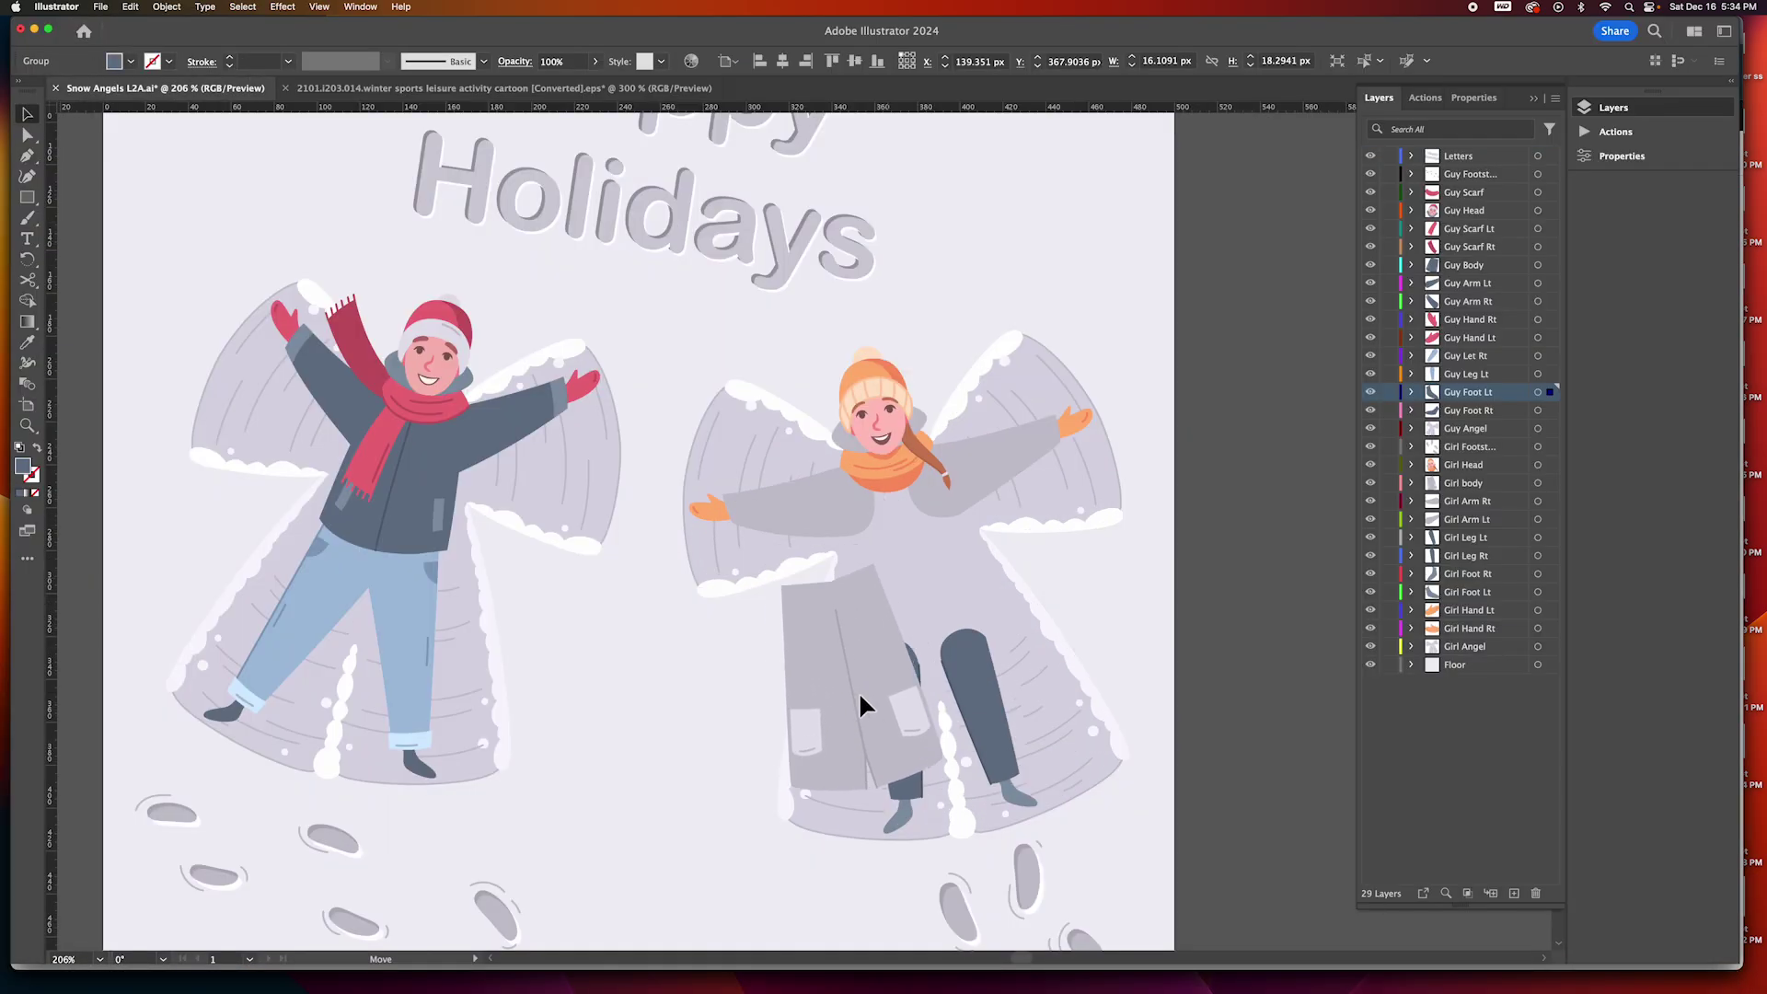
# Try moving the girl's coat off her body to expose the legs beneath, and undo the move
pyautogui.moveTo(858, 692); pyautogui.dragTo(737, 687)
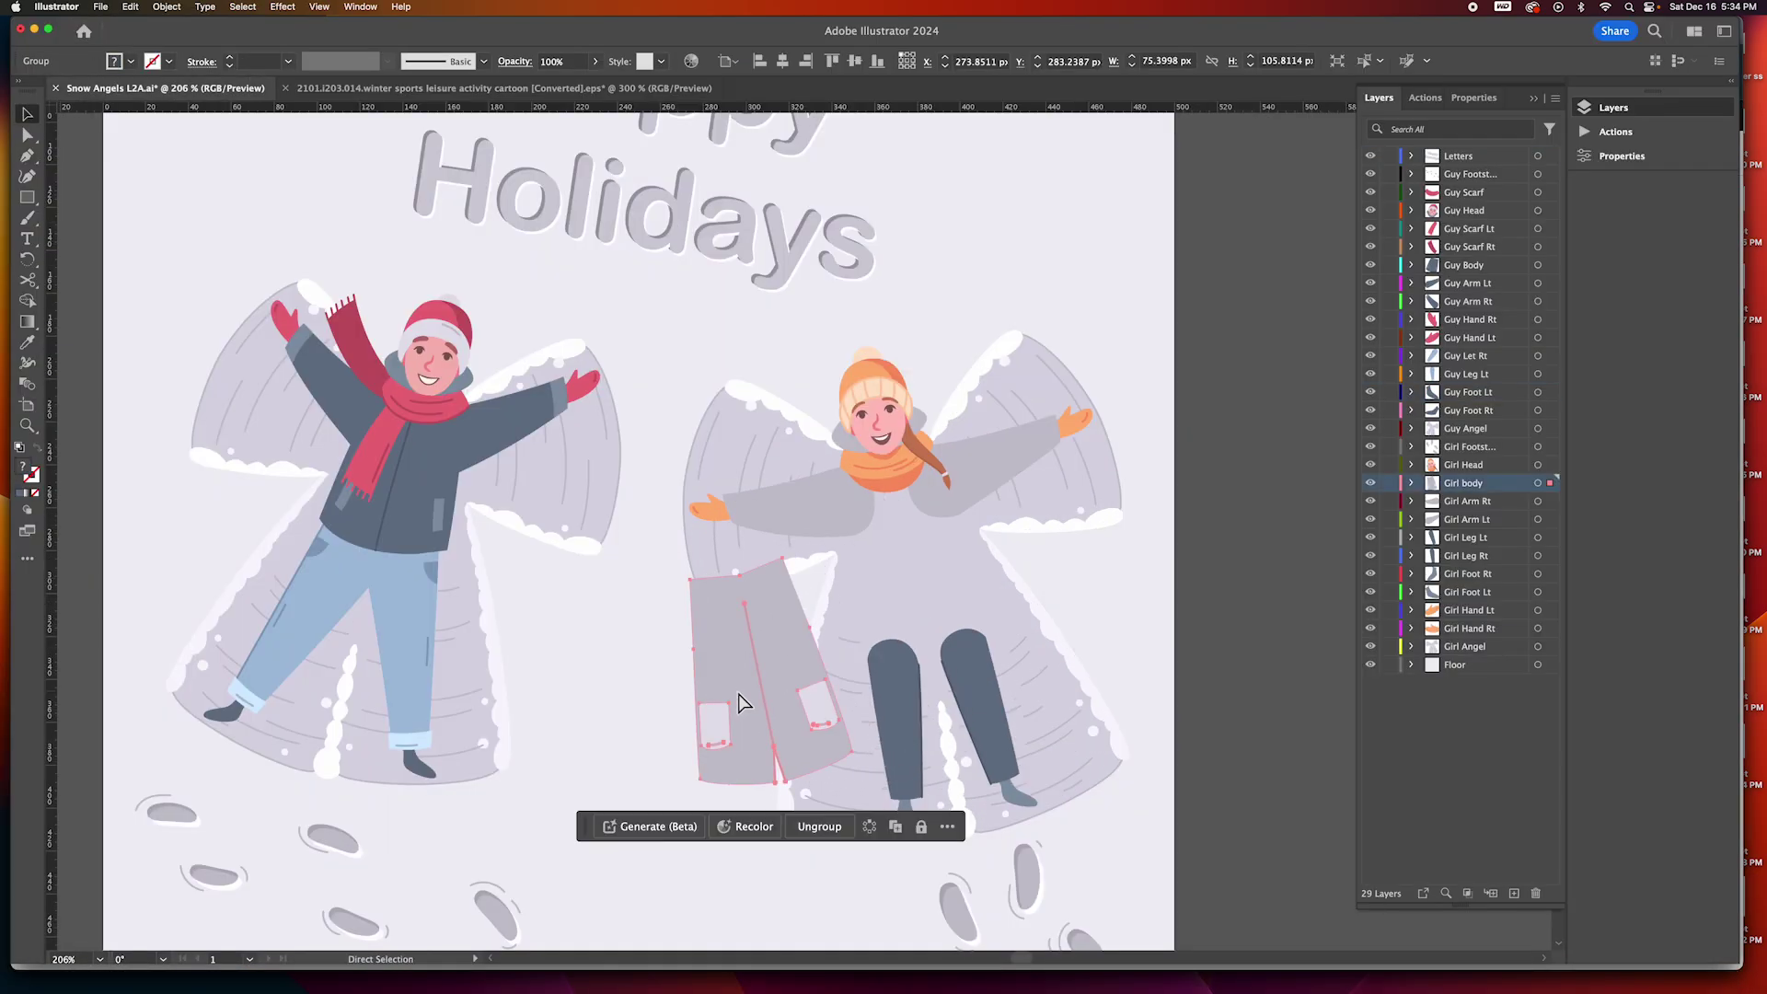
pyautogui.hotkey('ctrl', 'z')
pyautogui.click(733, 505)
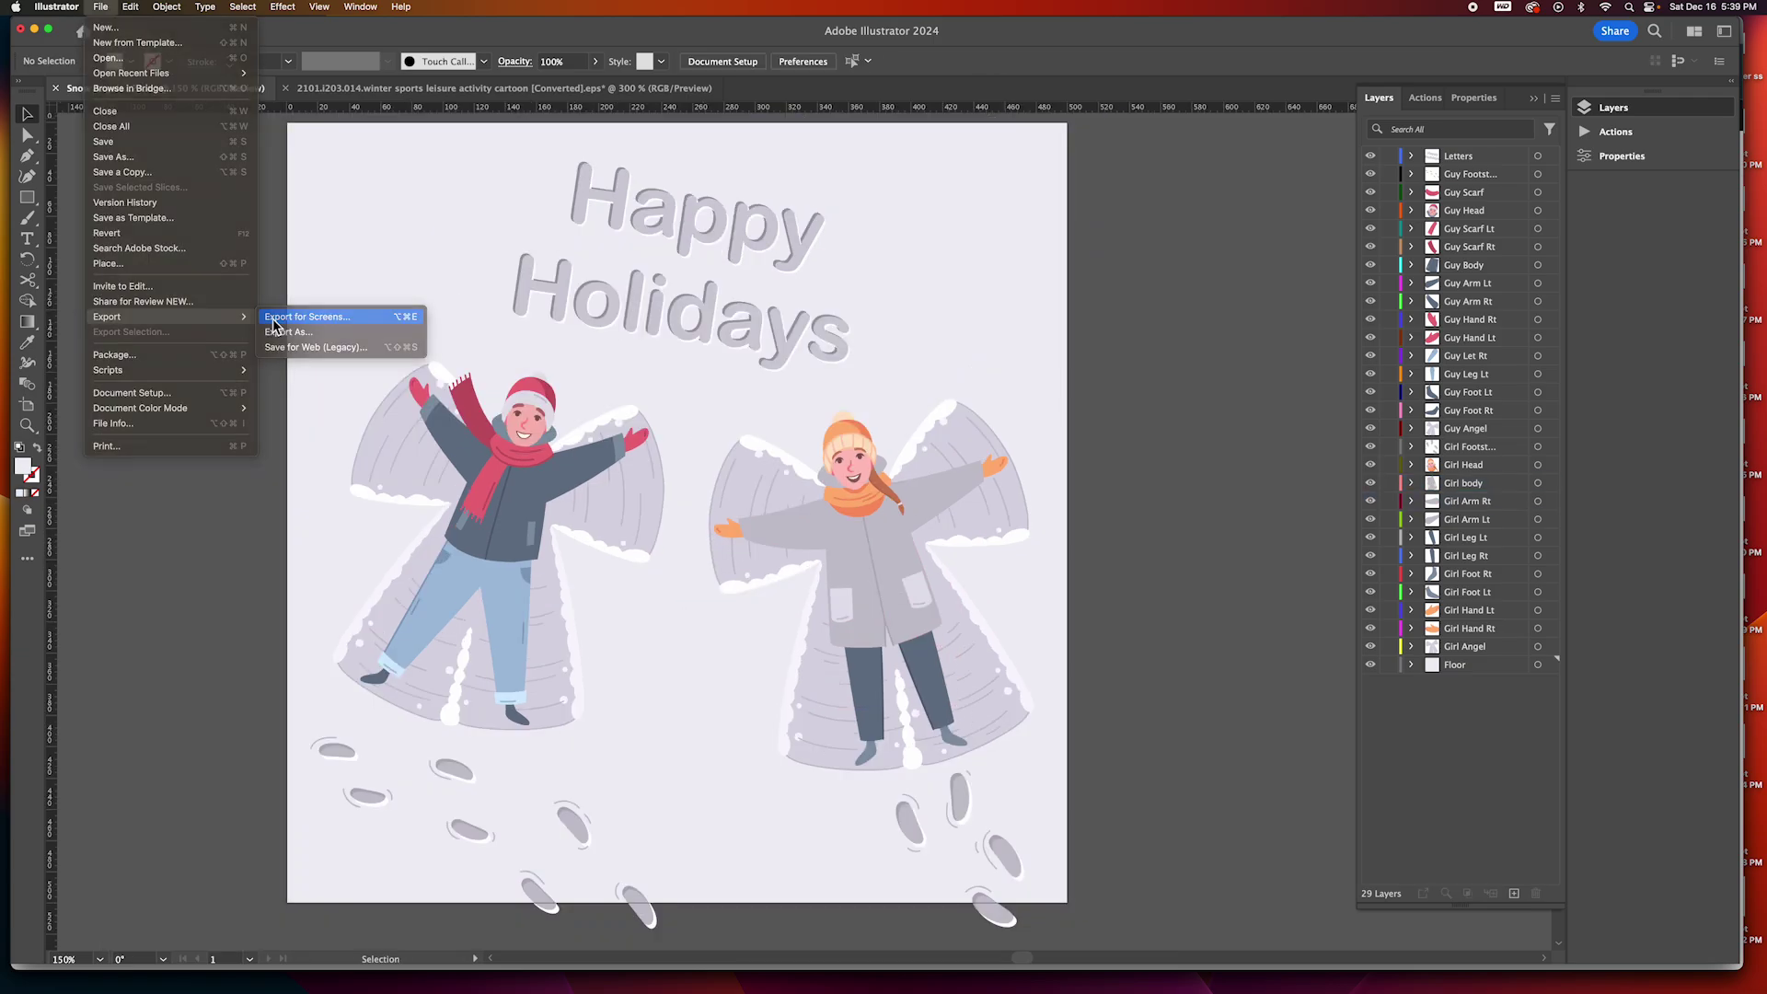
# Open Export for Screens and review the layer assets listed for SVG export
pyautogui.click(279, 320)
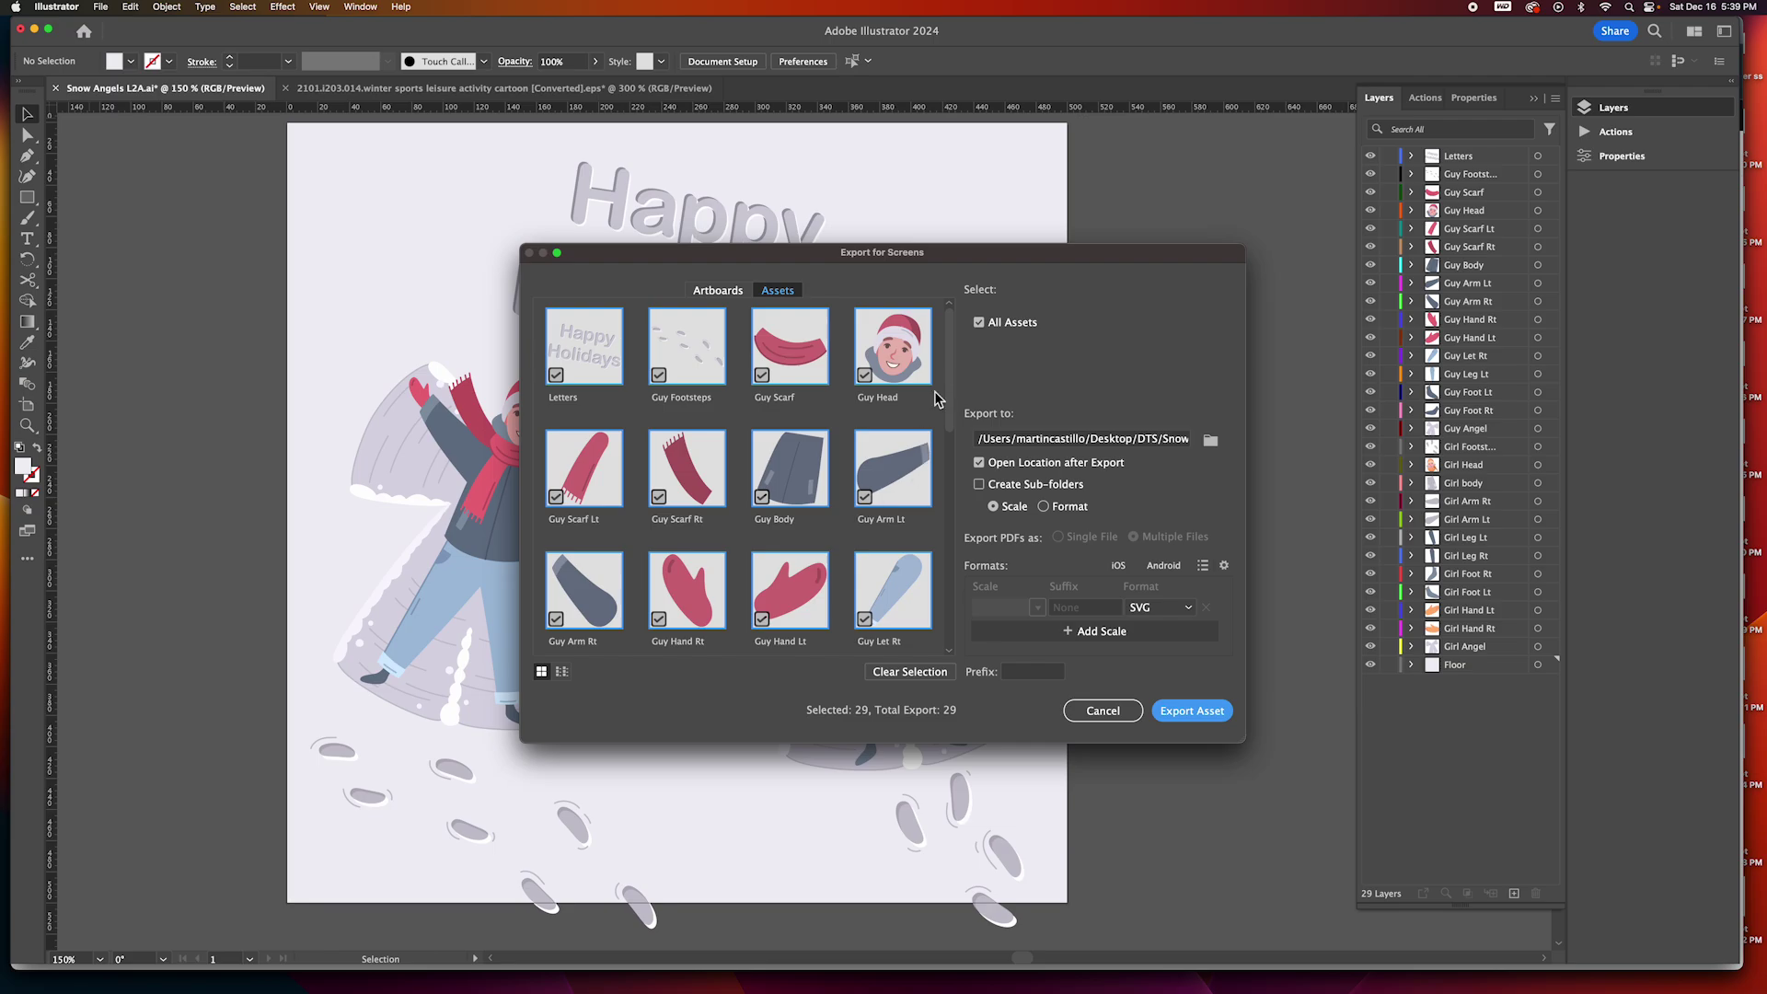
pyautogui.moveTo(947, 382); pyautogui.dragTo(952, 483)
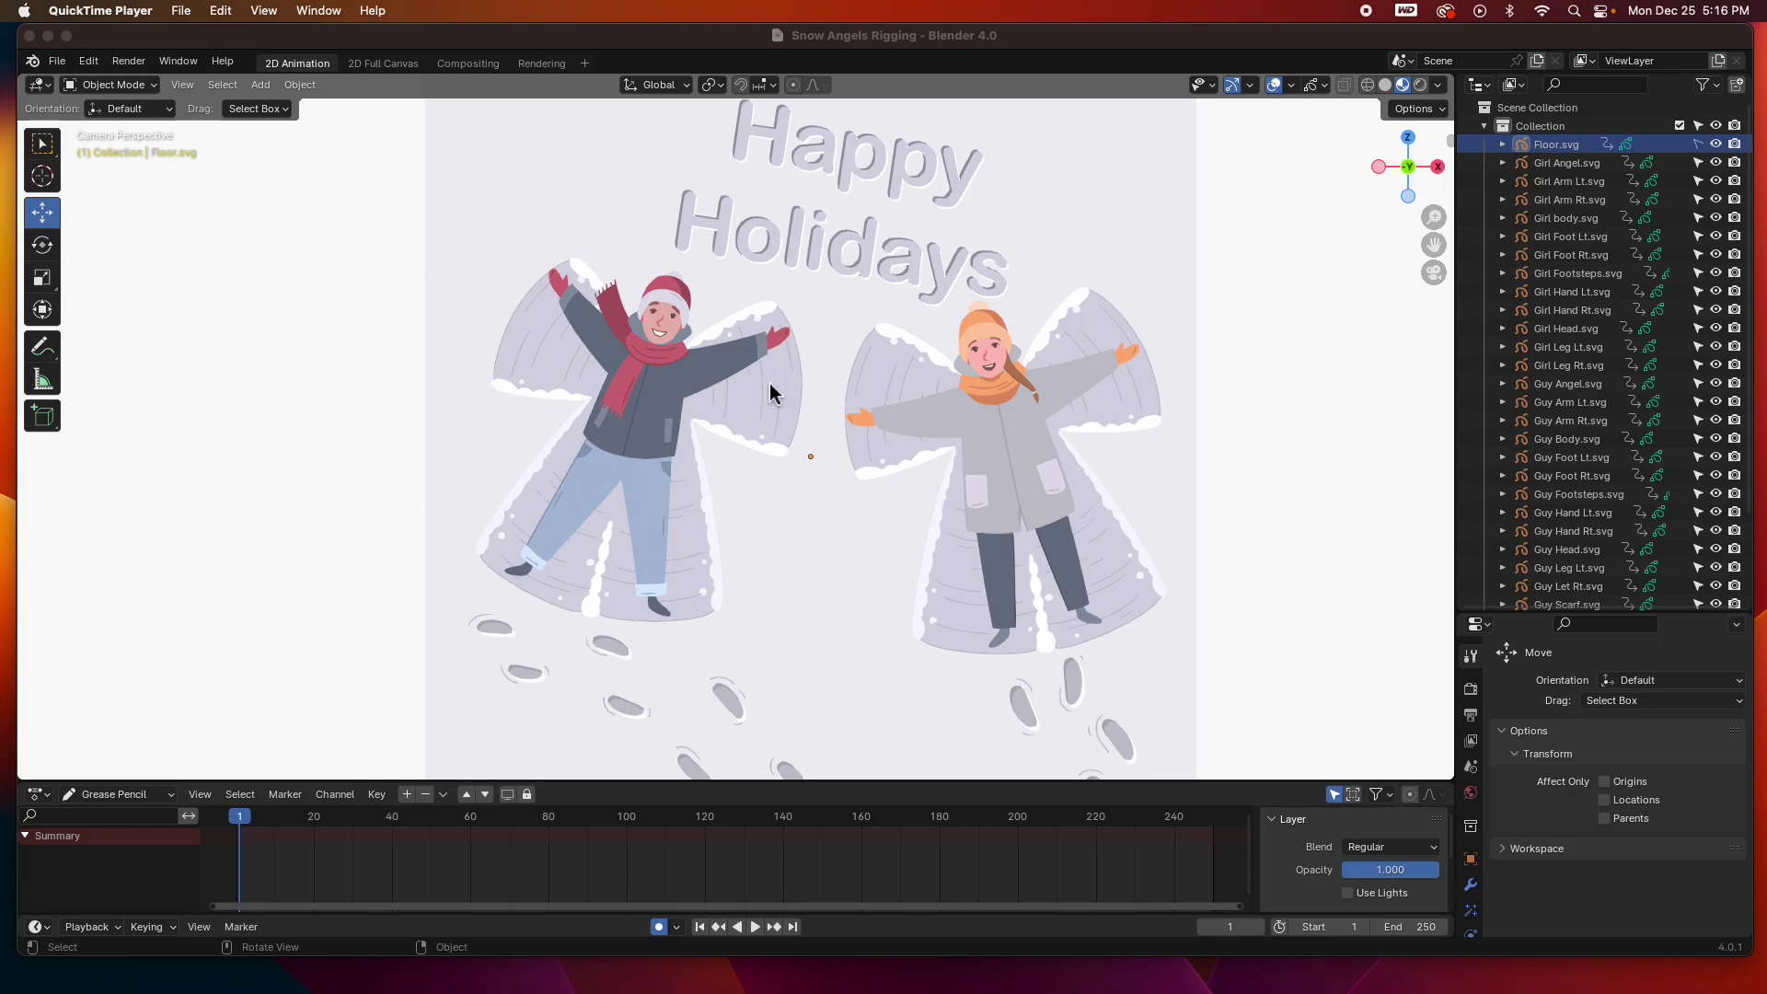
# Switch to Blender and parent the guy's left hand to his left arm using the Object parenting type
pyautogui.click(366, 284)
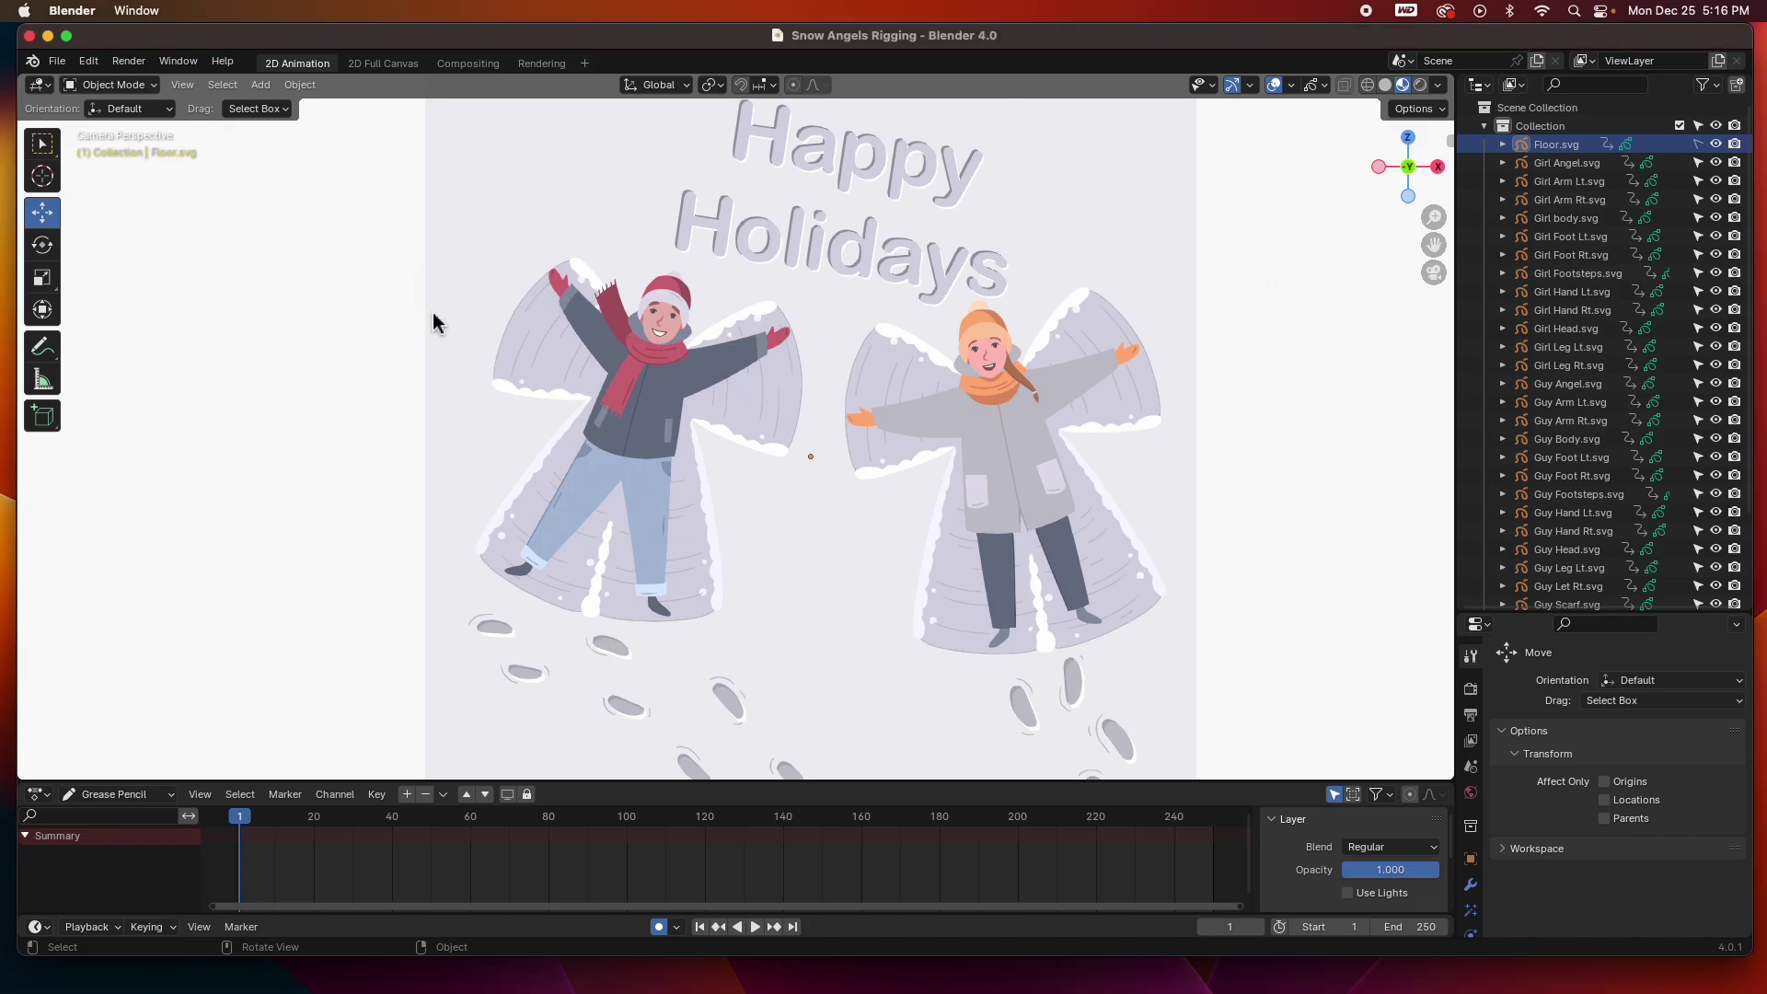
pyautogui.scroll(4, 620, 406)
pyautogui.scroll(-1, 619, 406)
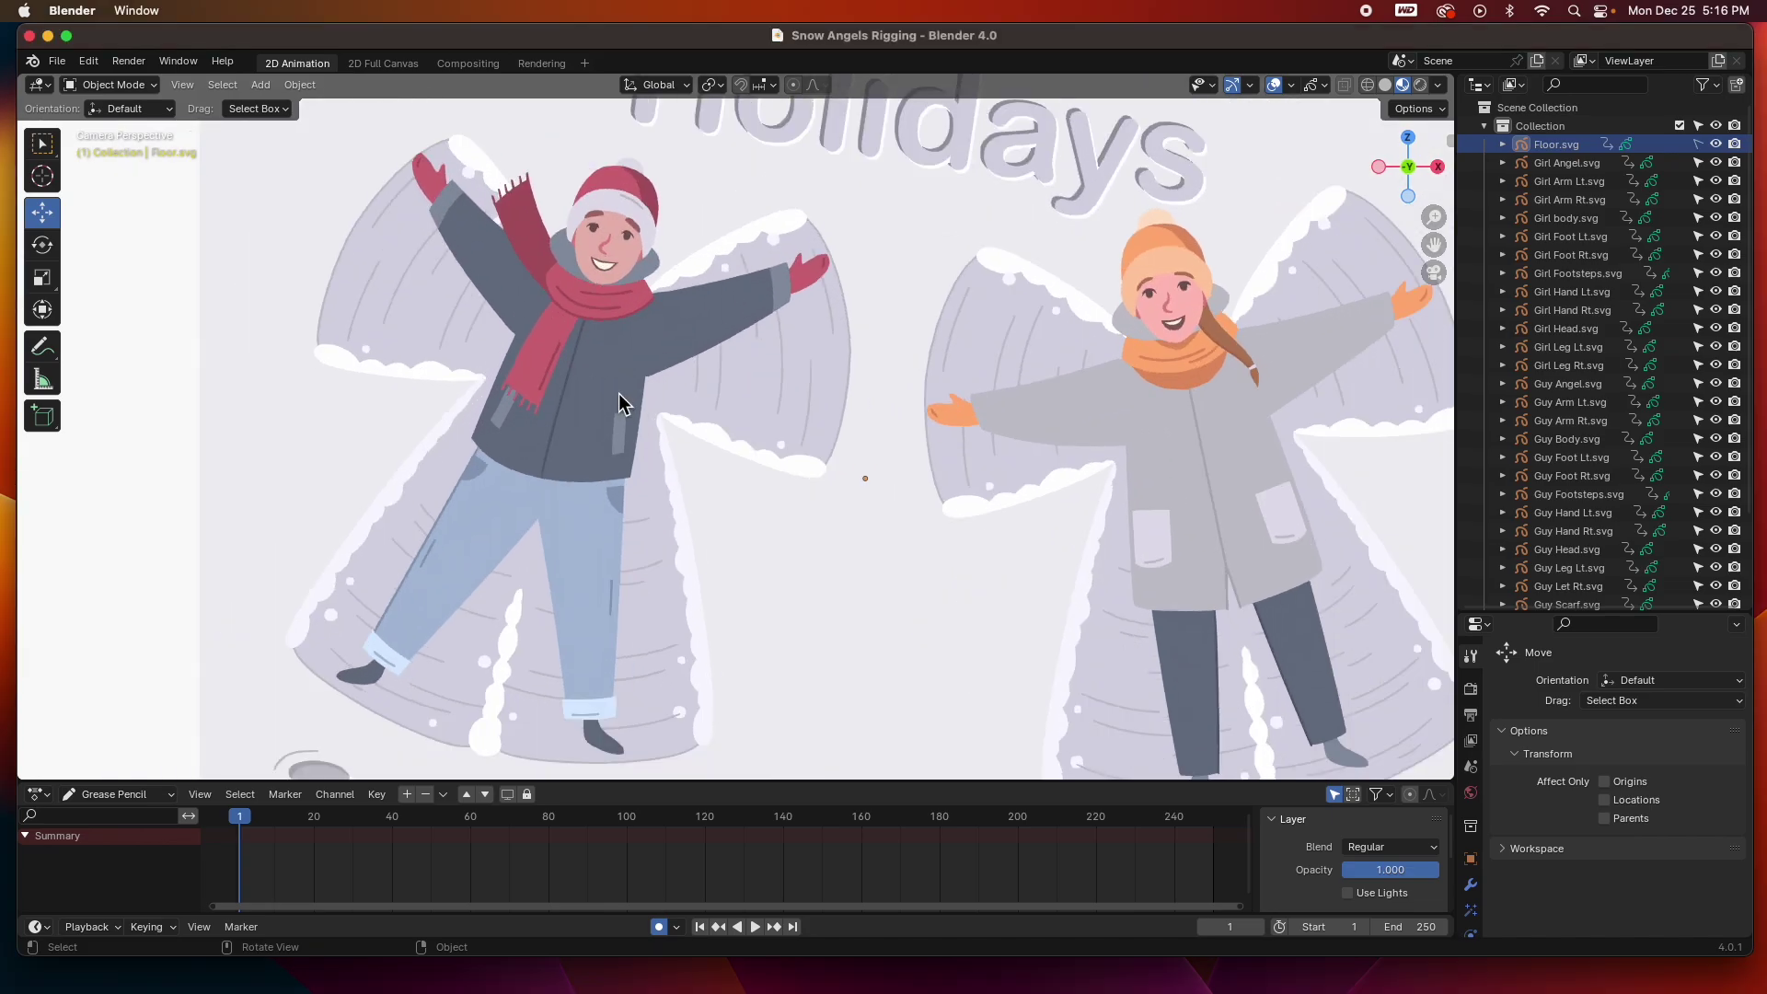
pyautogui.hscroll(-3, 619, 405)
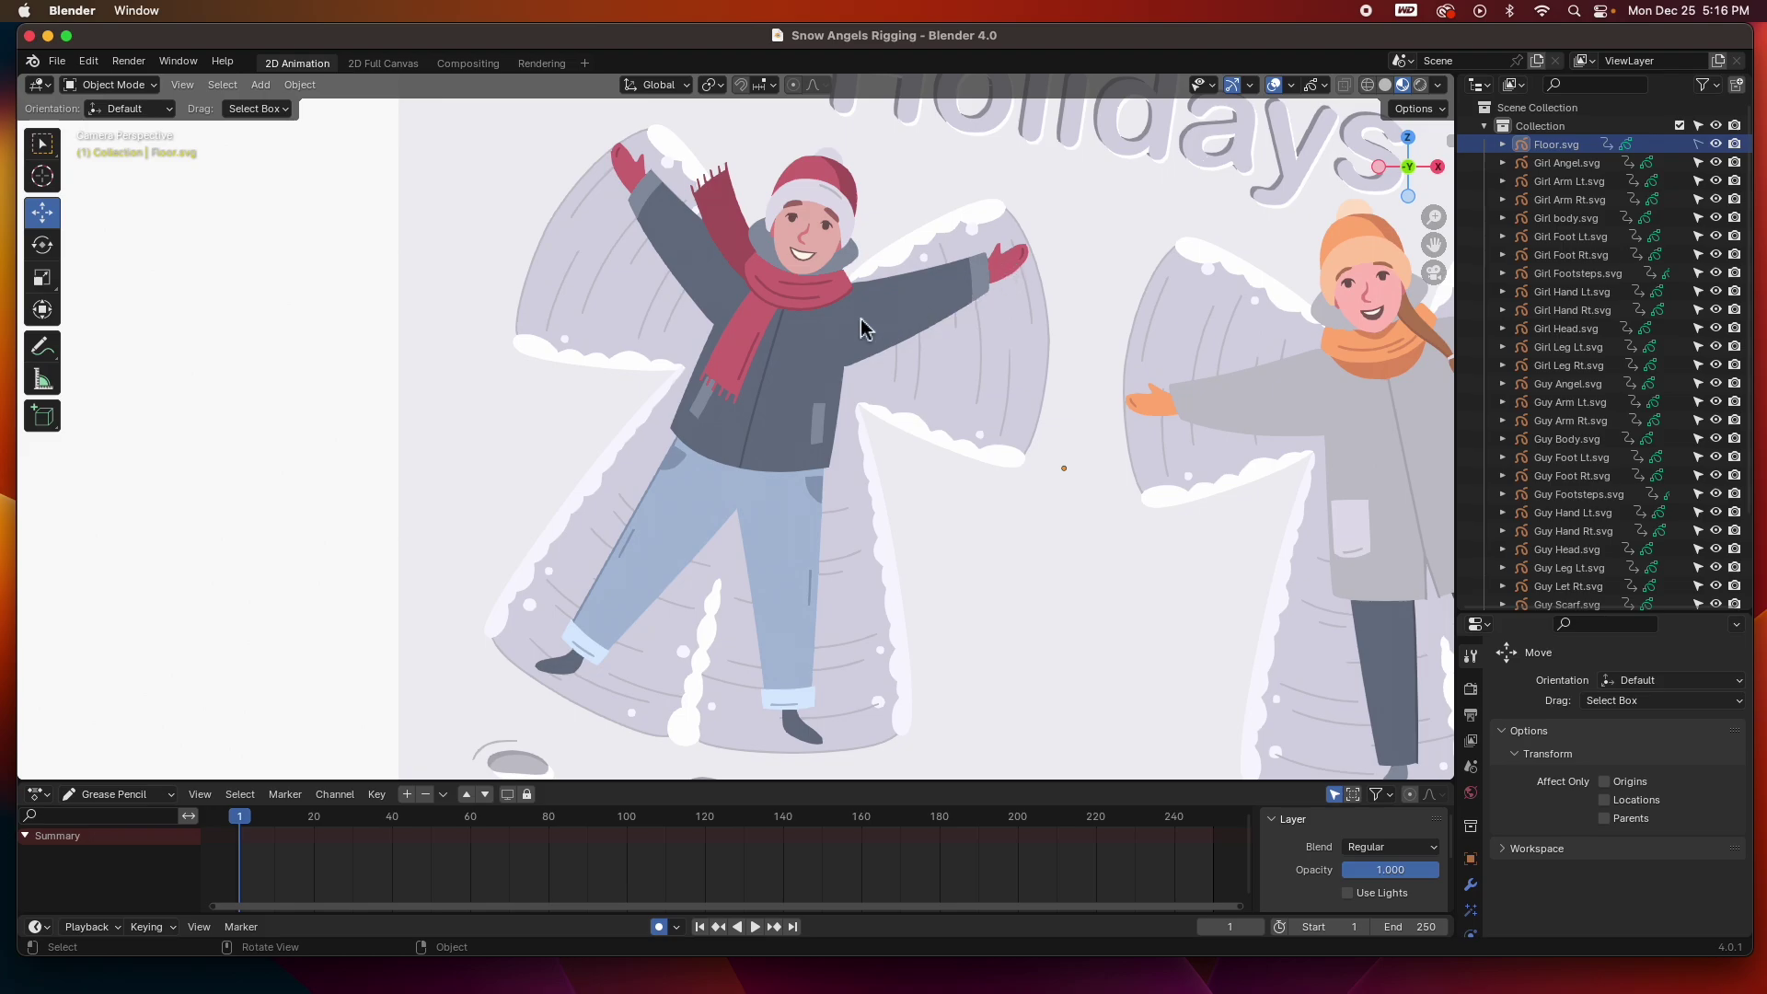
pyautogui.click(1003, 276)
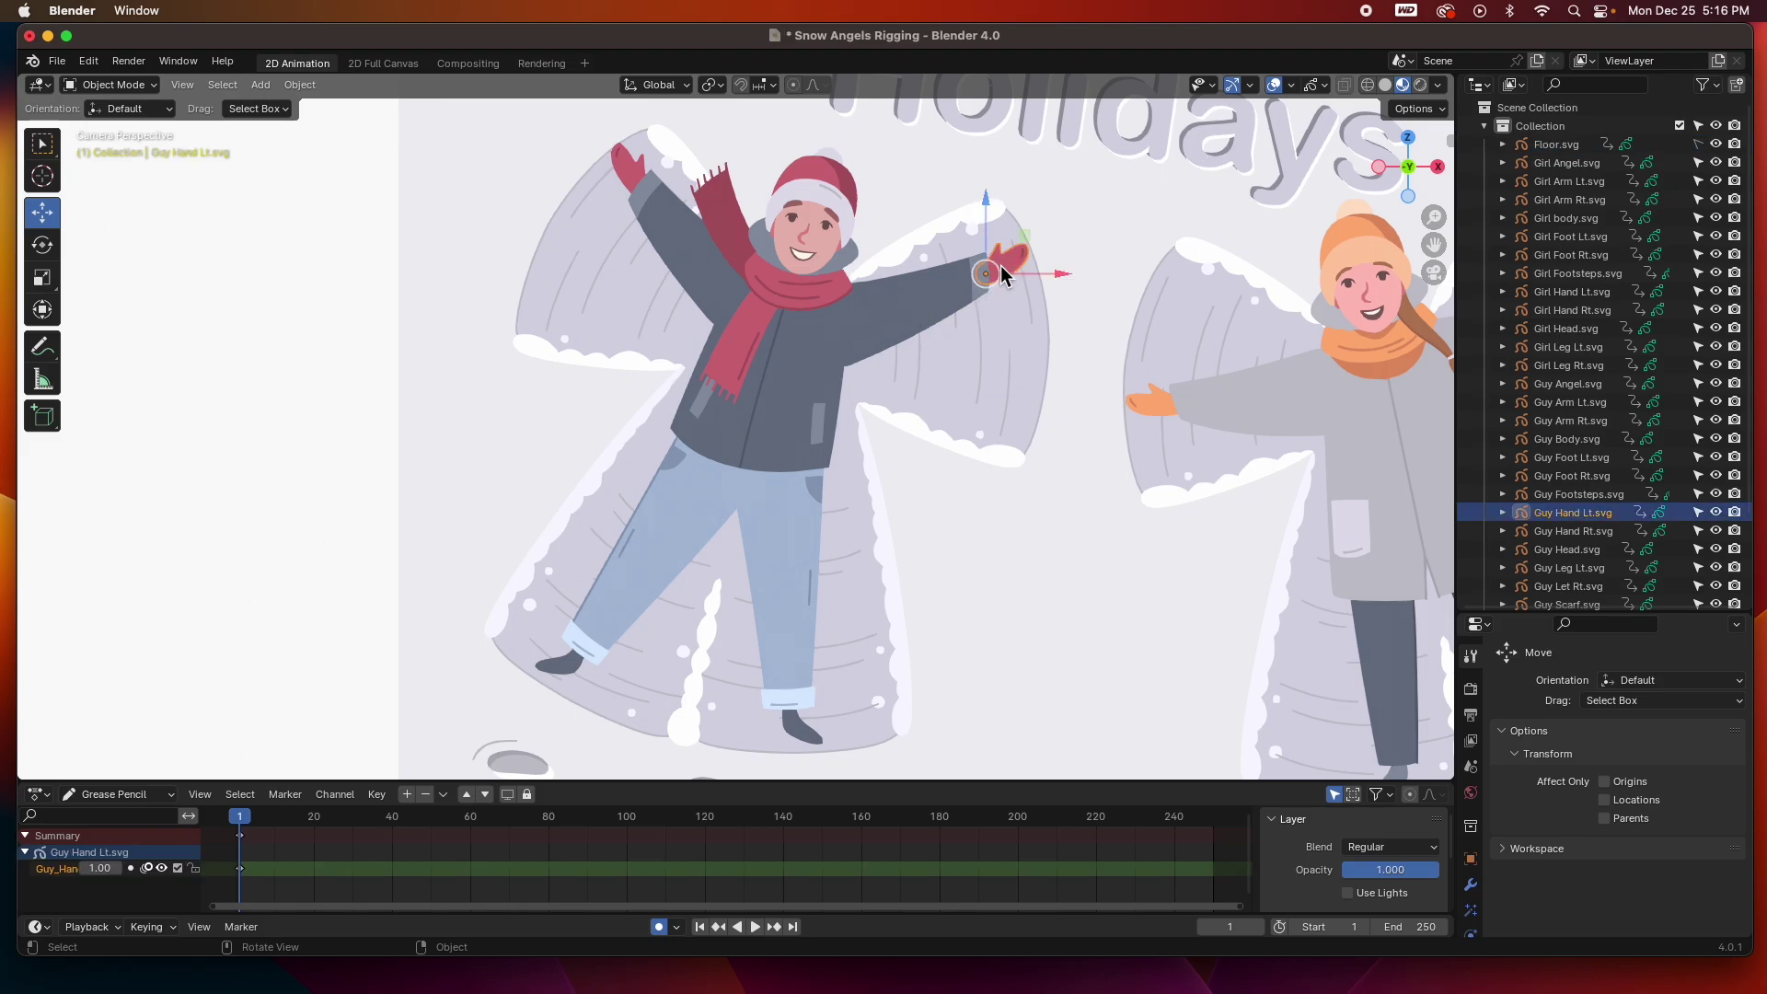
pyautogui.click(927, 315)
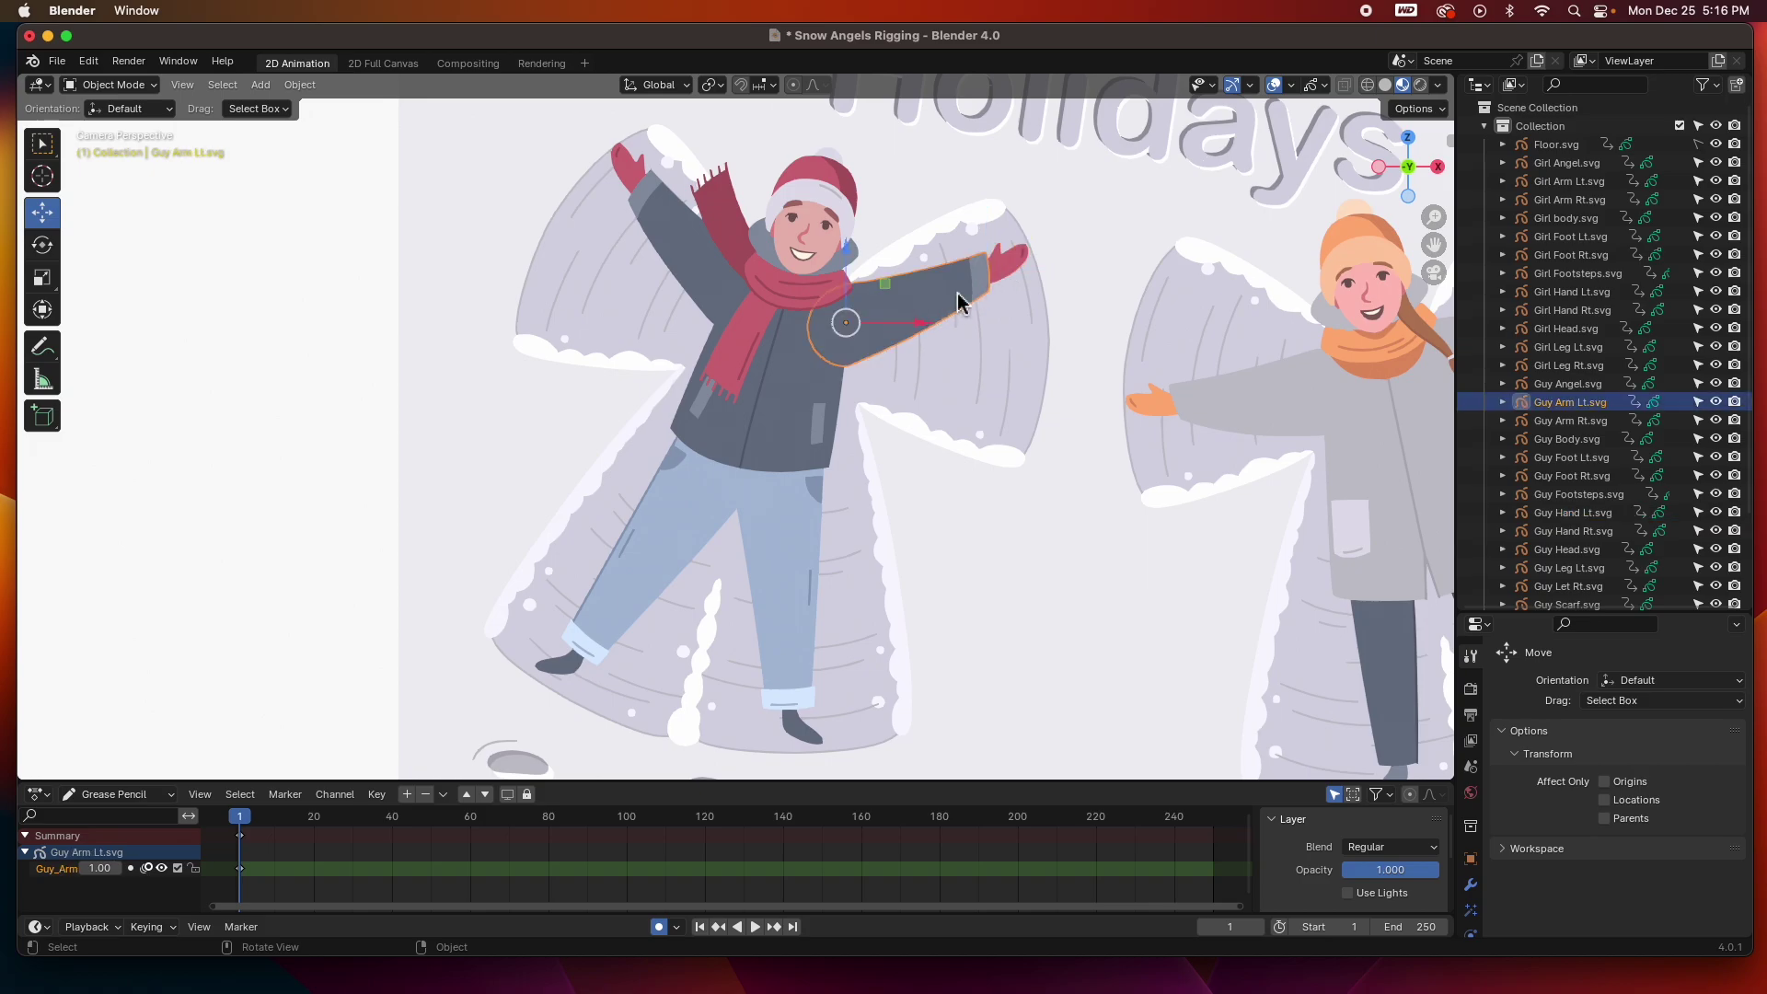
pyautogui.click(1010, 270)
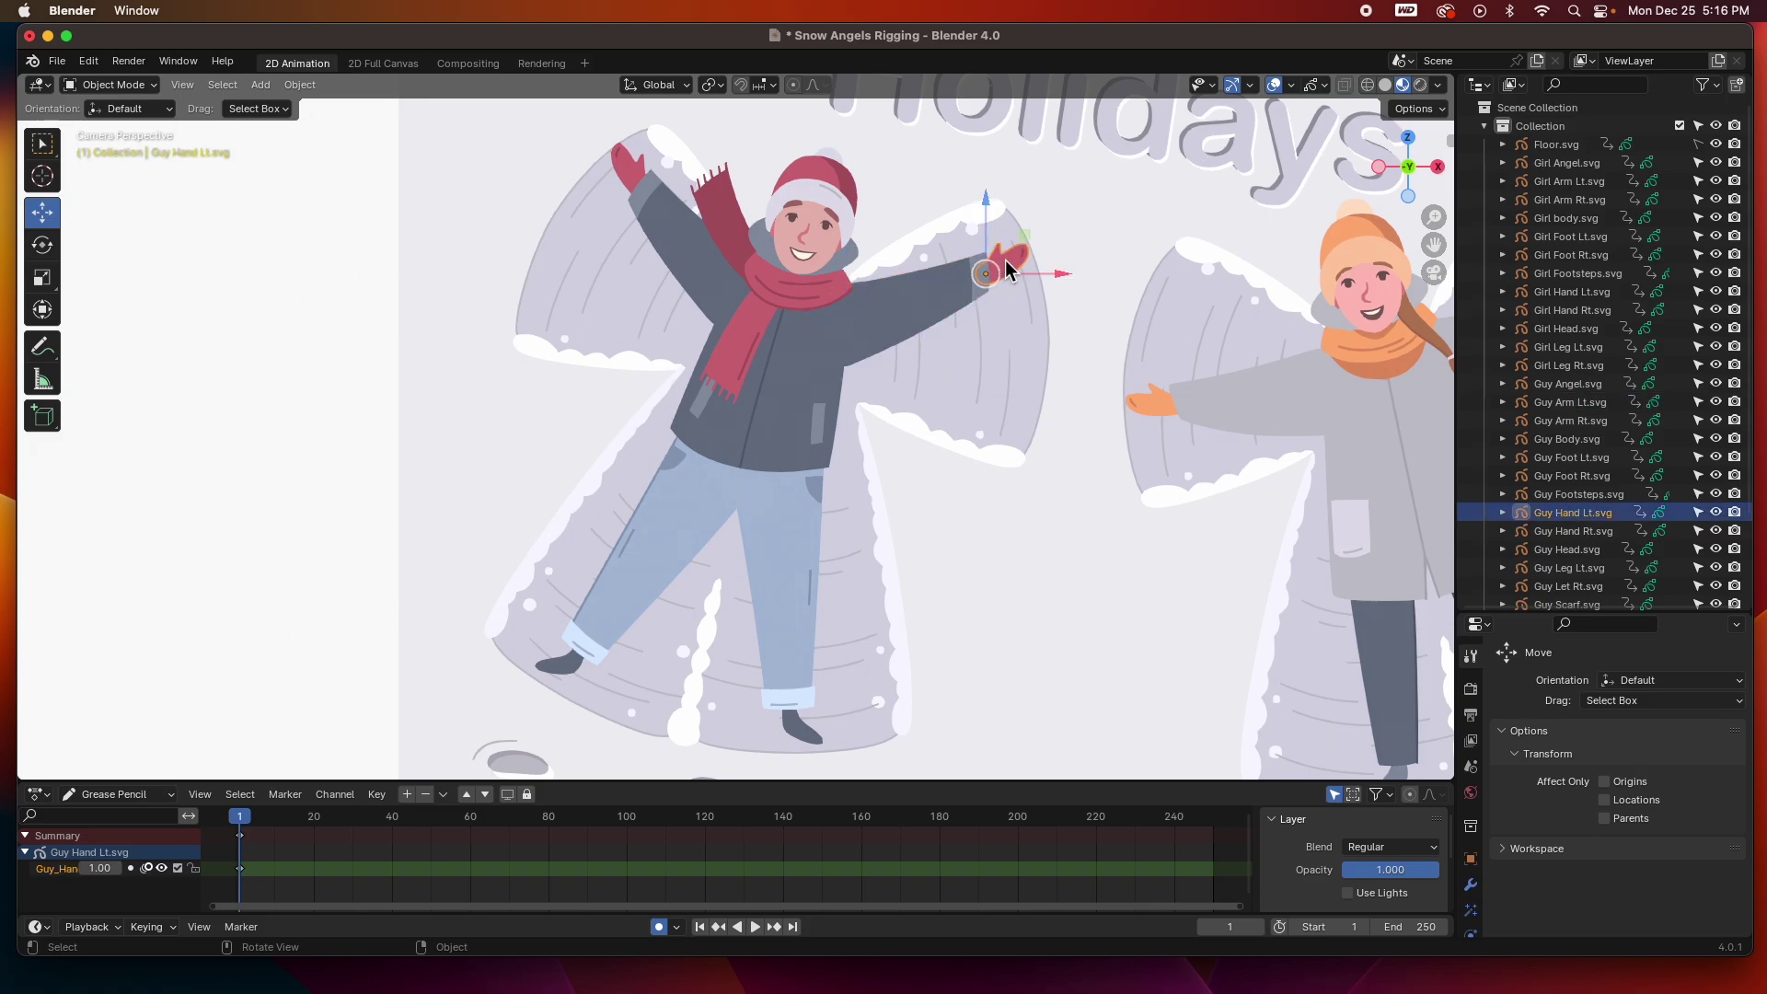
pyautogui.keyDown('shift'); pyautogui.click(910, 317); pyautogui.keyUp('shift')
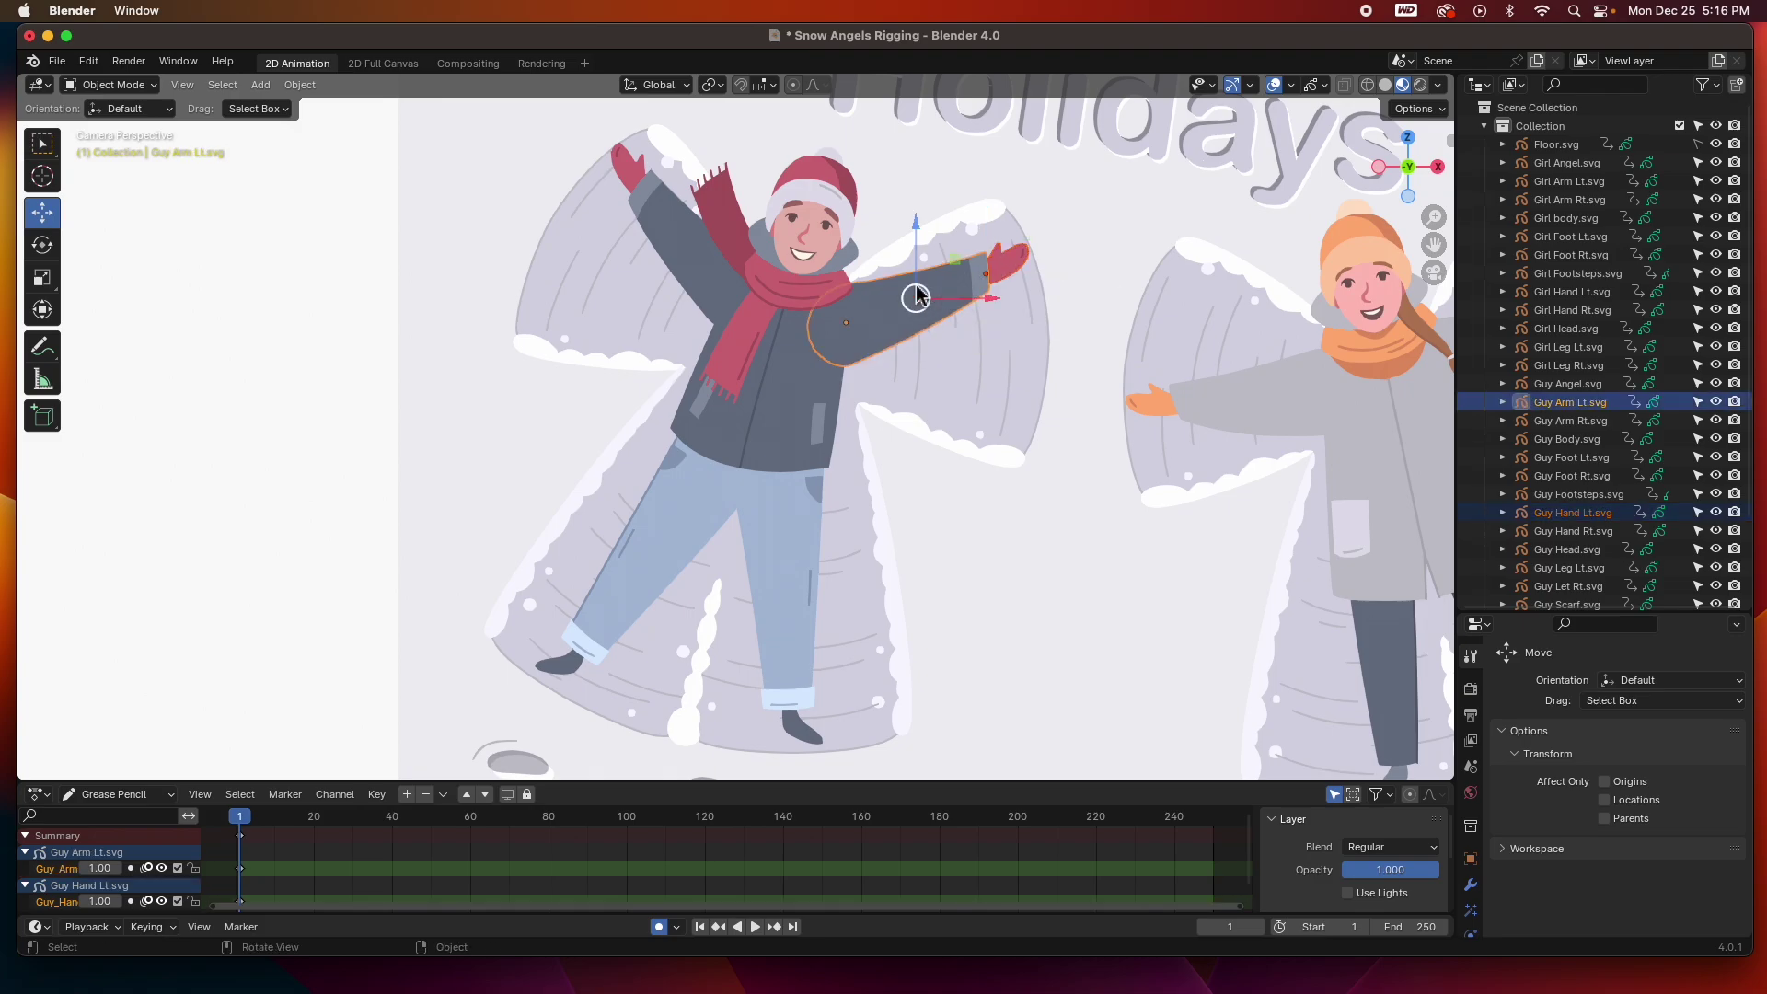
pyautogui.click(299, 85)
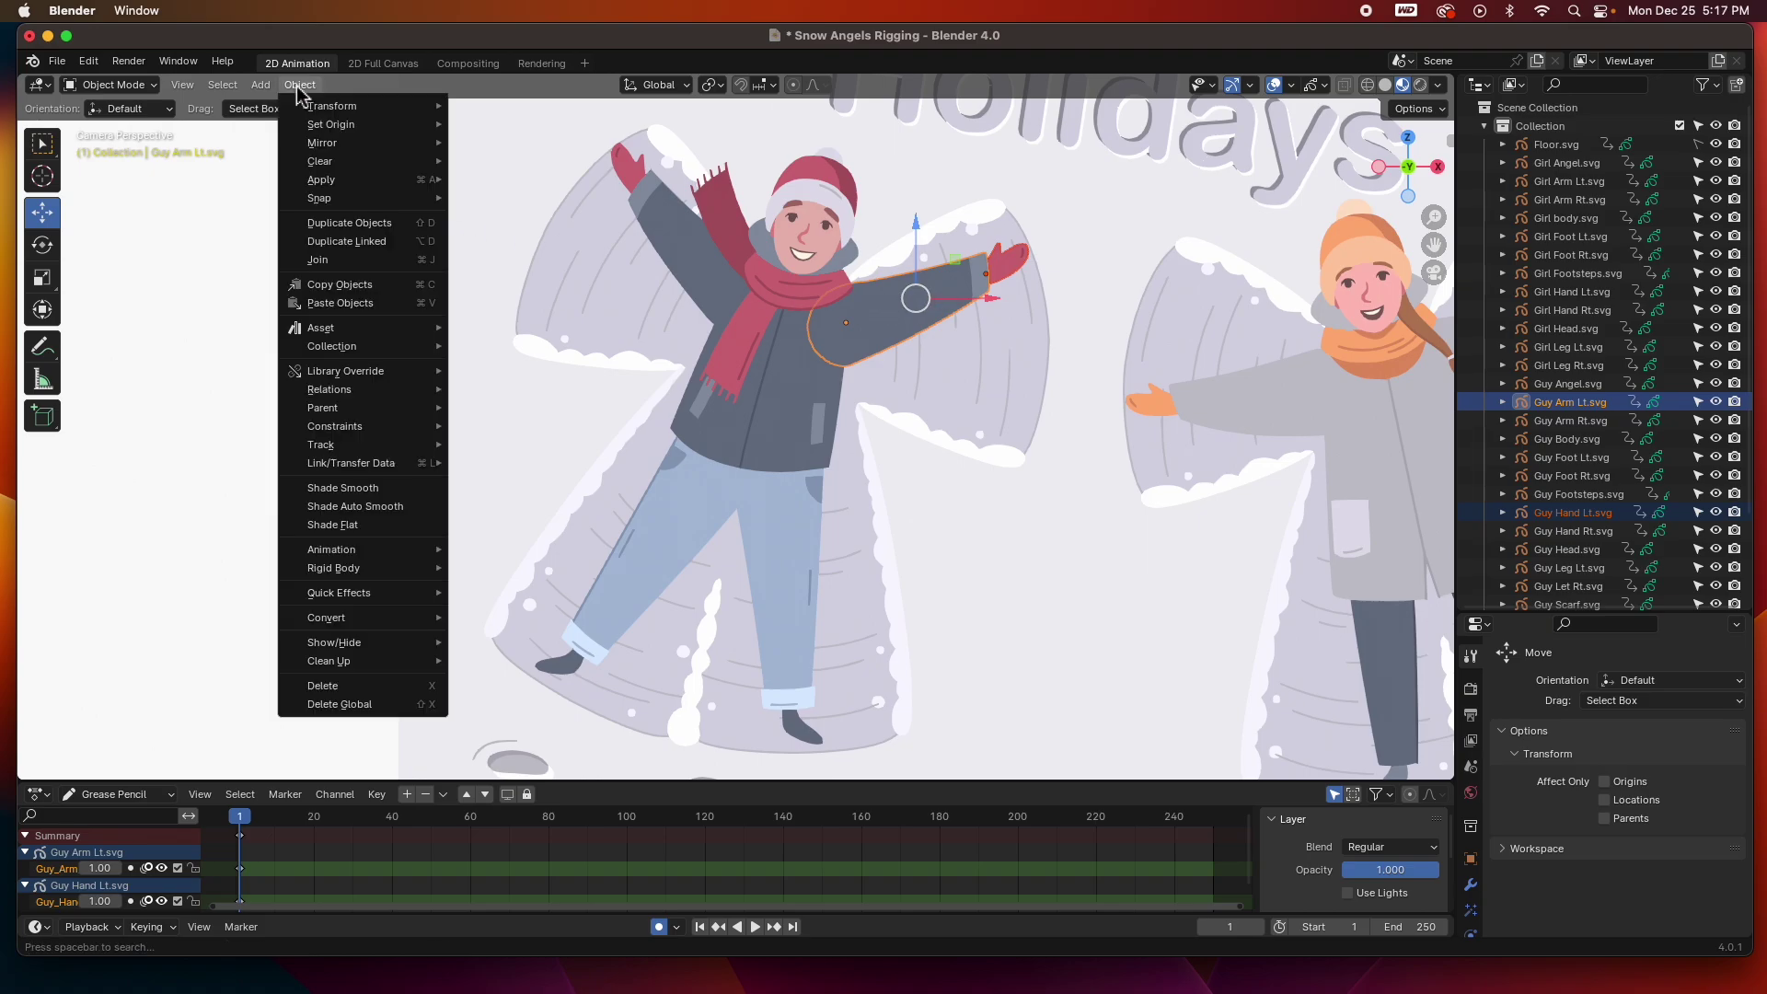
pyautogui.moveTo(328, 405)
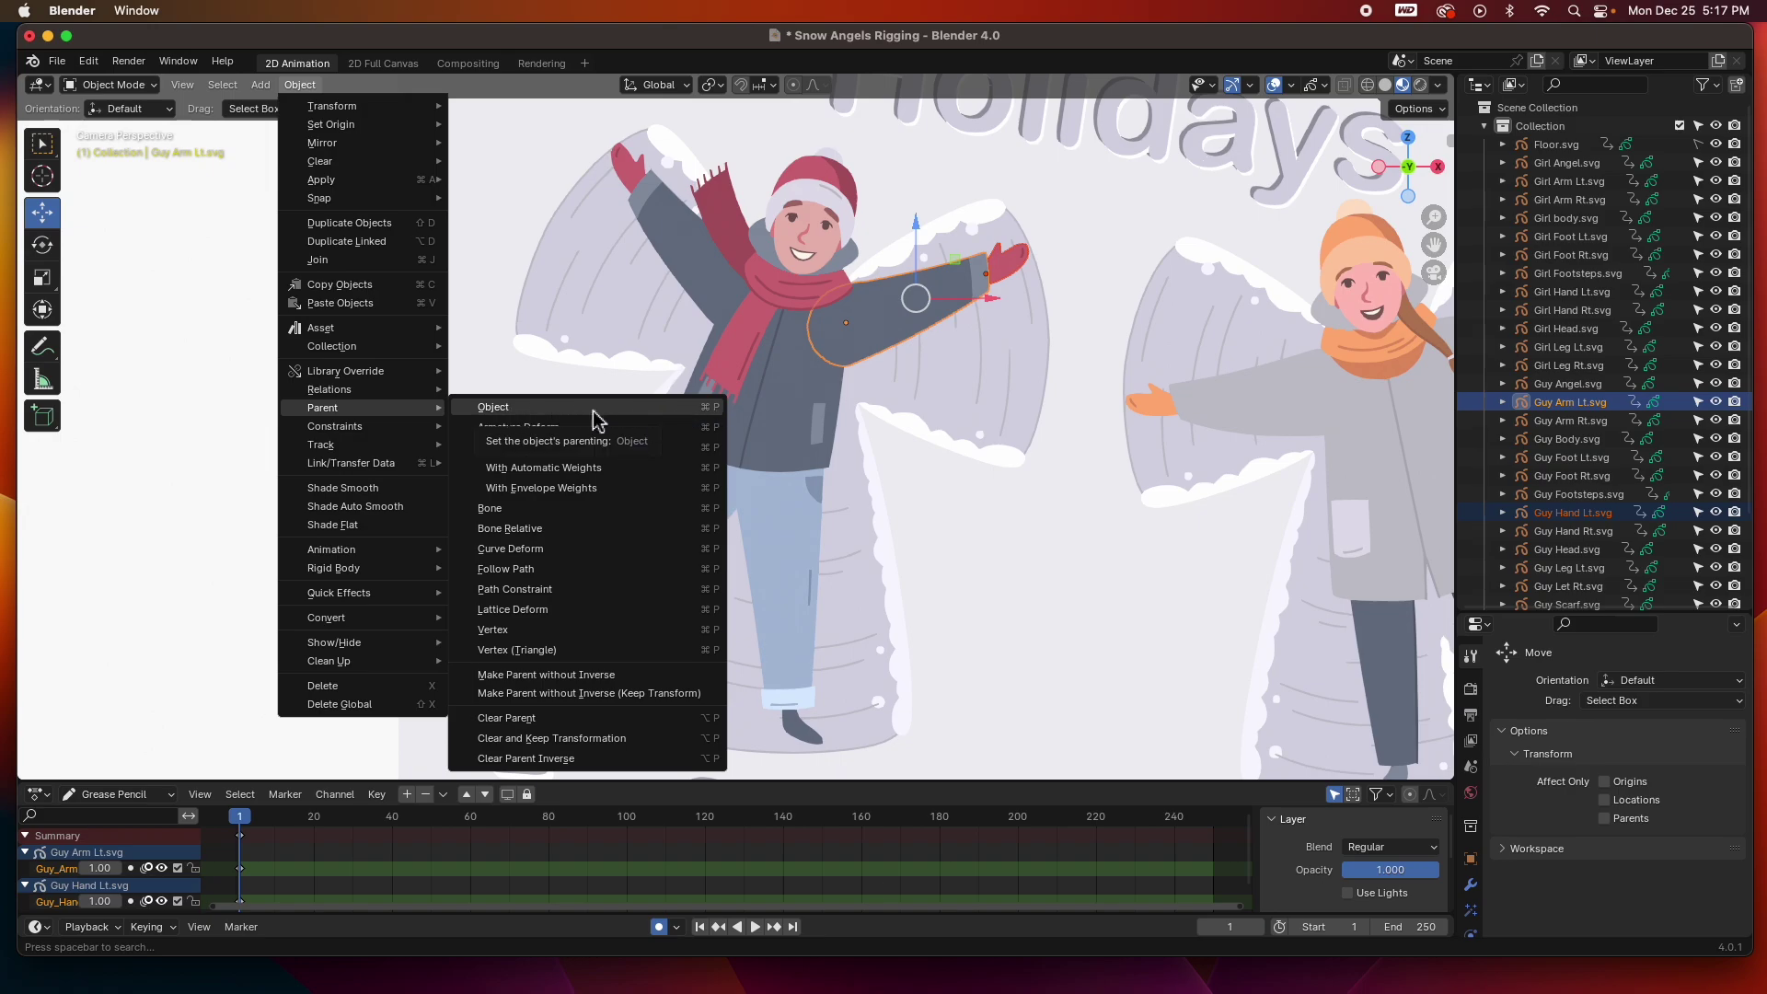
pyautogui.click(503, 408)
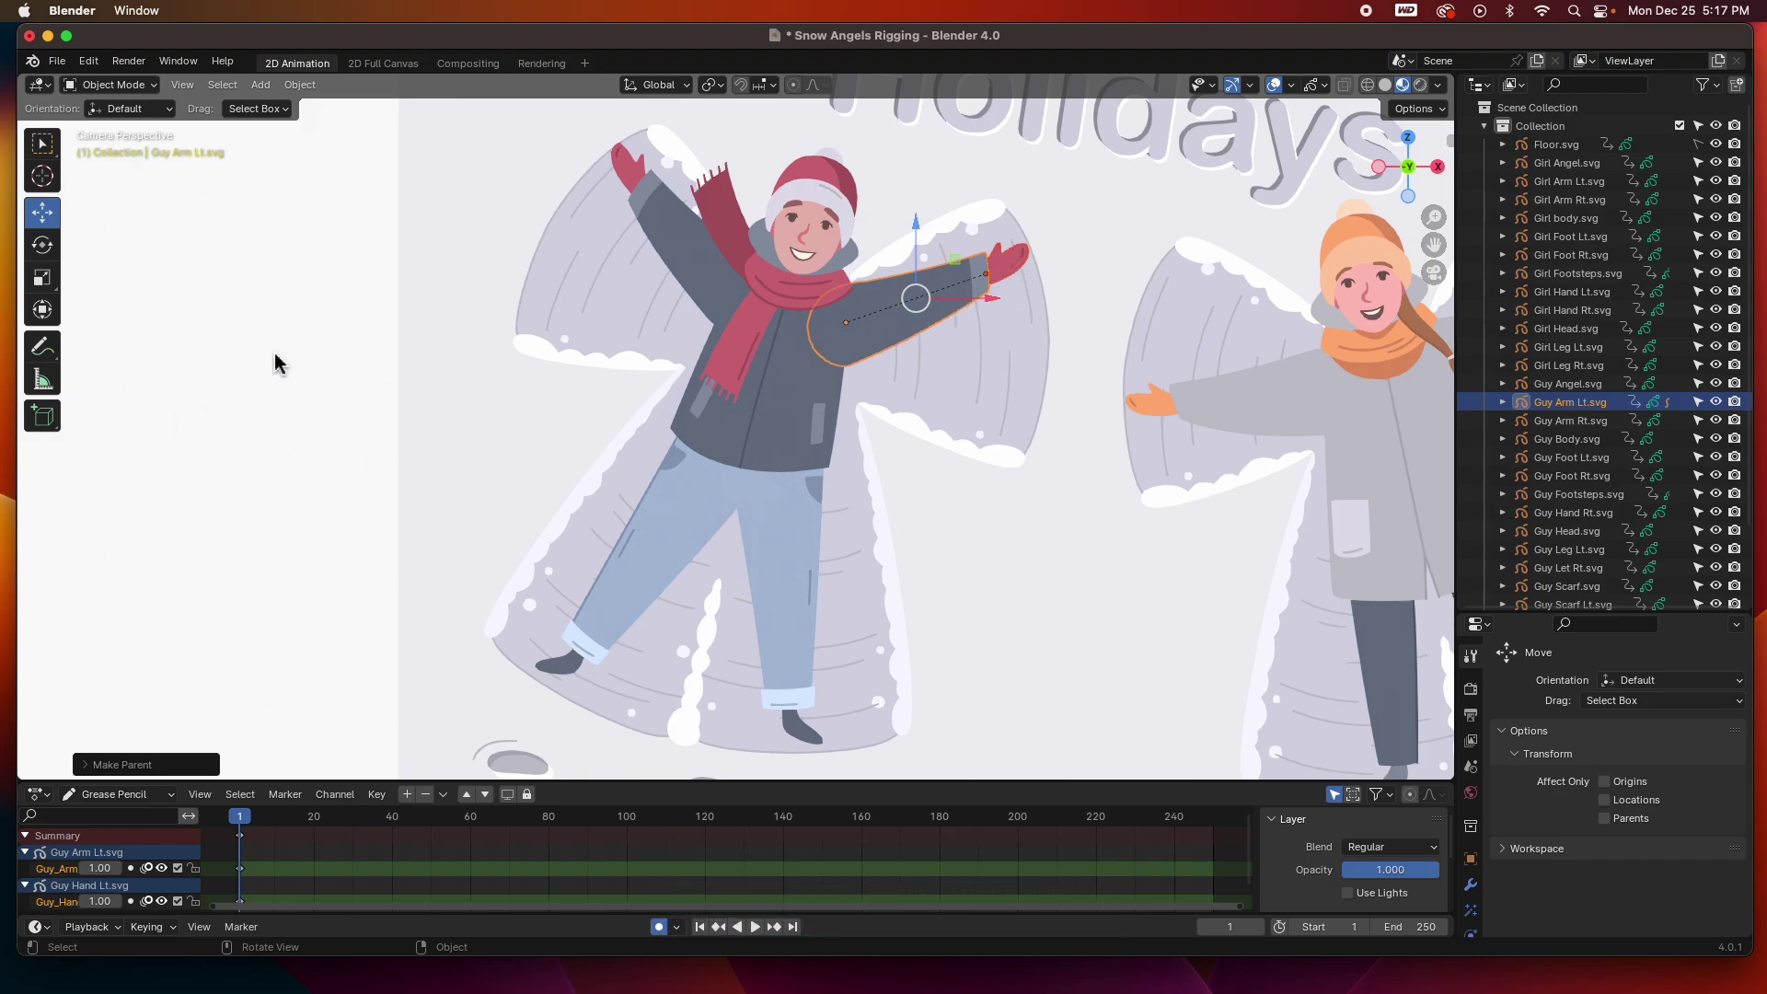
pyautogui.click(313, 362)
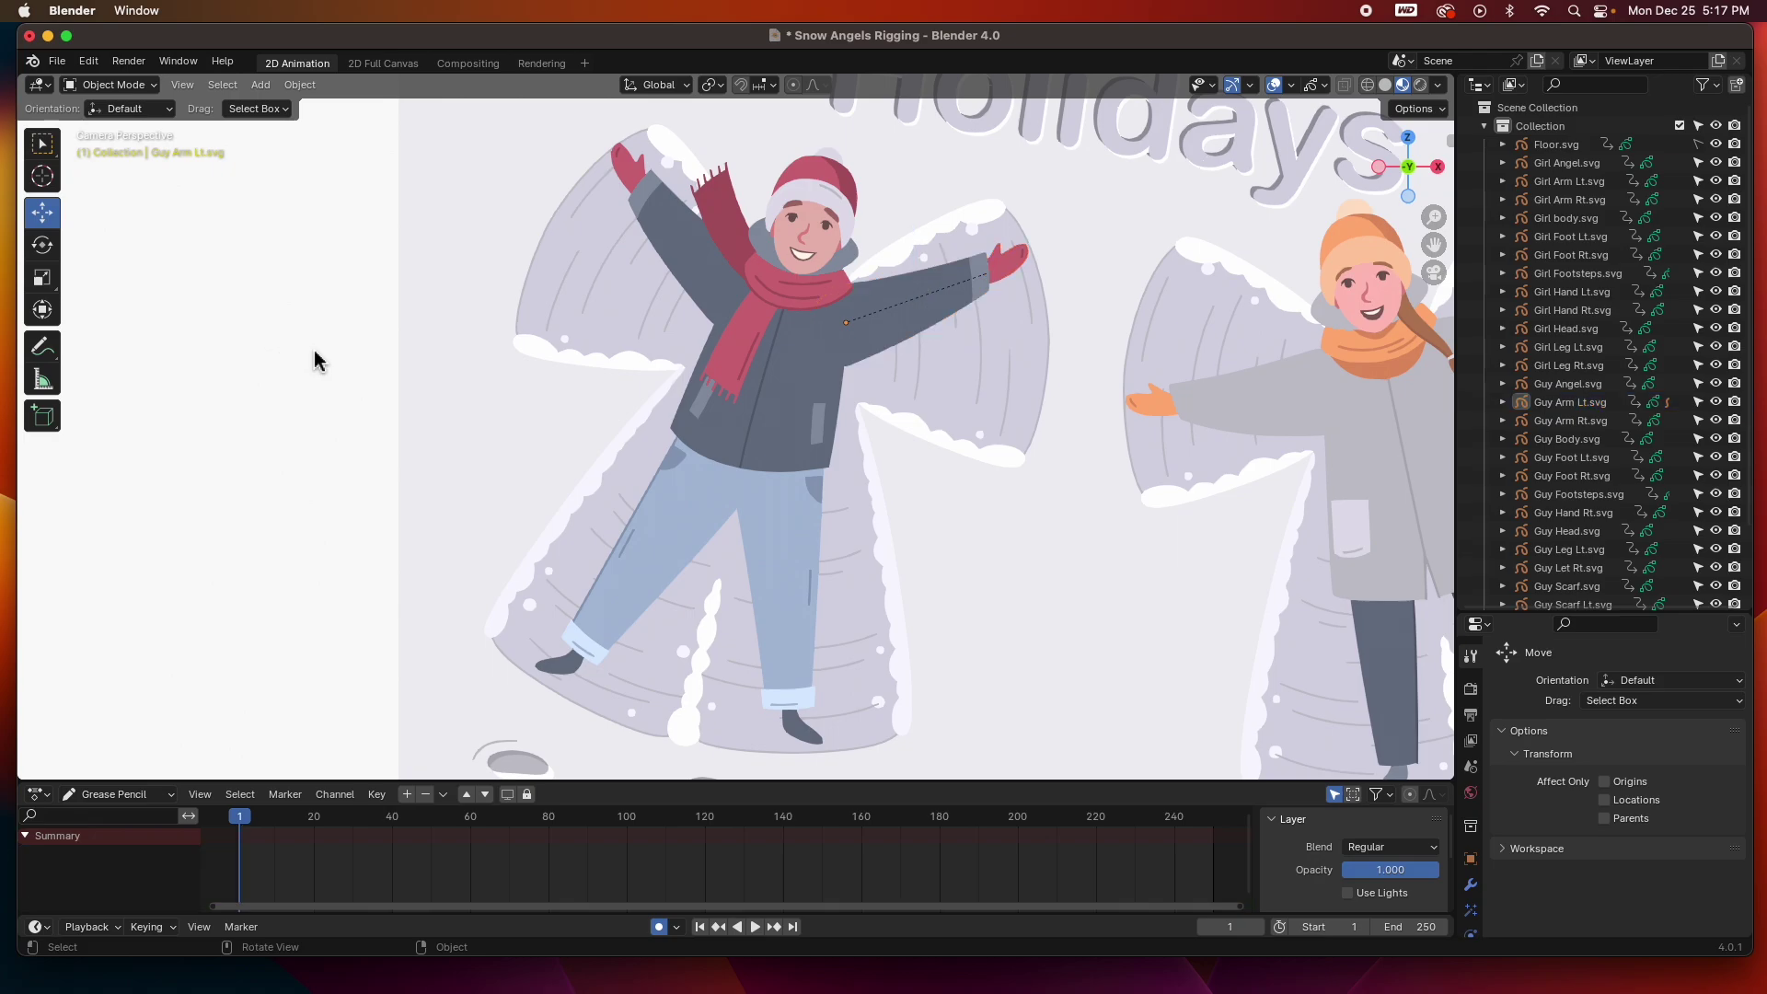
# Test the parenting by rotating the guy's left arm and his left hand with the Rotate tool
pyautogui.click(932, 324)
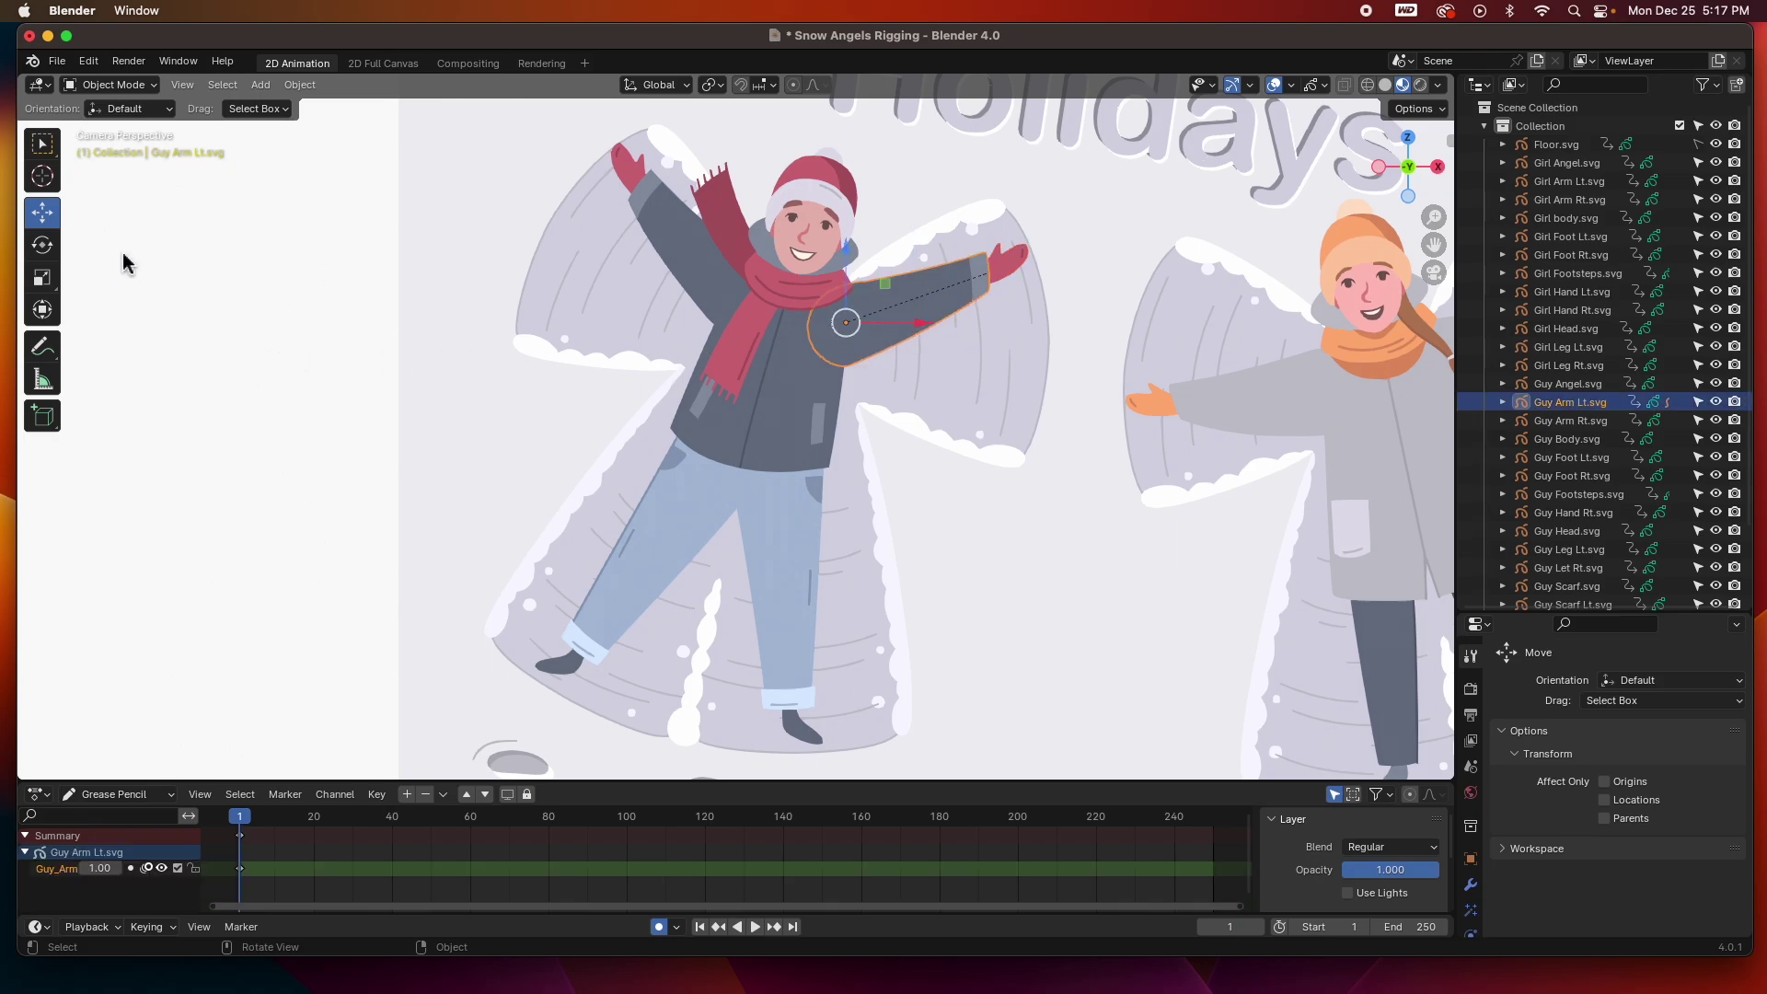
pyautogui.click(43, 246)
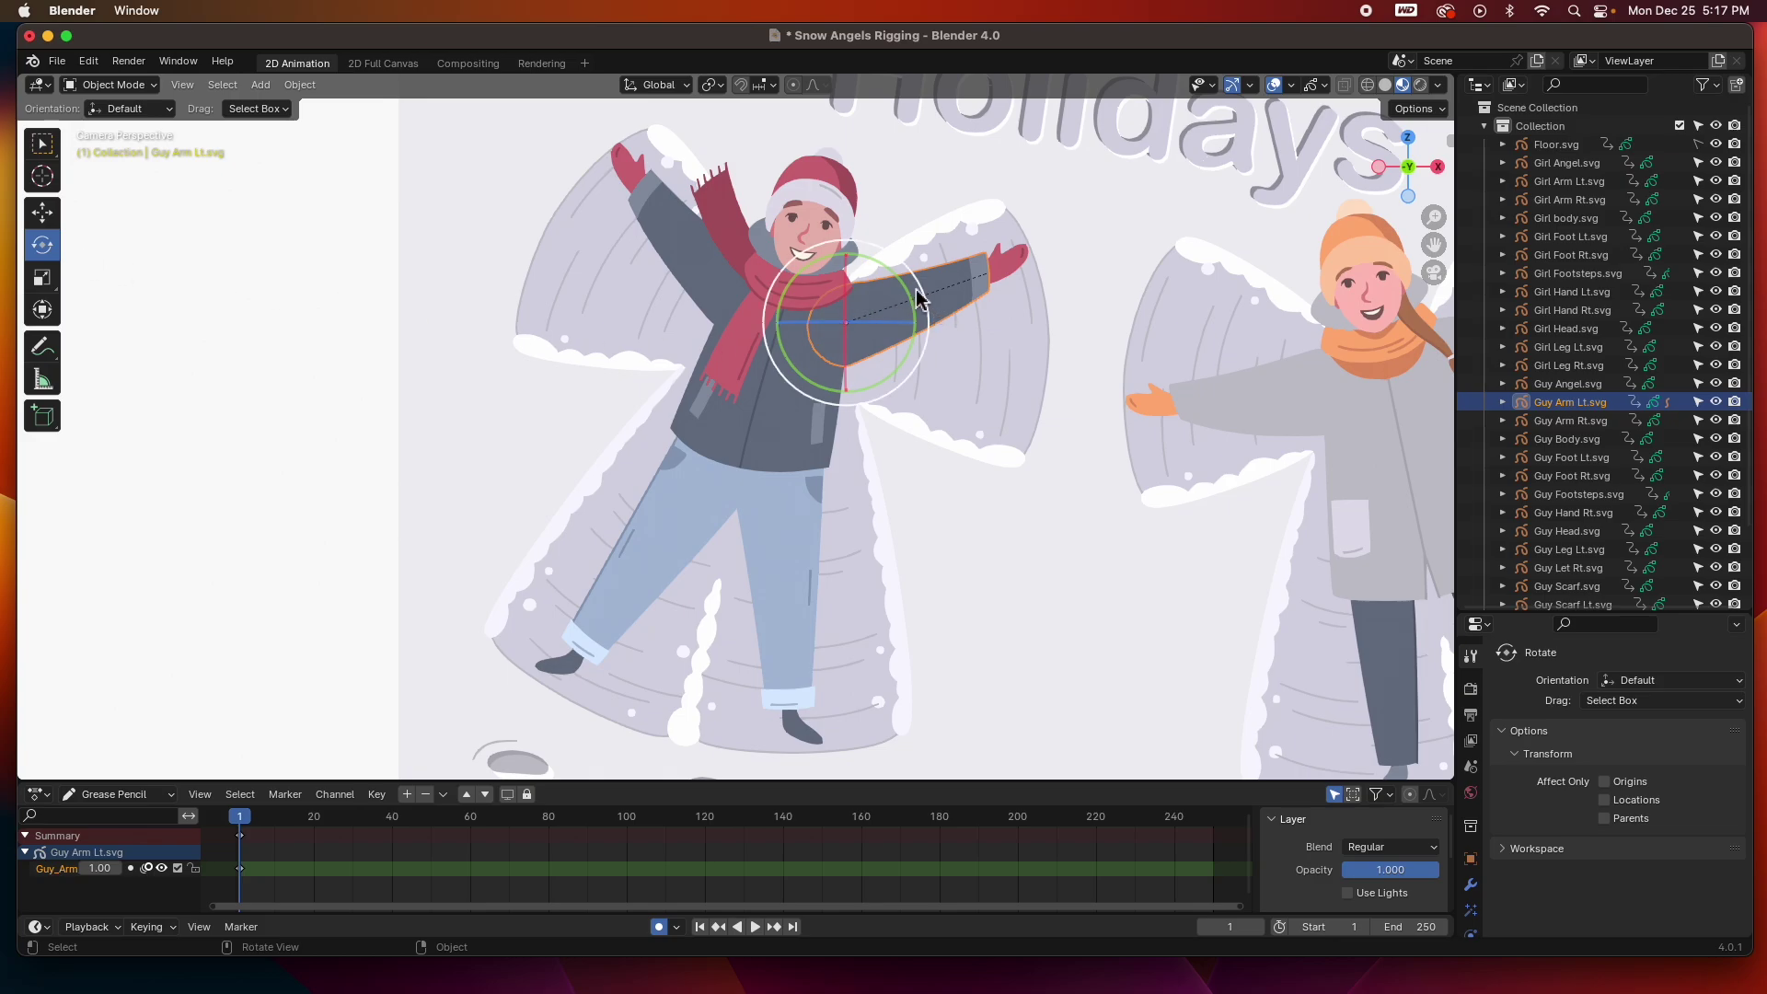
pyautogui.moveTo(906, 296); pyautogui.dragTo(1010, 269)
pyautogui.click(1010, 269)
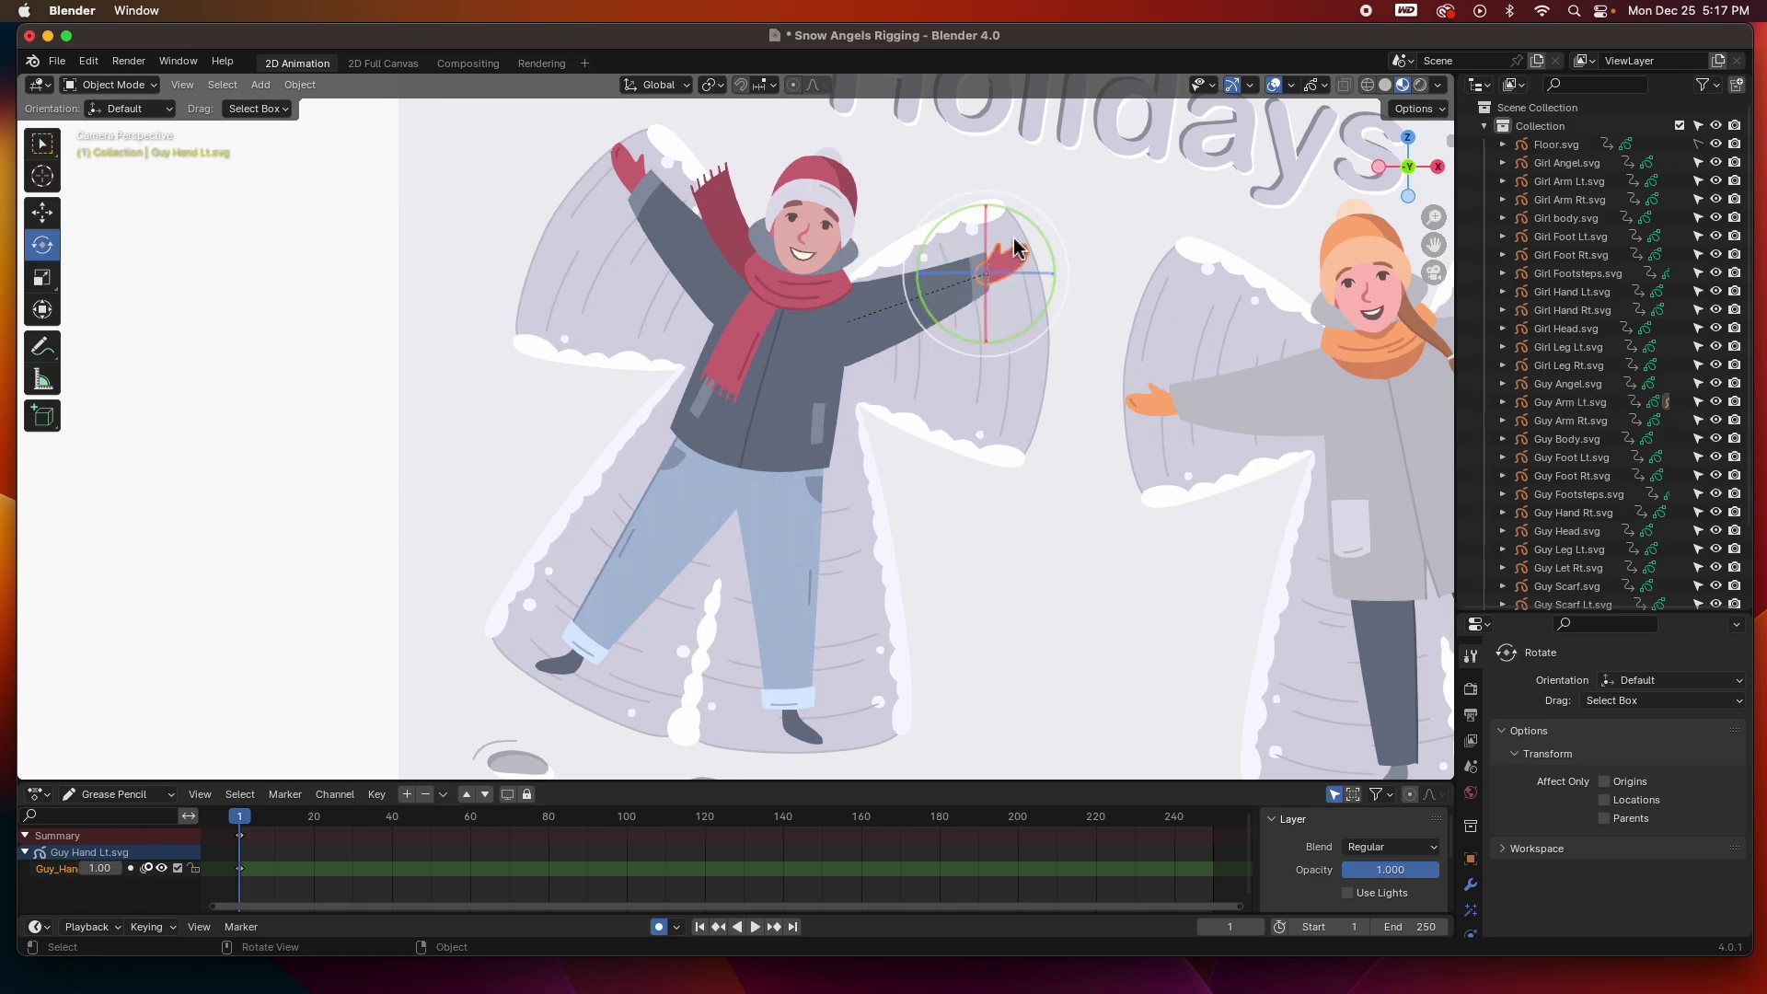
pyautogui.moveTo(1025, 224)
pyautogui.mouseDown()
pyautogui.moveTo(1035, 267)
pyautogui.moveTo(1013, 193)
pyautogui.moveTo(1023, 258)
pyautogui.mouseUp()
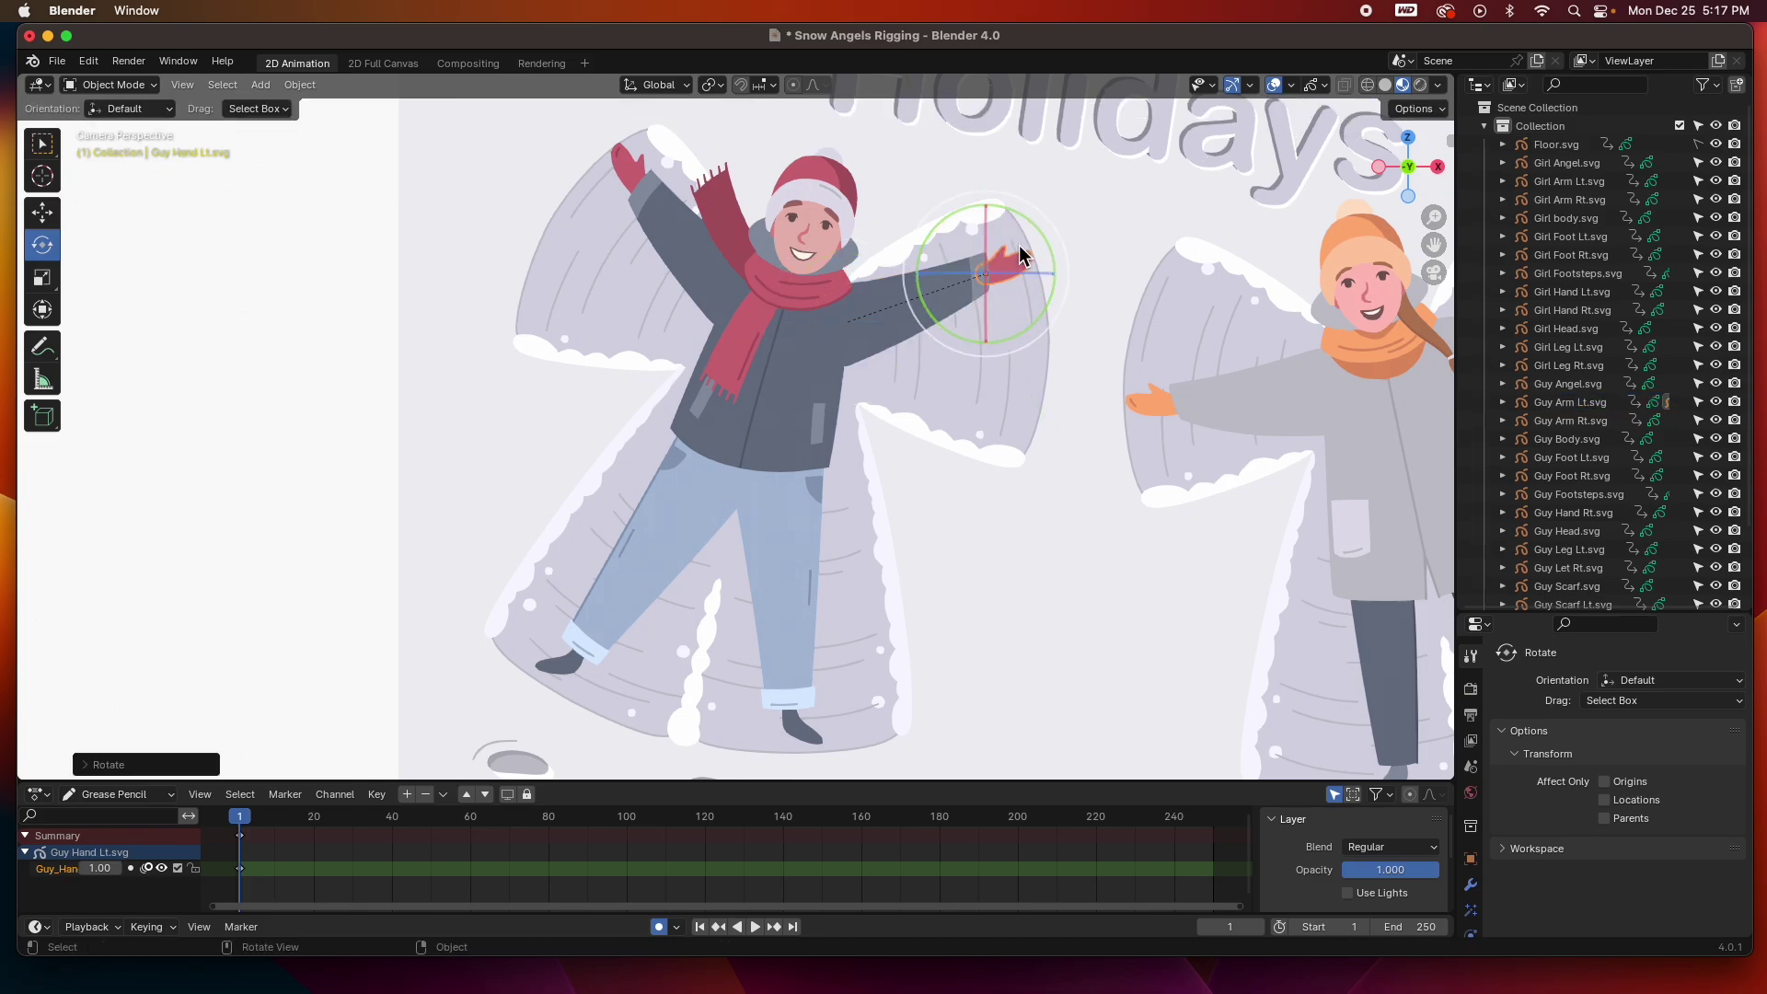
# Parent the guy's right hand to his right arm using the Object parenting type
pyautogui.click(629, 175)
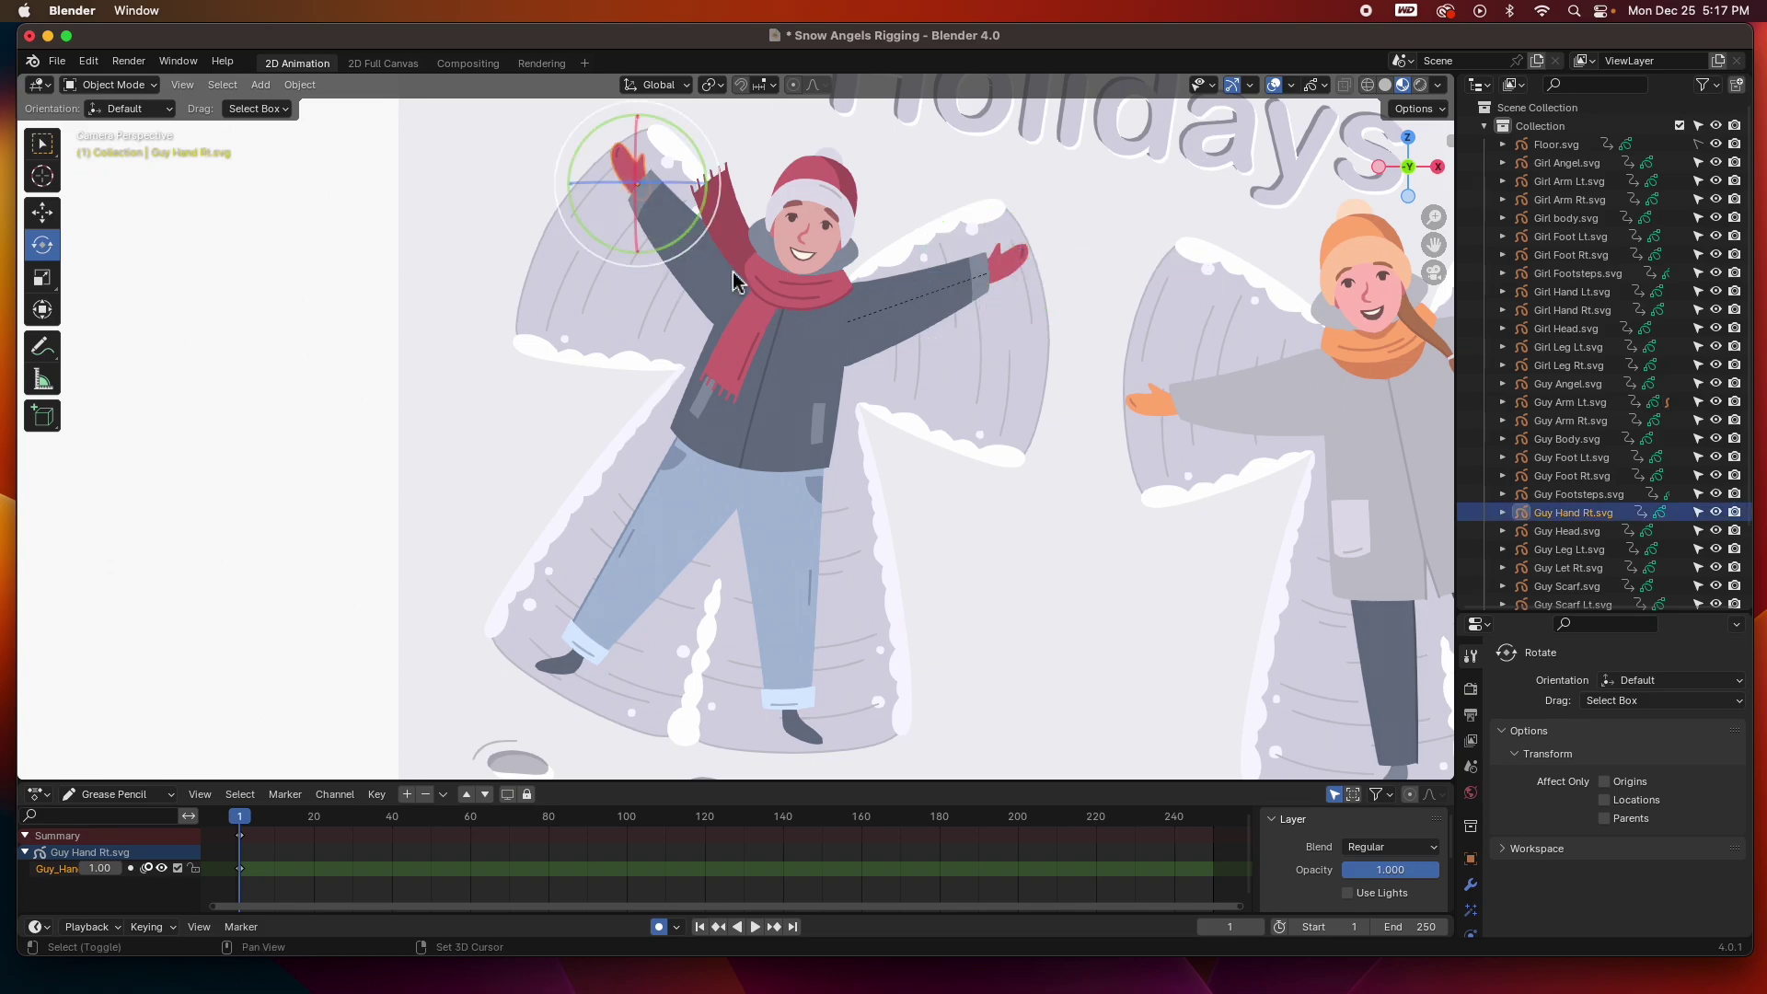
pyautogui.keyDown('shift'); pyautogui.click(699, 269); pyautogui.keyUp('shift')
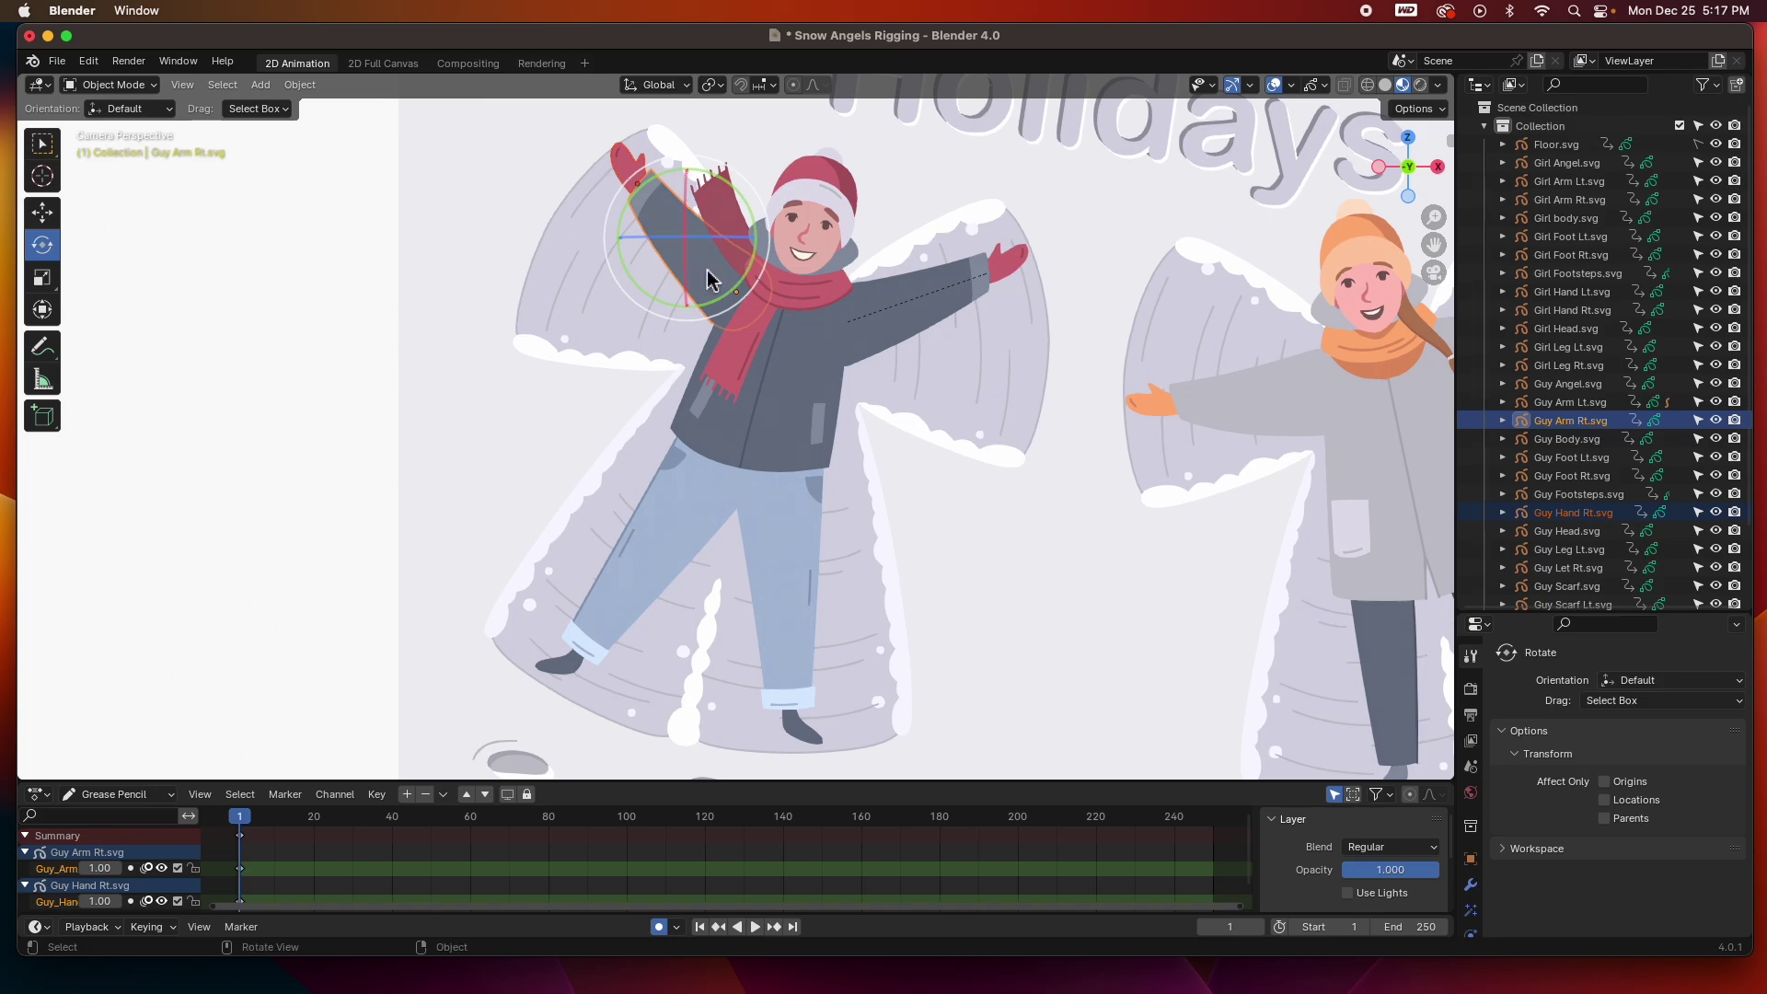
pyautogui.hotkey('ctrl', 'p')
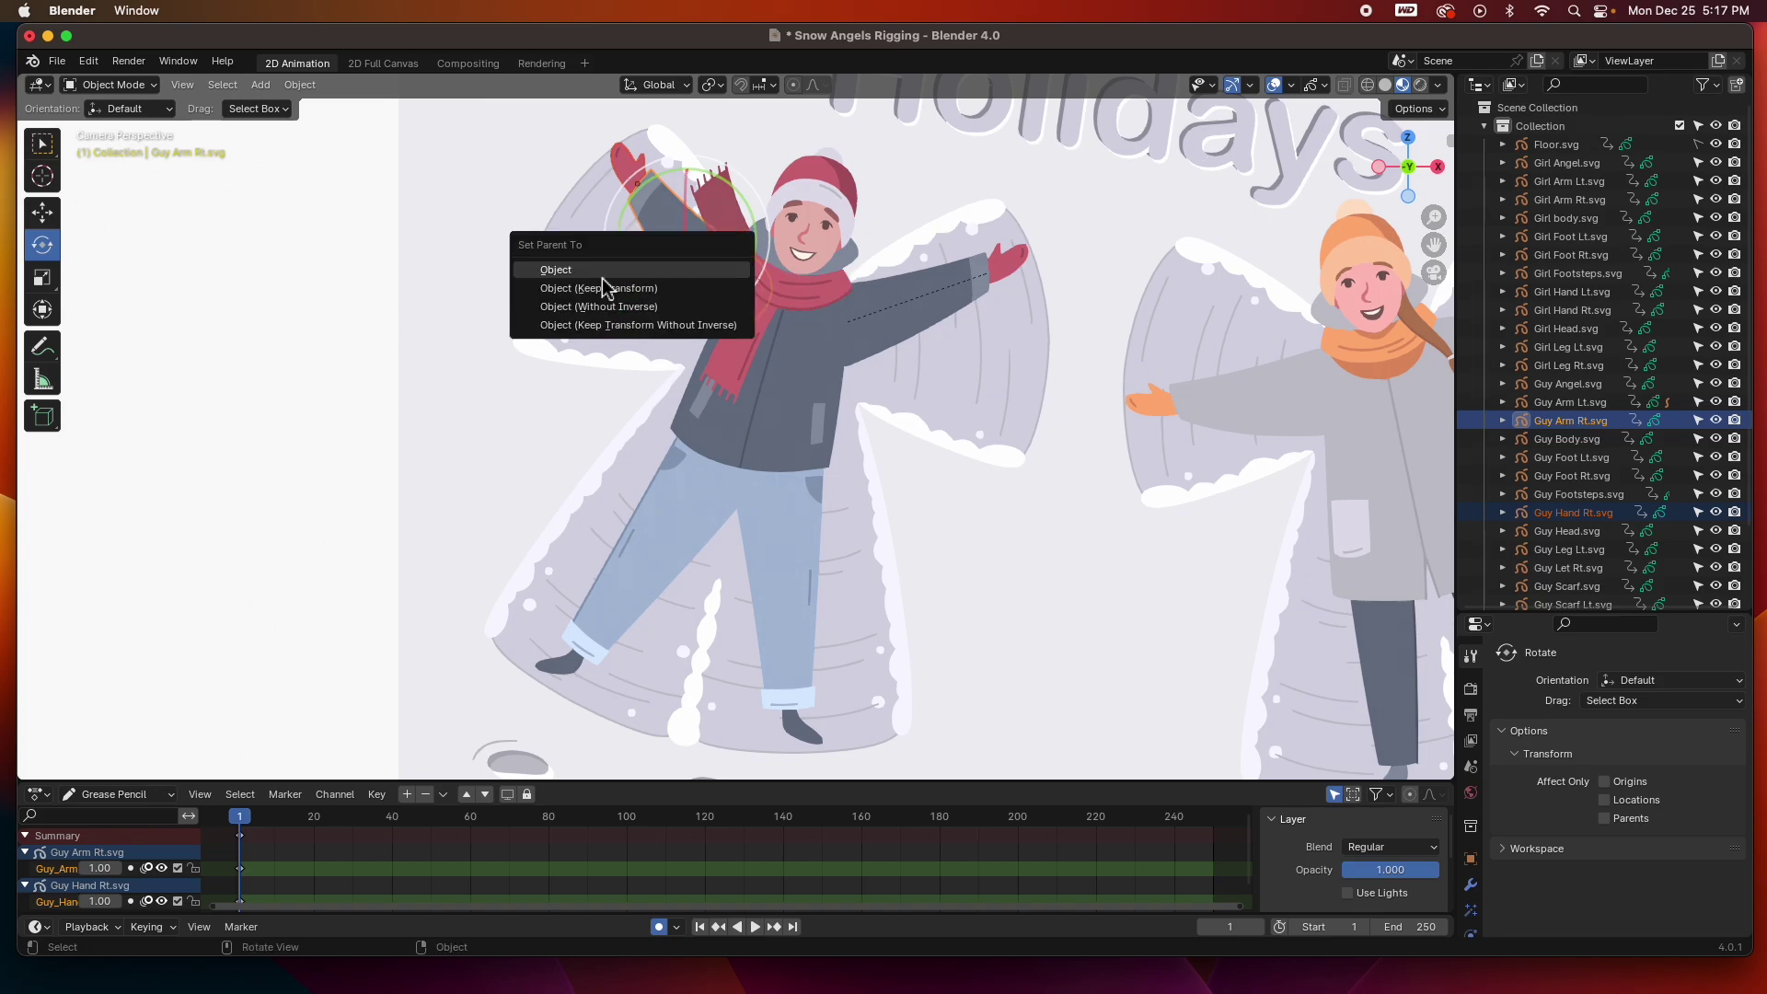
pyautogui.click(554, 270)
# Activate the Select Box tool and parent the guy's head to the scarf around his neck as Object
pyautogui.click(829, 249)
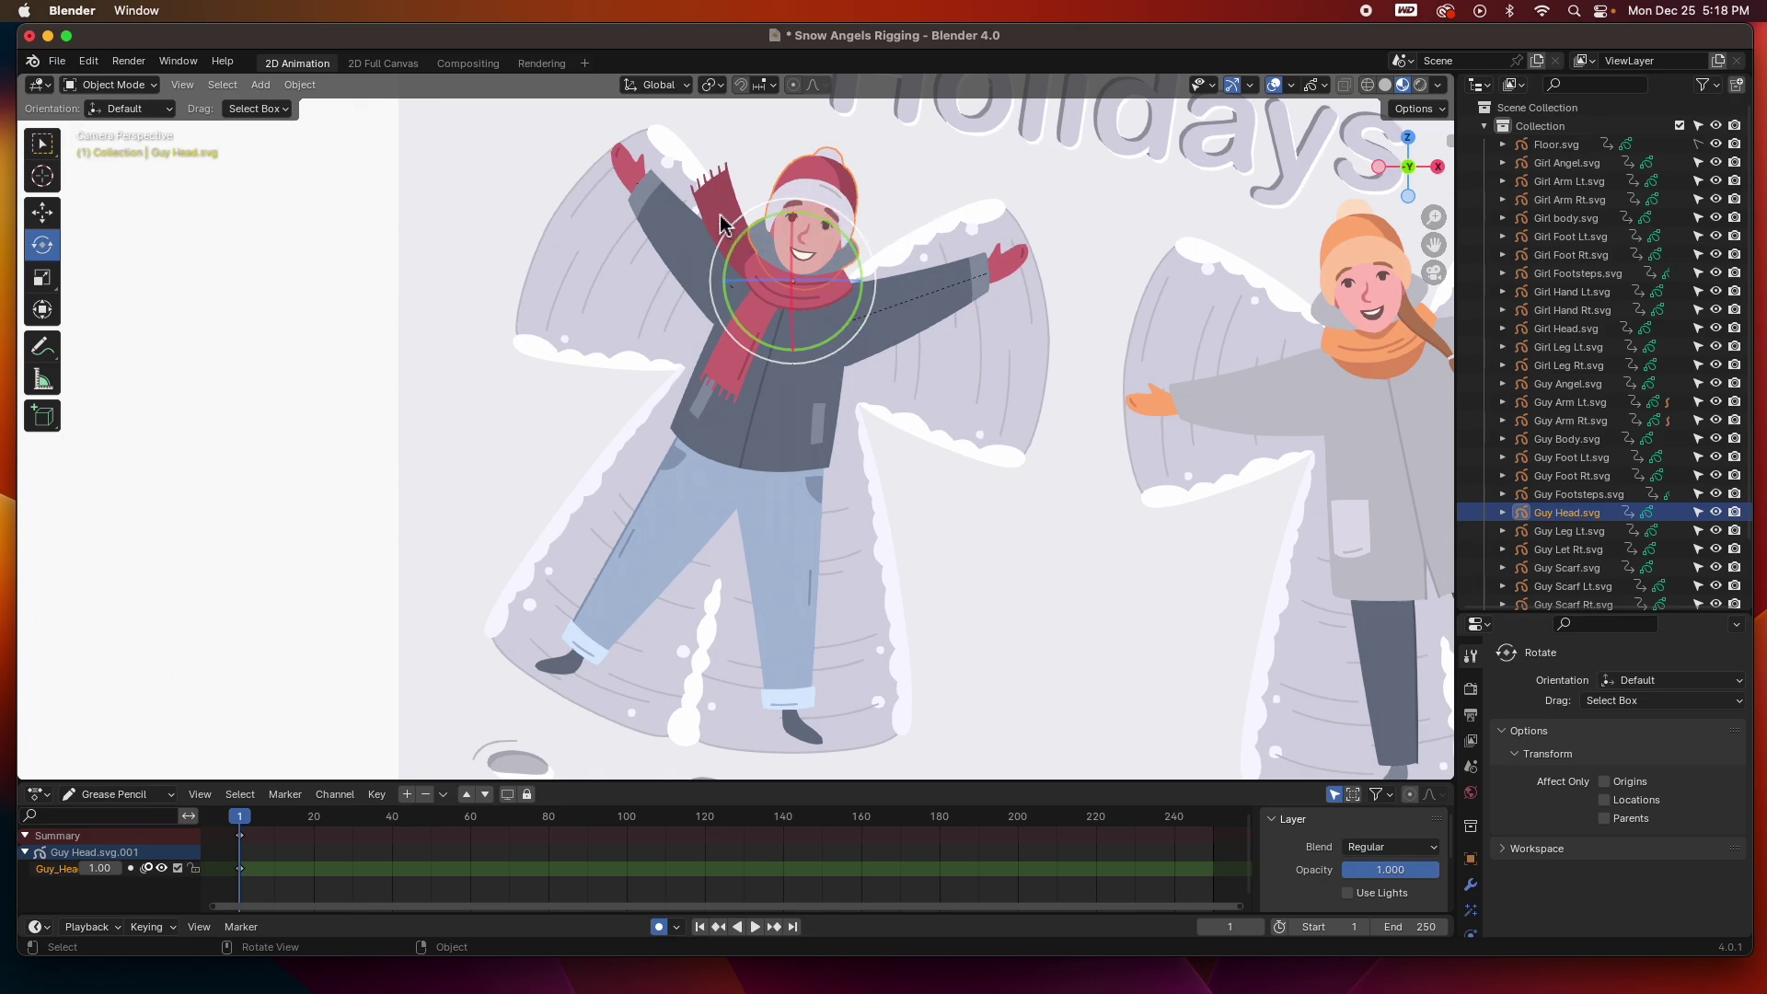
pyautogui.click(286, 292)
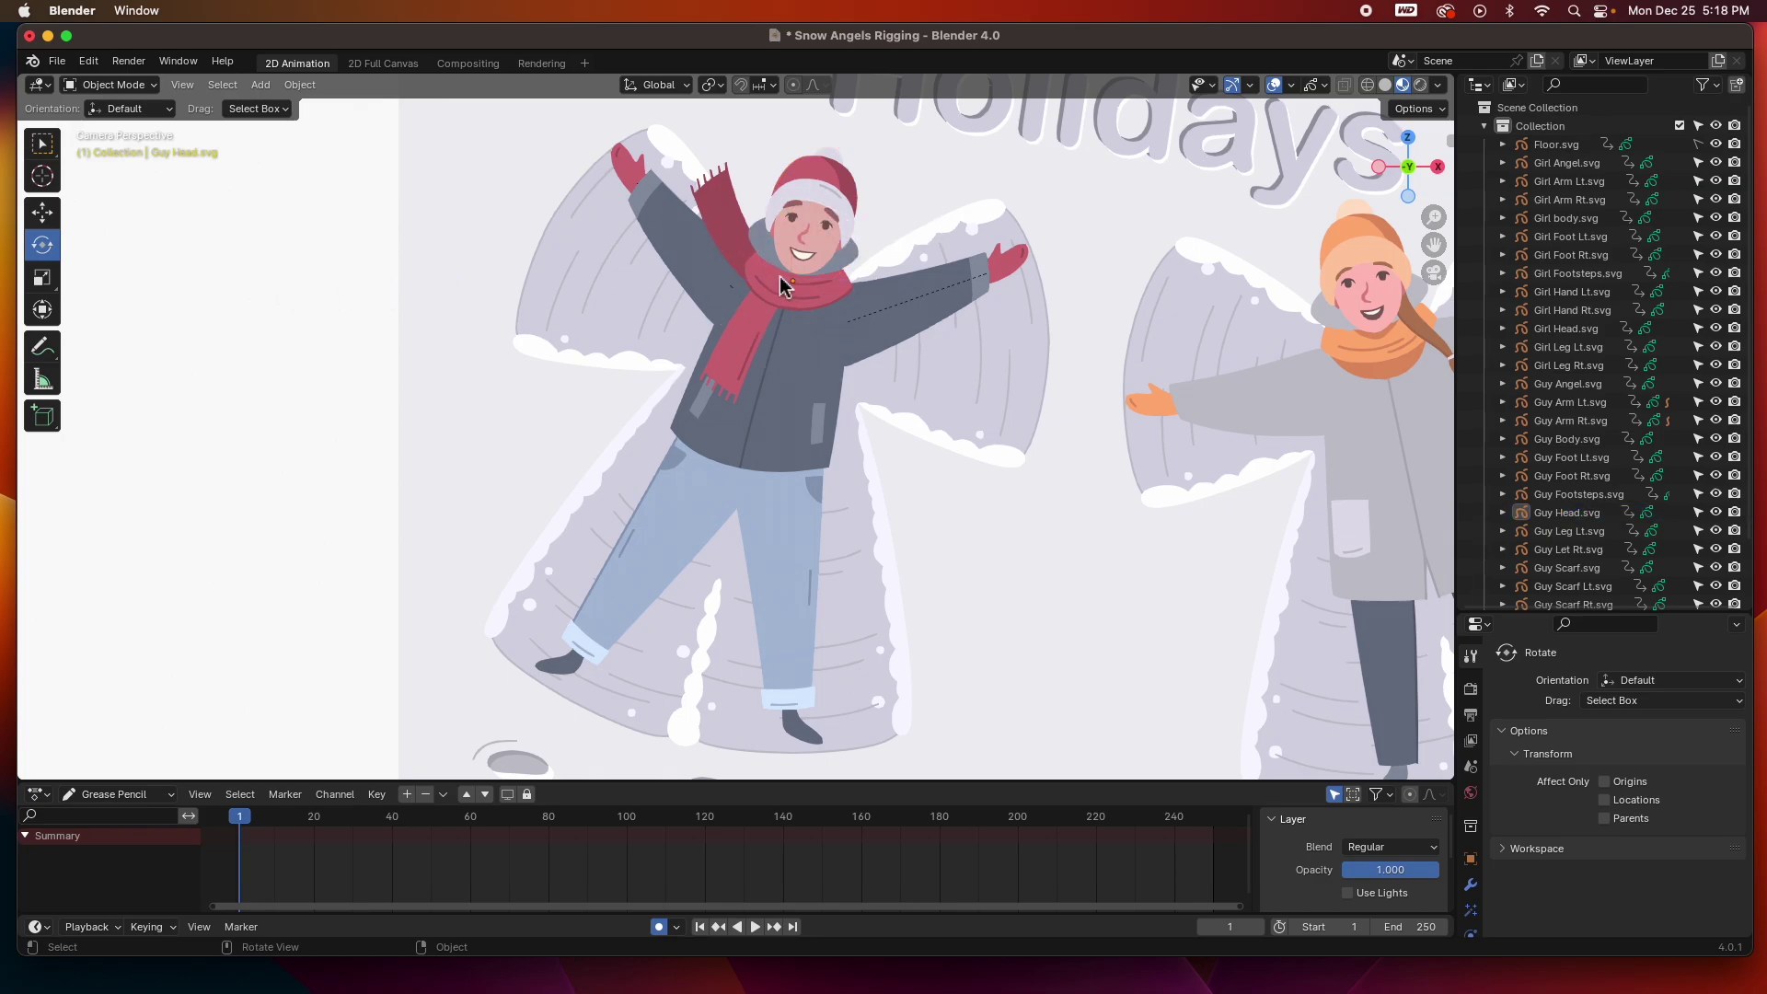
pyautogui.click(823, 221)
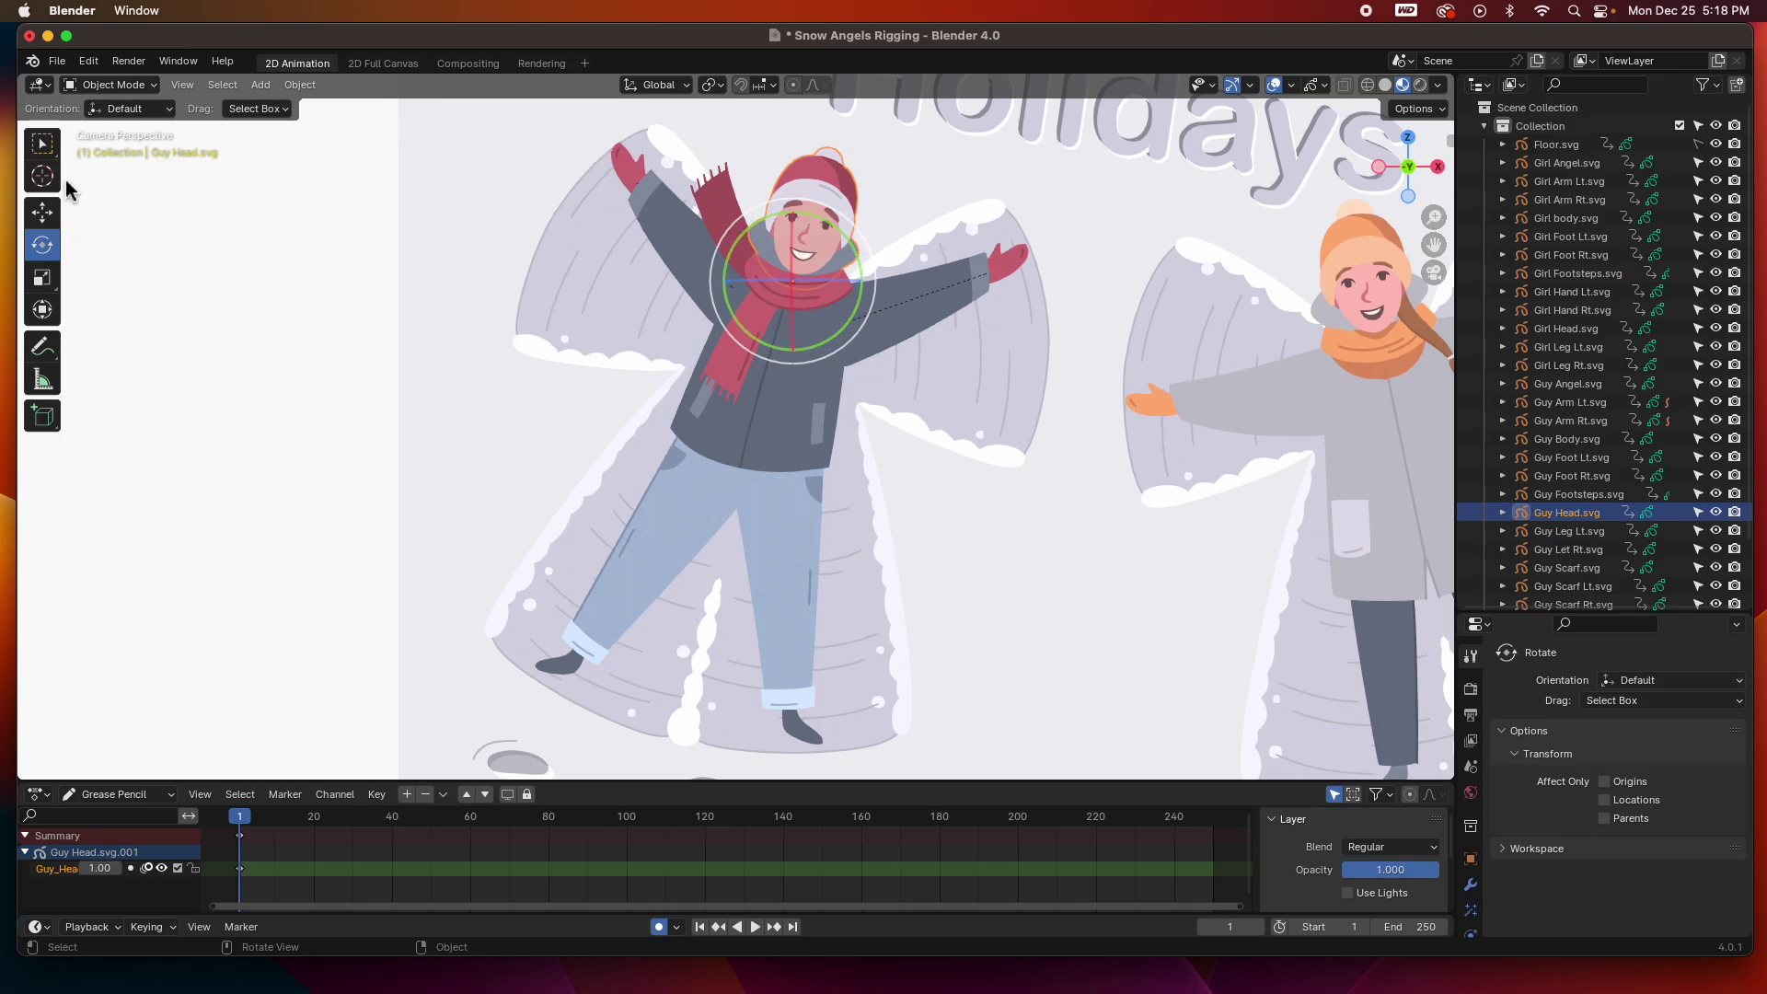
pyautogui.click(46, 147)
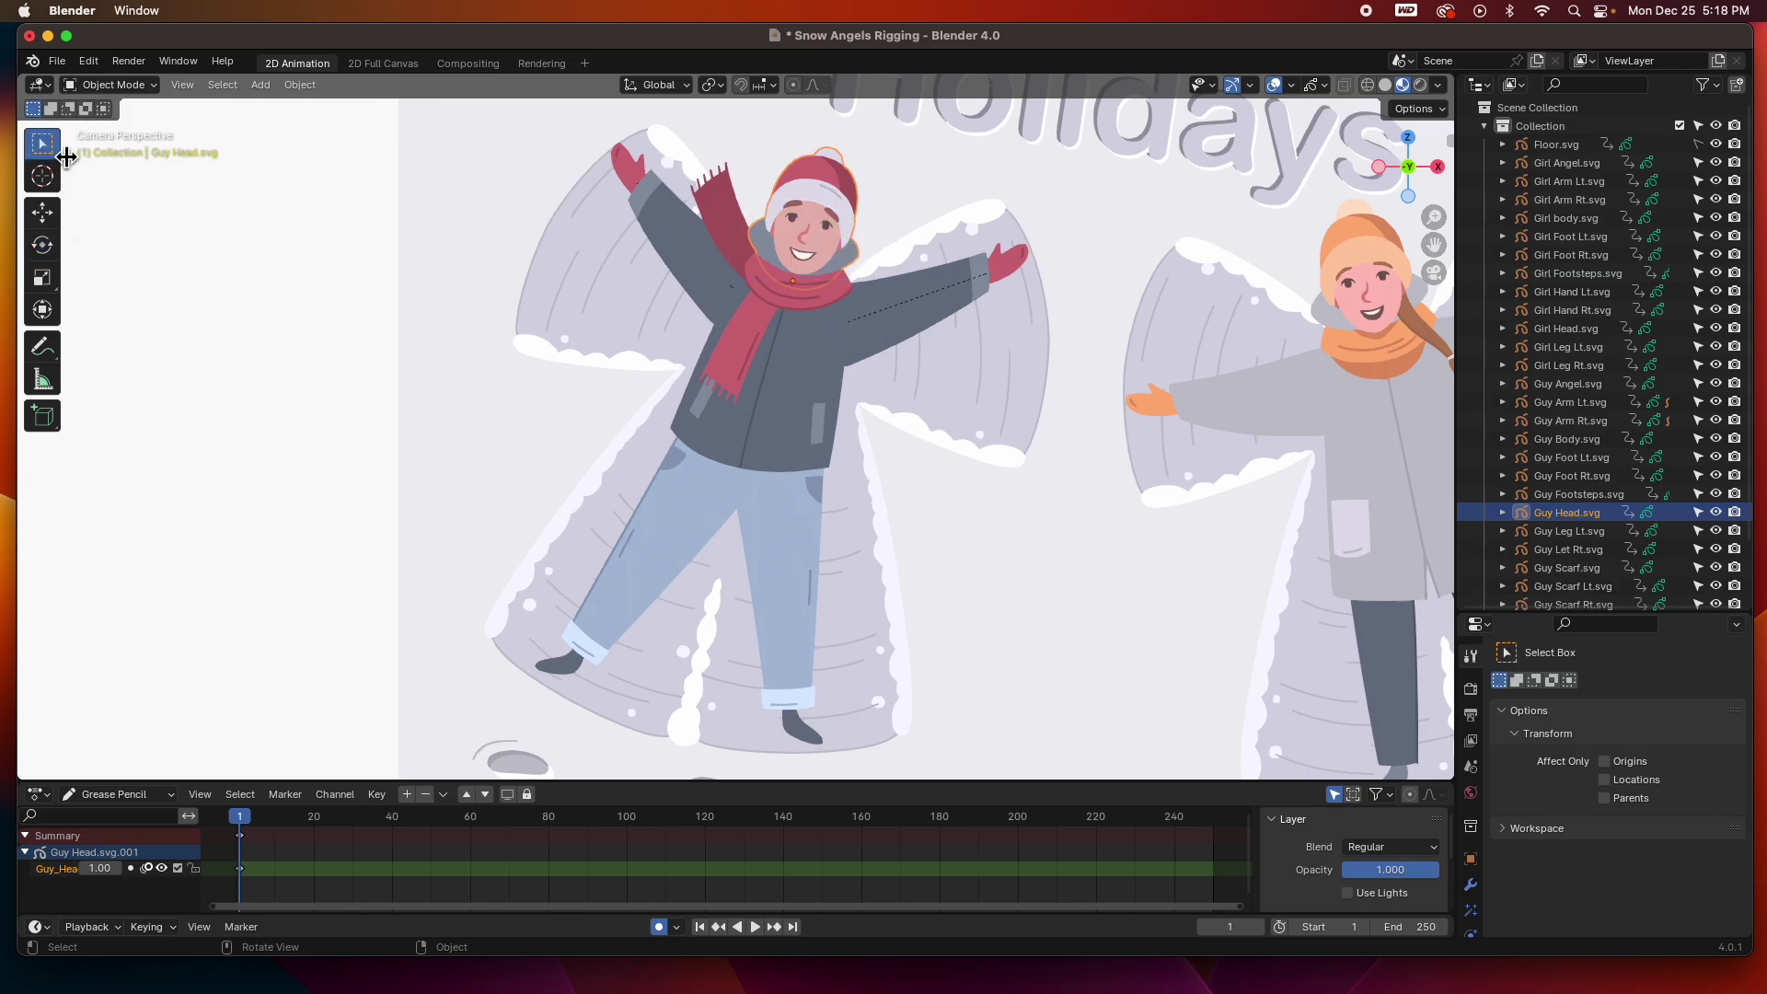
pyautogui.keyDown('shift'); pyautogui.click(833, 304); pyautogui.keyUp('shift')
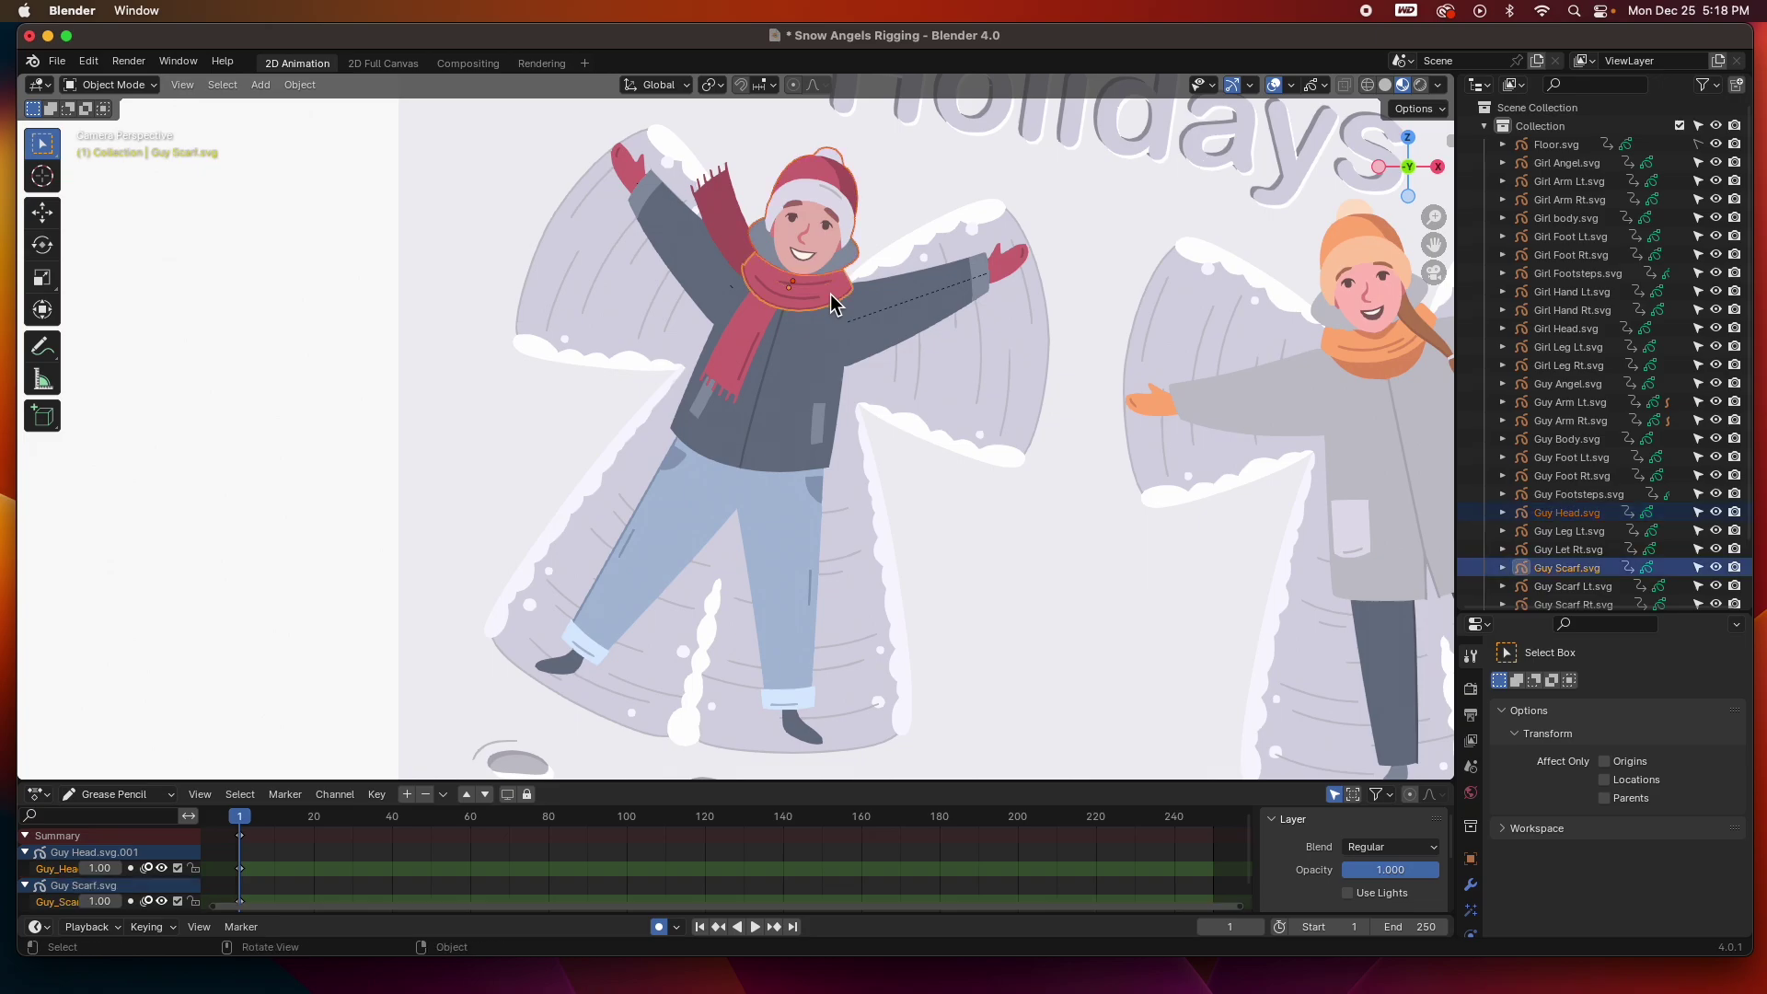
pyautogui.hotkey('ctrl', 'p')
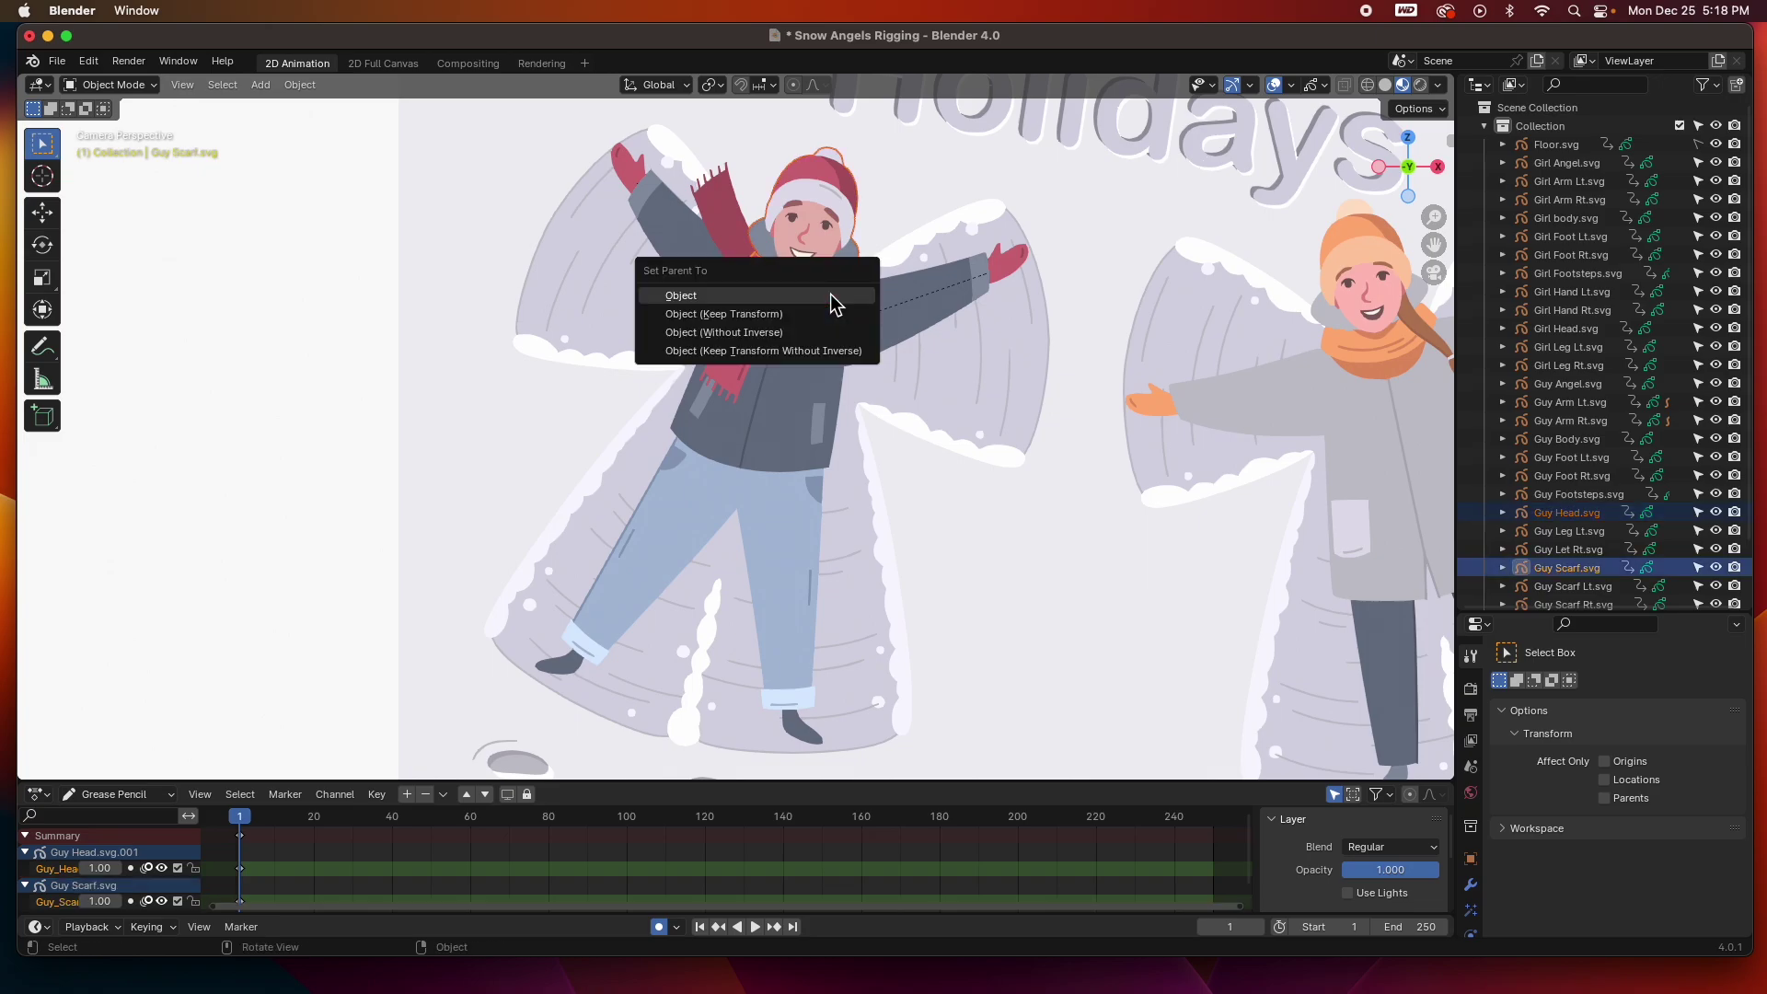
pyautogui.click(769, 297)
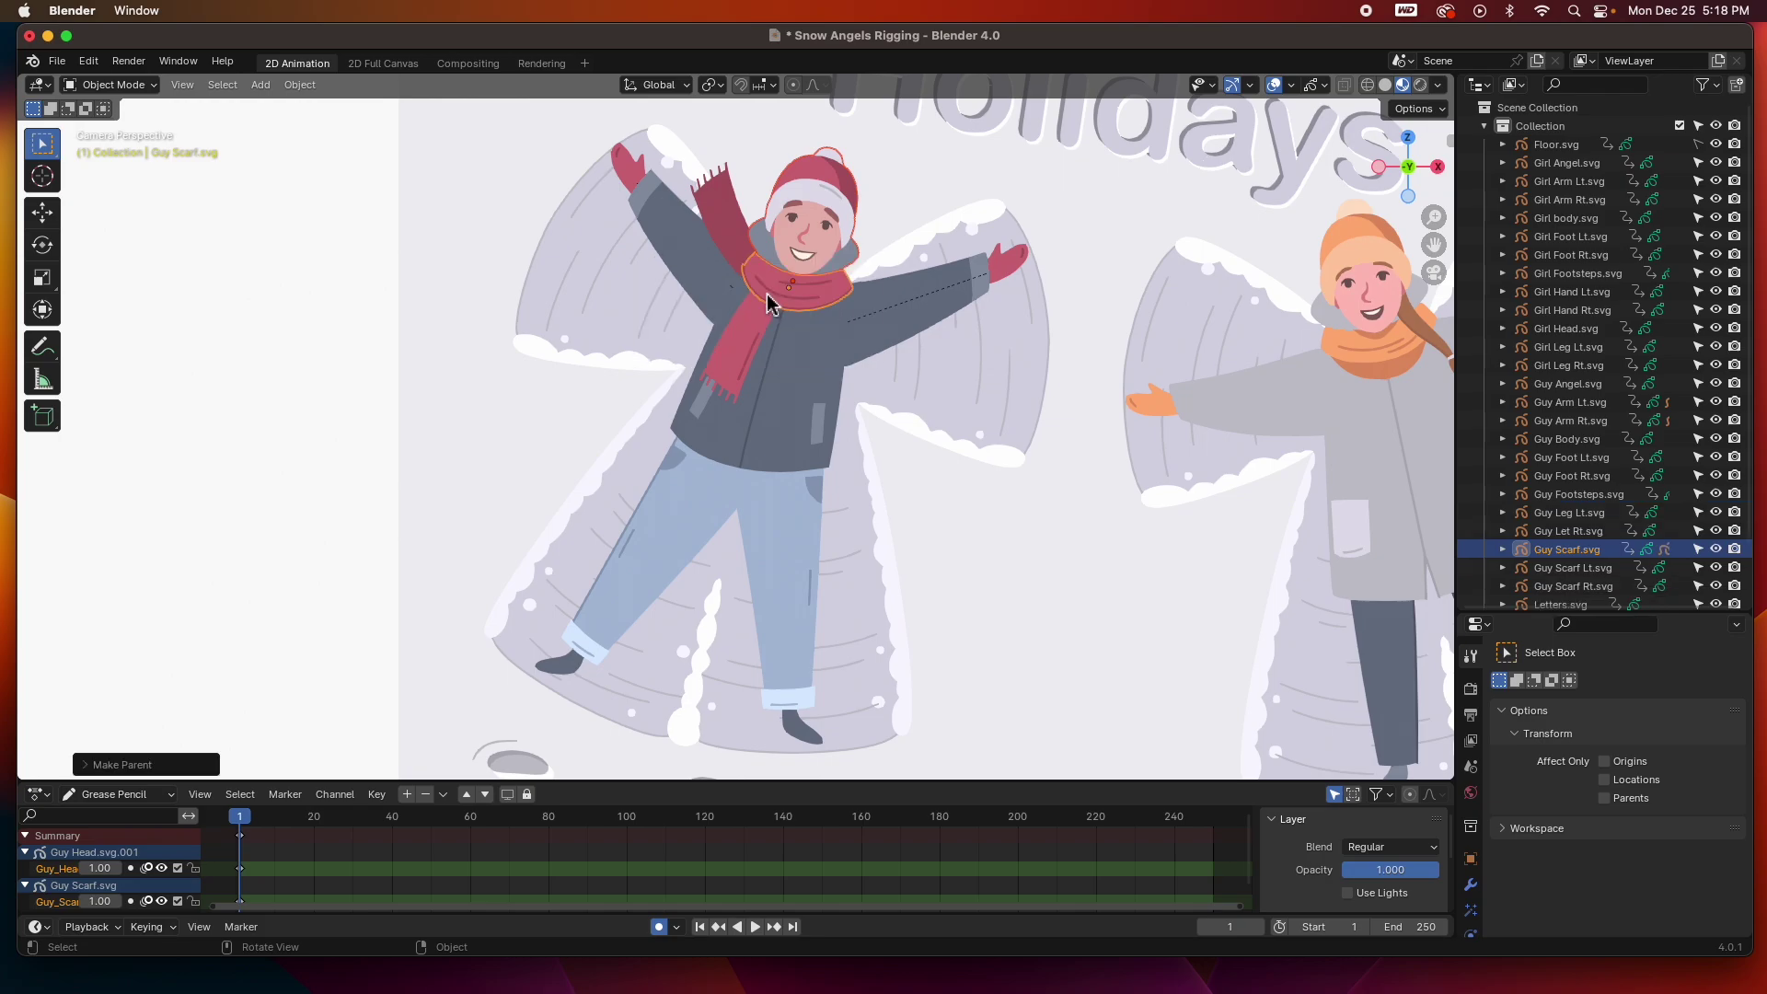
# Parent the scarf's right tail to the scarf around the guy's neck as Object
pyautogui.click(727, 228)
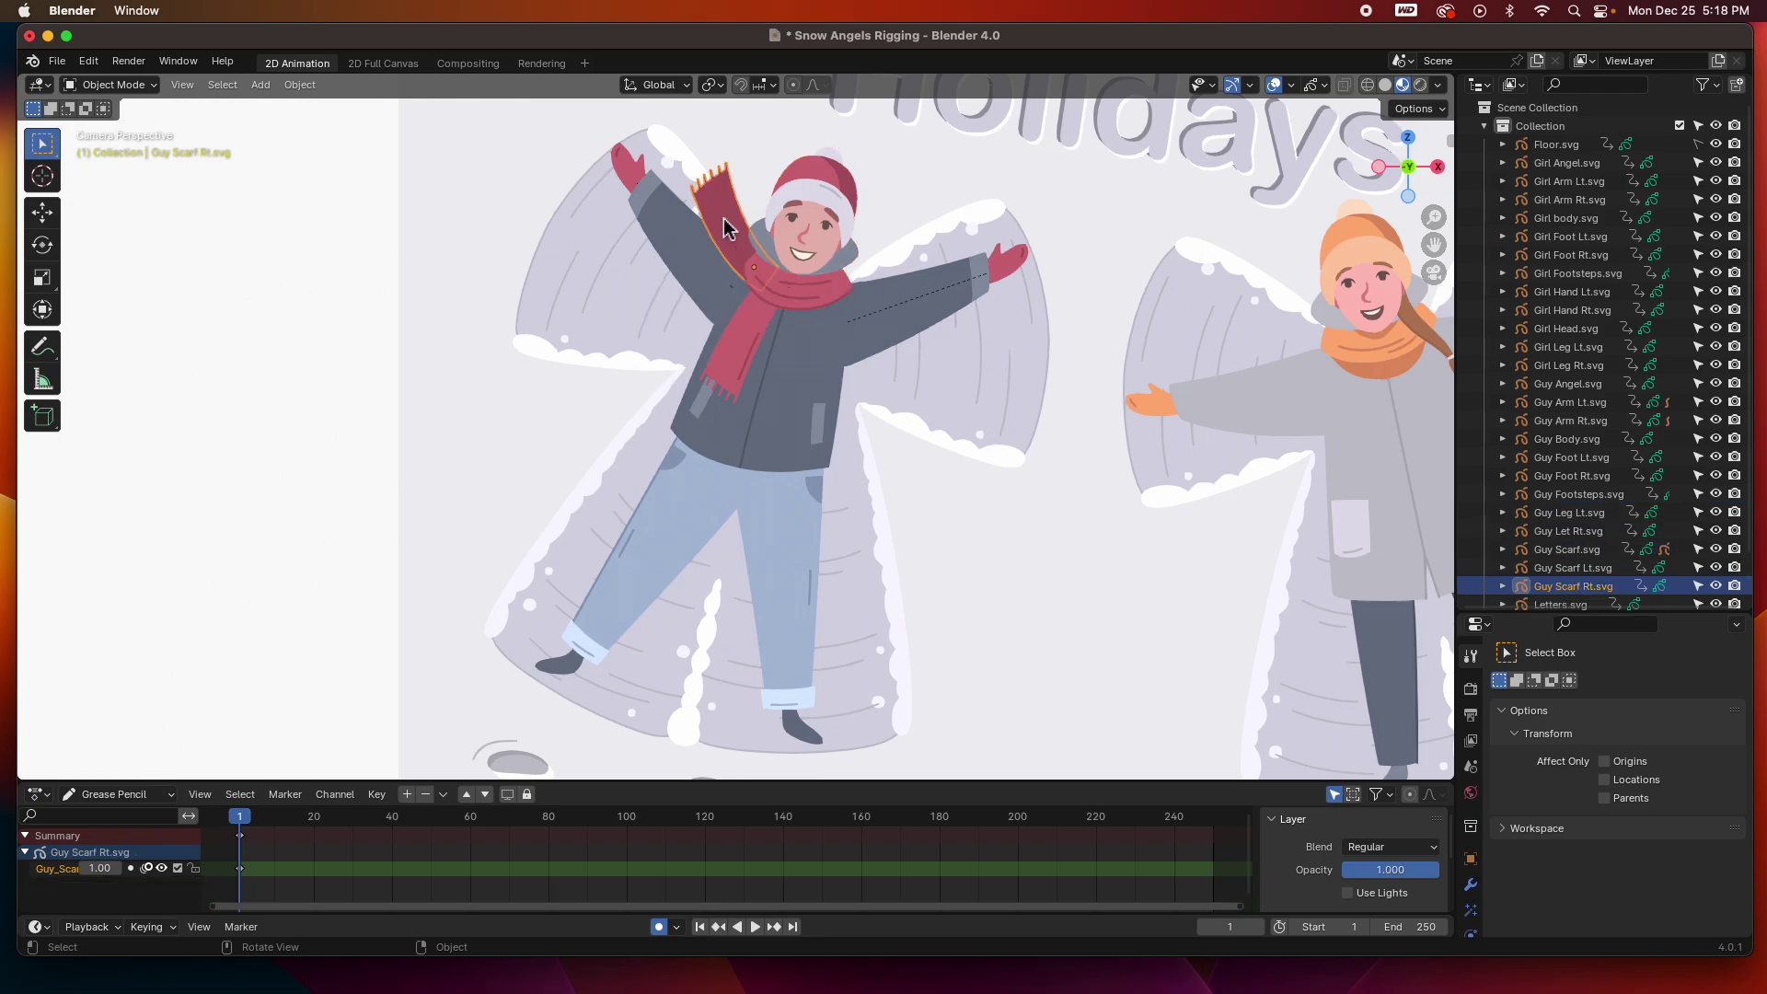
pyautogui.keyDown('shift'); pyautogui.click(795, 298); pyautogui.keyUp('shift')
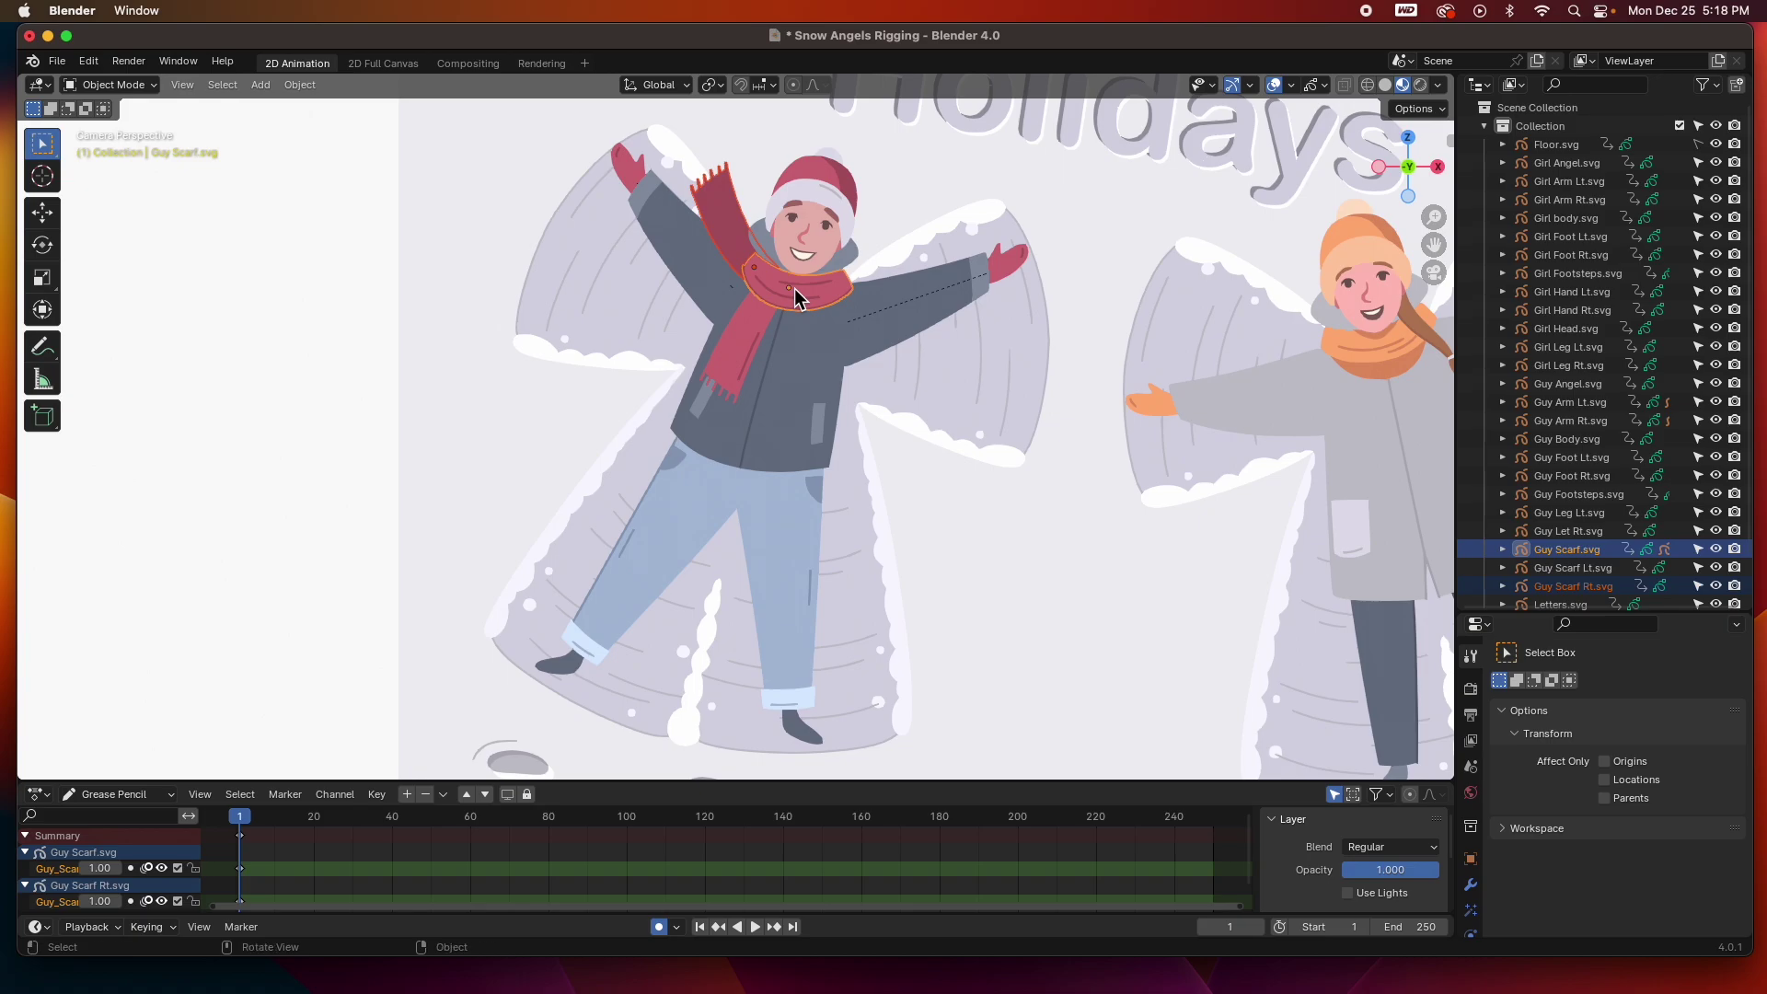
pyautogui.hotkey('ctrl', 'p')
pyautogui.click(793, 289)
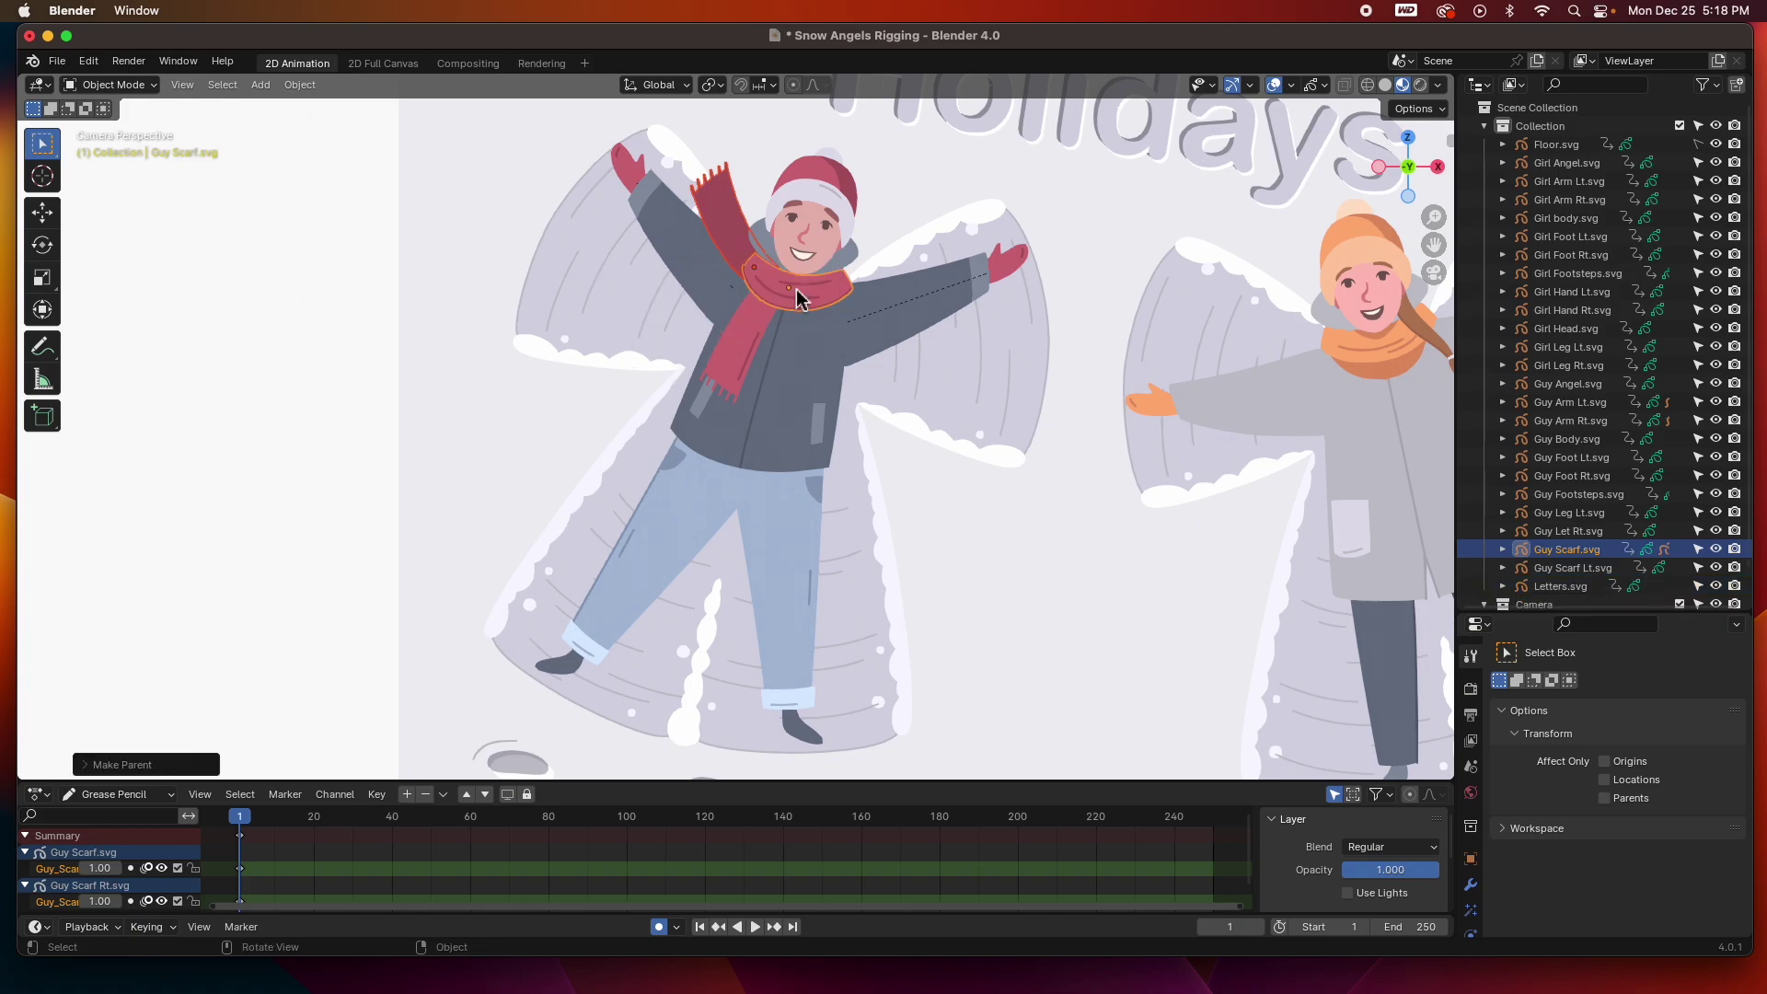
# Parent the scarf's left tail to the scarf around the guy's neck as Object
pyautogui.click(744, 345)
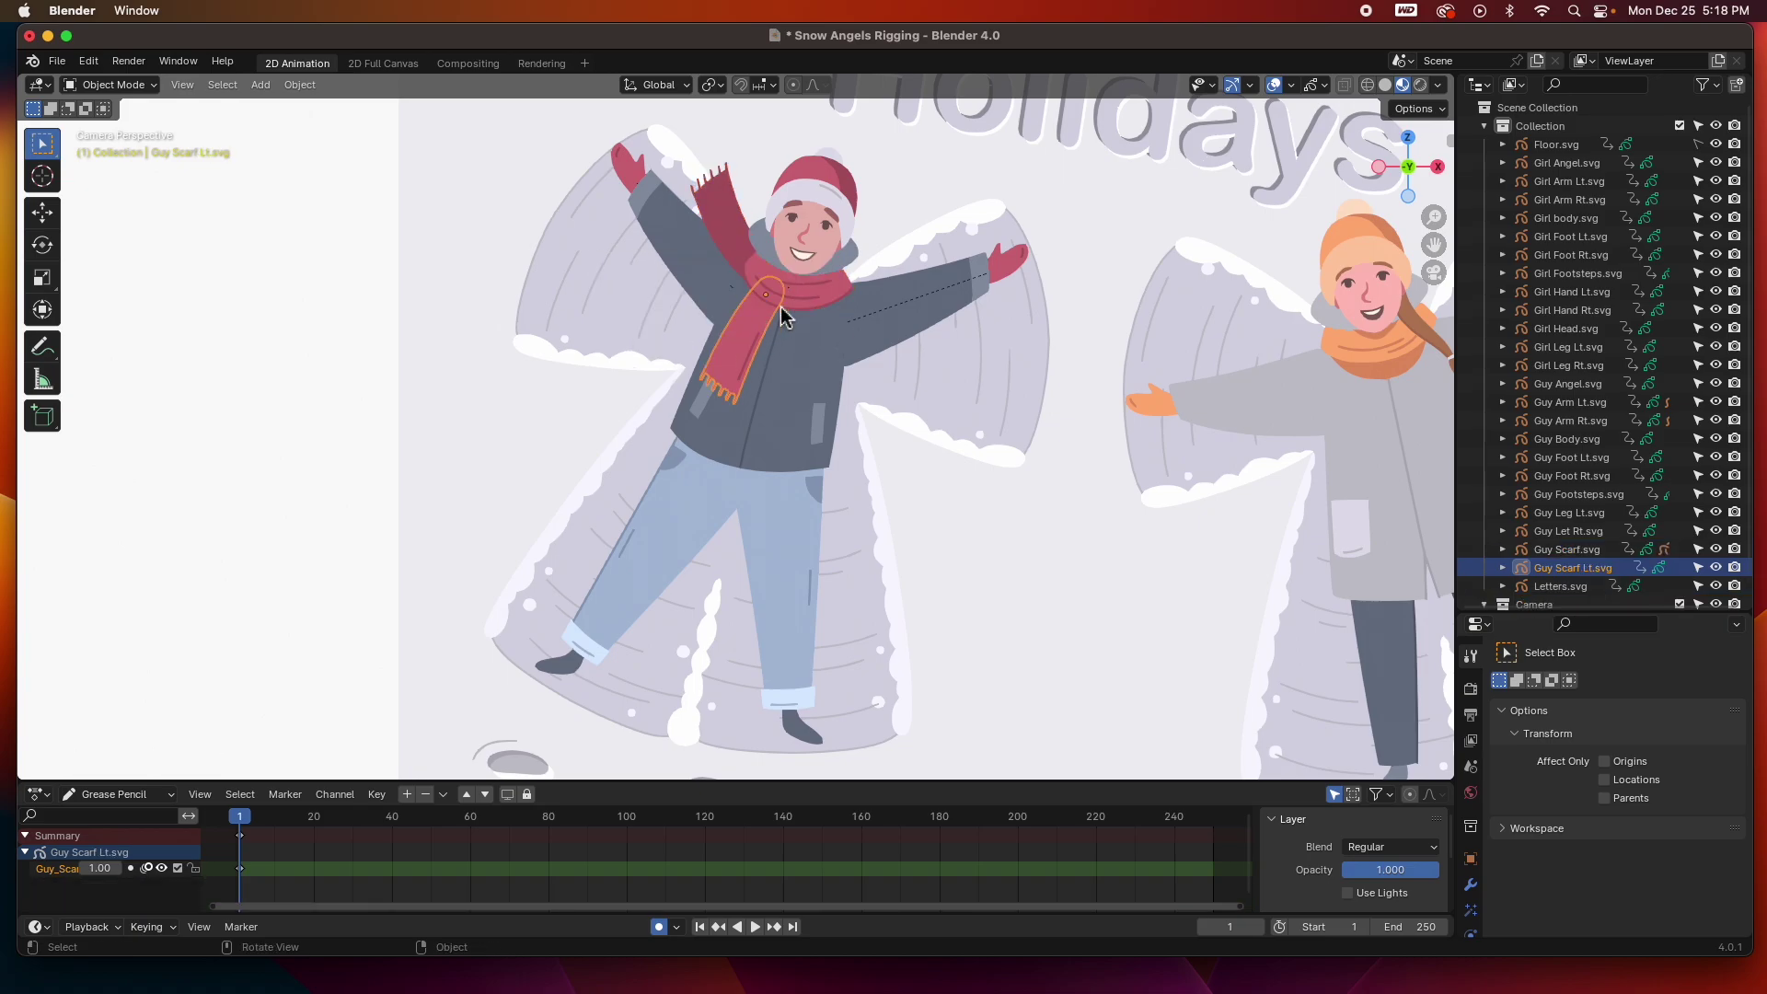
pyautogui.keyDown('shift'); pyautogui.click(828, 296); pyautogui.keyUp('shift')
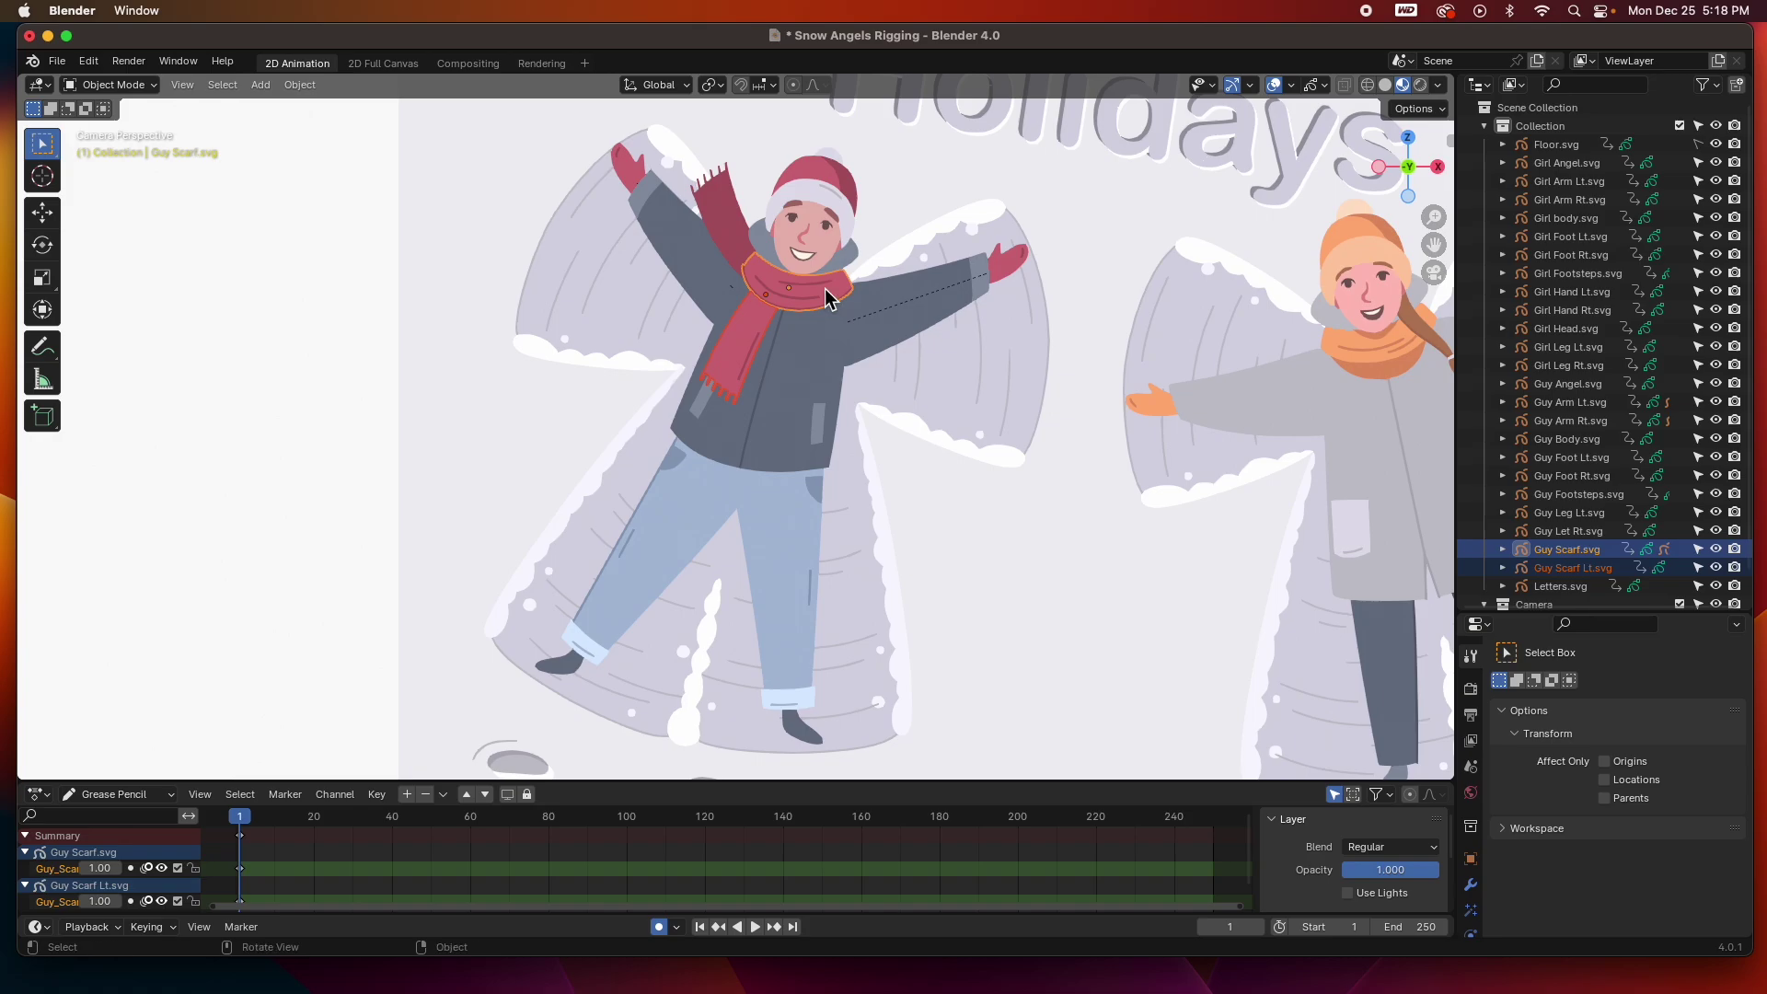
pyautogui.hotkey('ctrl', 'p')
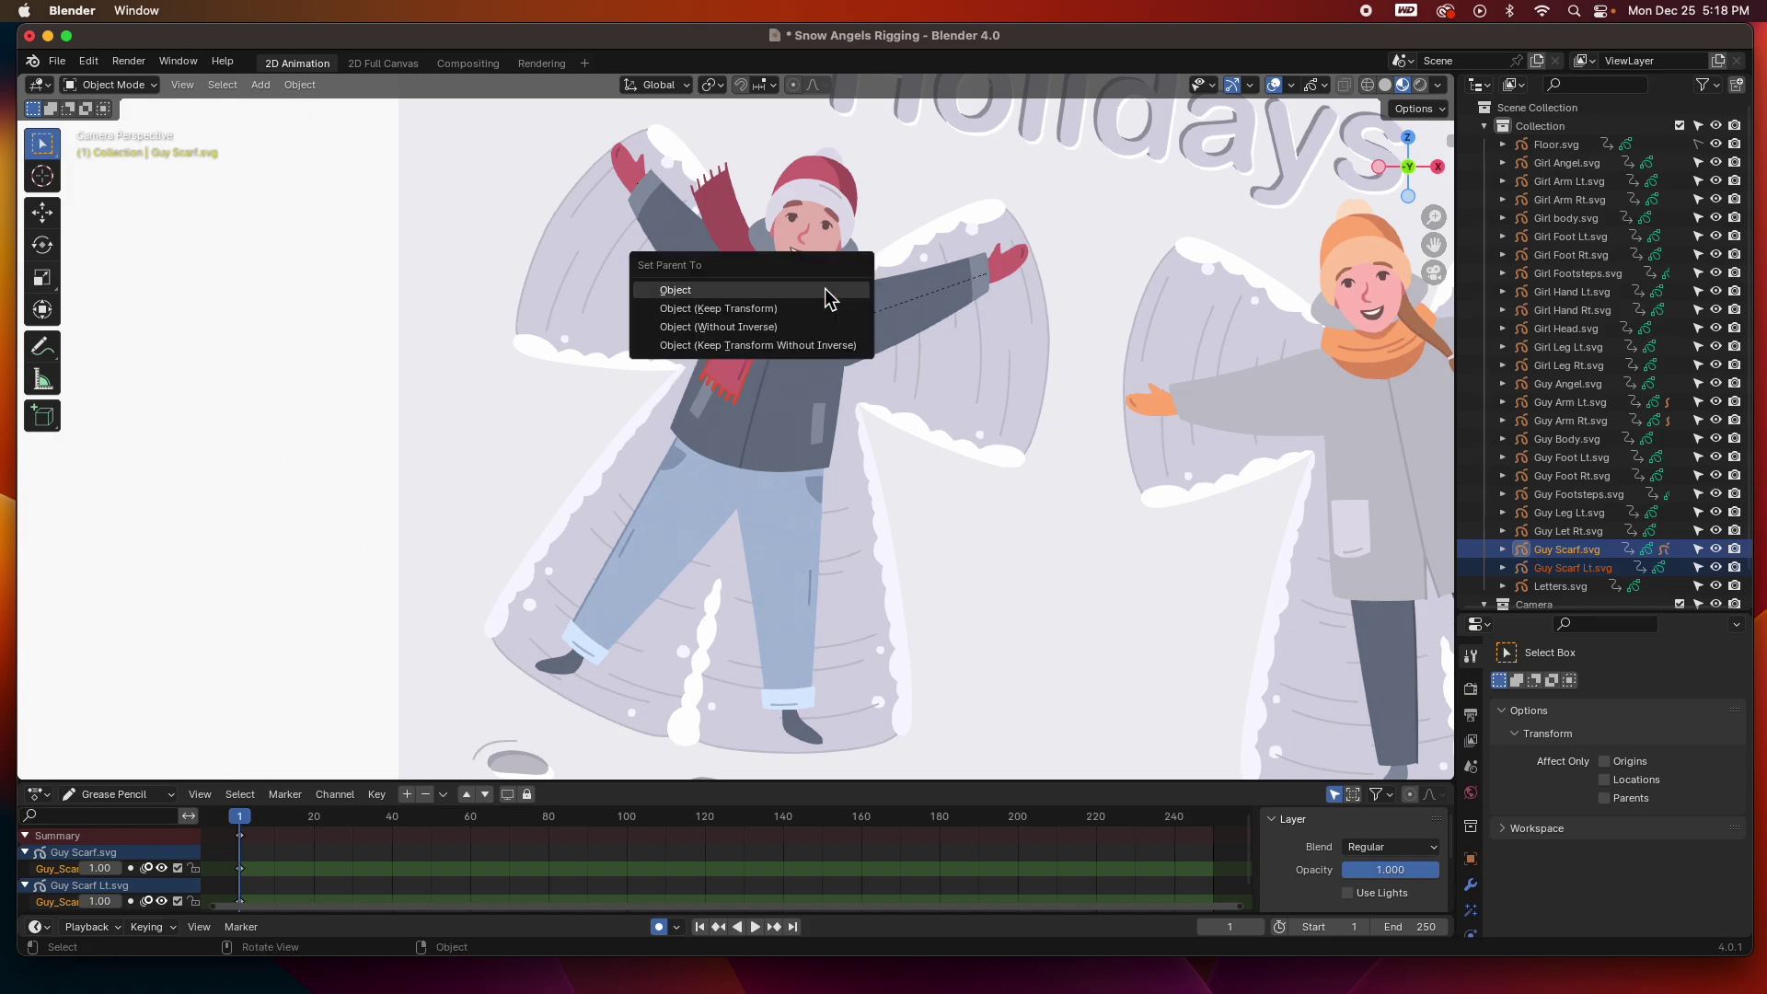
pyautogui.click(825, 289)
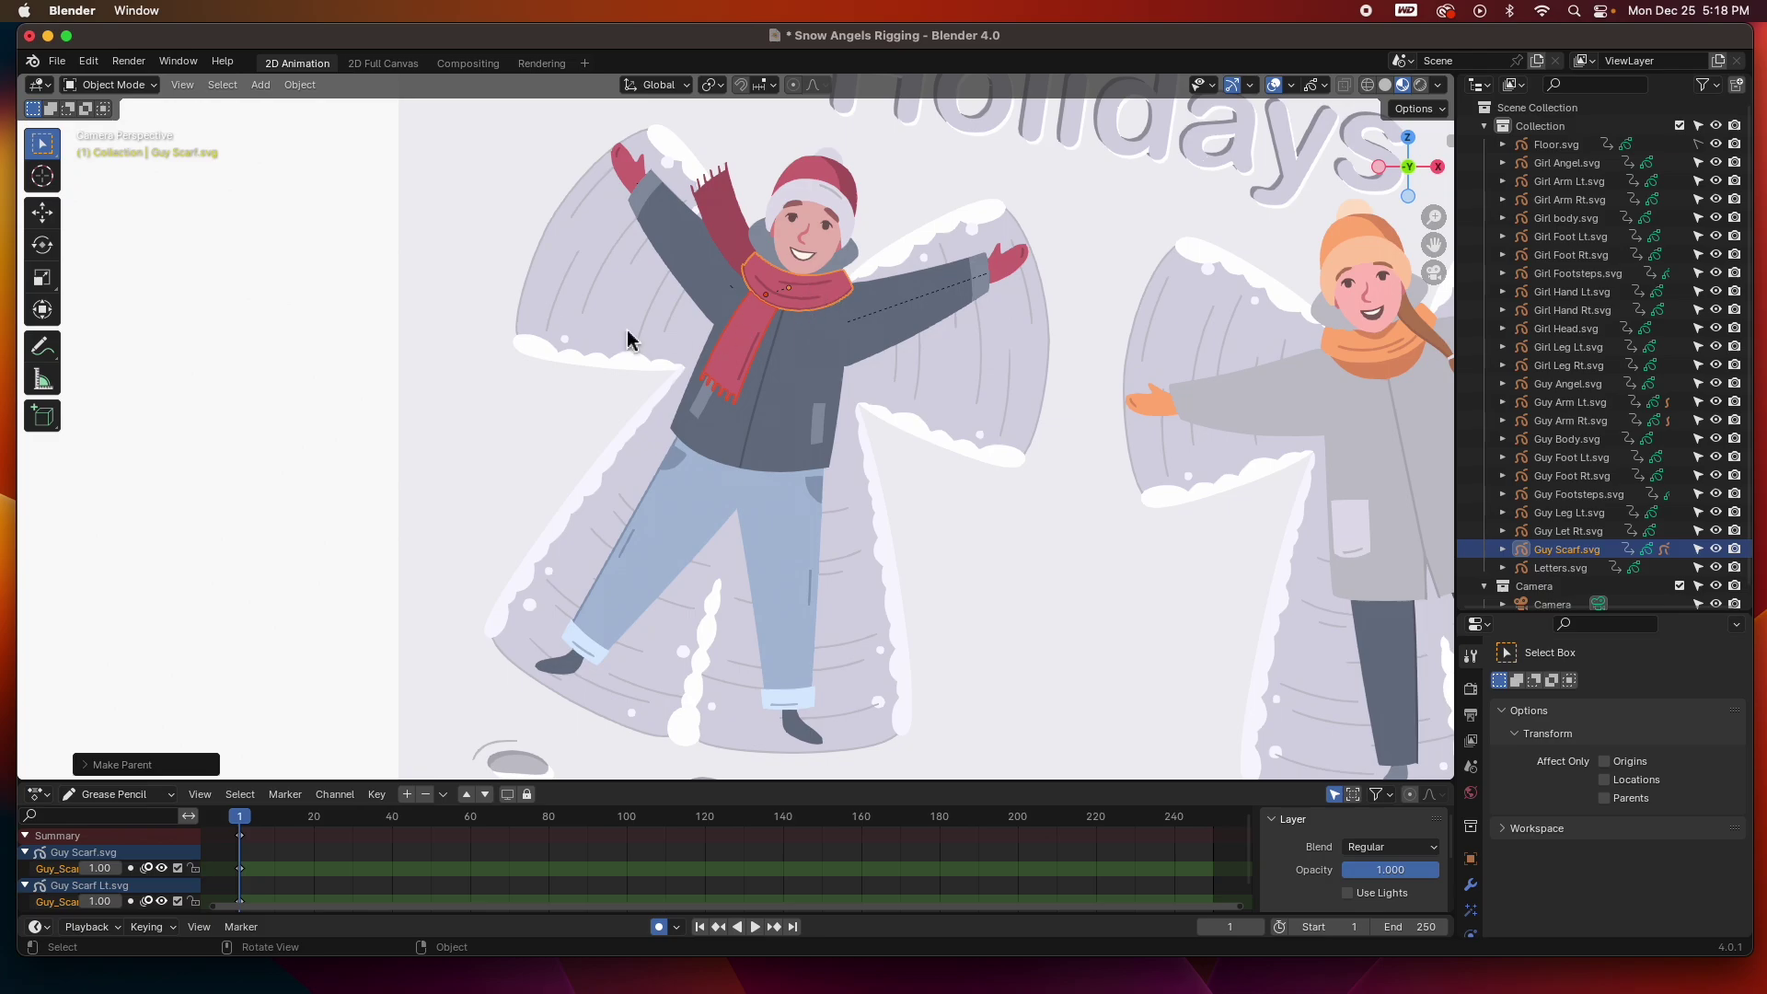
pyautogui.click(274, 297)
# Test the parenting by rotating the guy's head and his scarf with the Rotate tool, undoing the head rotation
pyautogui.click(812, 241)
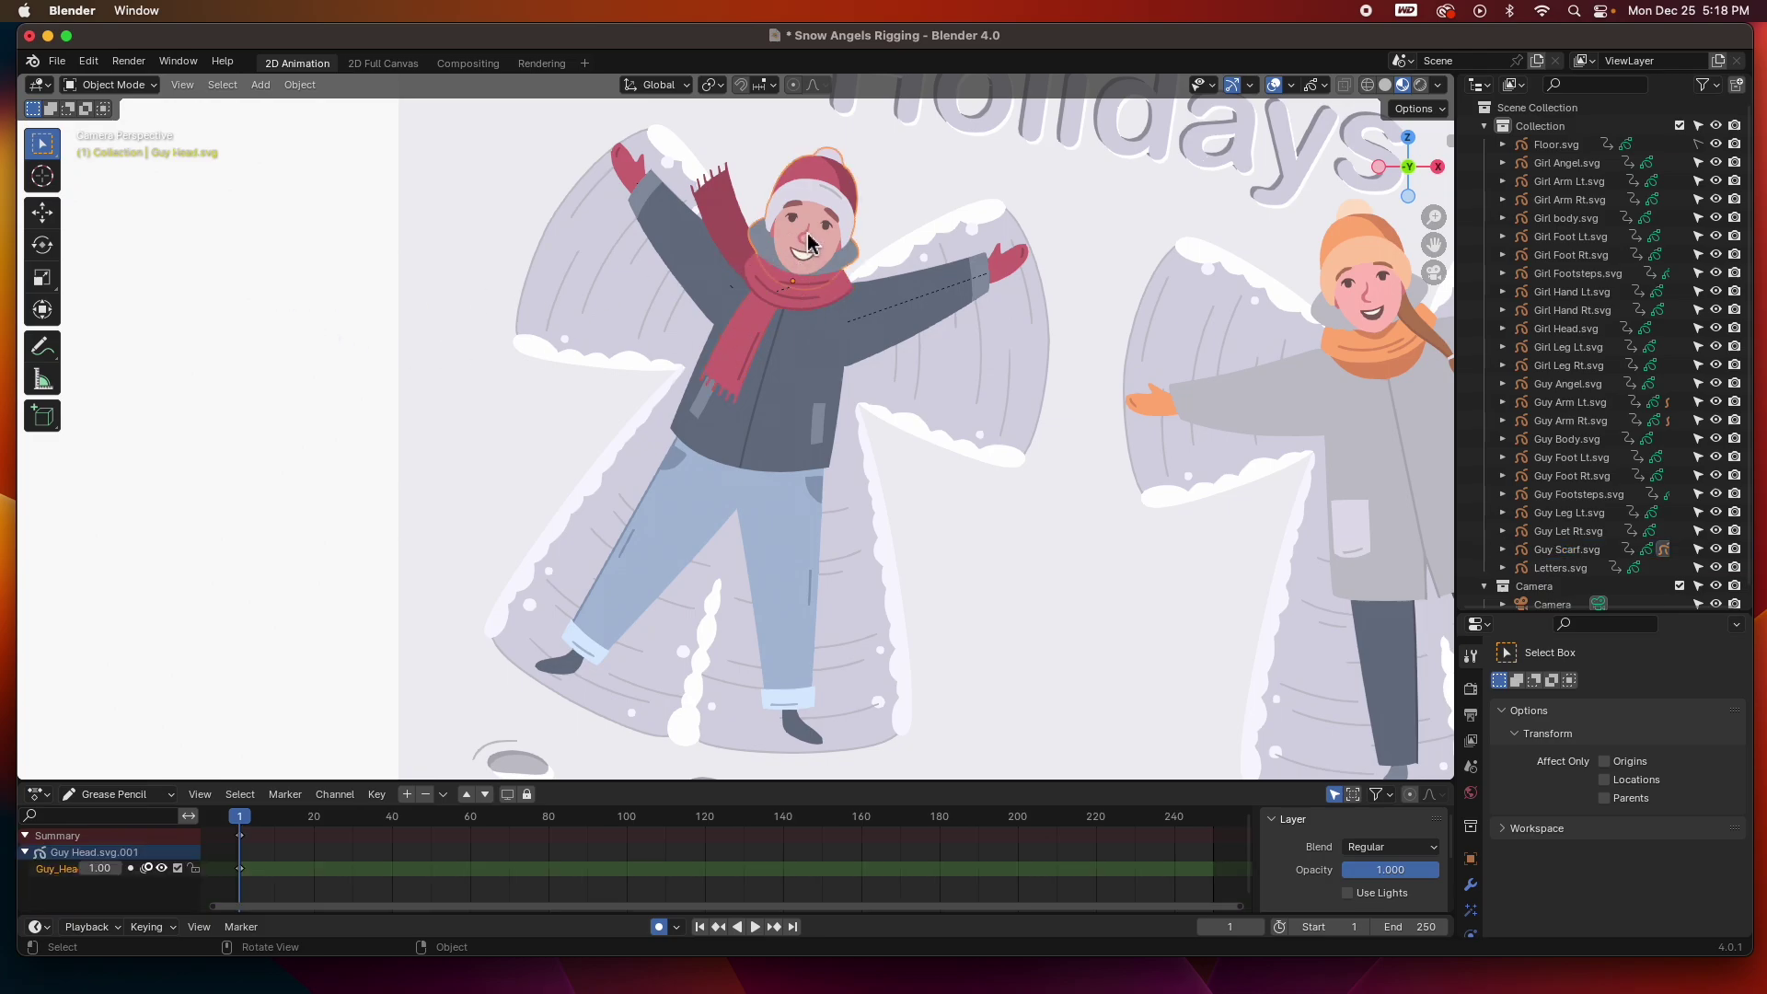
pyautogui.click(42, 244)
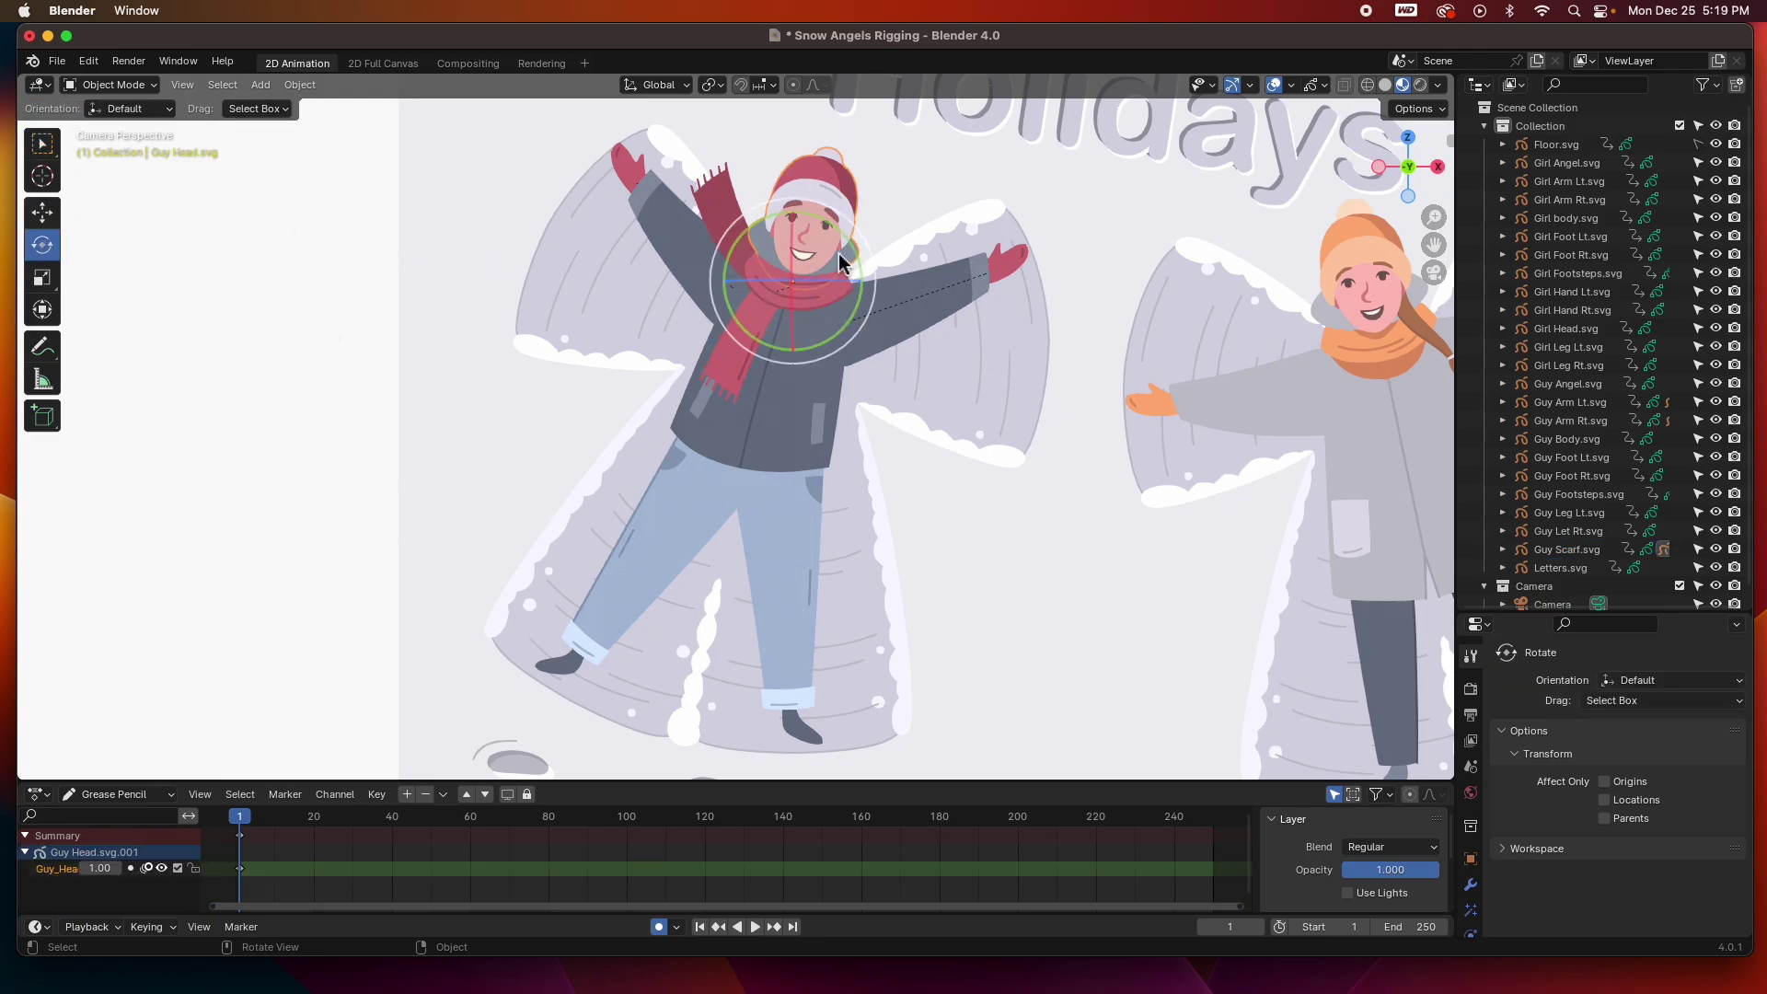
pyautogui.moveTo(847, 241); pyautogui.dragTo(825, 255)
pyautogui.hotkey('ctrl', 'z')
pyautogui.click(316, 291)
pyautogui.click(824, 307)
pyautogui.moveTo(837, 247); pyautogui.dragTo(834, 245)
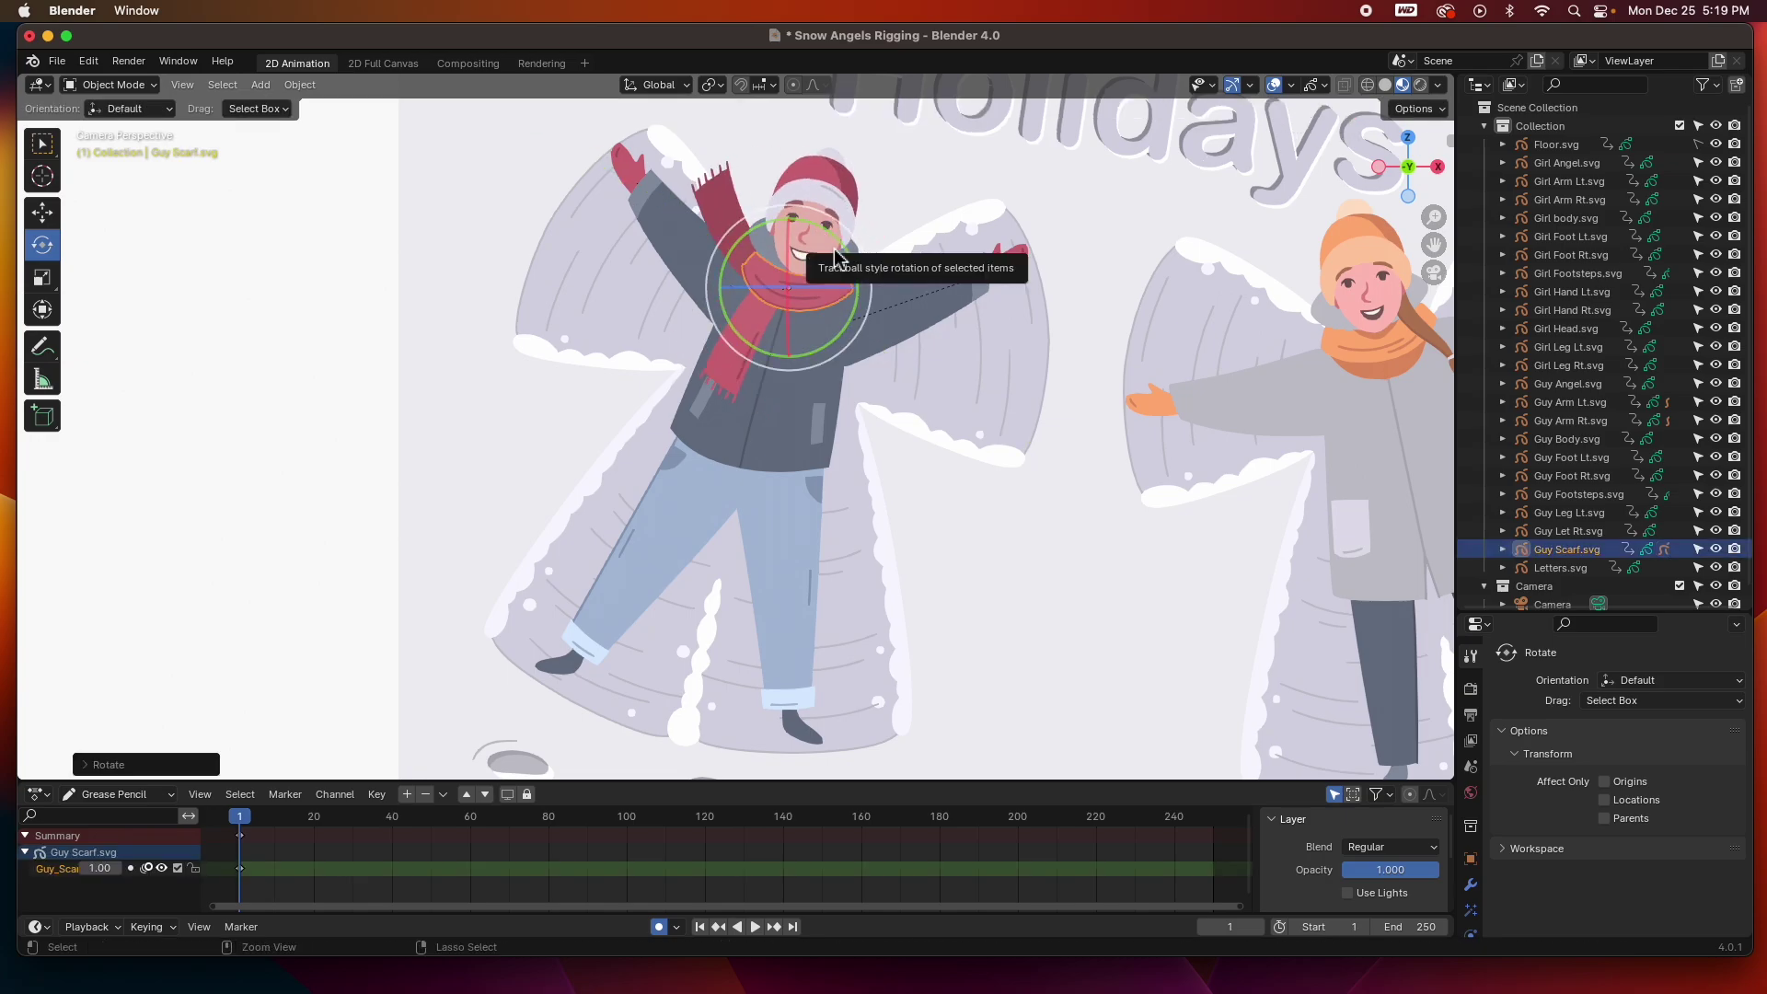
# Test the scarf's right and left tails by rotating each one separately, and deselect everything
pyautogui.click(708, 207)
pyautogui.moveTo(710, 208); pyautogui.dragTo(718, 220)
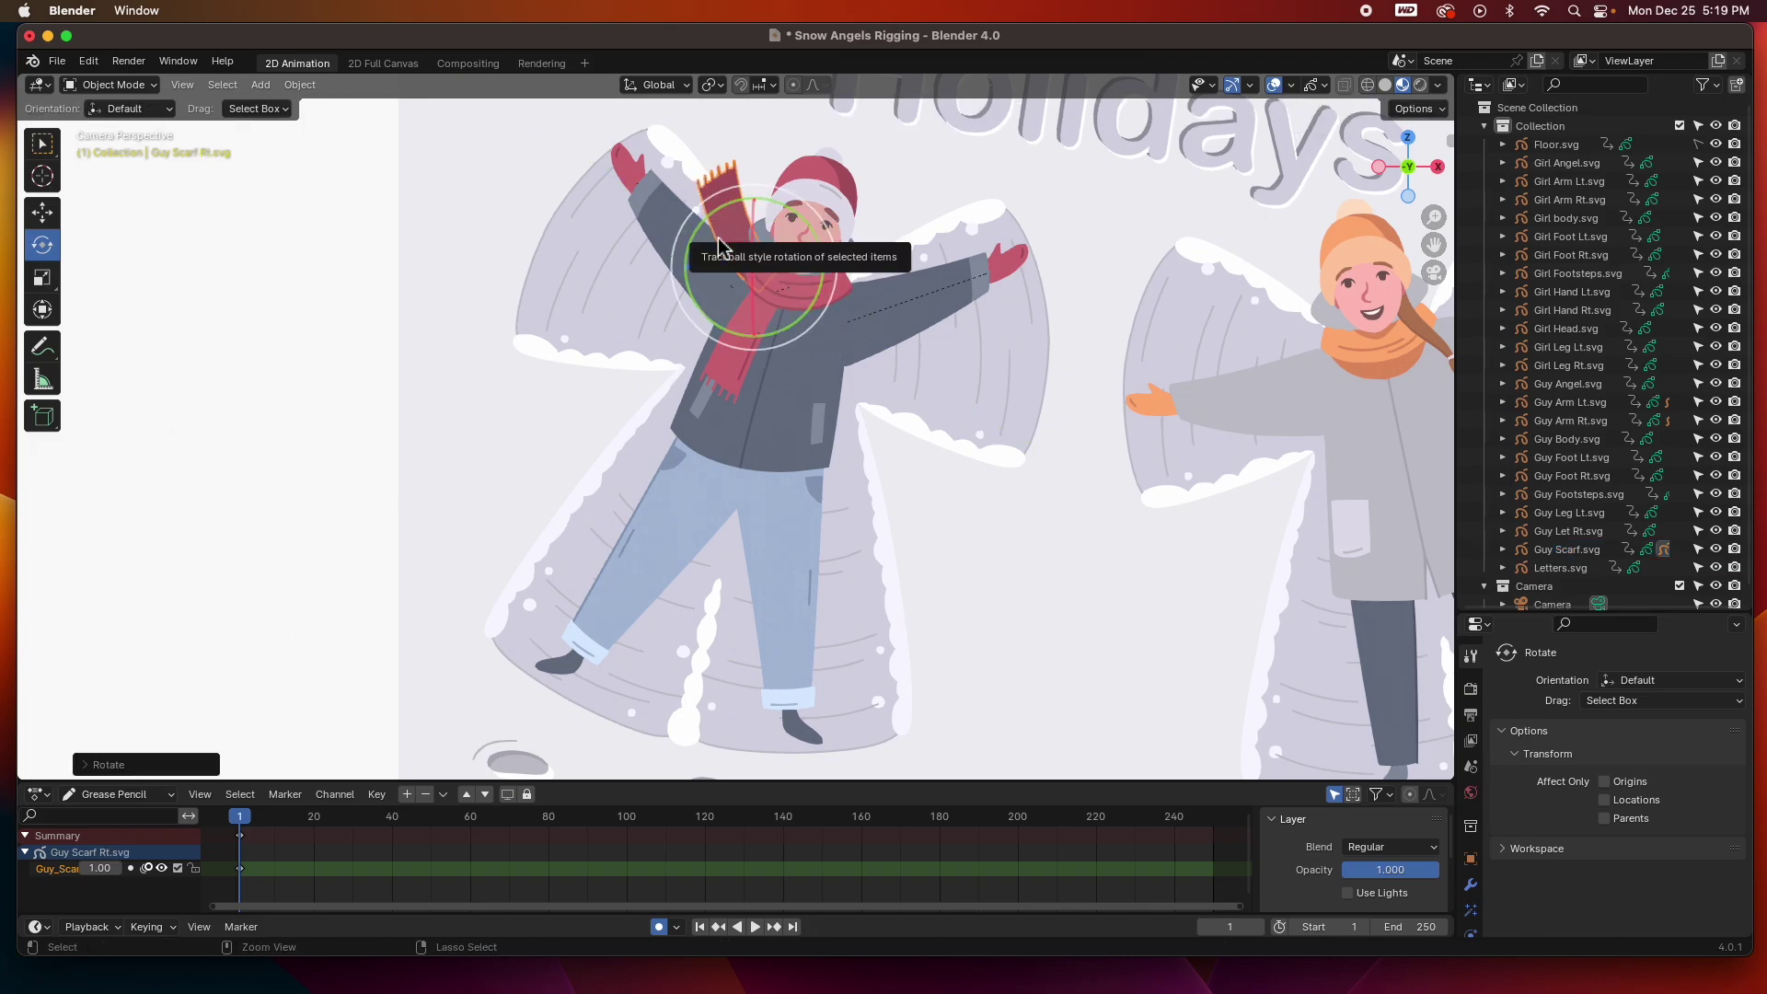
pyautogui.click(727, 377)
pyautogui.moveTo(801, 367); pyautogui.dragTo(799, 361)
pyautogui.click(699, 488)
pyautogui.click(327, 497)
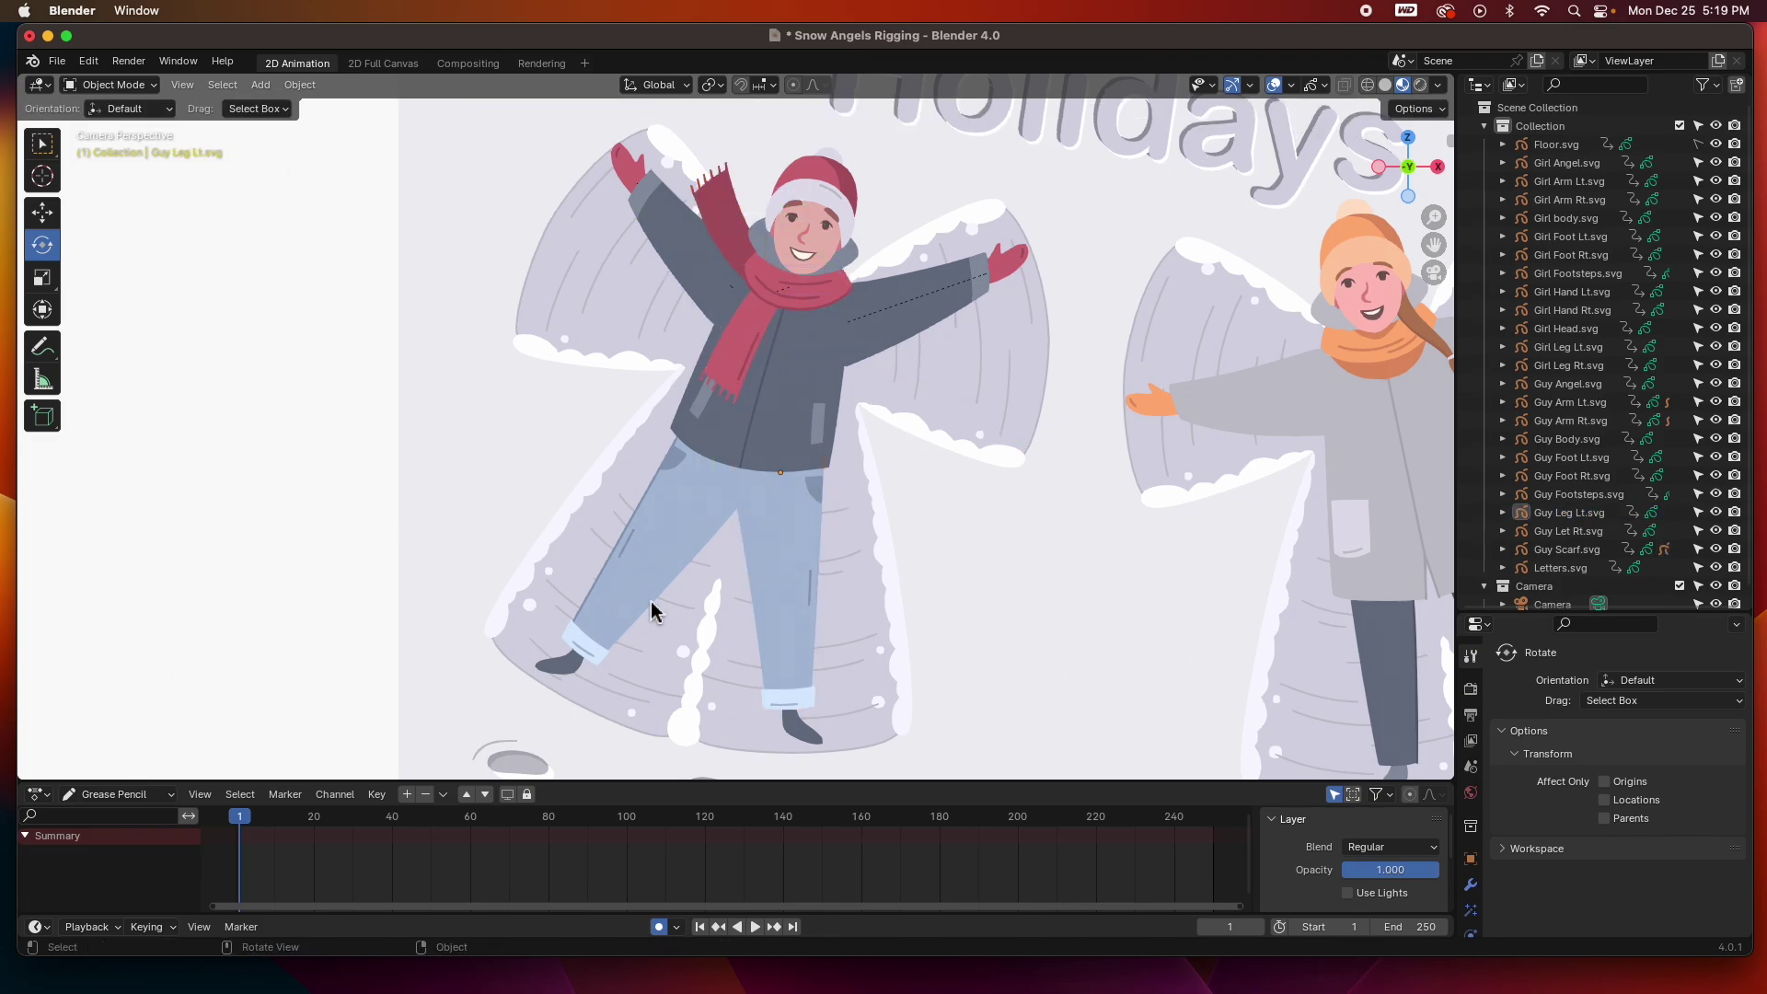
# Parent the guy's left foot to his left leg as Object
pyautogui.click(800, 732)
pyautogui.keyDown('shift'); pyautogui.click(760, 560); pyautogui.keyUp('shift')
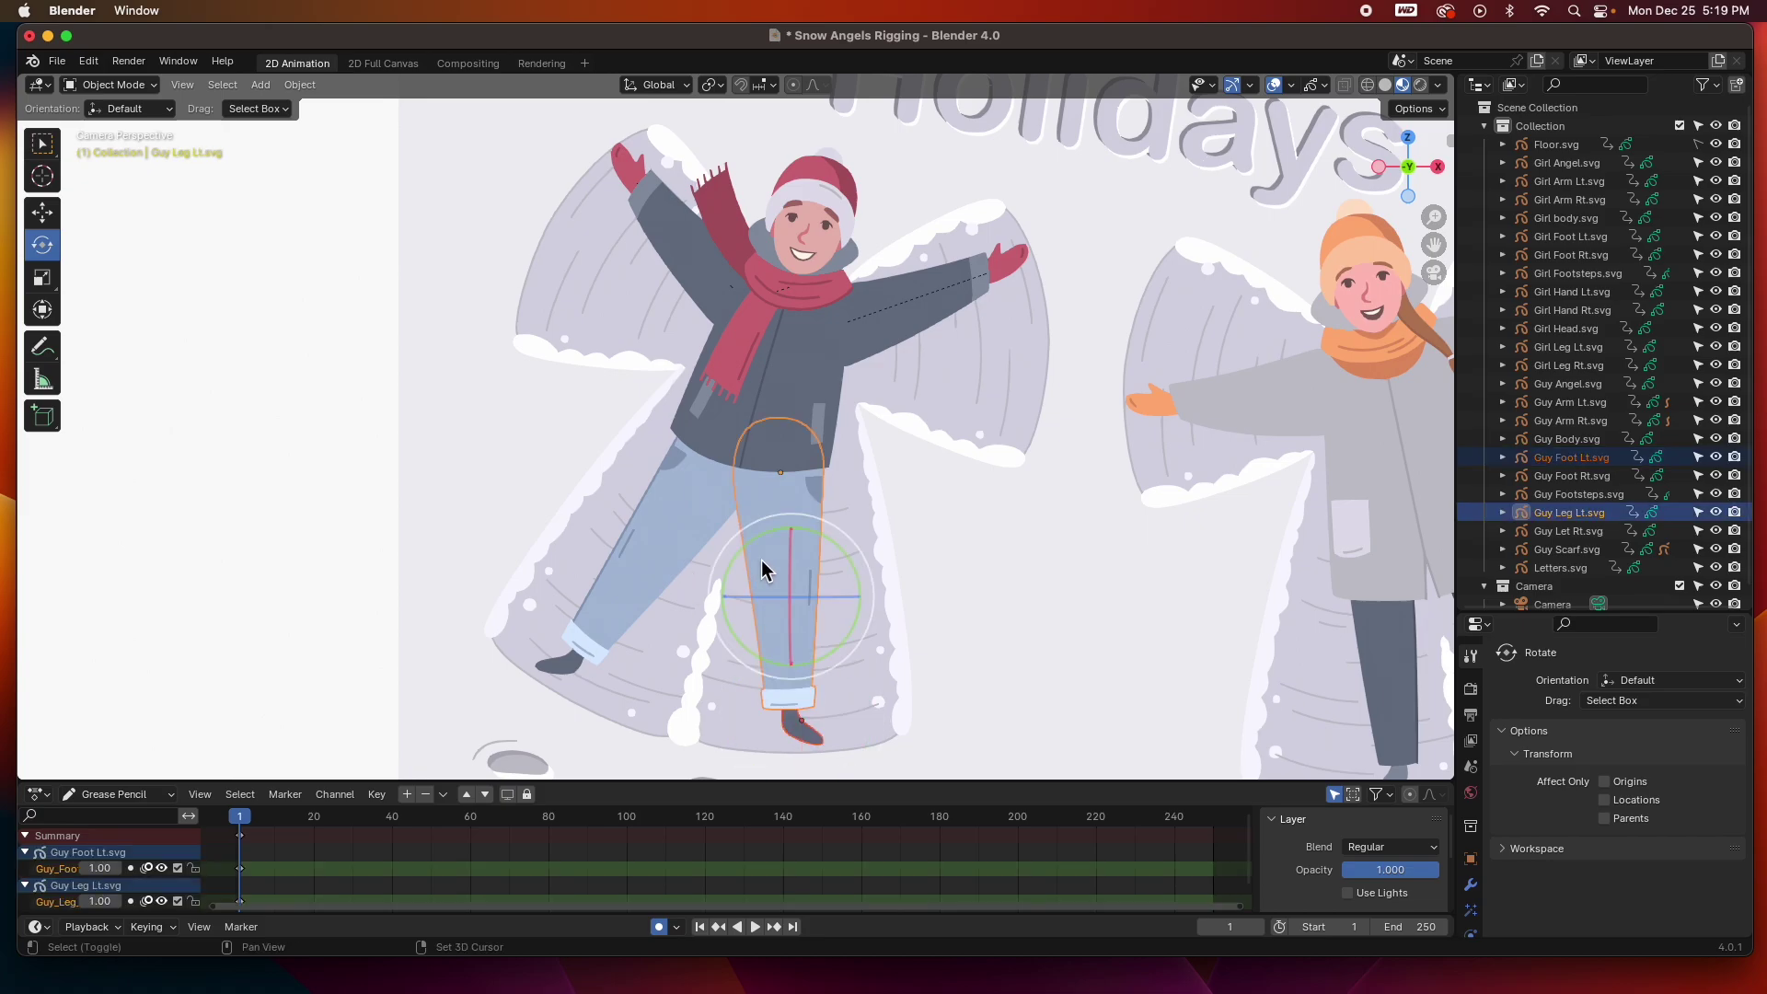
pyautogui.hotkey('ctrl', 'p')
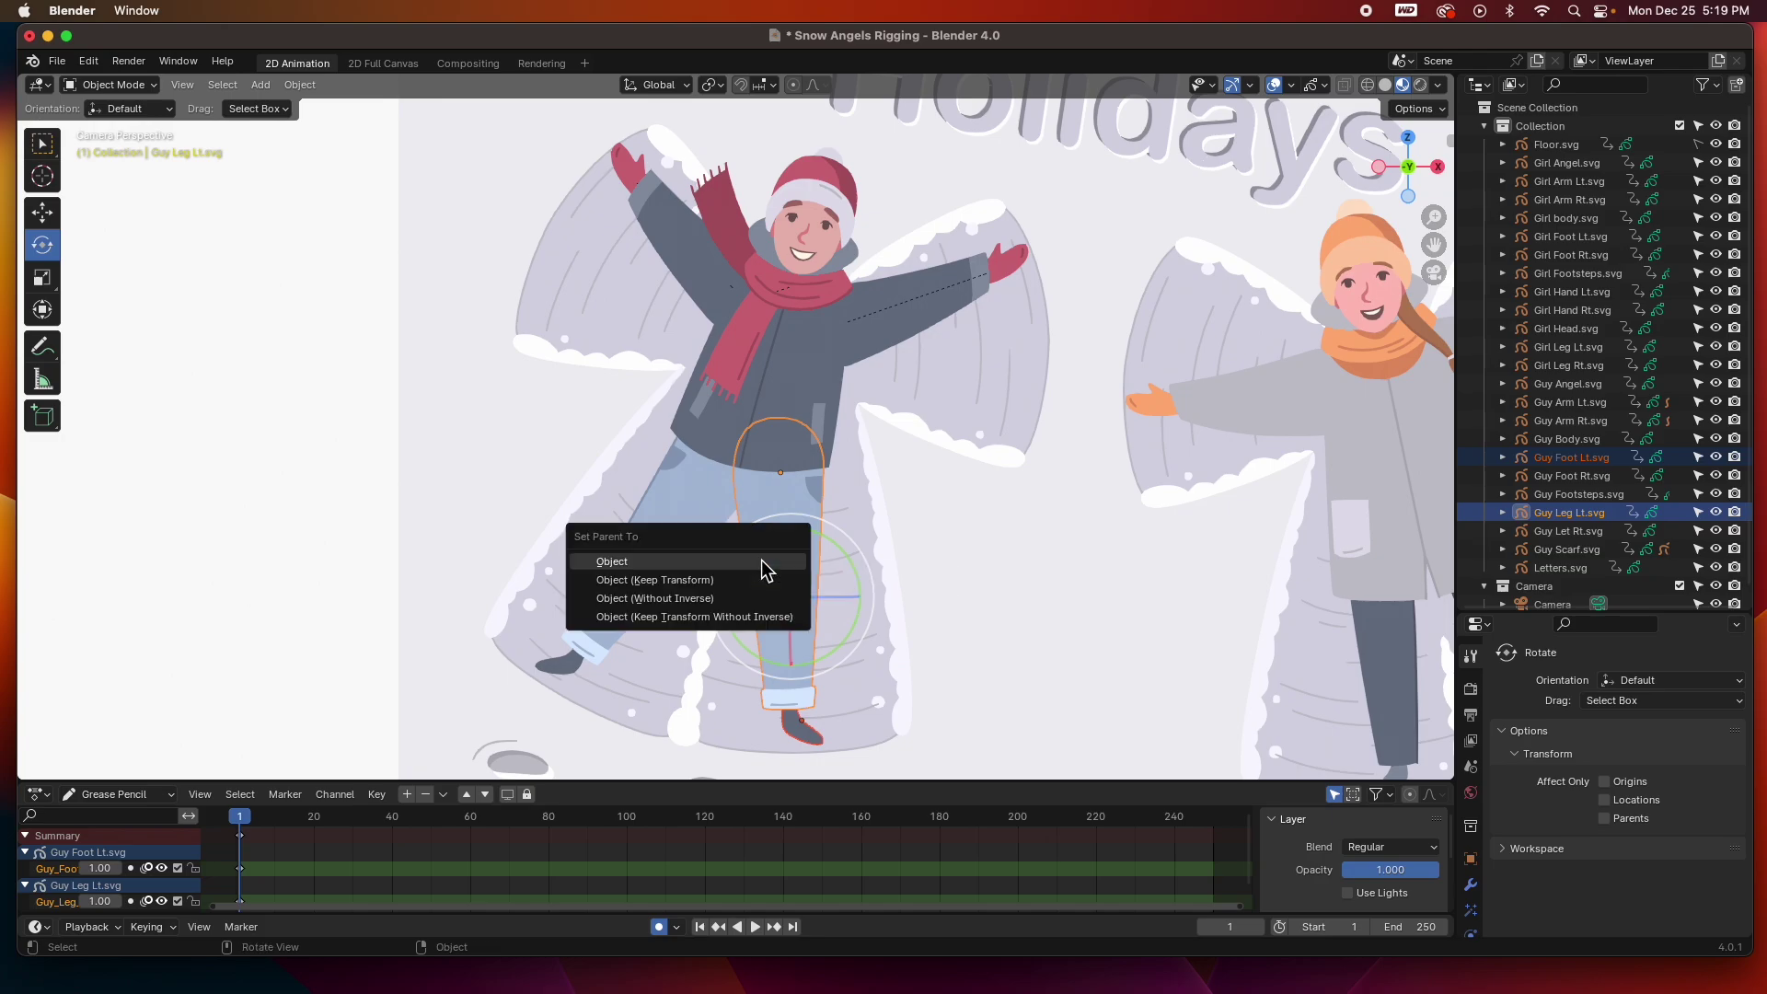
pyautogui.click(760, 560)
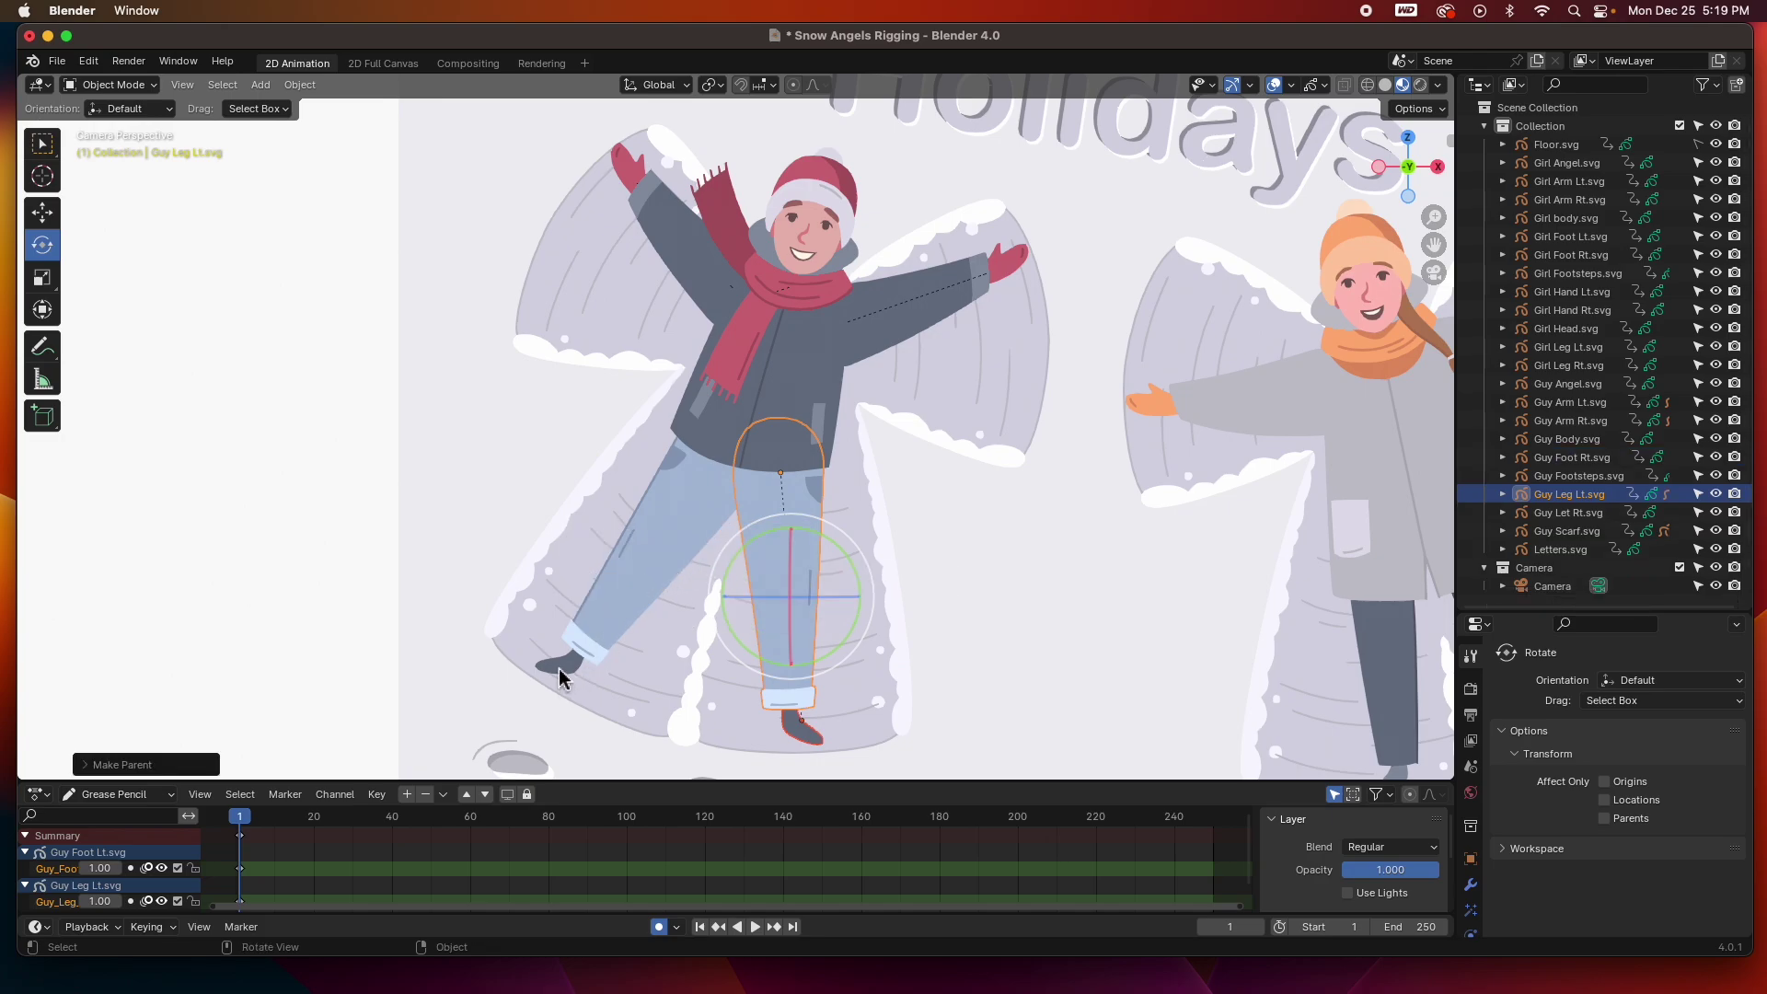
# Parent the guy's right foot to his right leg as Object, and clear the selection
pyautogui.click(569, 670)
pyautogui.keyDown('shift'); pyautogui.click(644, 566); pyautogui.keyUp('shift')
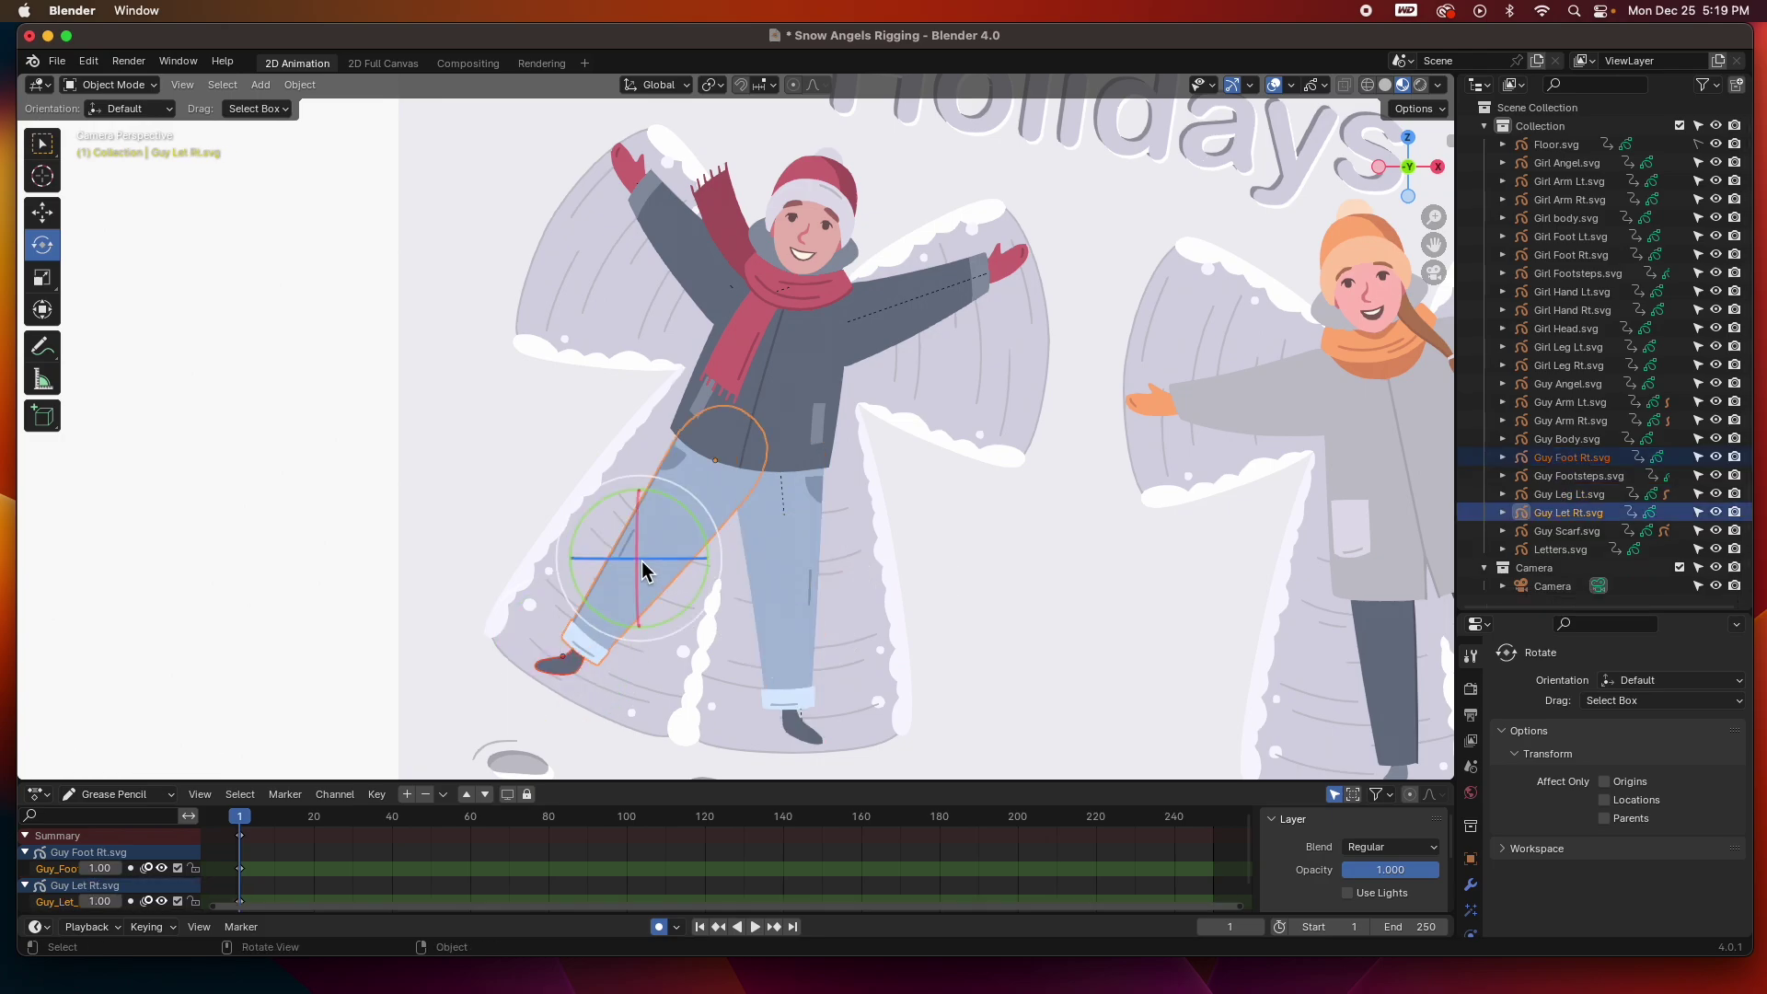
pyautogui.hotkey('ctrl', 'p')
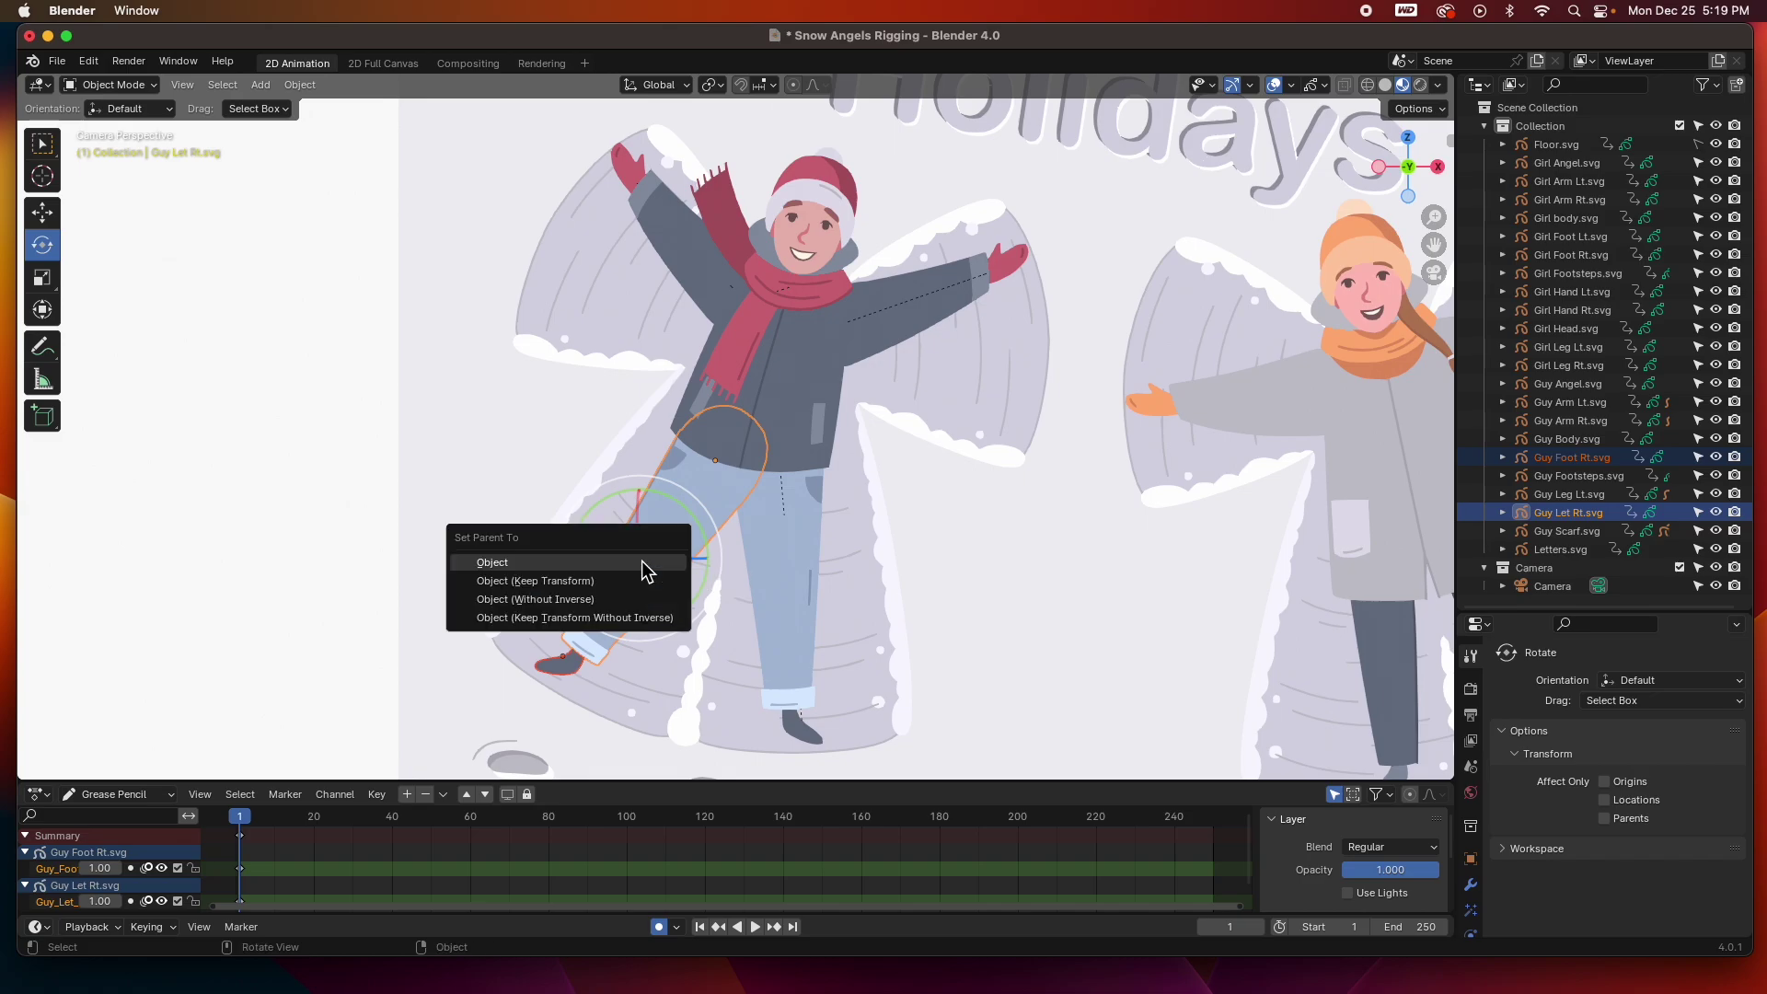
pyautogui.click(598, 563)
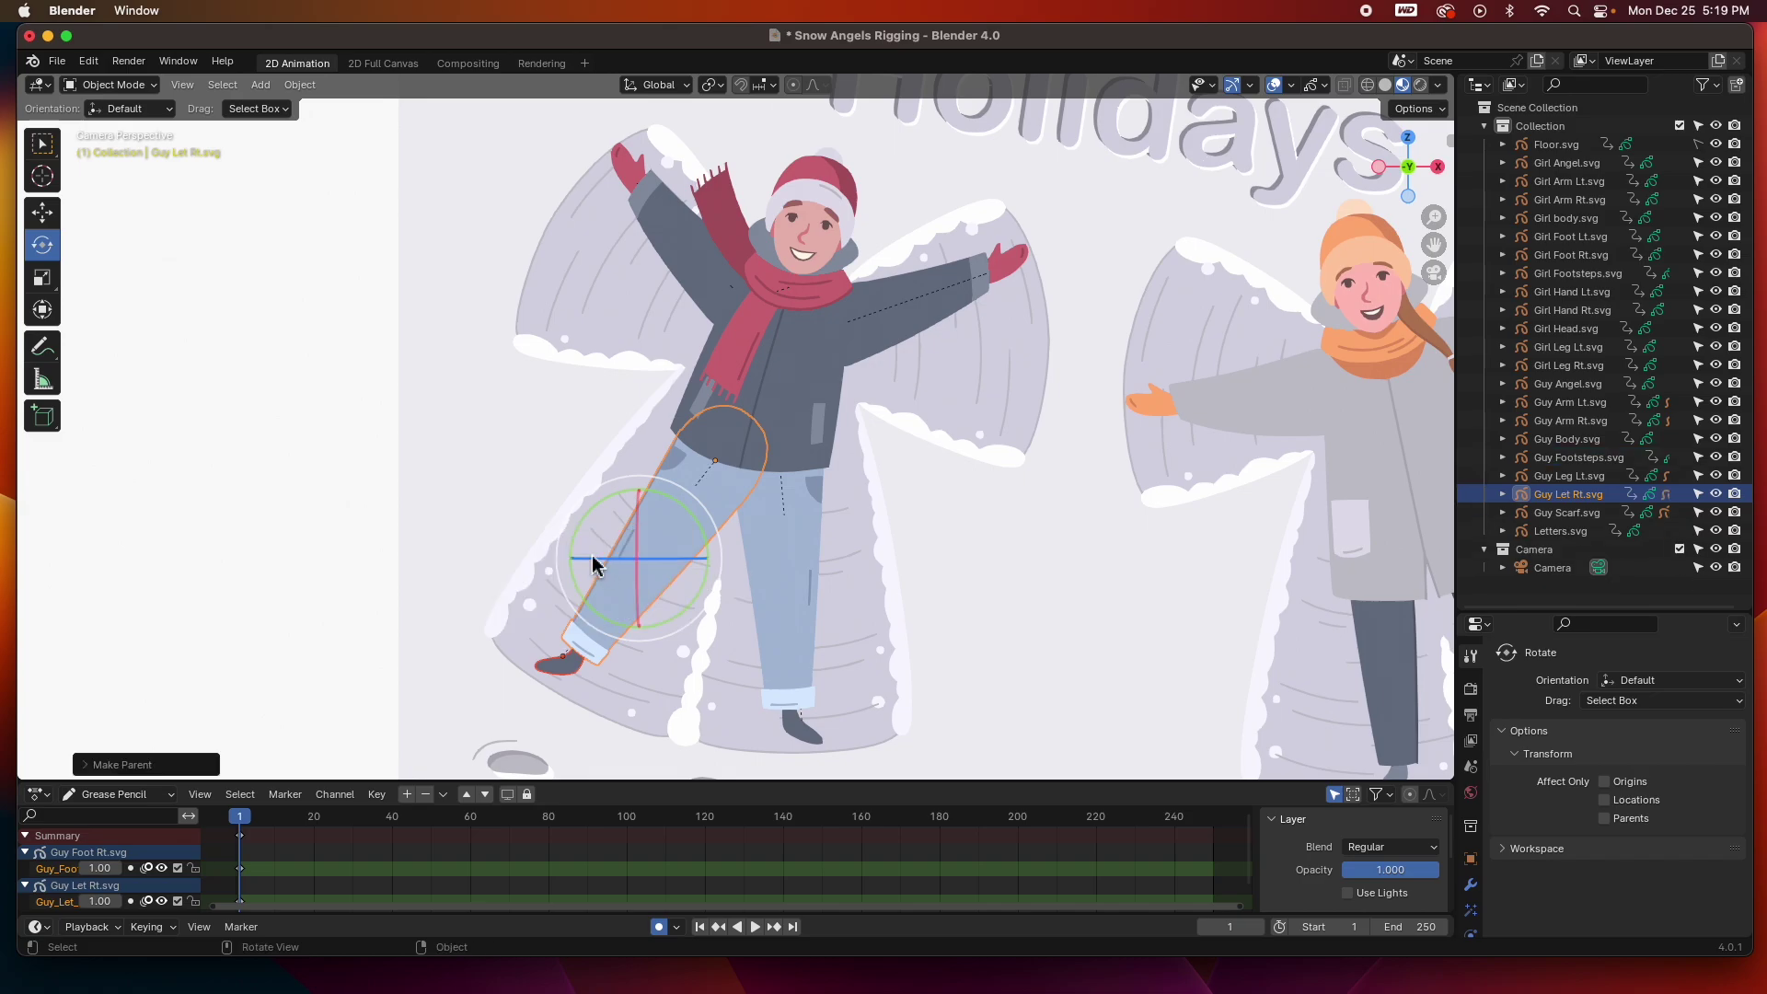
pyautogui.click(318, 460)
# Test the limb rotation on the guy's right leg and both arms, undoing the arm rotations
pyautogui.click(657, 547)
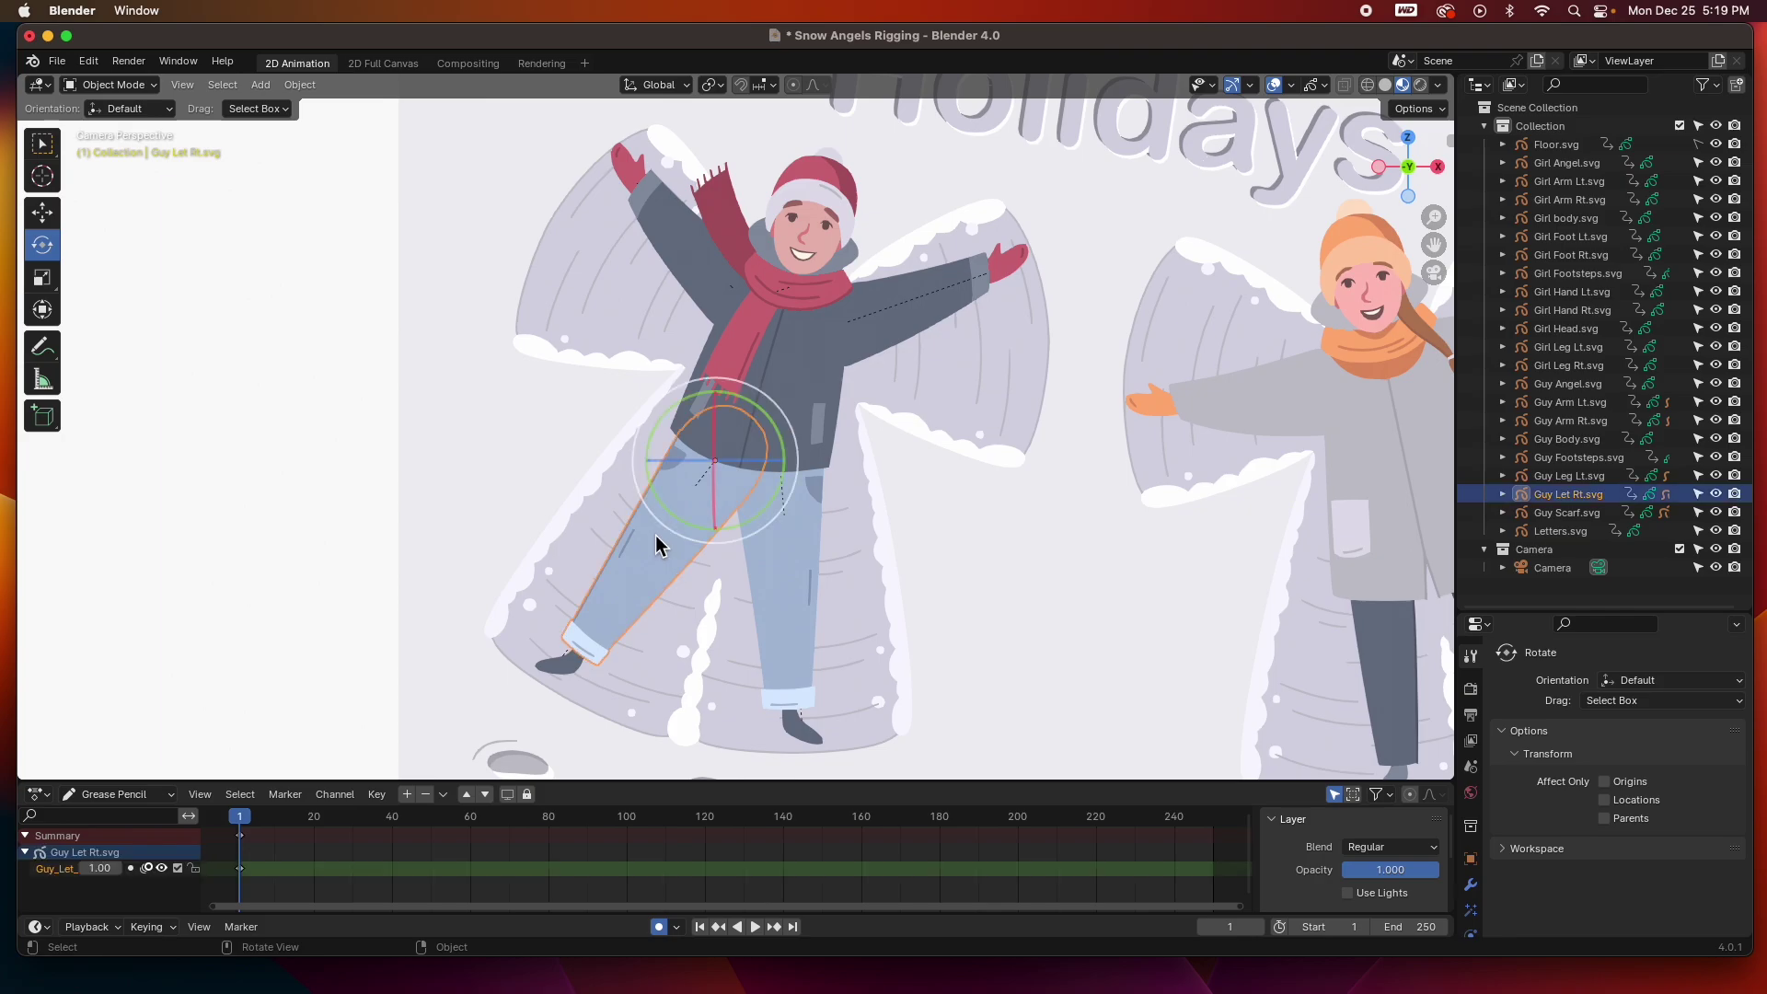
pyautogui.moveTo(753, 506)
pyautogui.mouseDown()
pyautogui.moveTo(775, 459)
pyautogui.moveTo(755, 497)
pyautogui.mouseUp()
pyautogui.click(693, 266)
pyautogui.moveTo(692, 266); pyautogui.dragTo(675, 293)
pyautogui.press('super+z')
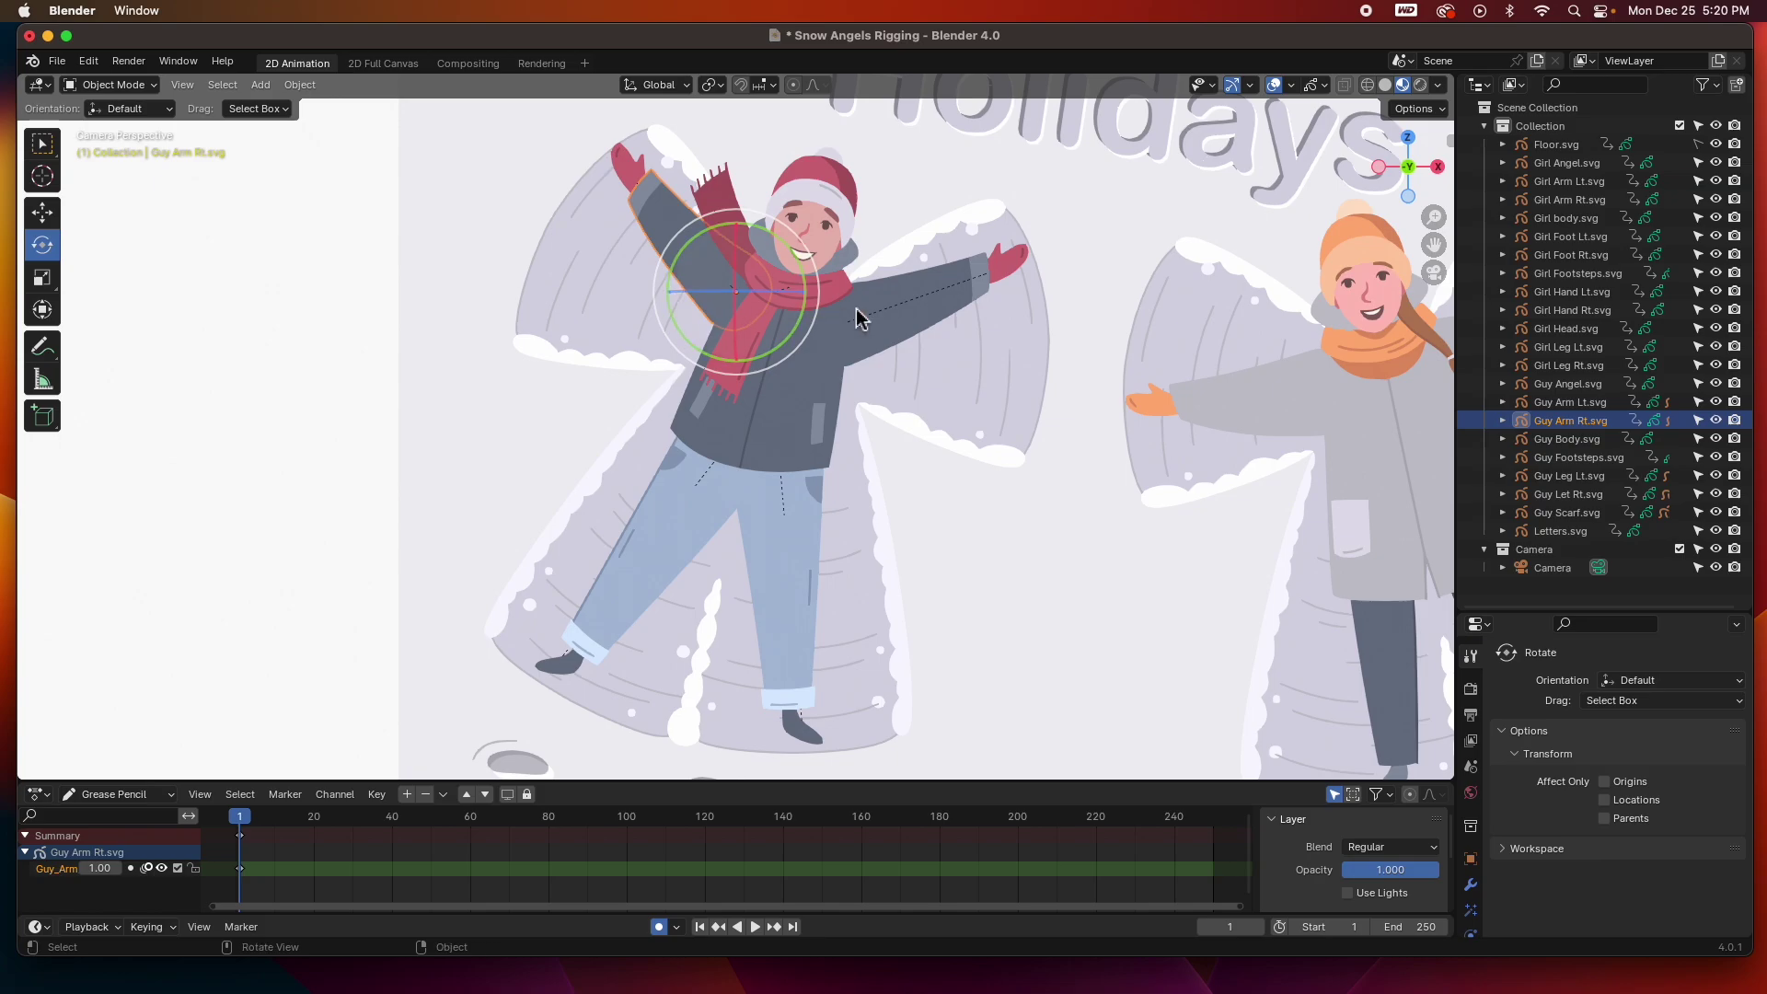
pyautogui.click(923, 315)
pyautogui.moveTo(882, 291)
pyautogui.mouseDown()
pyautogui.moveTo(892, 278)
pyautogui.moveTo(897, 313)
pyautogui.moveTo(865, 309)
pyautogui.mouseUp()
pyautogui.press('super+z')
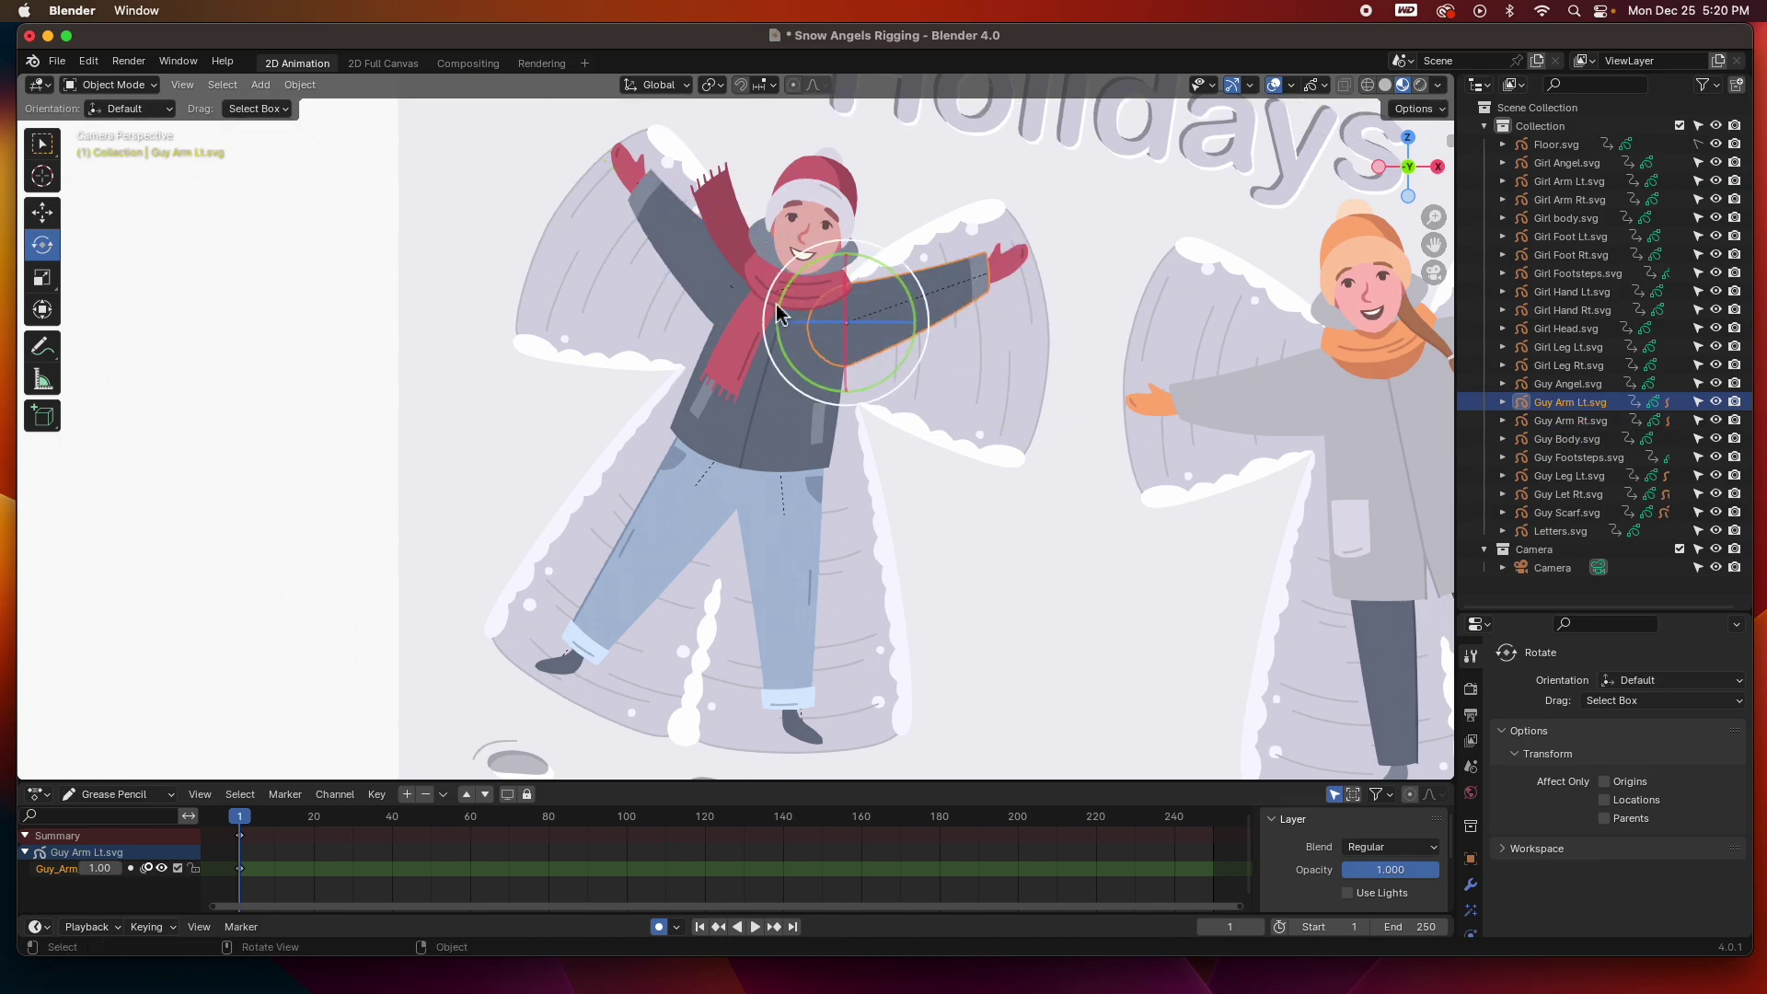
# Test moving the guy's body away from his limbs with the Move tool, and undo the move
pyautogui.click(761, 440)
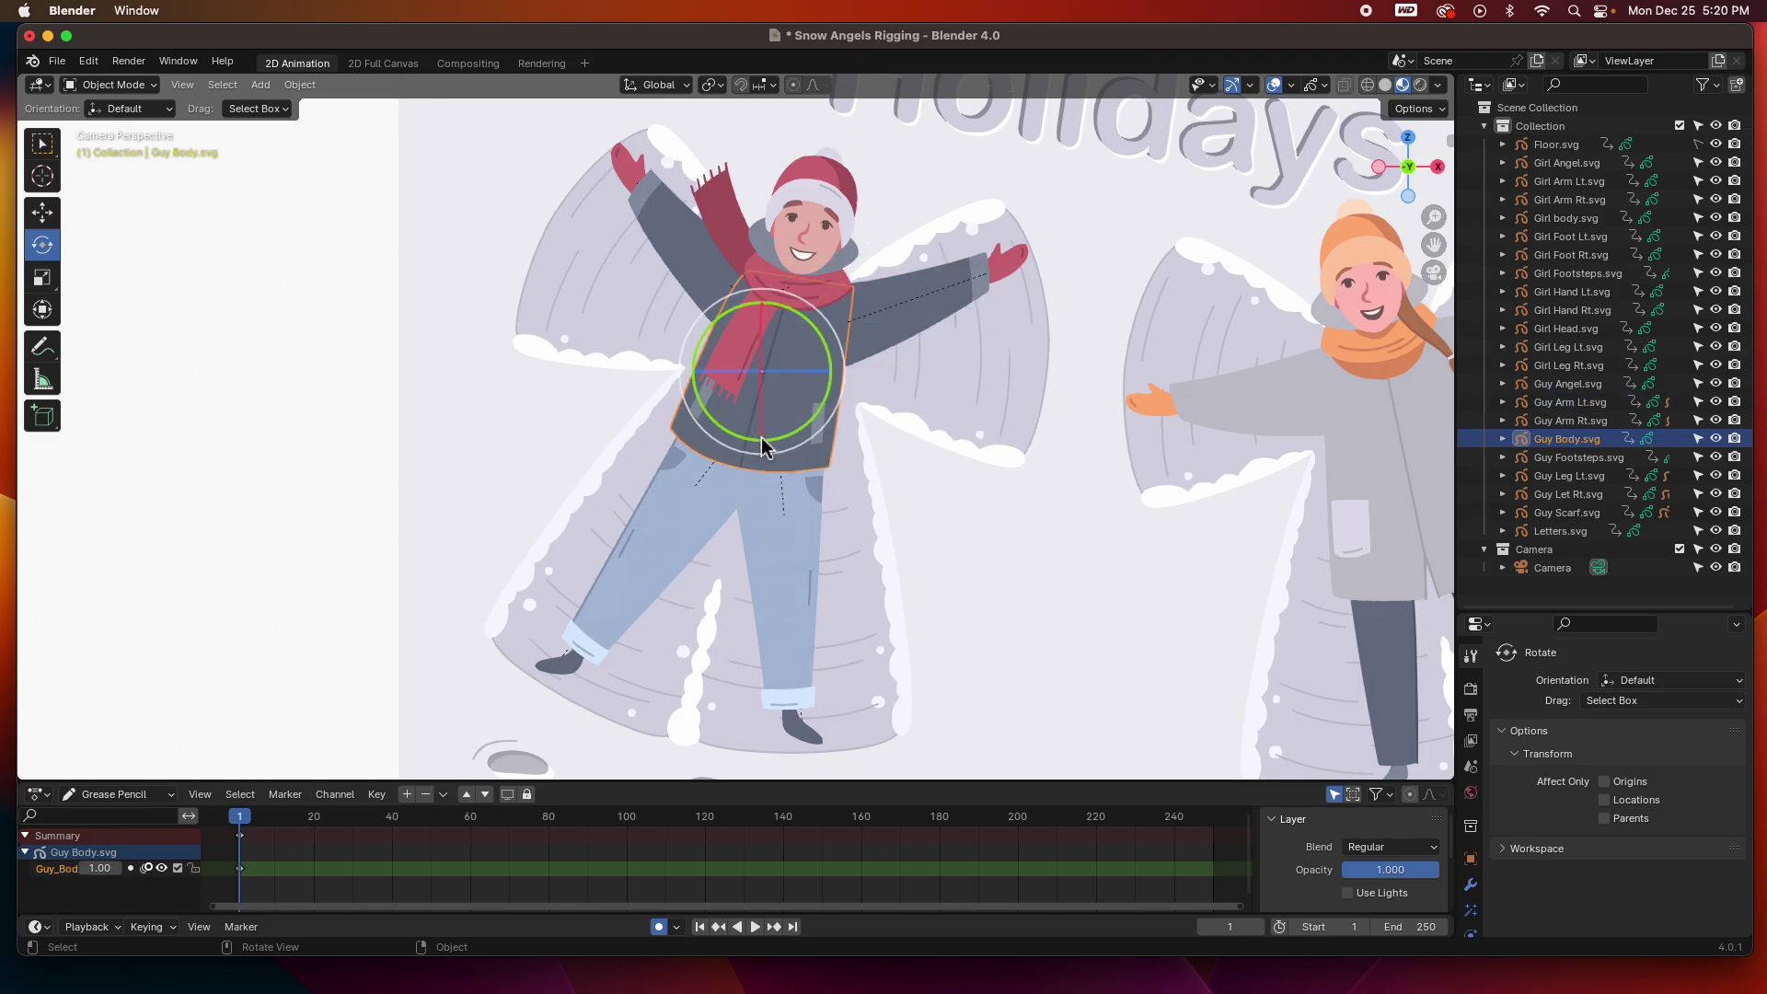
pyautogui.click(43, 213)
pyautogui.moveTo(761, 373); pyautogui.dragTo(439, 362)
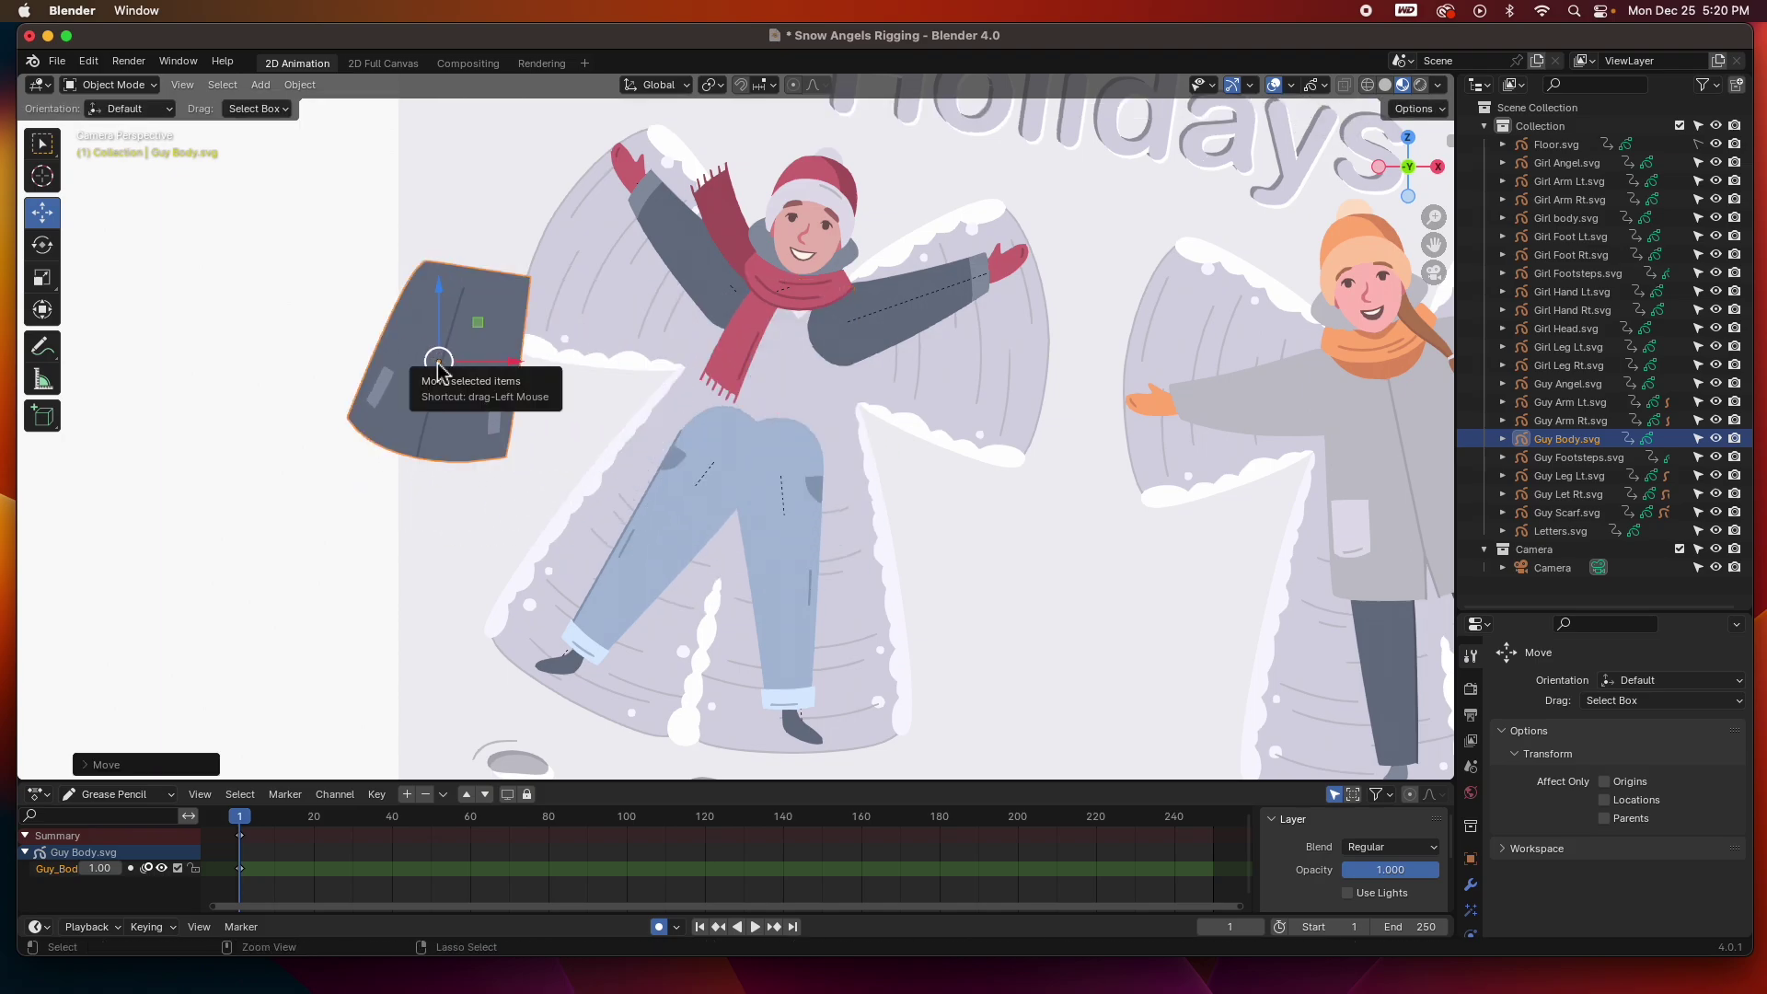
pyautogui.press('super+z')
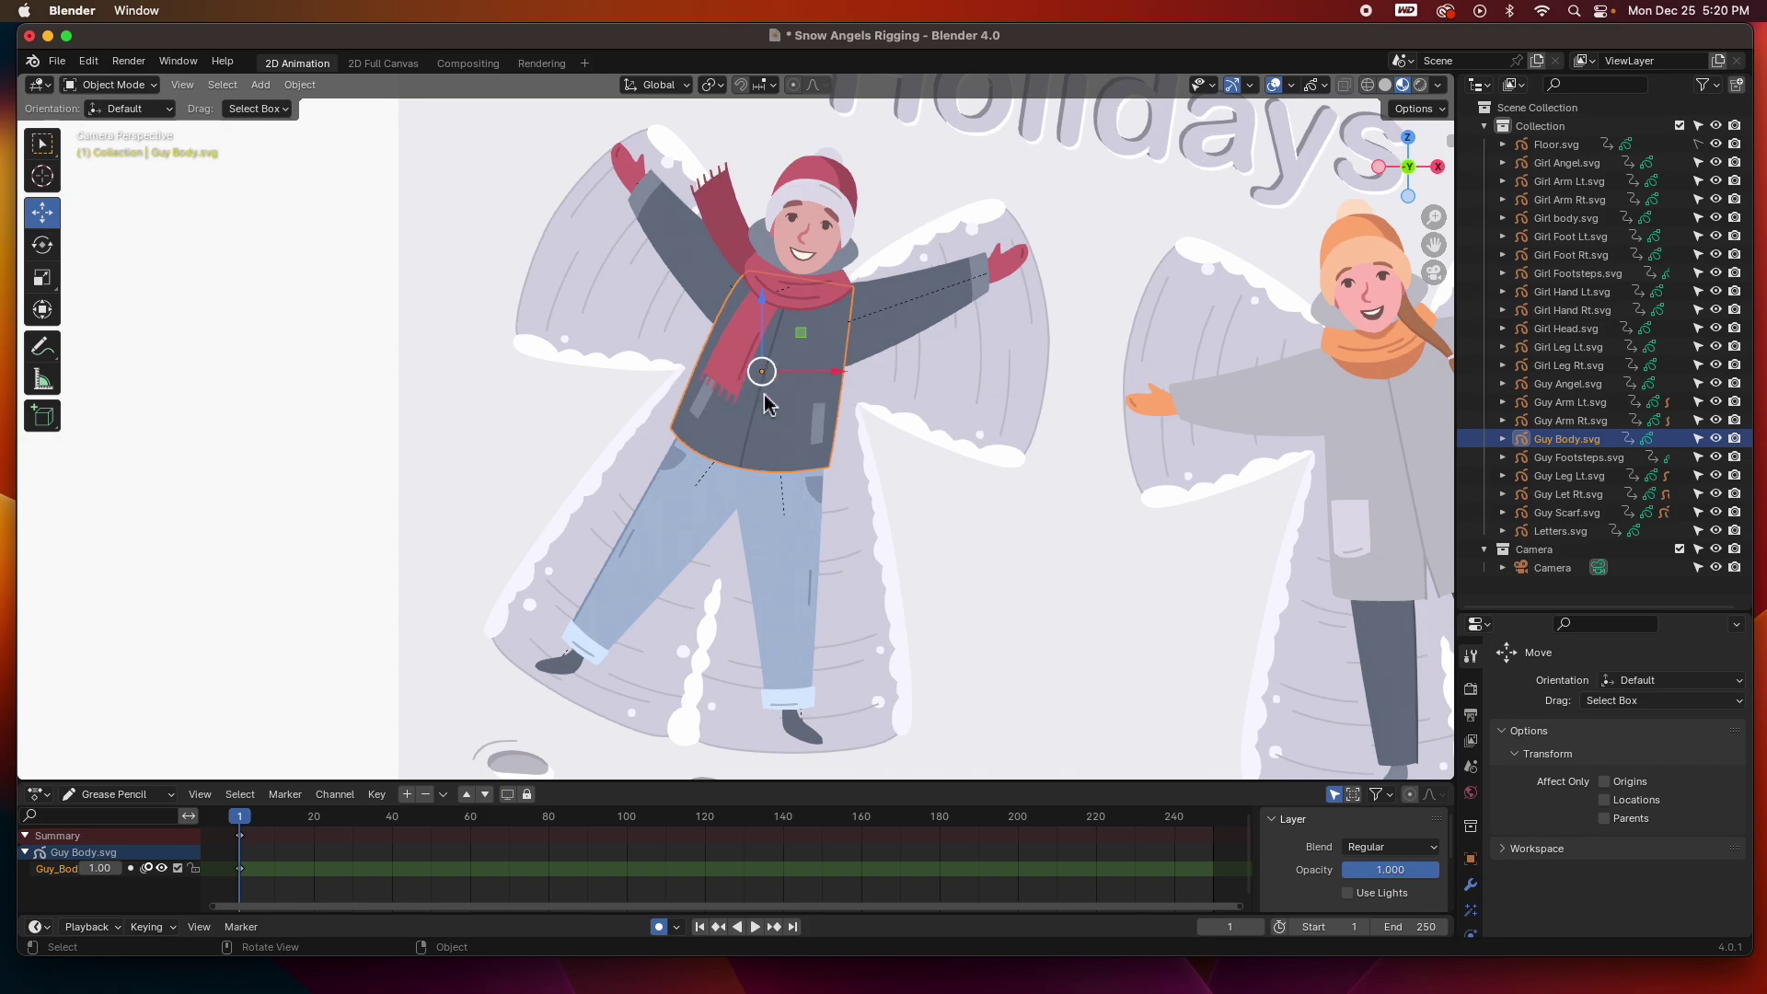
# Parent the guy's left arm to his body as Object
pyautogui.click(896, 329)
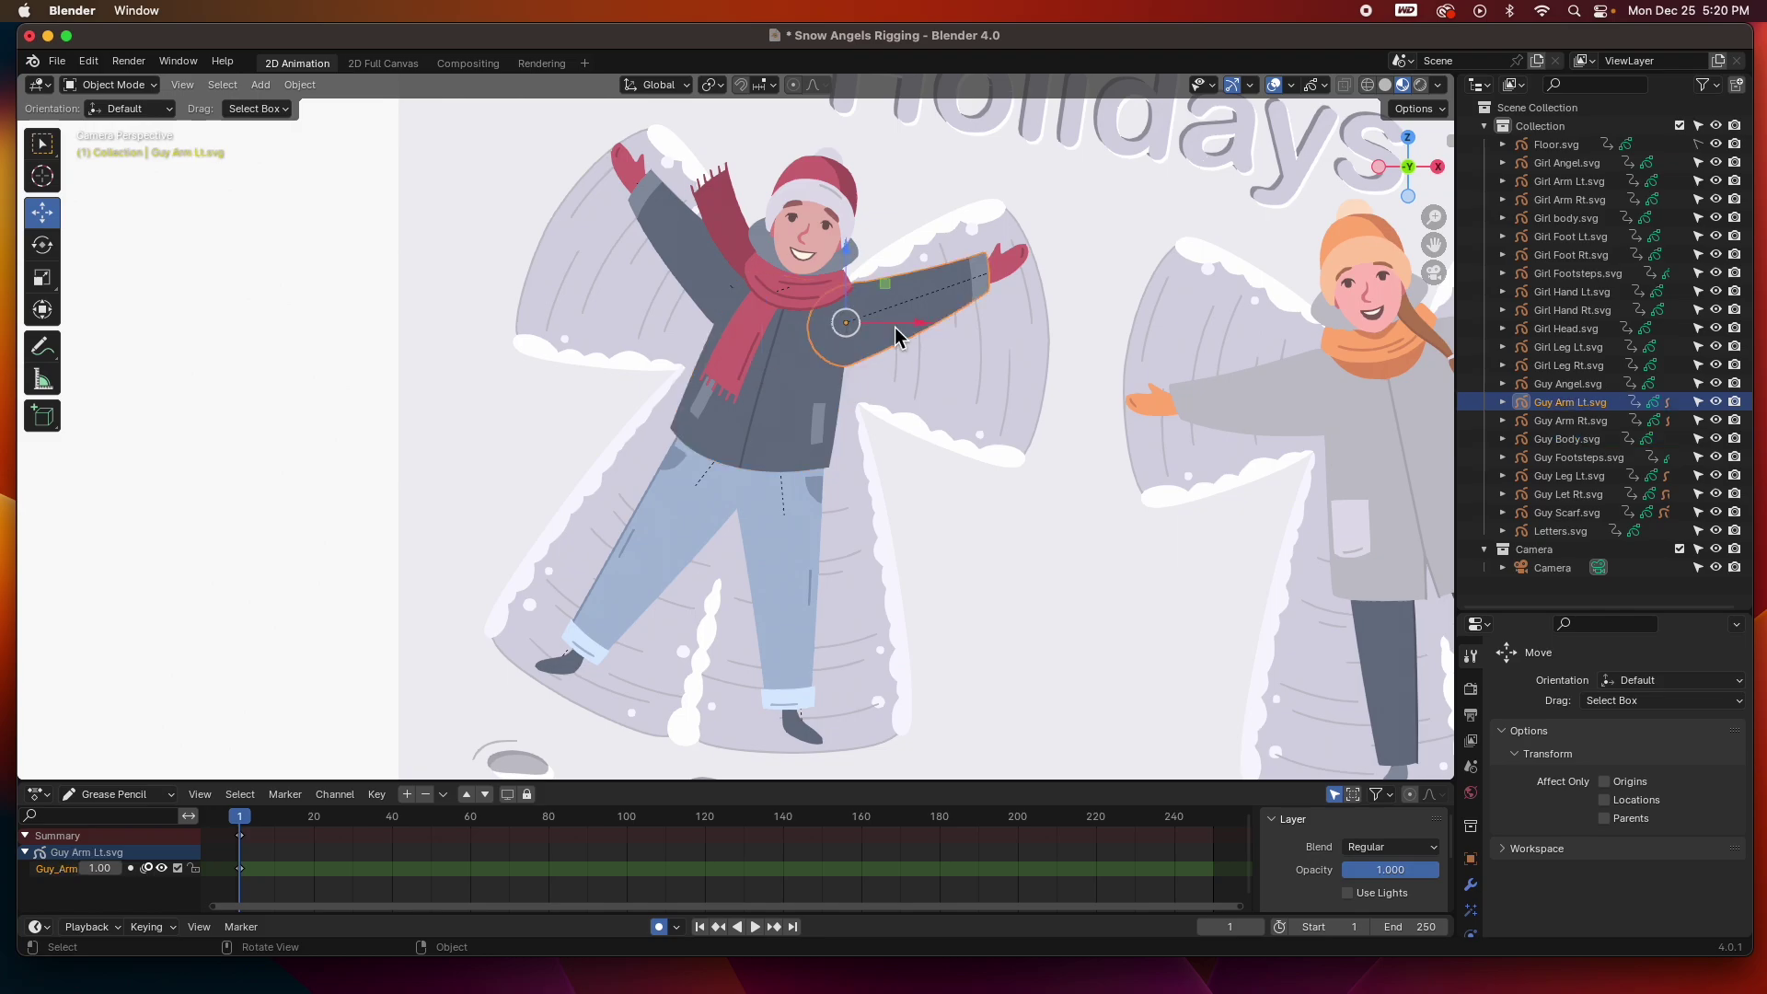
pyautogui.keyDown('shift'); pyautogui.click(793, 412); pyautogui.keyUp('shift')
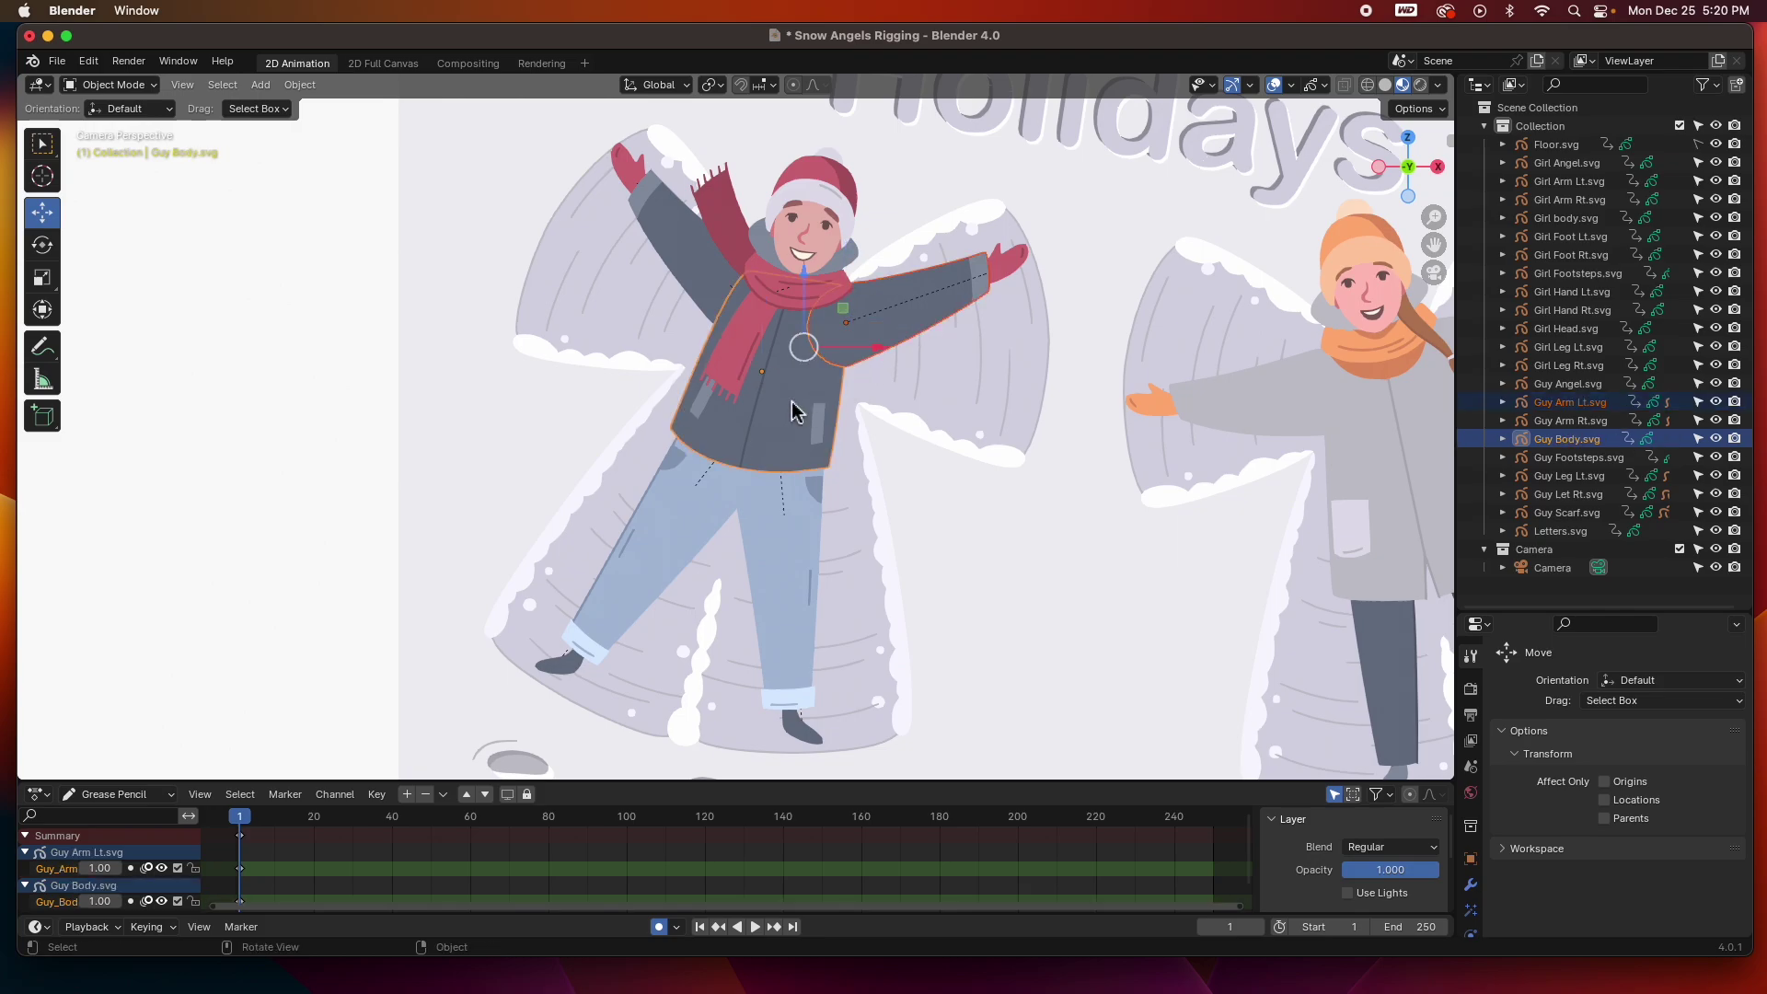
pyautogui.hotkey('ctrl', 'p')
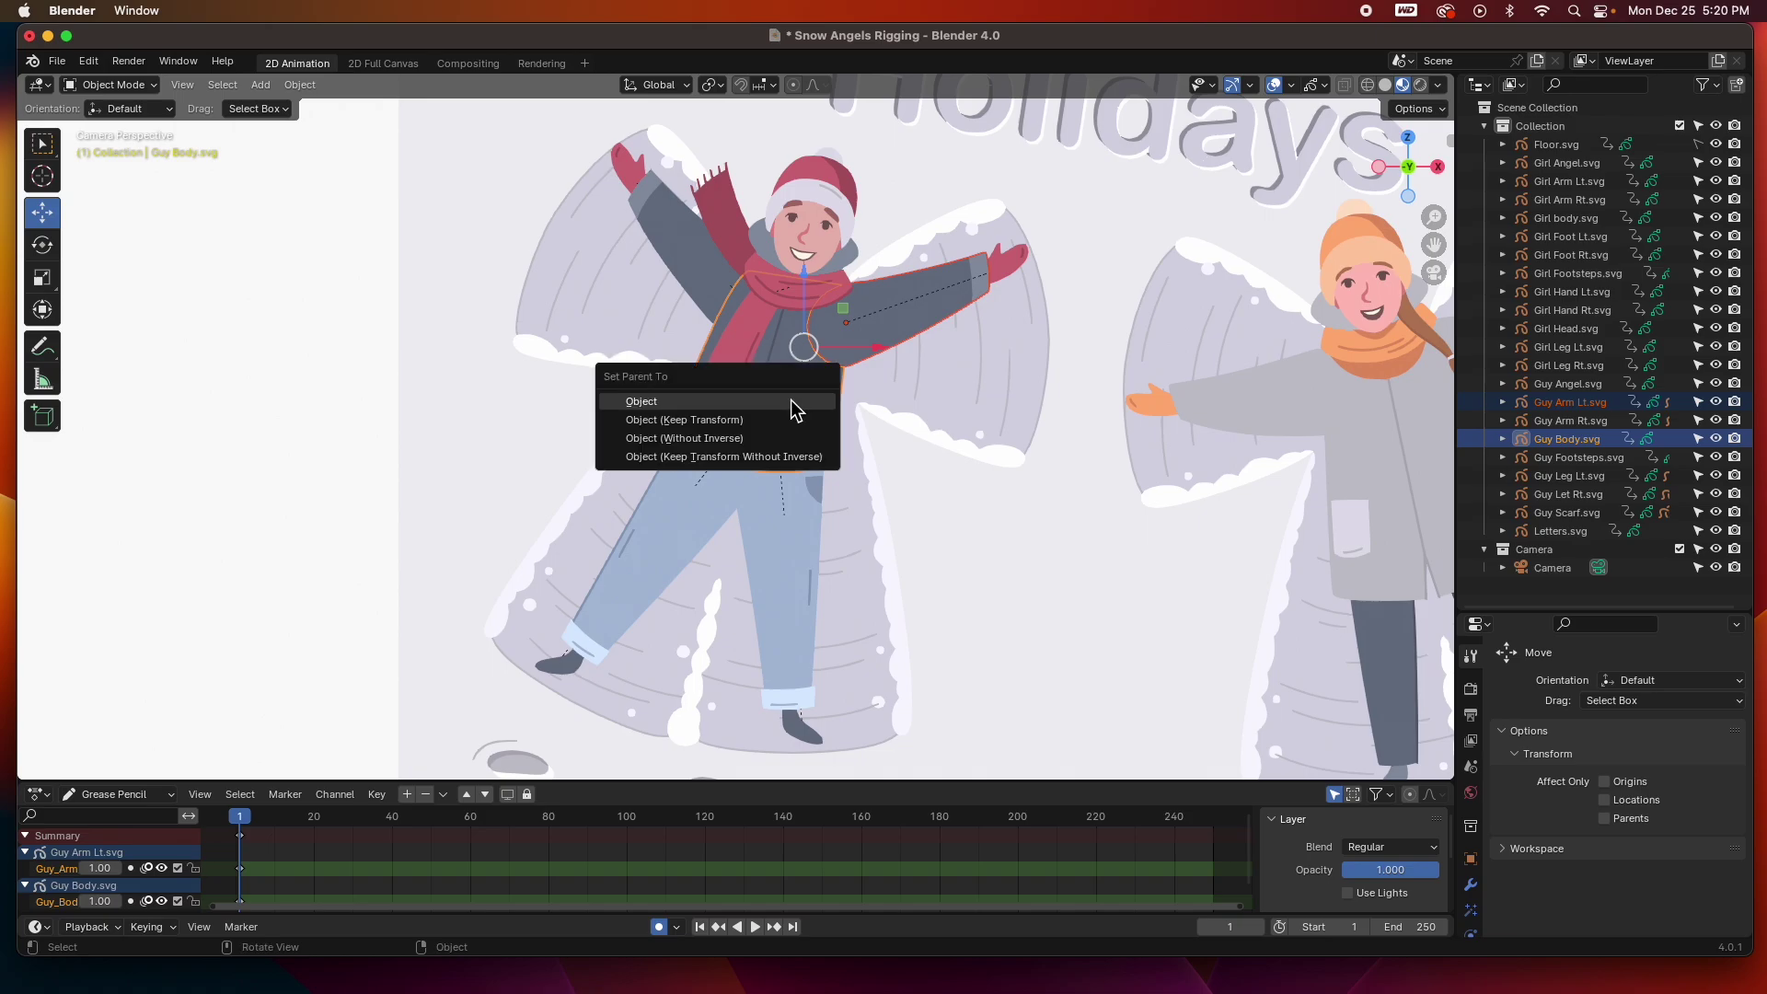
pyautogui.click(777, 399)
# Parent the guy's right arm to his body as Object
pyautogui.click(695, 273)
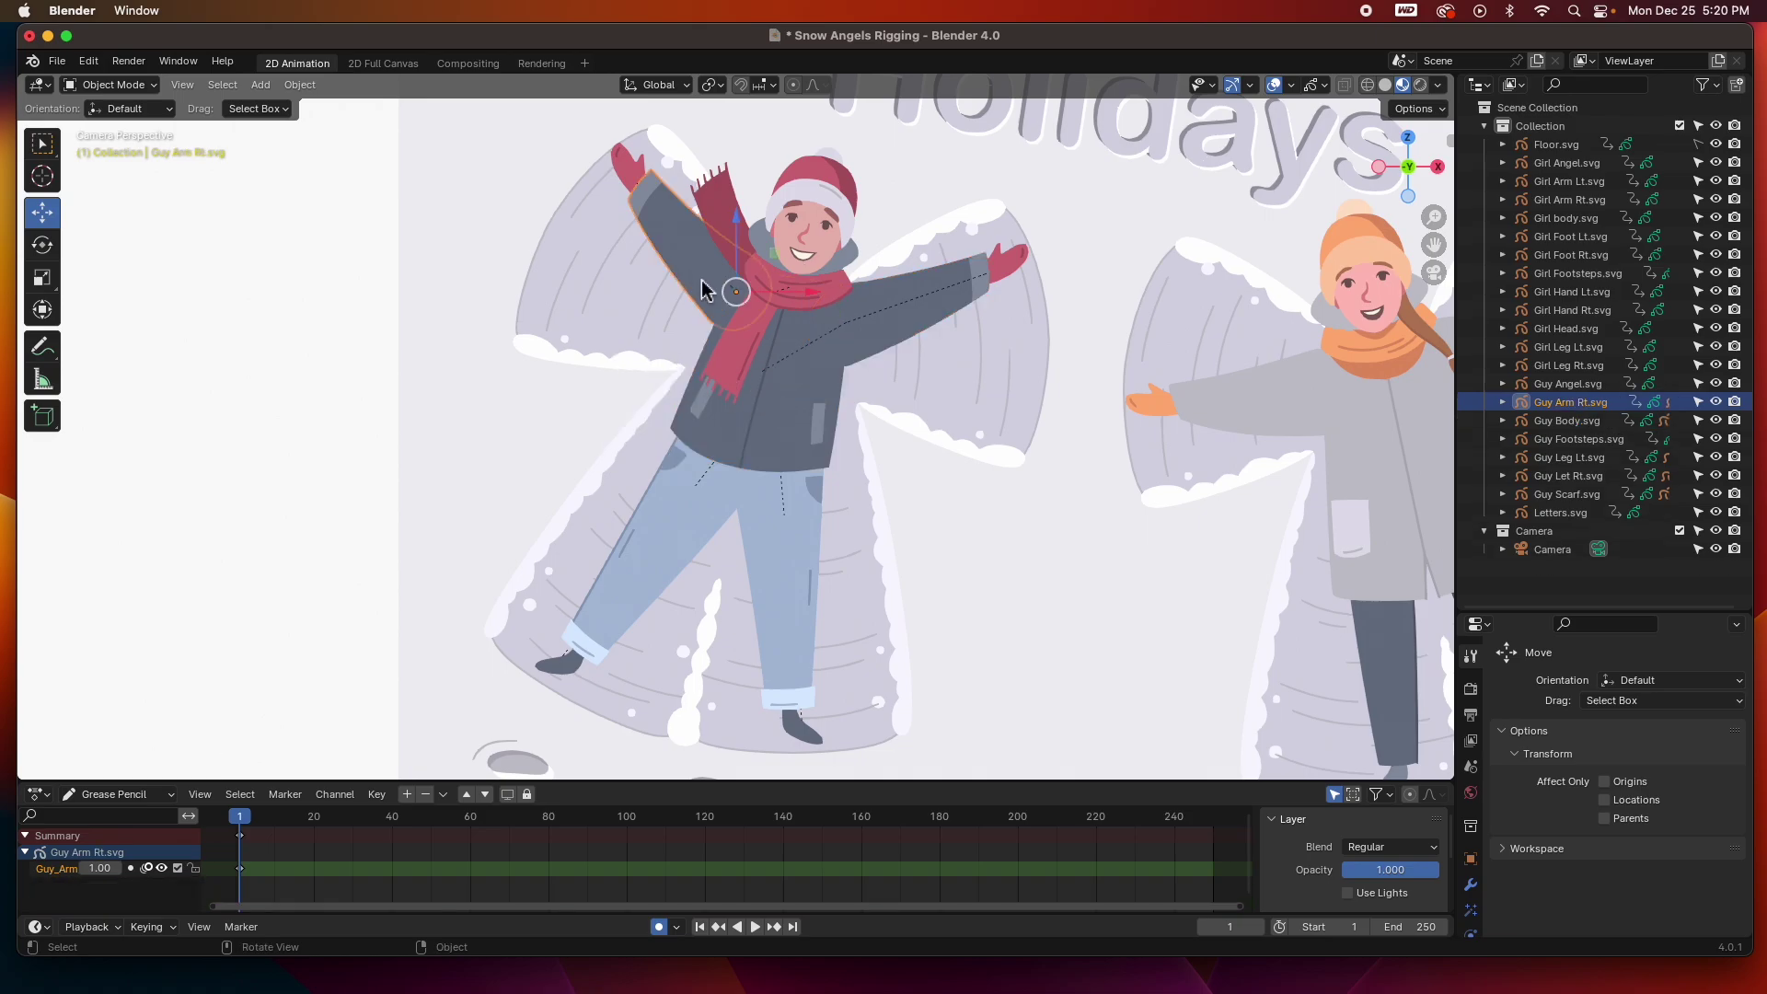
pyautogui.keyDown('shift'); pyautogui.click(778, 414); pyautogui.keyUp('shift')
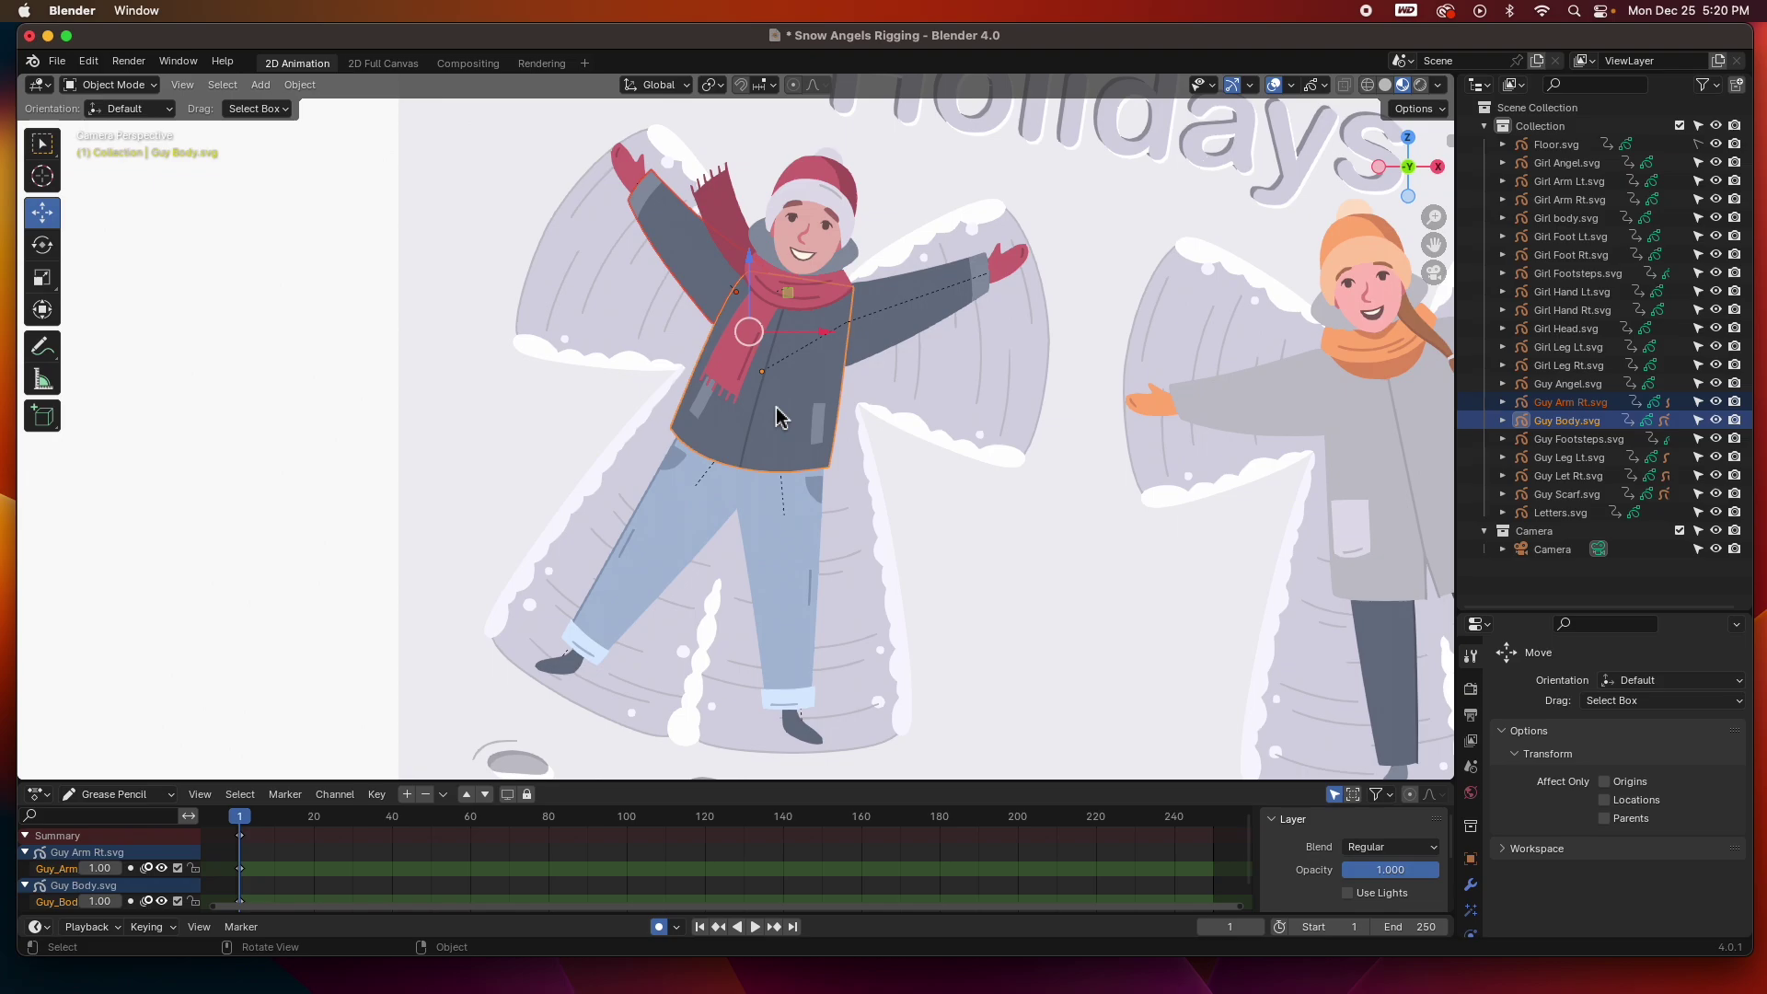
pyautogui.hotkey('ctrl', 'p')
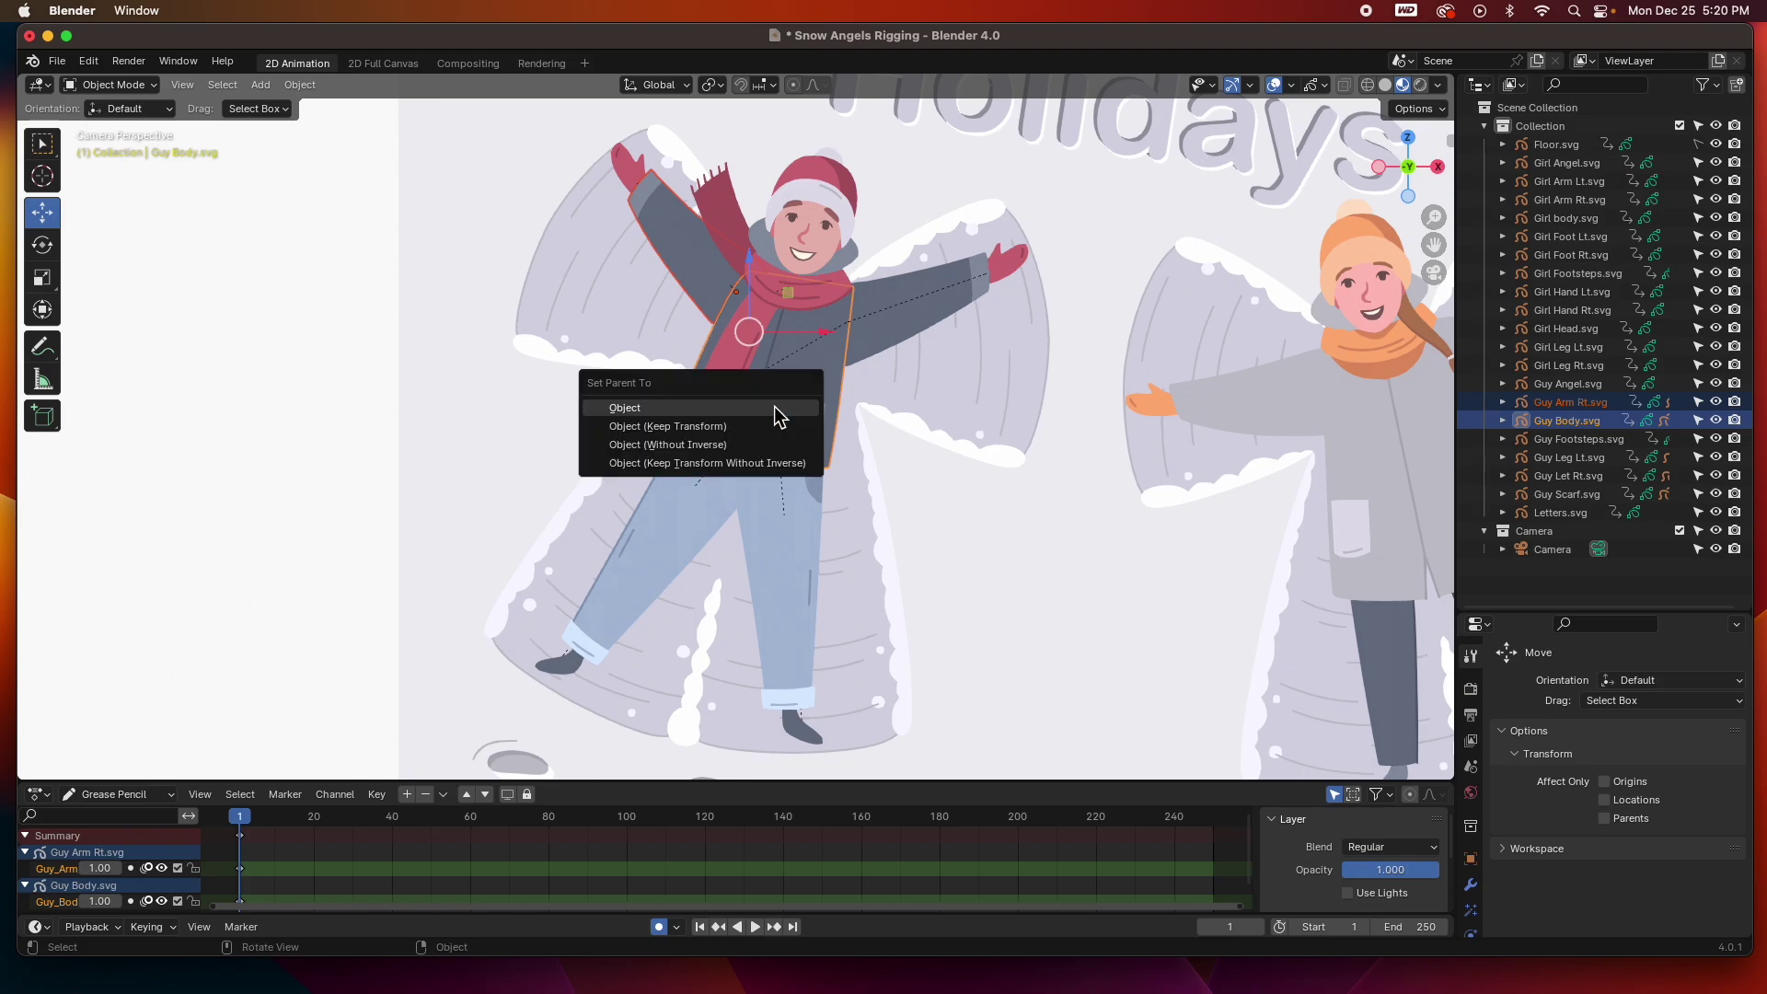
pyautogui.click(781, 416)
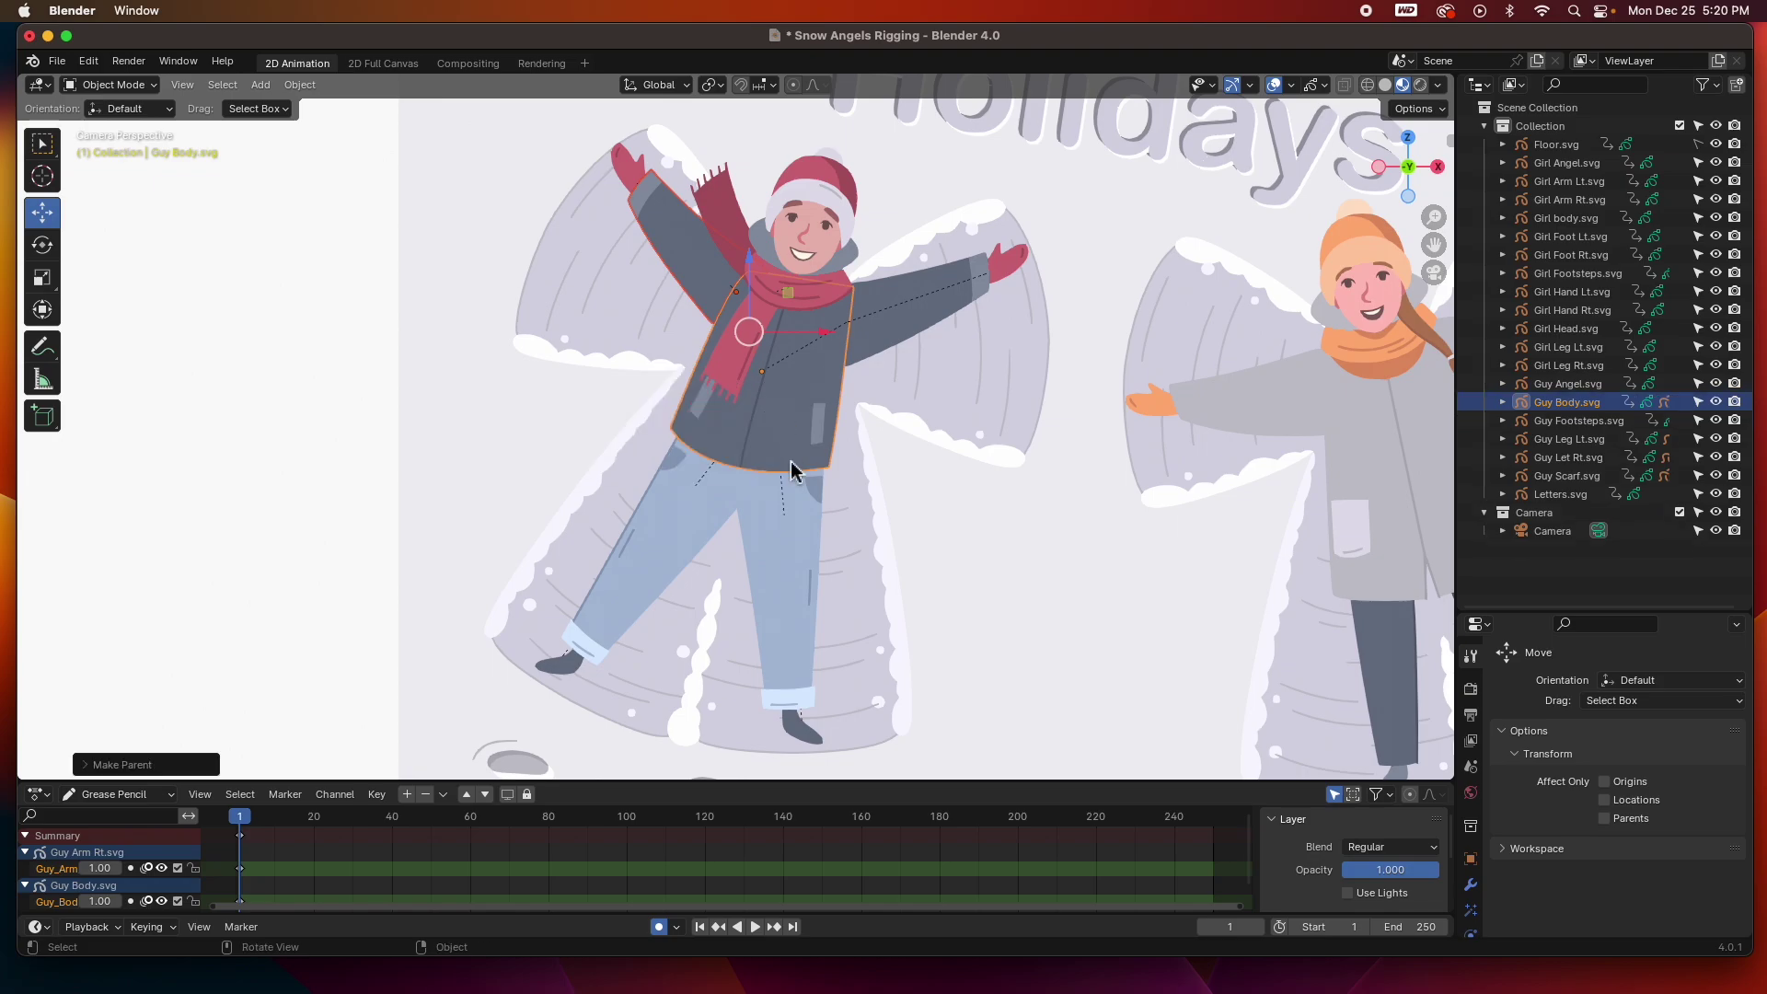
# Parent the guy's left leg to his body as Object
pyautogui.click(806, 574)
pyautogui.keyDown('shift'); pyautogui.click(797, 387); pyautogui.keyUp('shift')
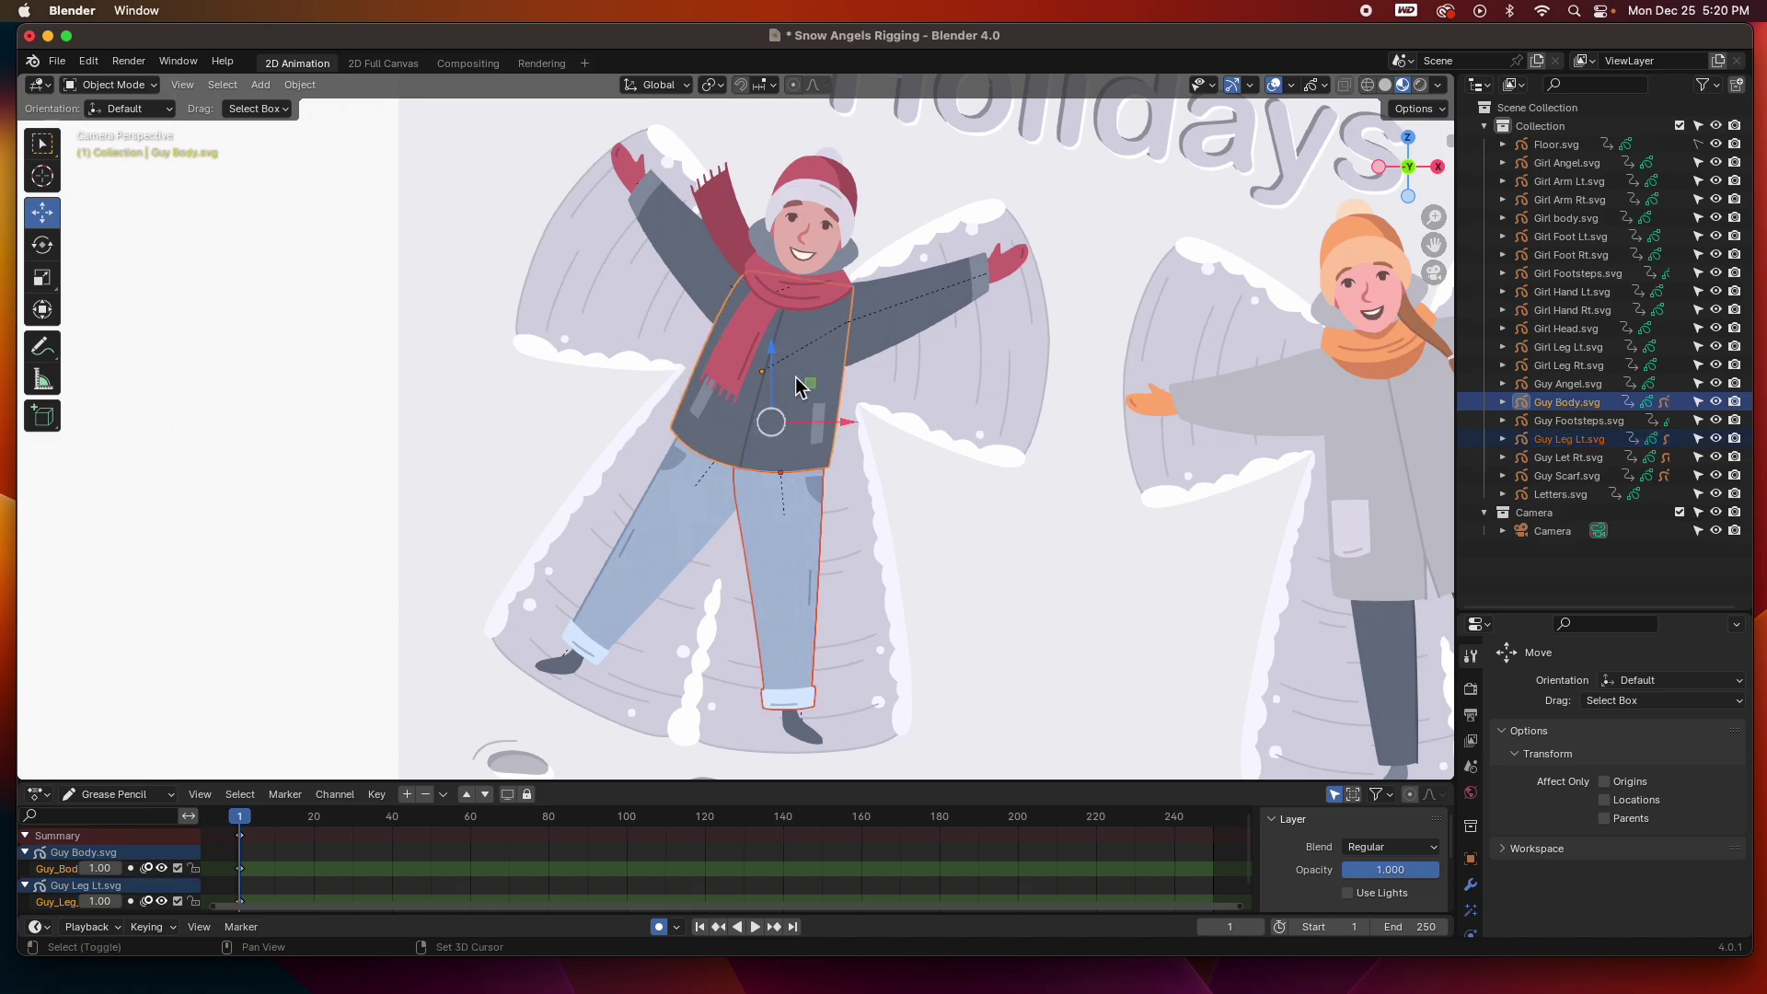
pyautogui.hotkey('ctrl', 'p')
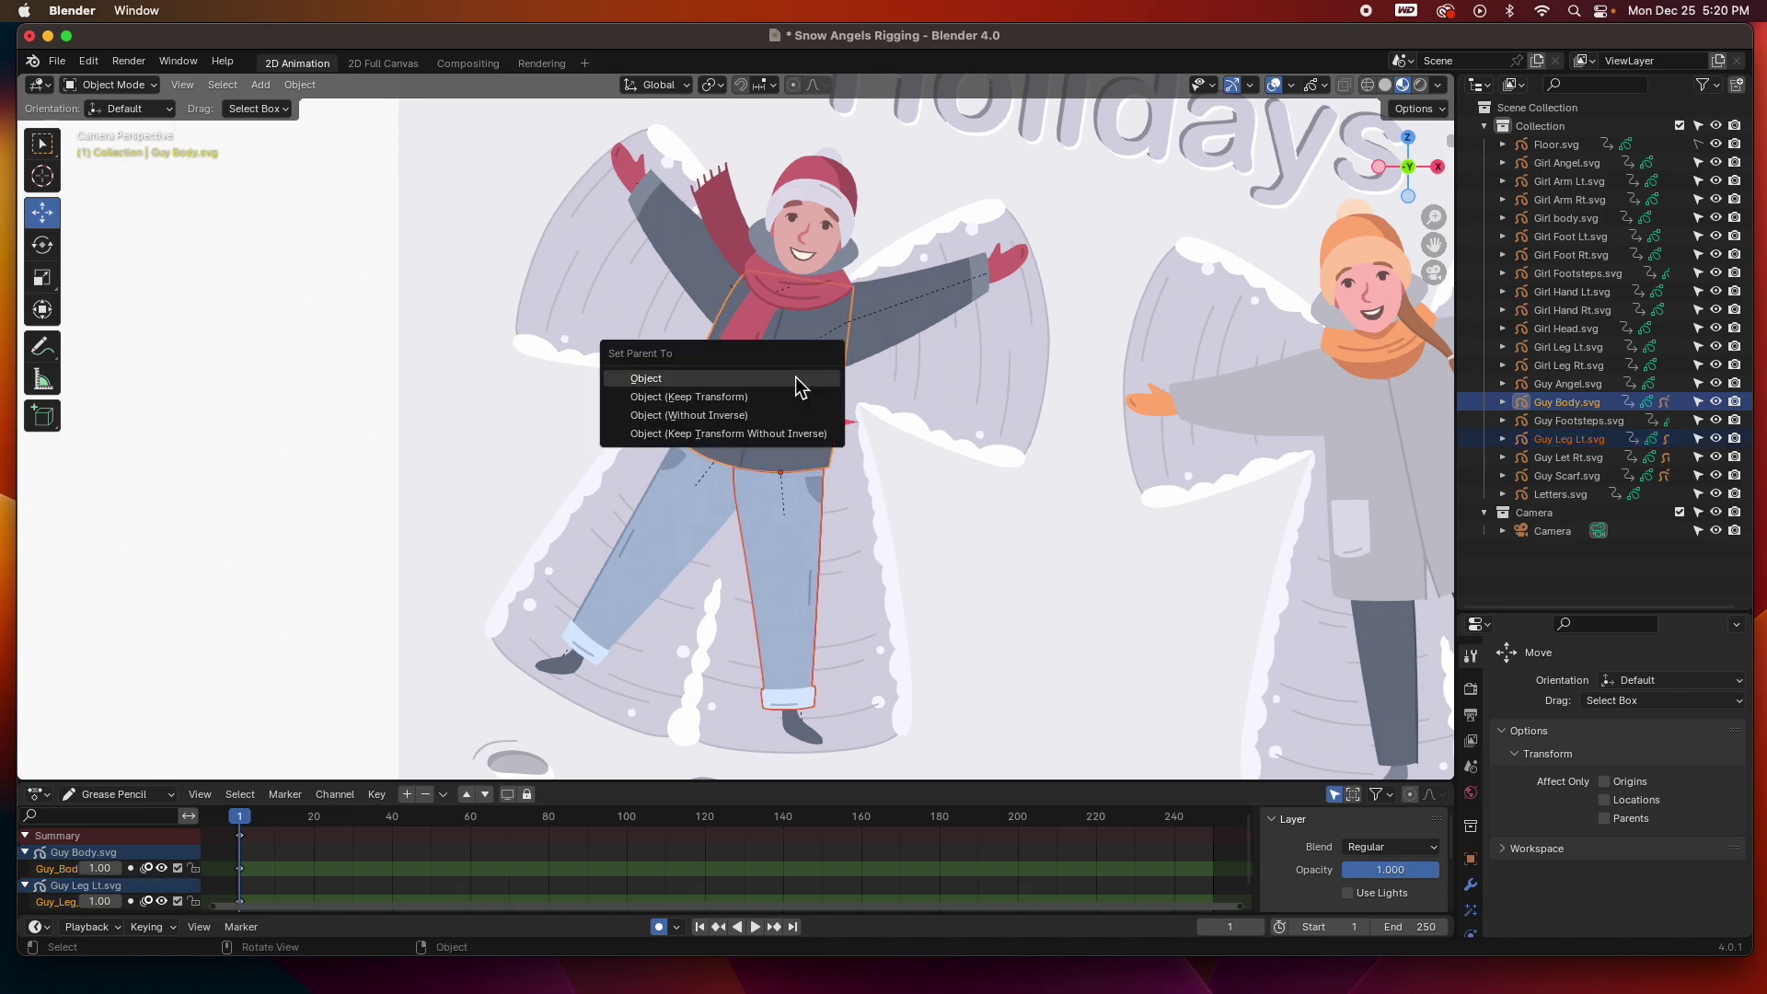
pyautogui.click(681, 379)
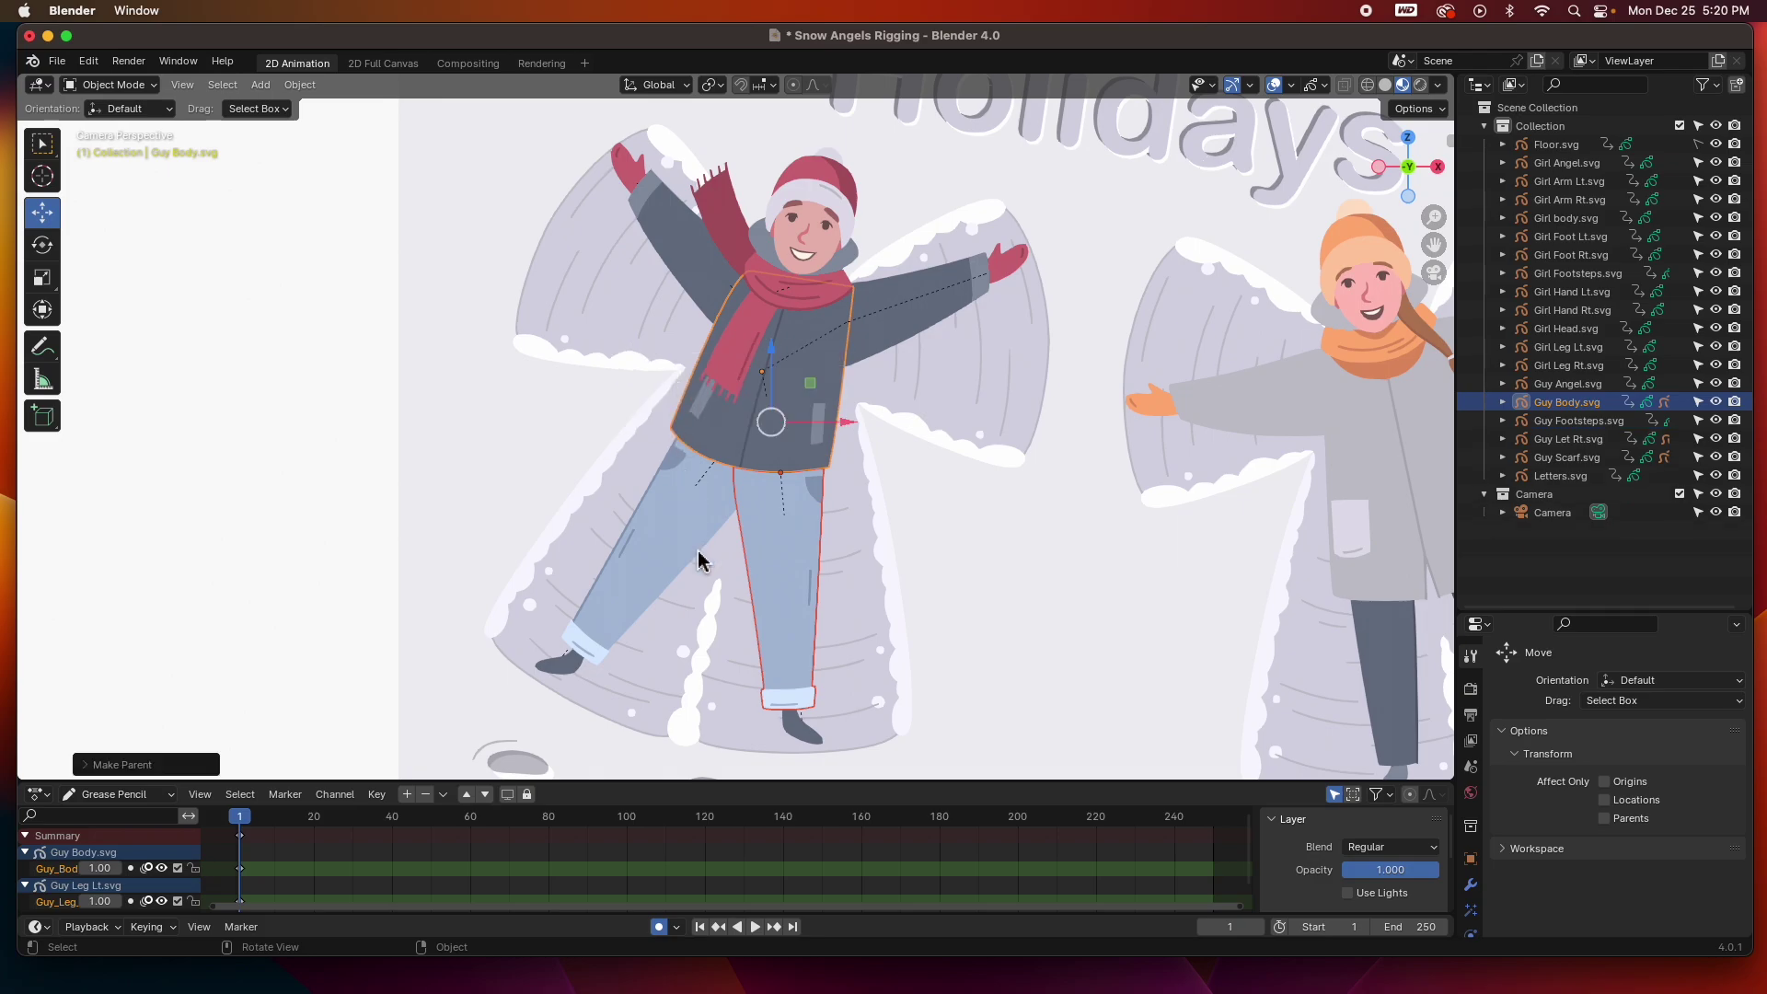
# Parent the guy's right leg, the object Guy Let Rt.svg, to his body
pyautogui.click(692, 541)
pyautogui.keyDown('shift'); pyautogui.click(801, 411); pyautogui.keyUp('shift')
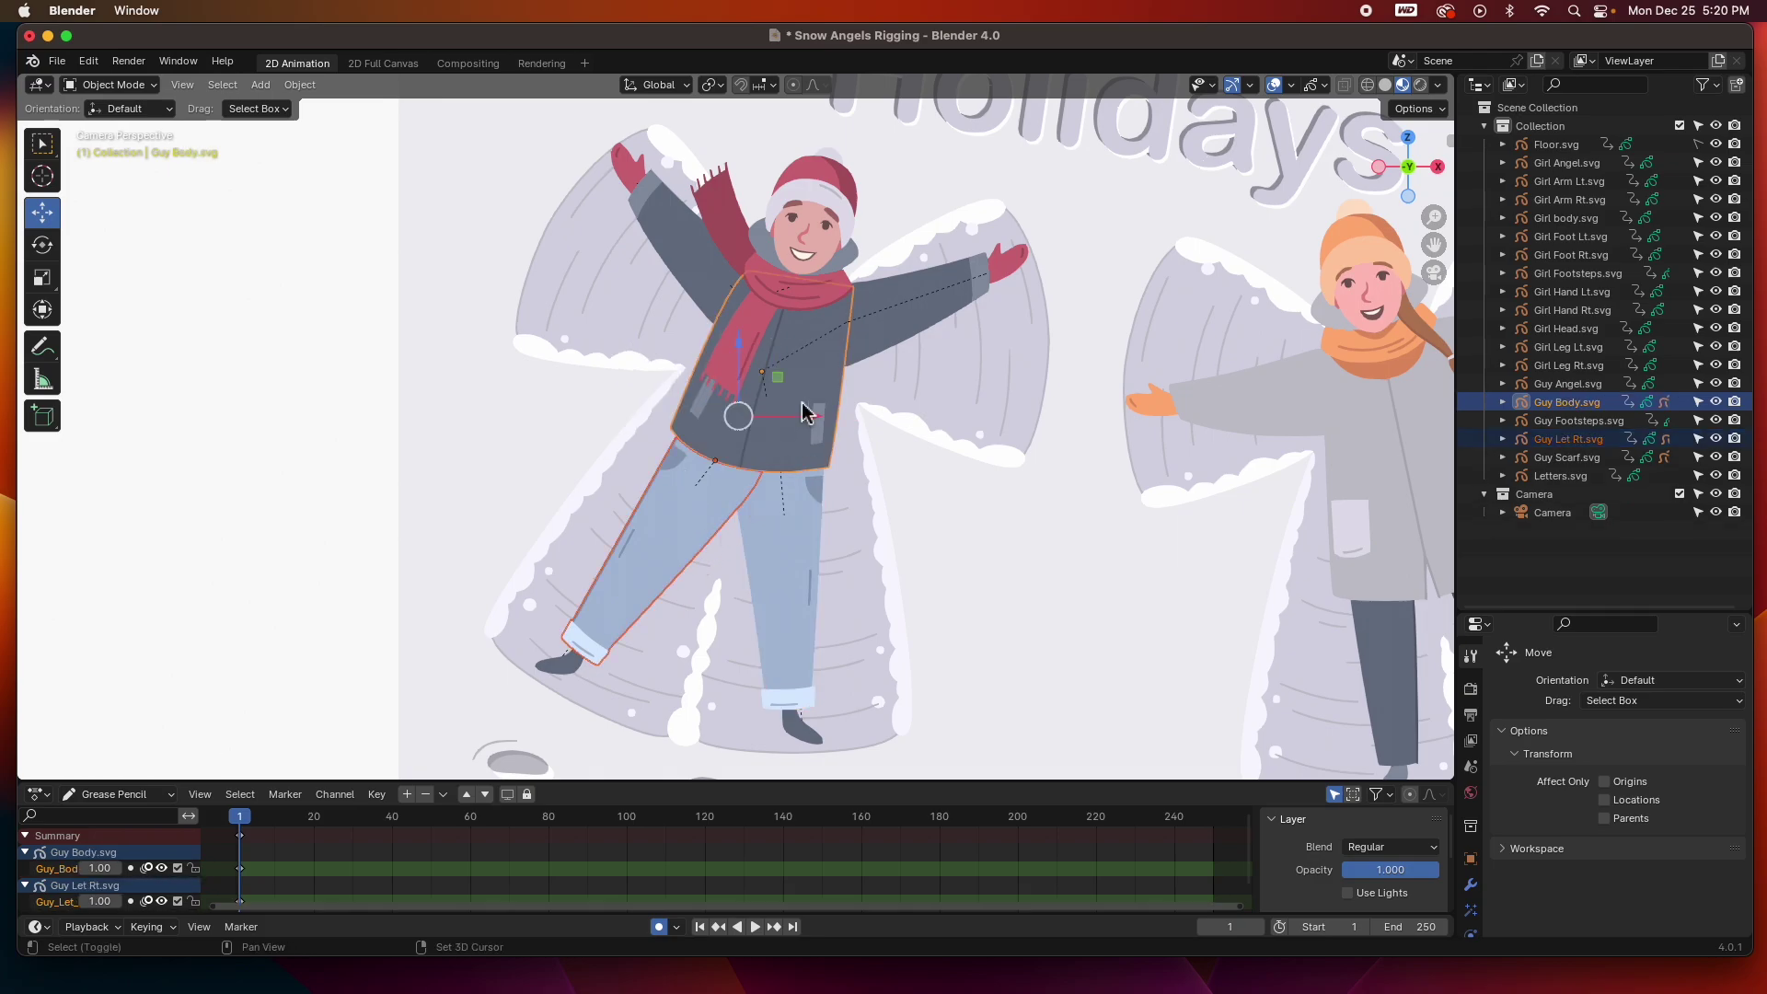
pyautogui.hotkey('ctrl', 'p')
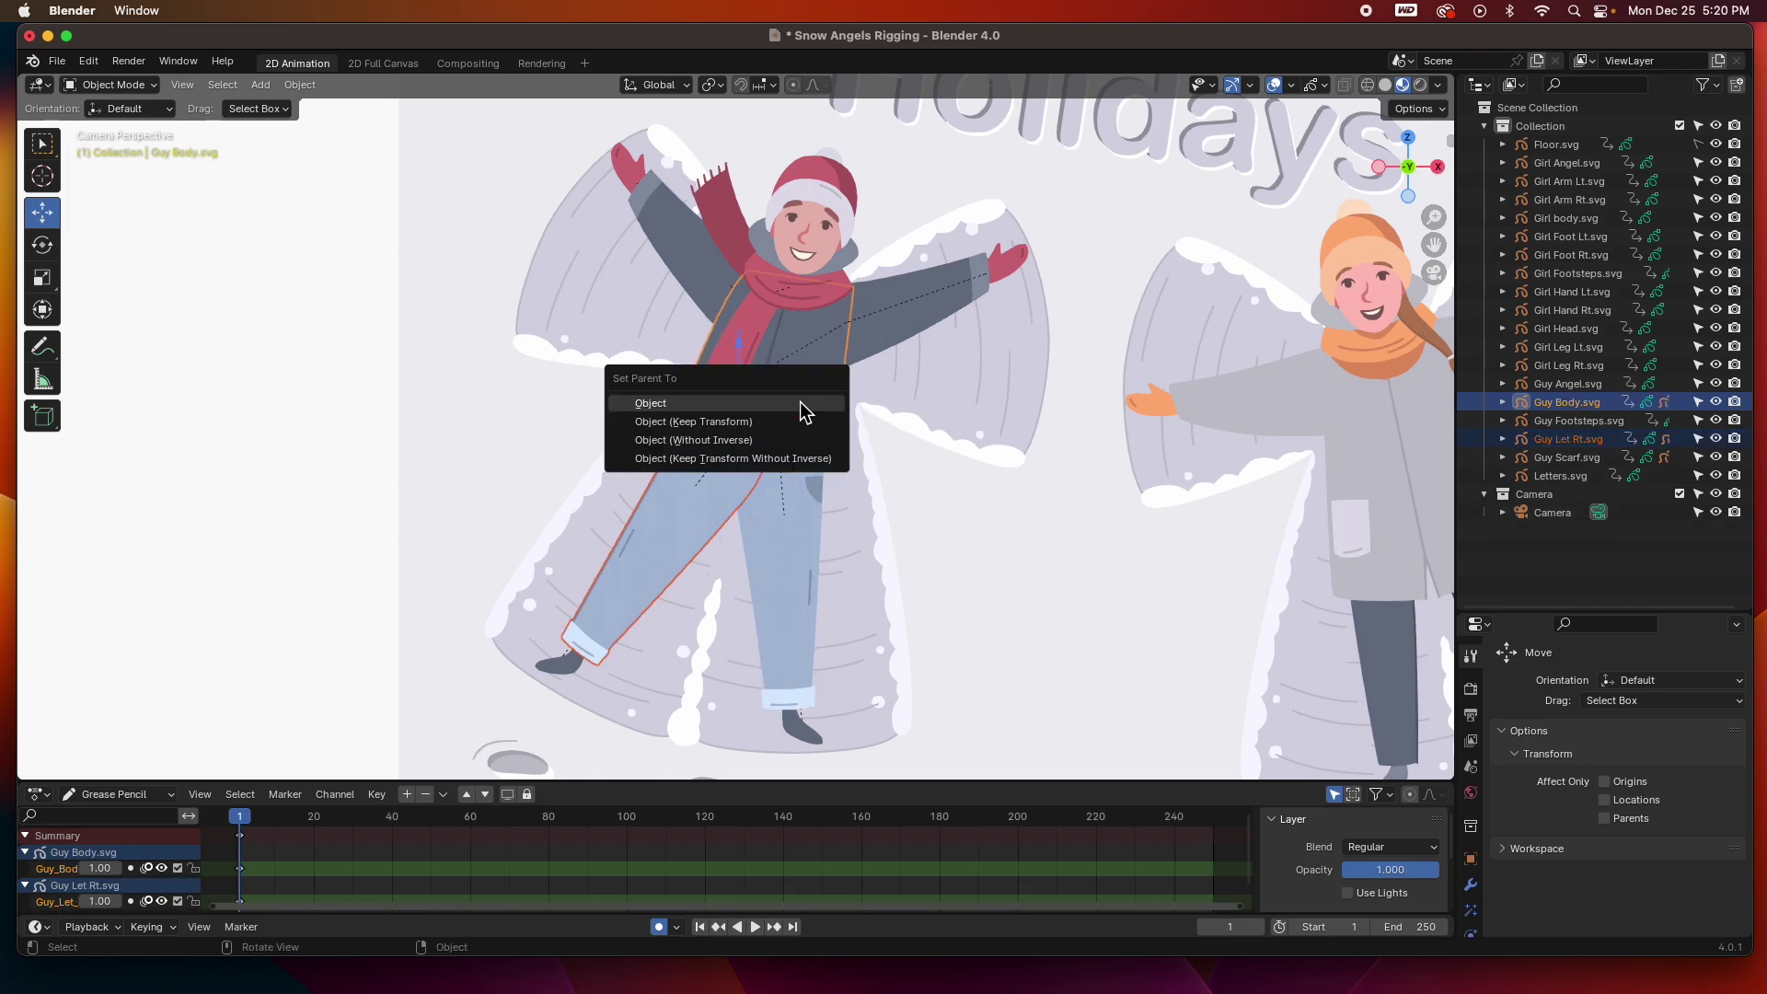
pyautogui.click(746, 422)
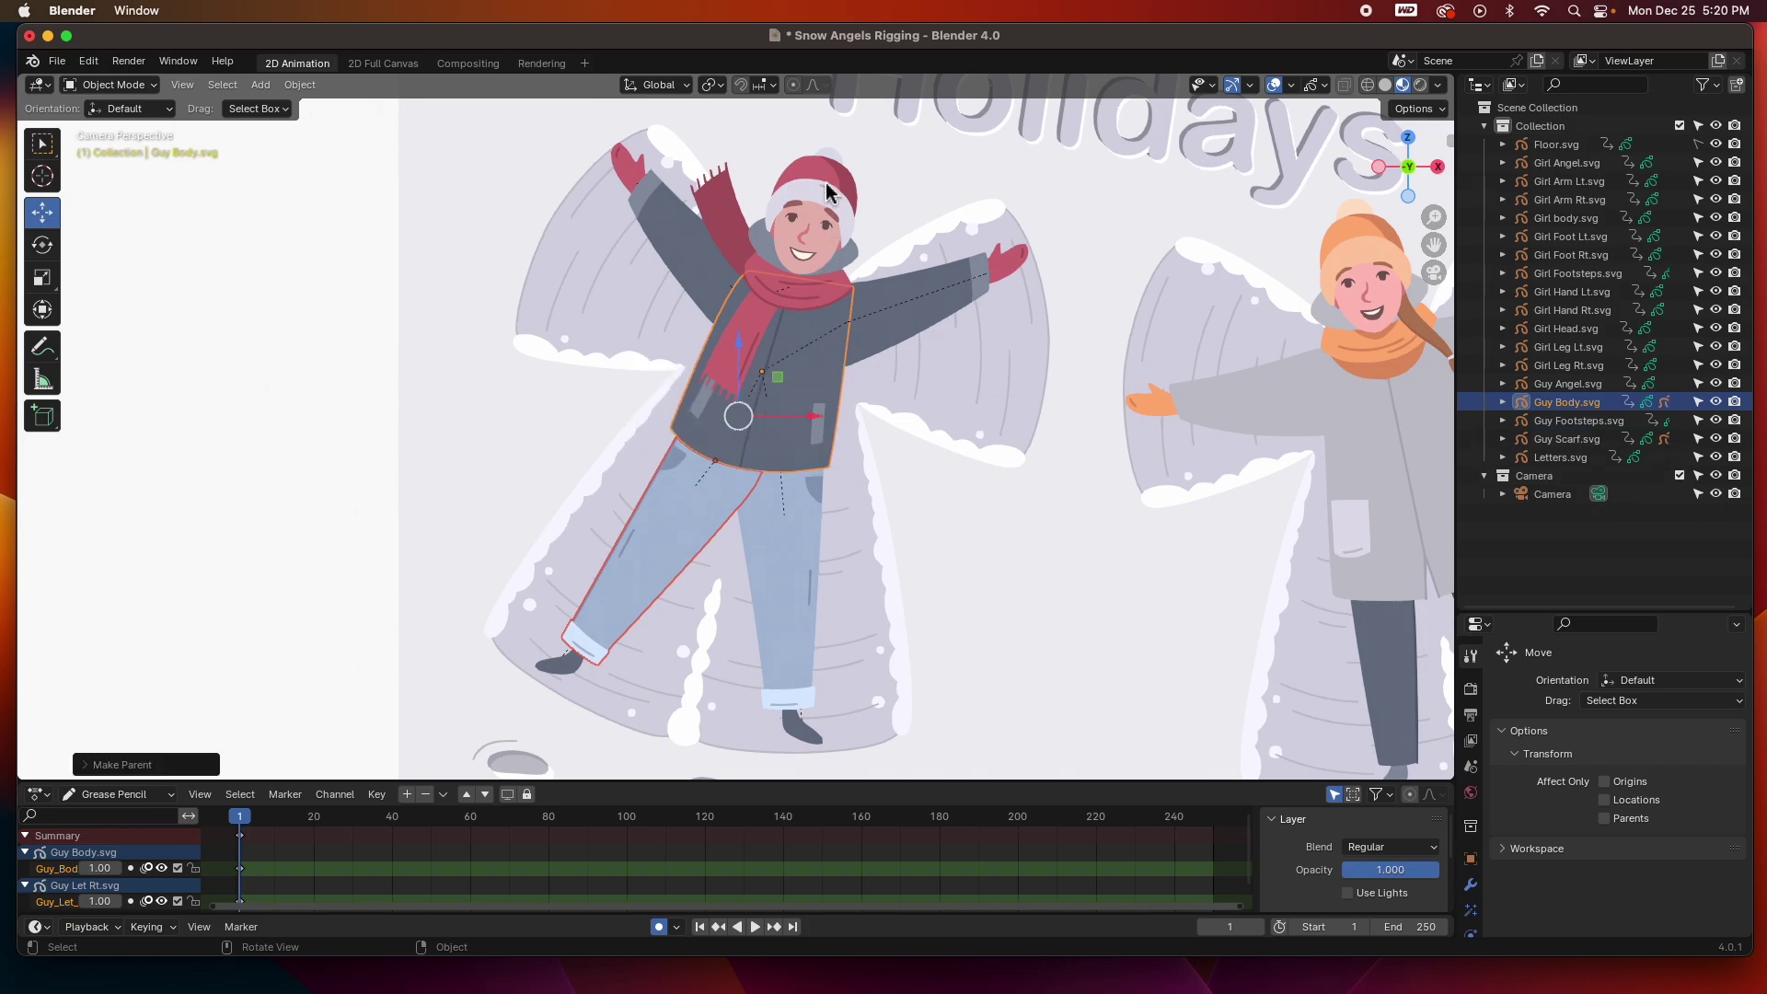
# Parent the guy's scarf, the object Guy Scarf.svg, to his body
pyautogui.click(809, 298)
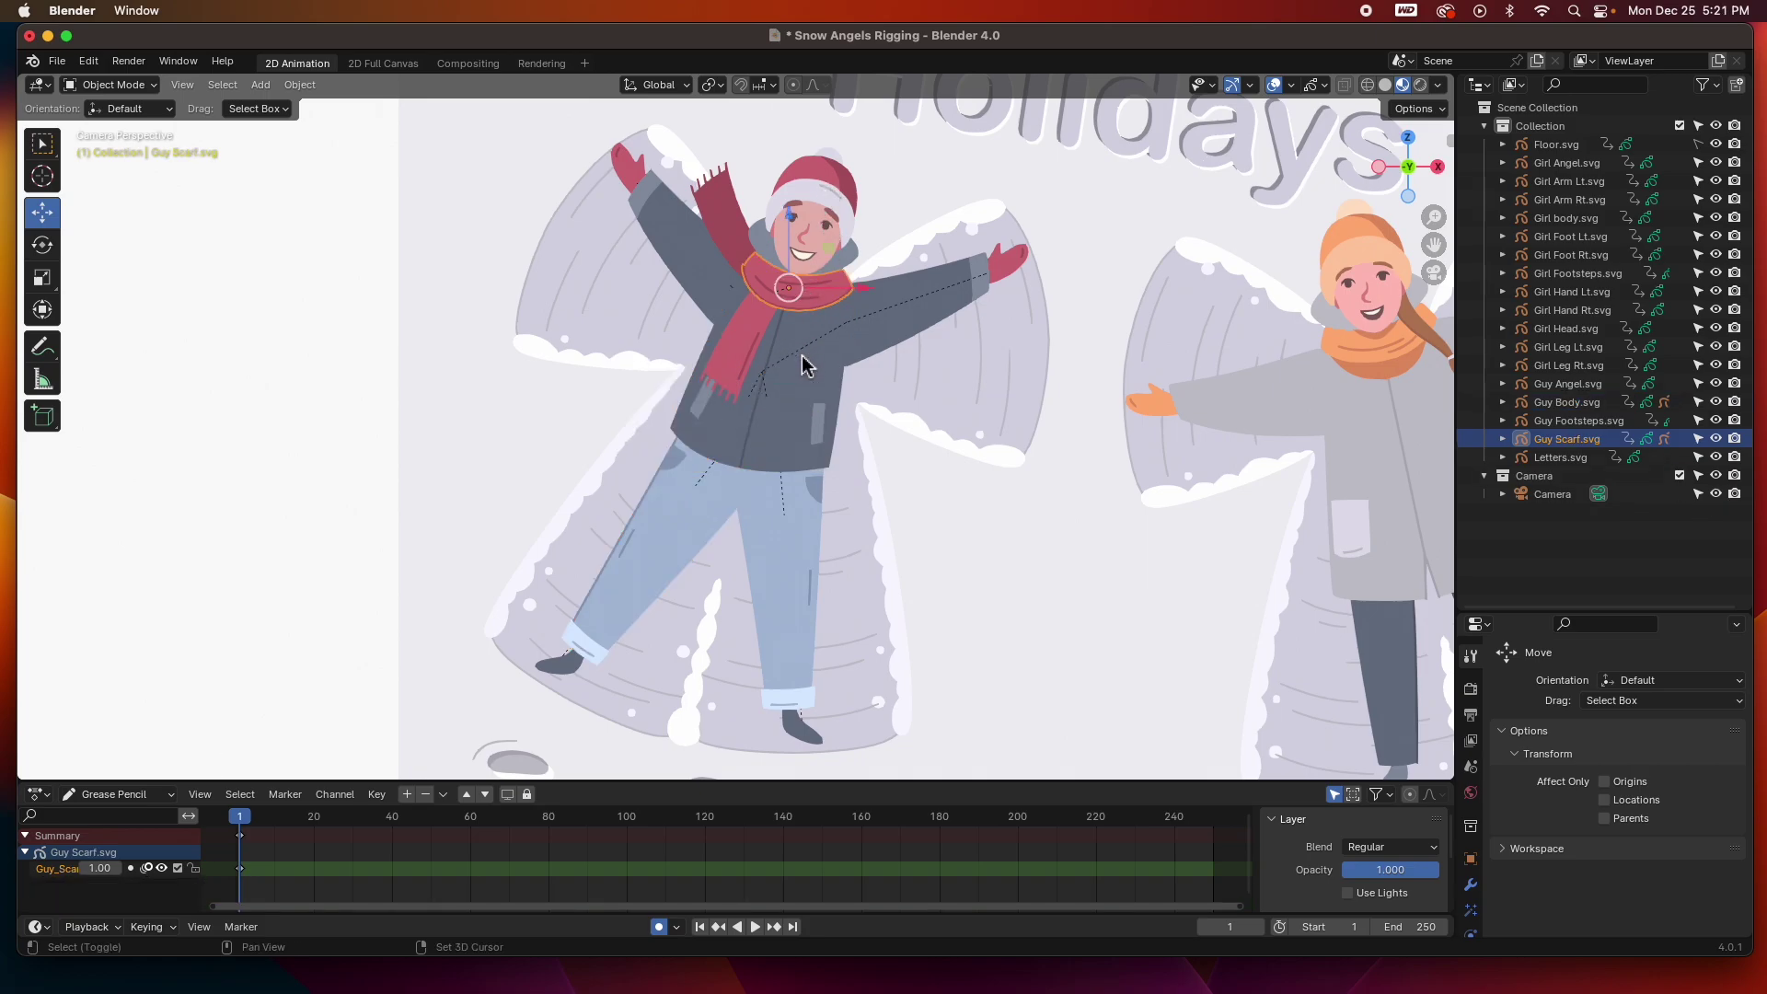
pyautogui.keyDown('shift'); pyautogui.click(792, 399); pyautogui.keyUp('shift')
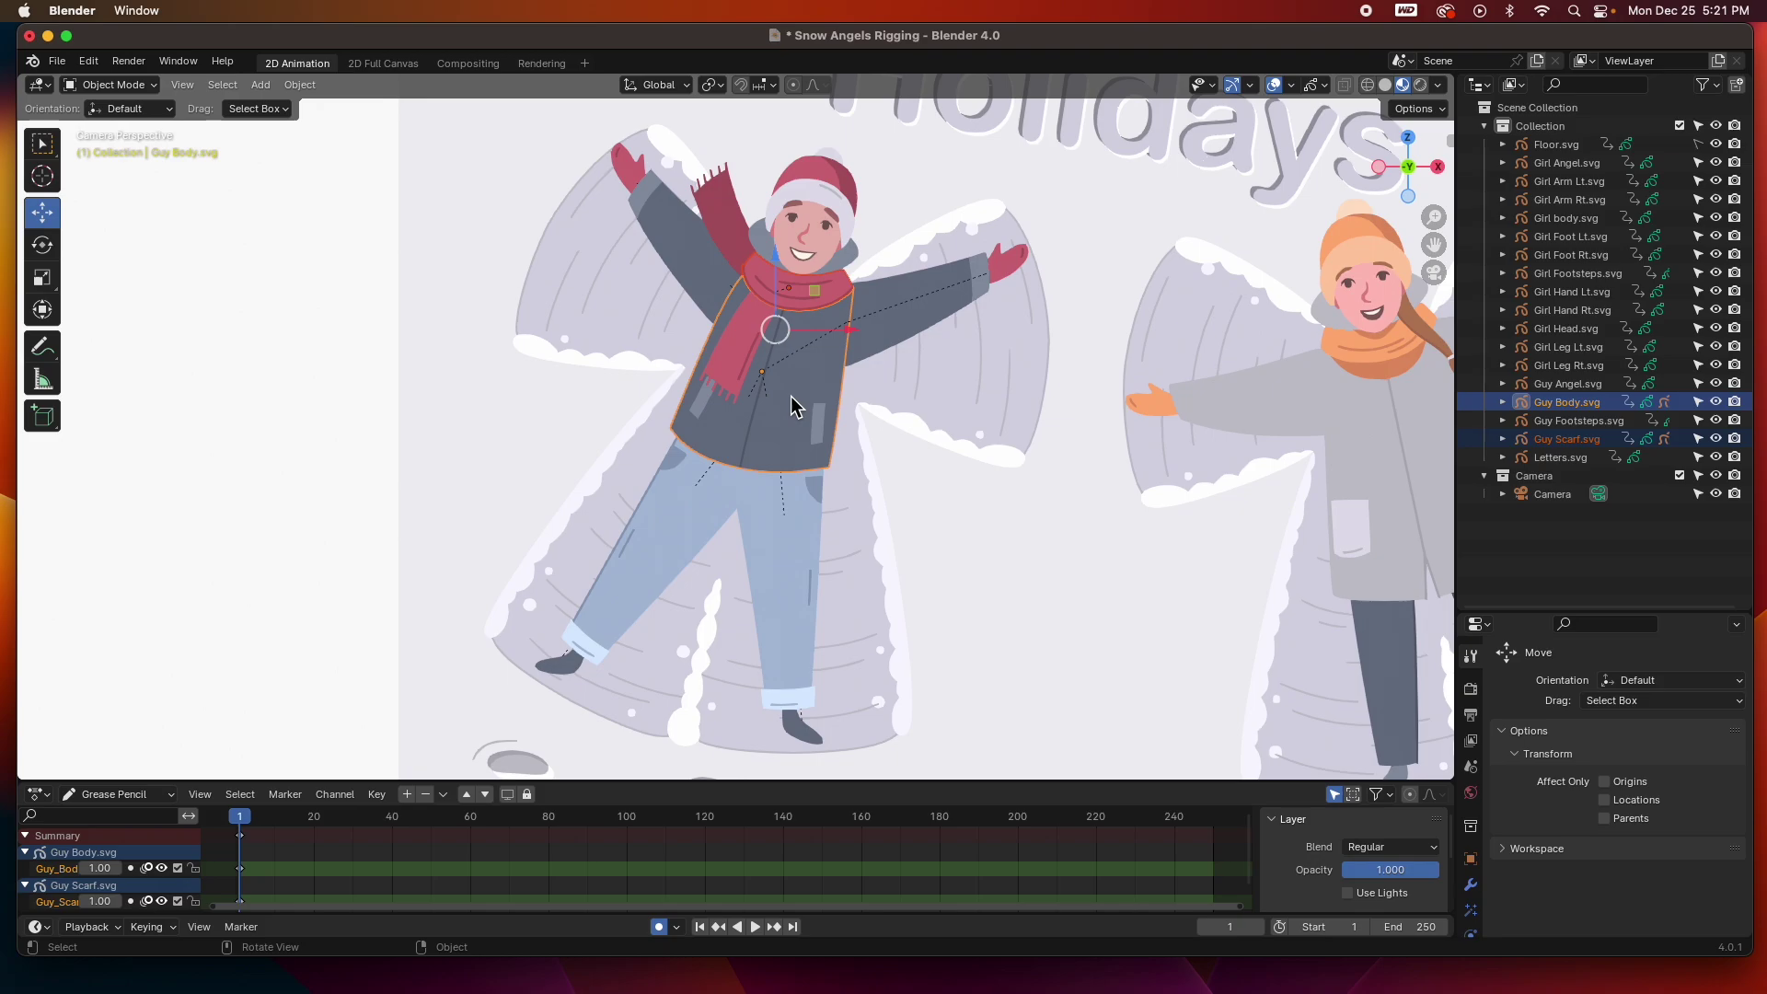
pyautogui.hotkey('ctrl', 'p')
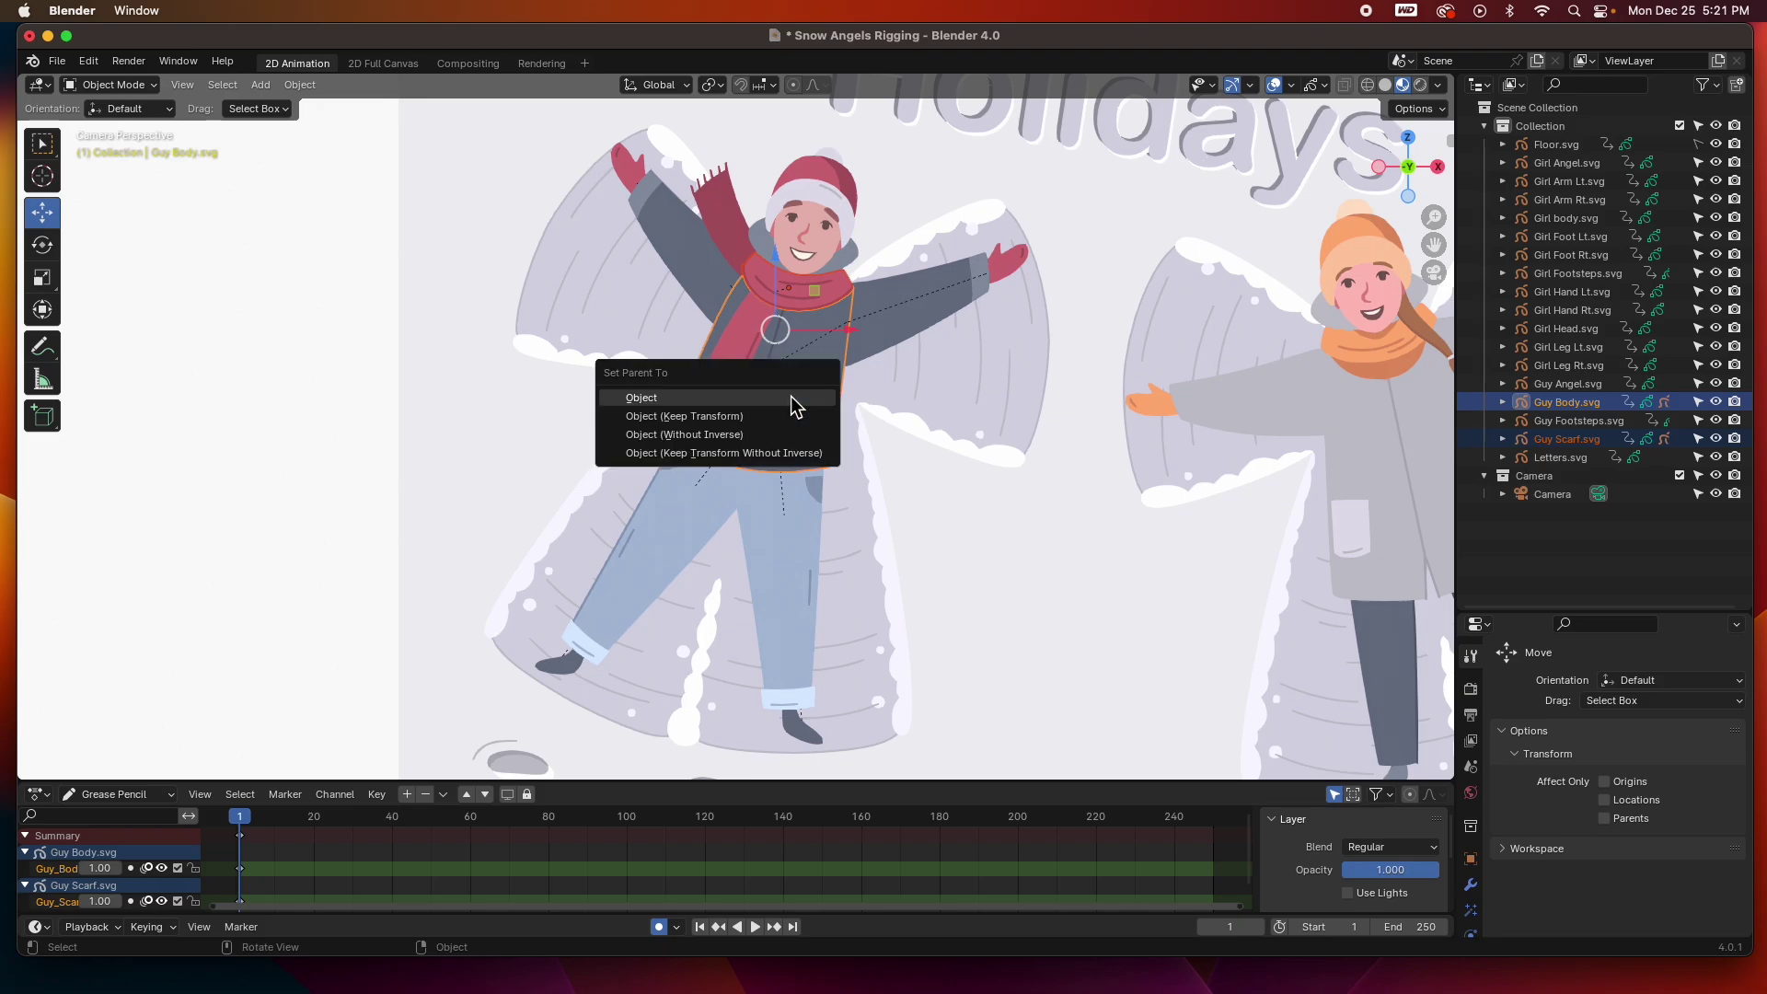
pyautogui.click(715, 425)
# Move the guy's body away from the snow angel to test the parenting, and undo the move
pyautogui.click(322, 362)
pyautogui.click(723, 428)
pyautogui.moveTo(752, 379); pyautogui.dragTo(288, 333)
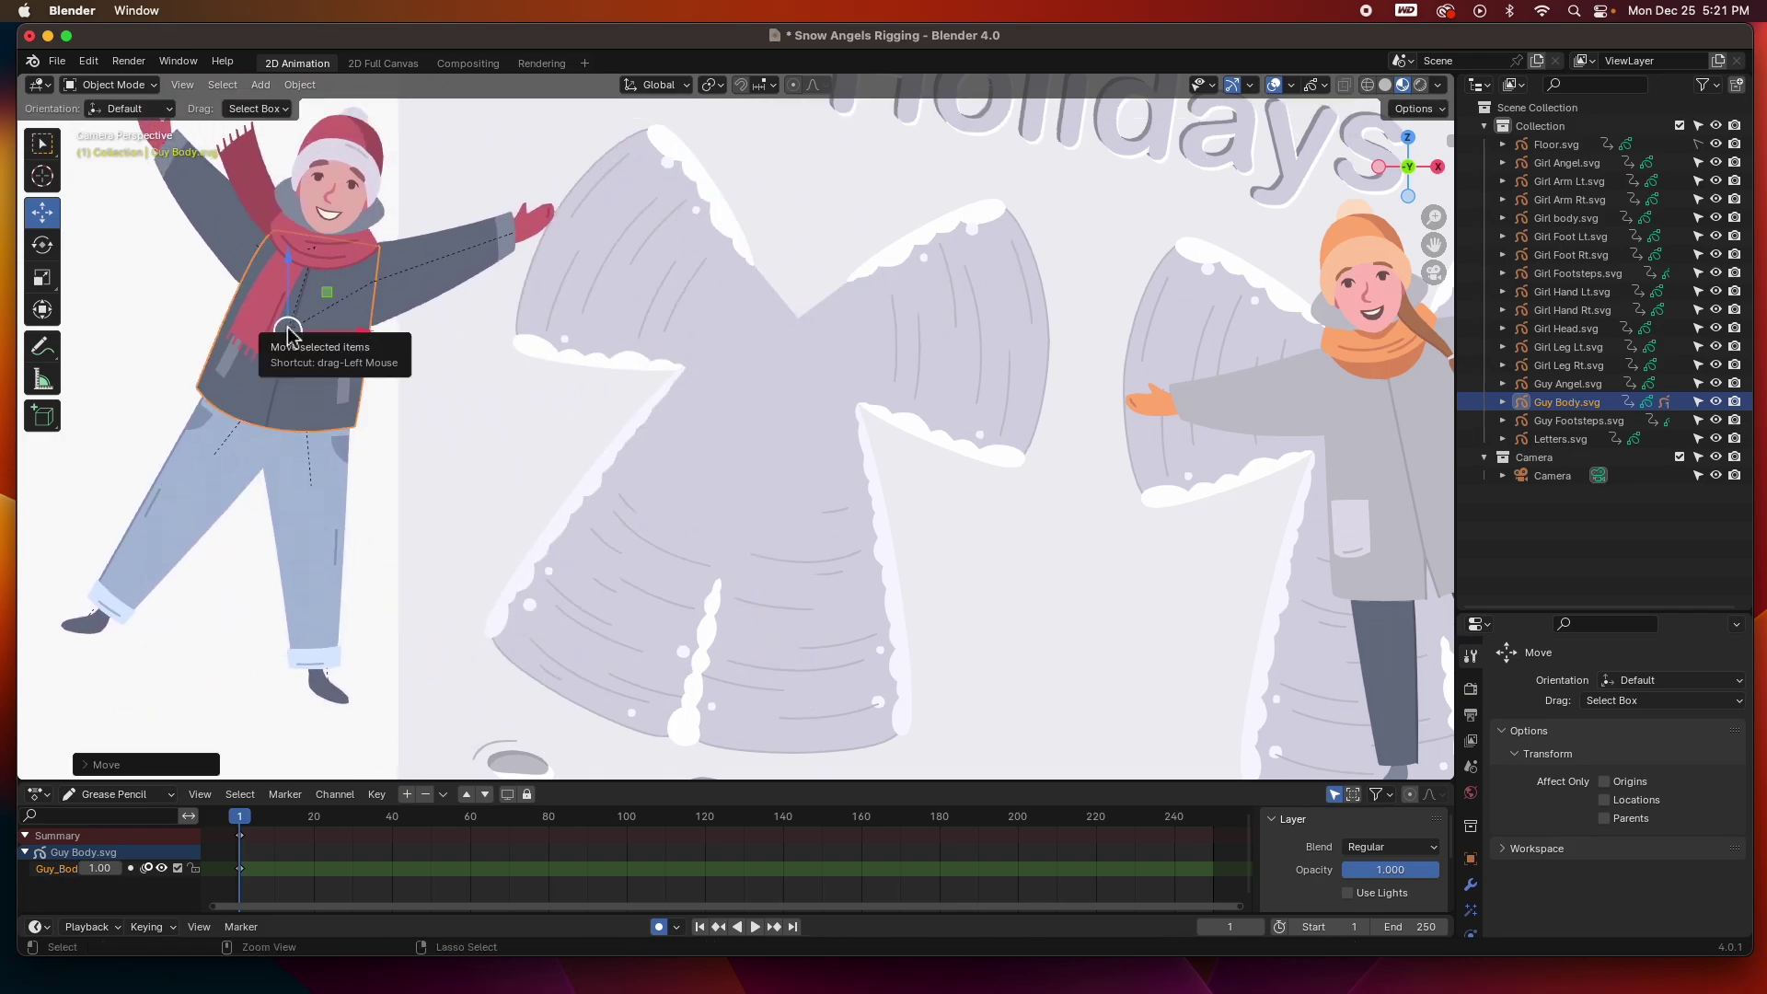
pyautogui.press('super+z')
# Test-rotate the guy's left and right arms about their shoulder origins, undoing each rotation
pyautogui.click(898, 335)
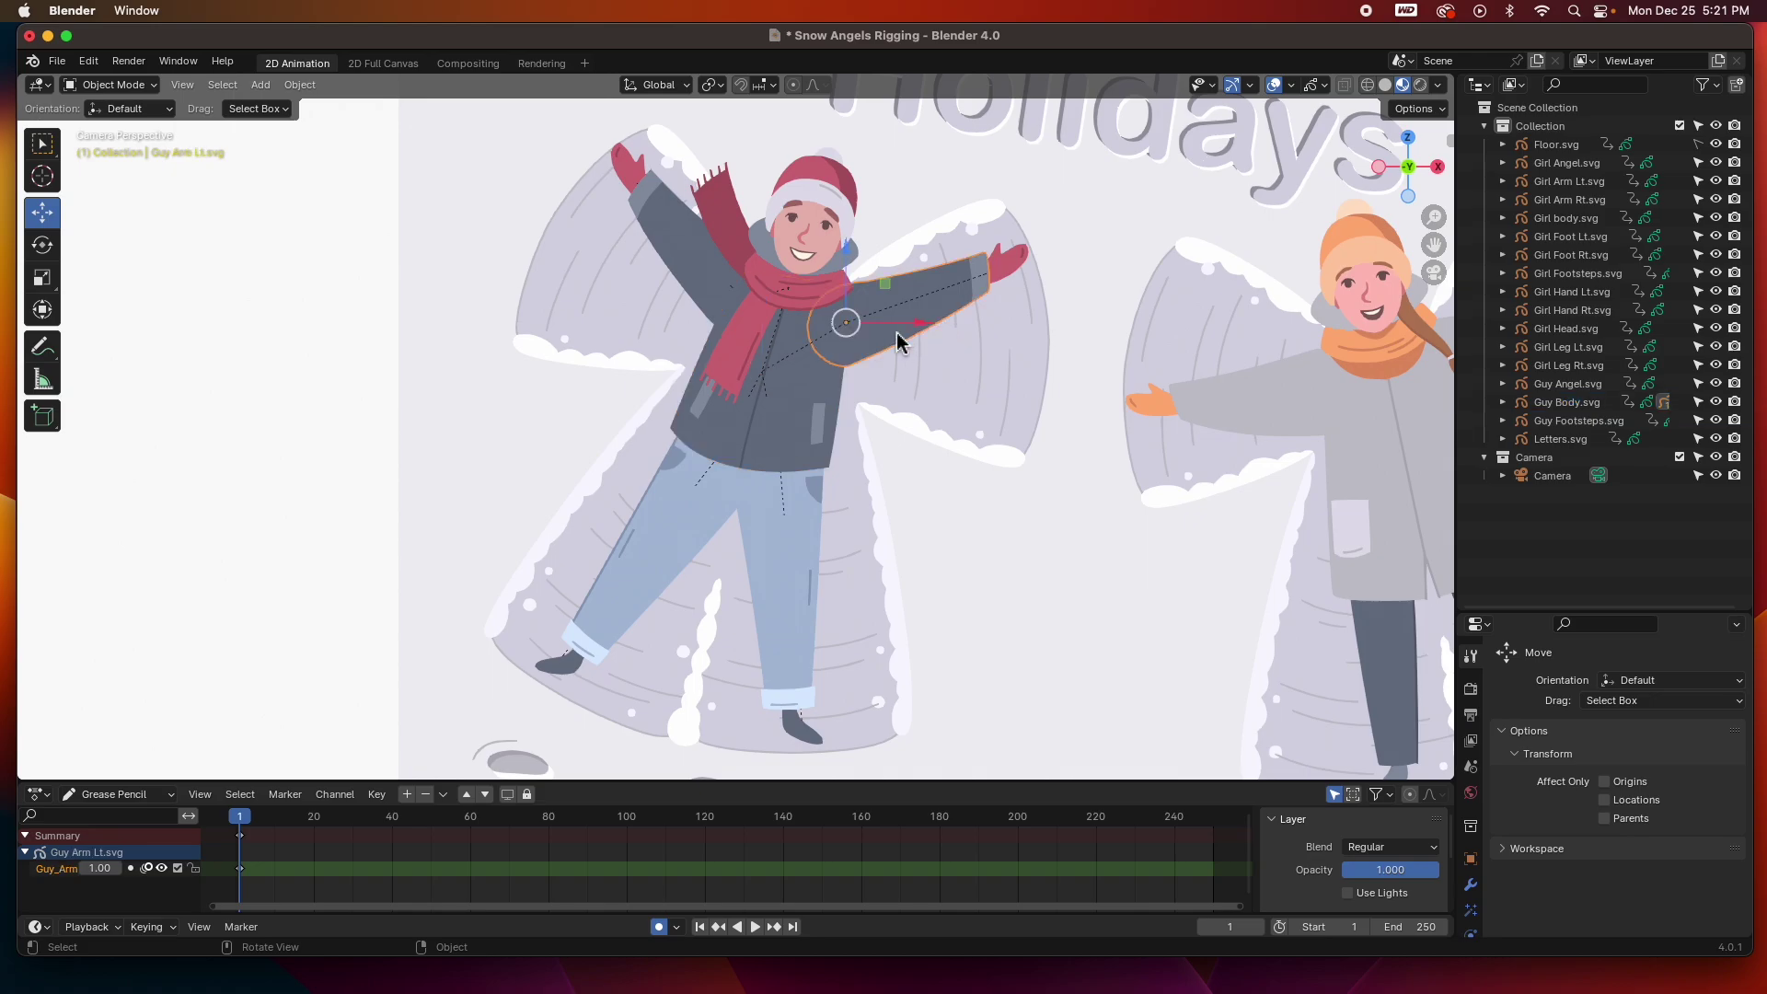
pyautogui.click(41, 244)
pyautogui.moveTo(879, 273); pyautogui.dragTo(898, 327)
pyautogui.press('Escape')
pyautogui.click(728, 296)
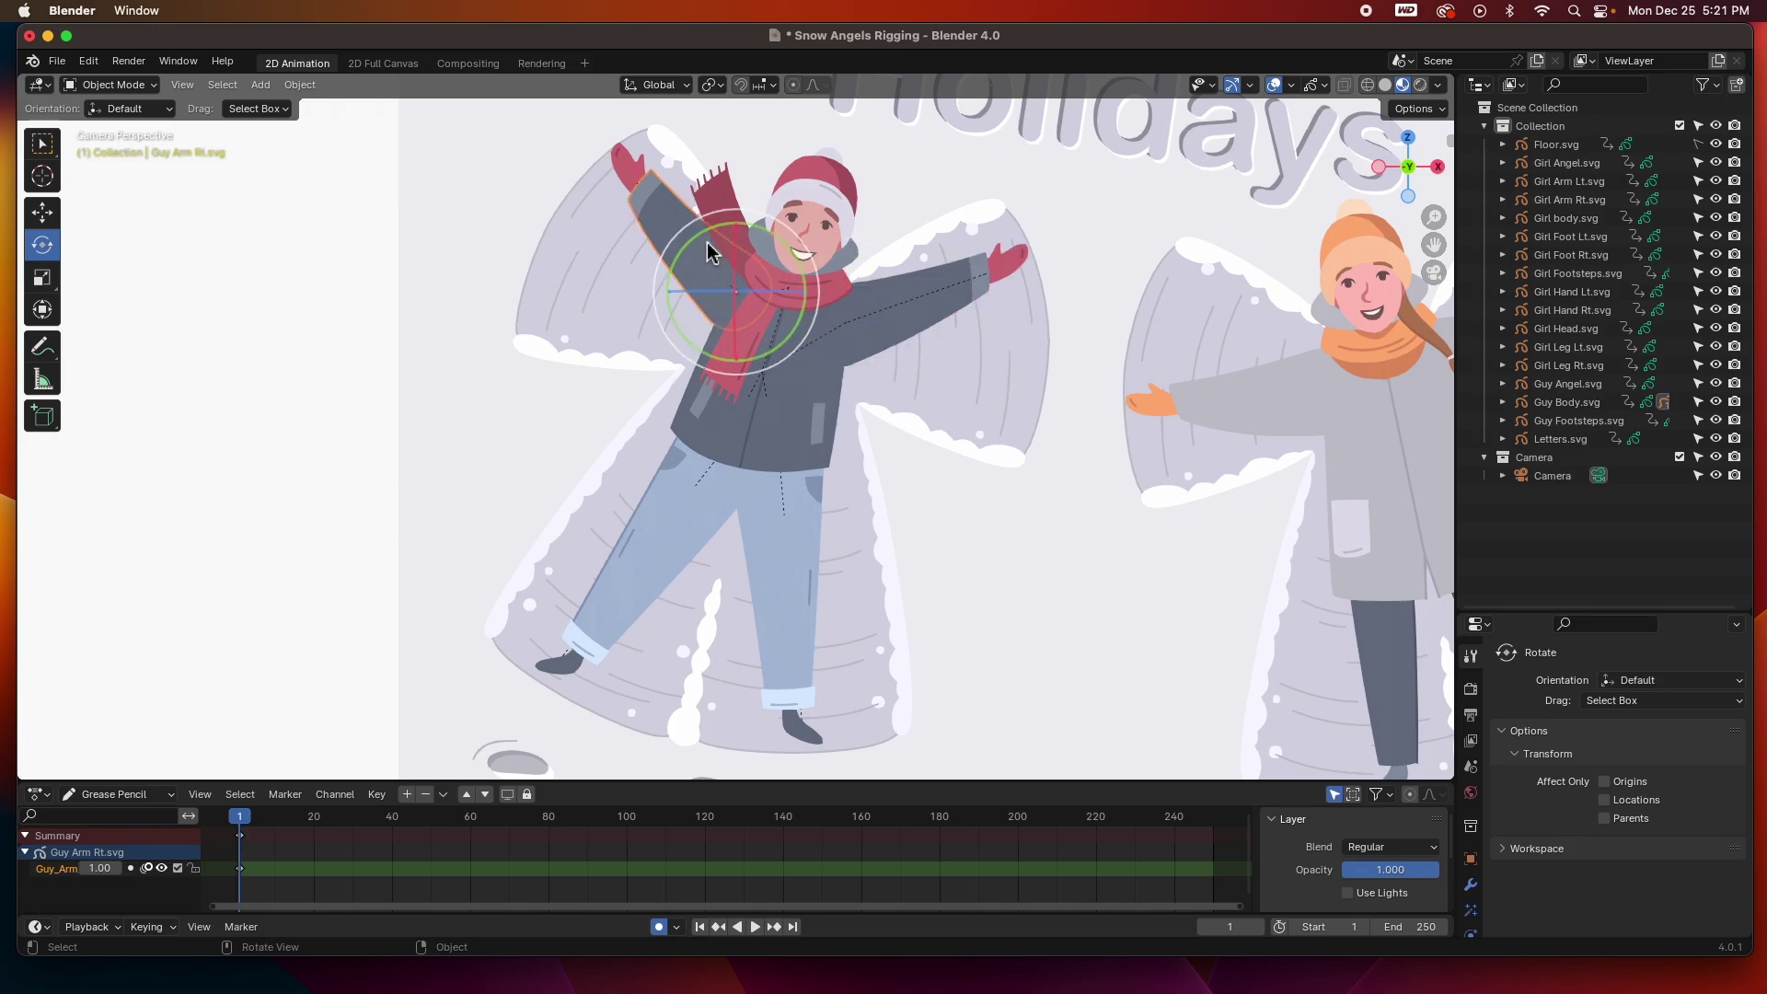
pyautogui.moveTo(676, 260); pyautogui.dragTo(667, 306)
pyautogui.hotkey('ctrl', 'z')
# Test-rotate the guy's left leg, right leg and scarf about their origins, restore their poses, and clear the selection
pyautogui.click(770, 549)
pyautogui.moveTo(825, 525); pyautogui.dragTo(826, 522)
pyautogui.hotkey('ctrl', 'z')
pyautogui.click(686, 527)
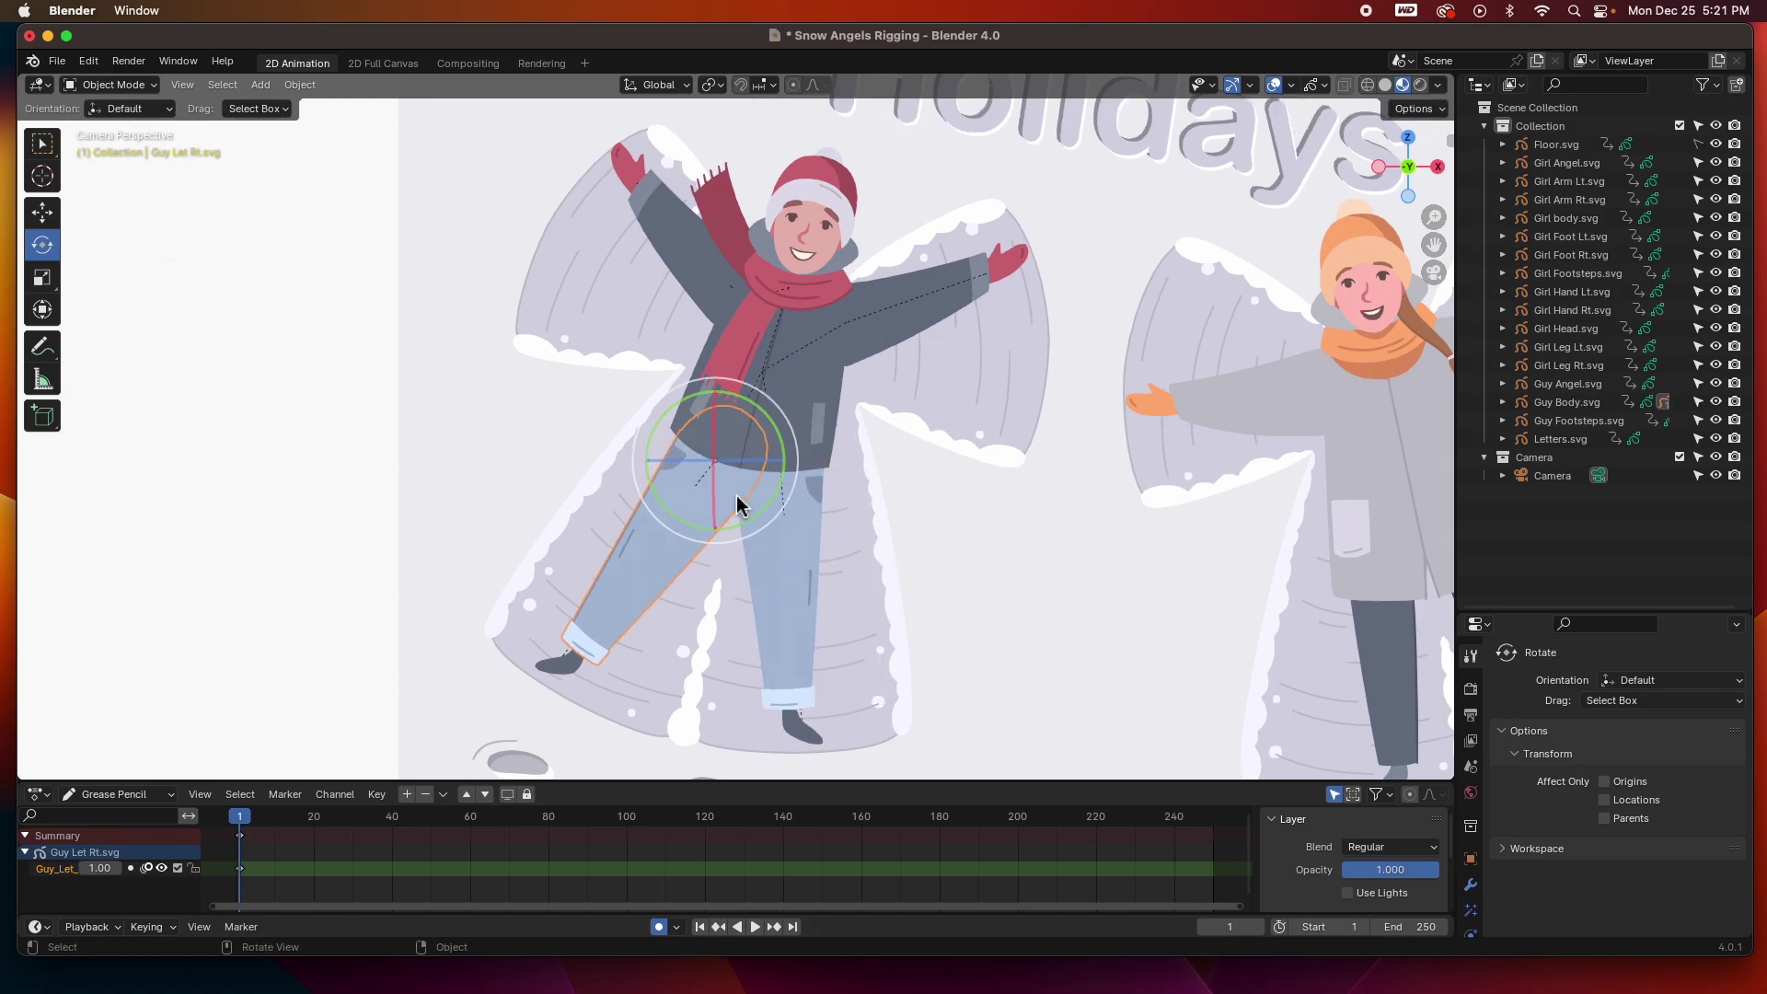
pyautogui.moveTo(773, 501)
pyautogui.mouseDown()
pyautogui.moveTo(740, 532)
pyautogui.moveTo(783, 497)
pyautogui.mouseUp()
pyautogui.hotkey('ctrl', 'z')
pyautogui.click(795, 298)
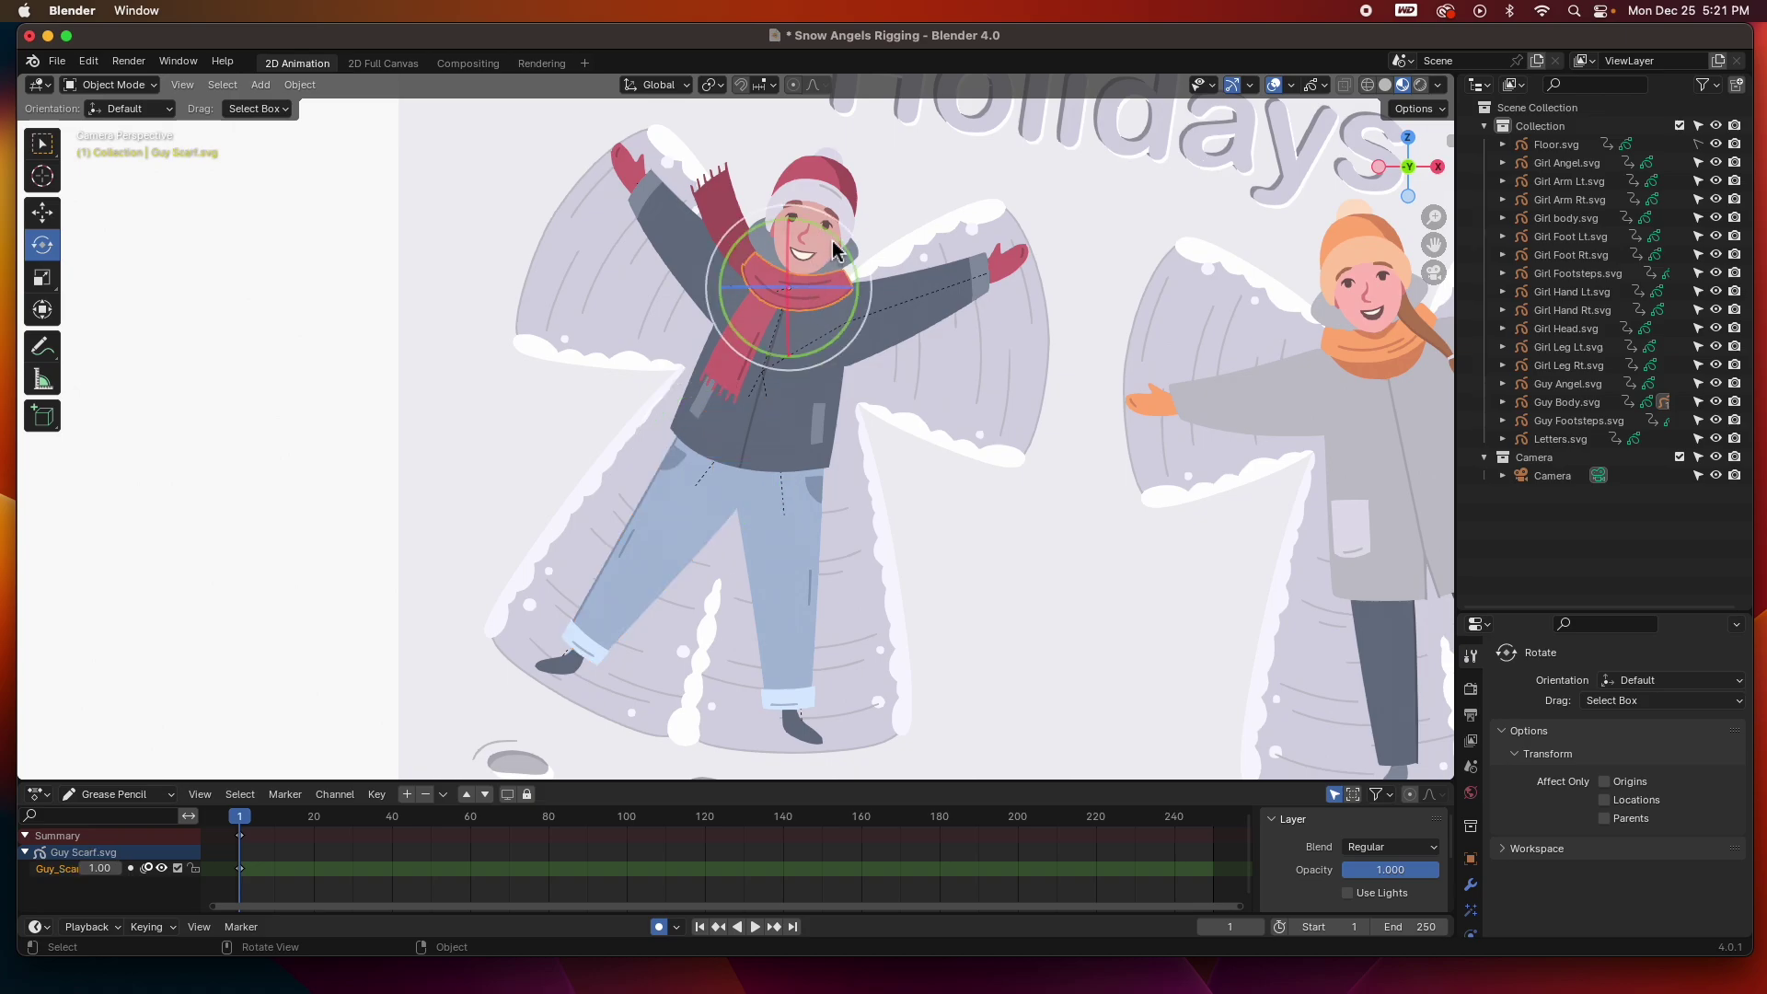
pyautogui.moveTo(835, 245); pyautogui.dragTo(837, 247)
pyautogui.click(373, 322)
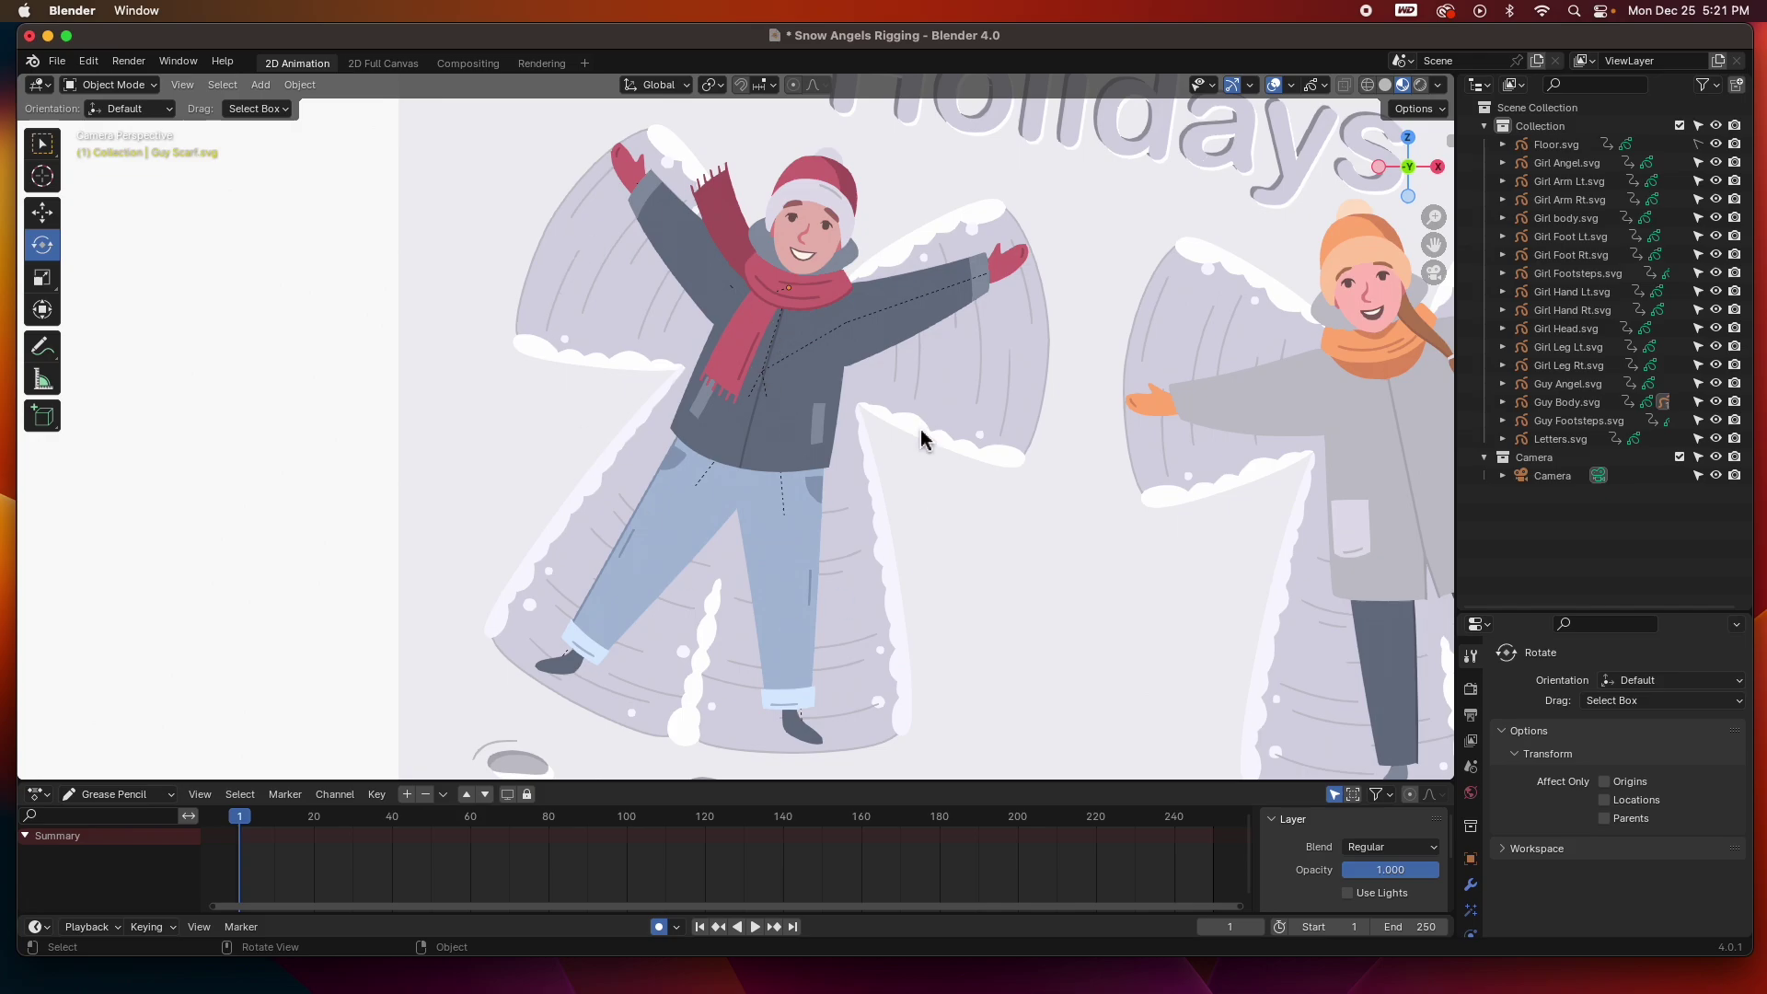
# Try rotating the girl's left arm about its current origin, and undo the rotation
pyautogui.keyDown('shift'); pyautogui.moveTo(1217, 398); pyautogui.dragTo(822, 347, button='middle'); pyautogui.keyUp('shift')
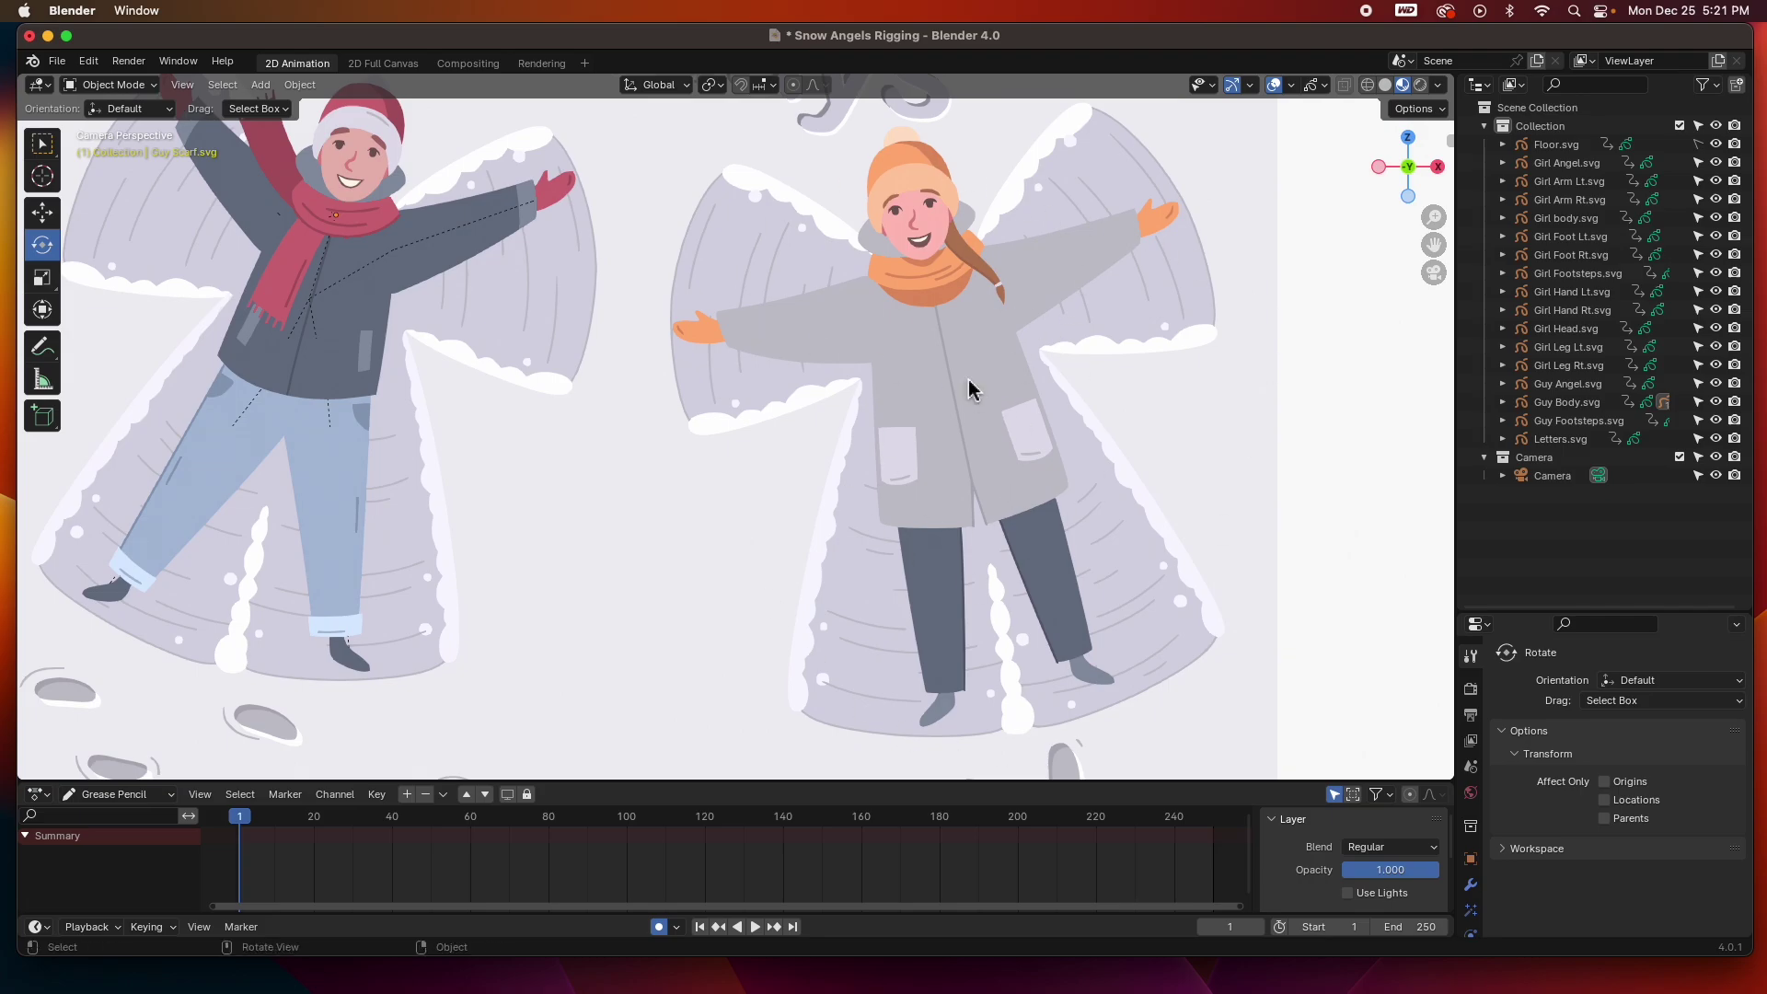
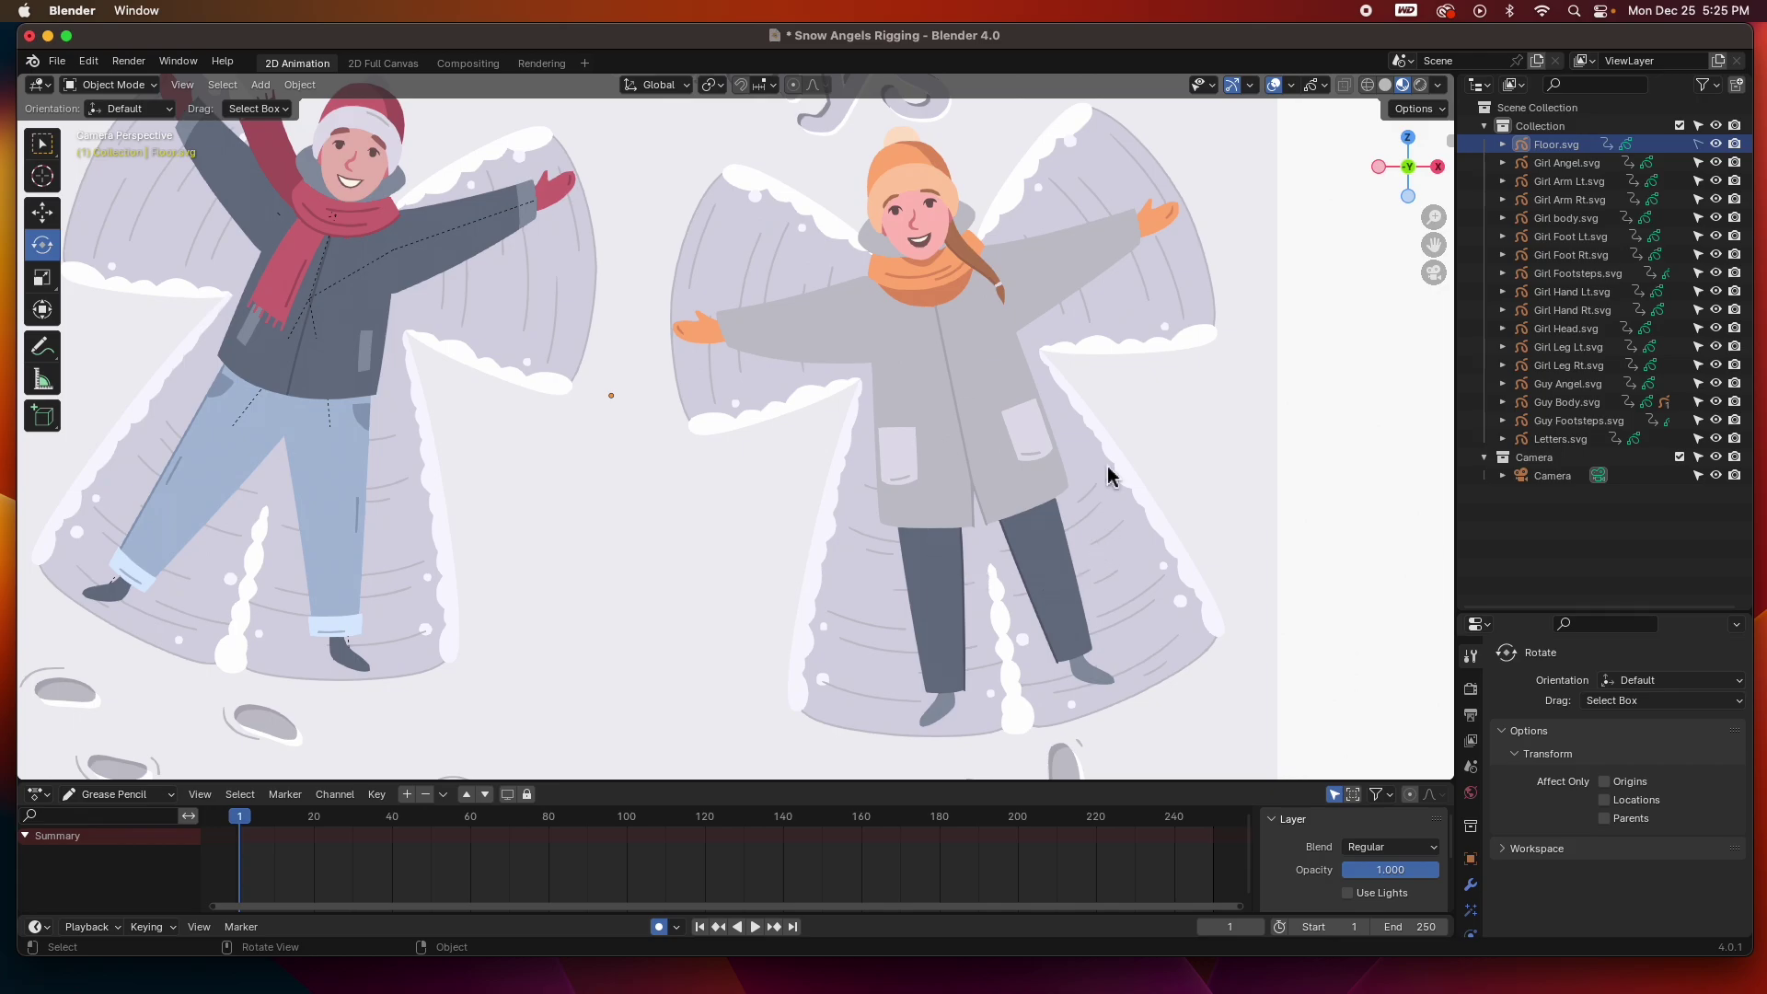
pyautogui.click(1039, 278)
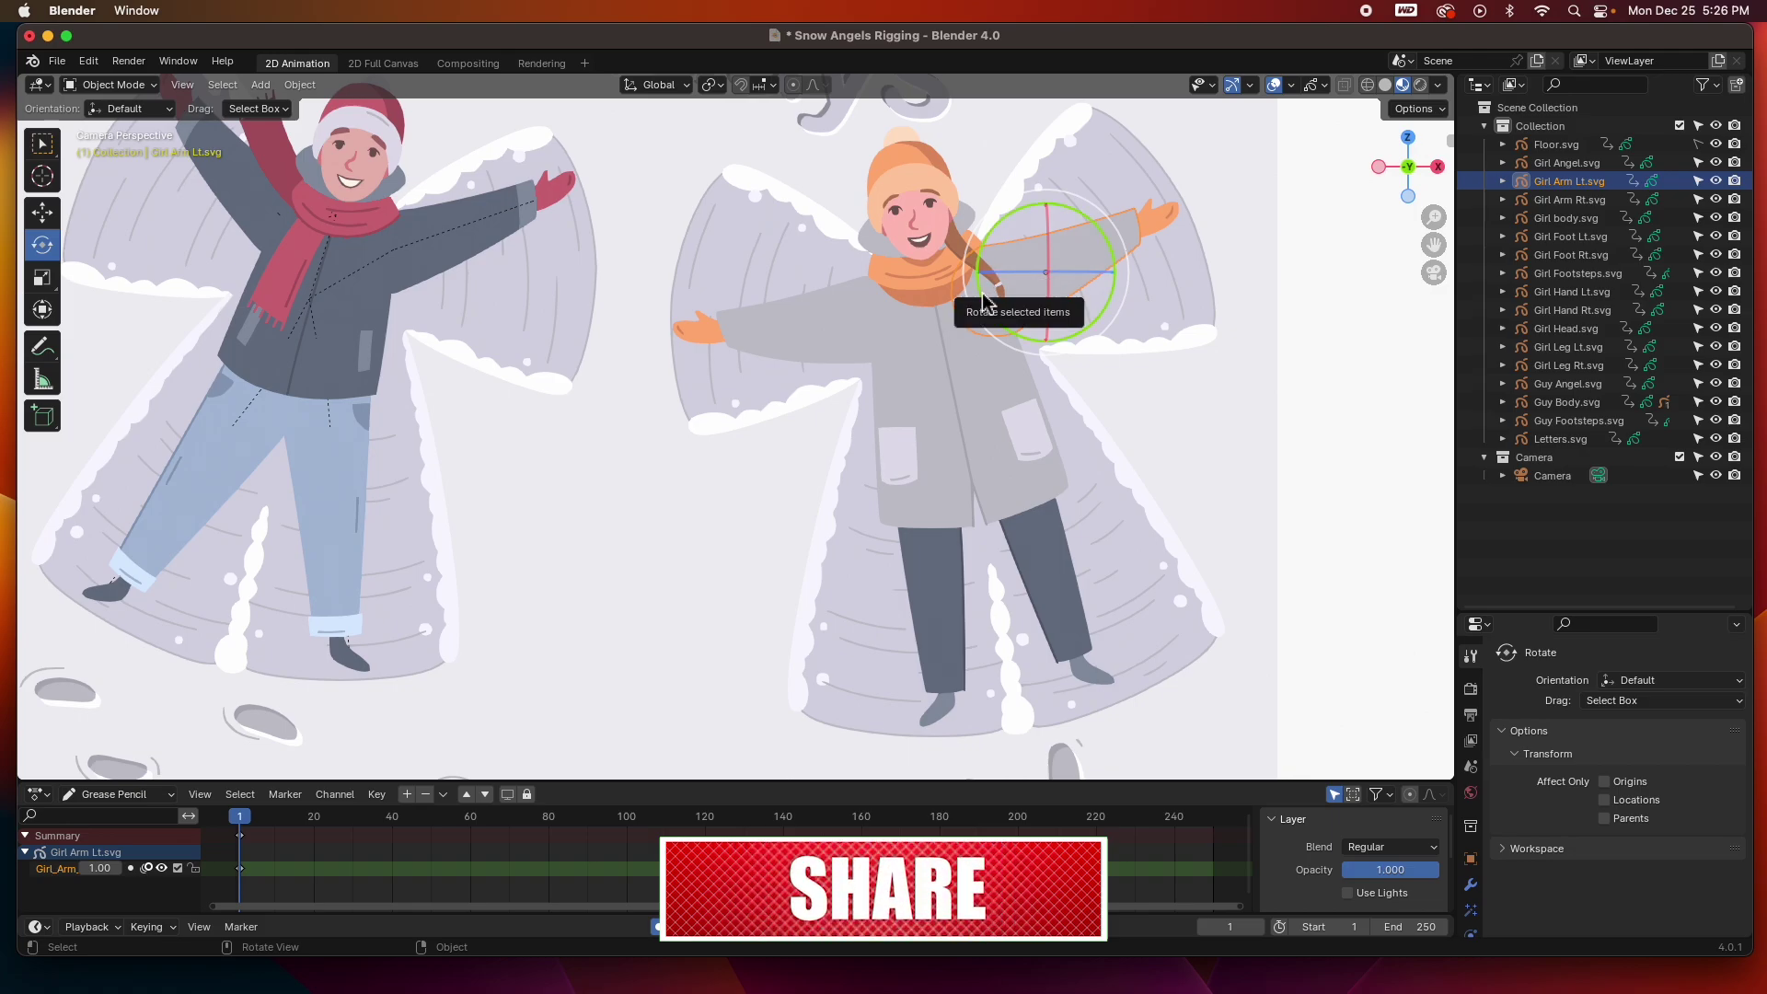
pyautogui.moveTo(1098, 237); pyautogui.dragTo(1106, 272)
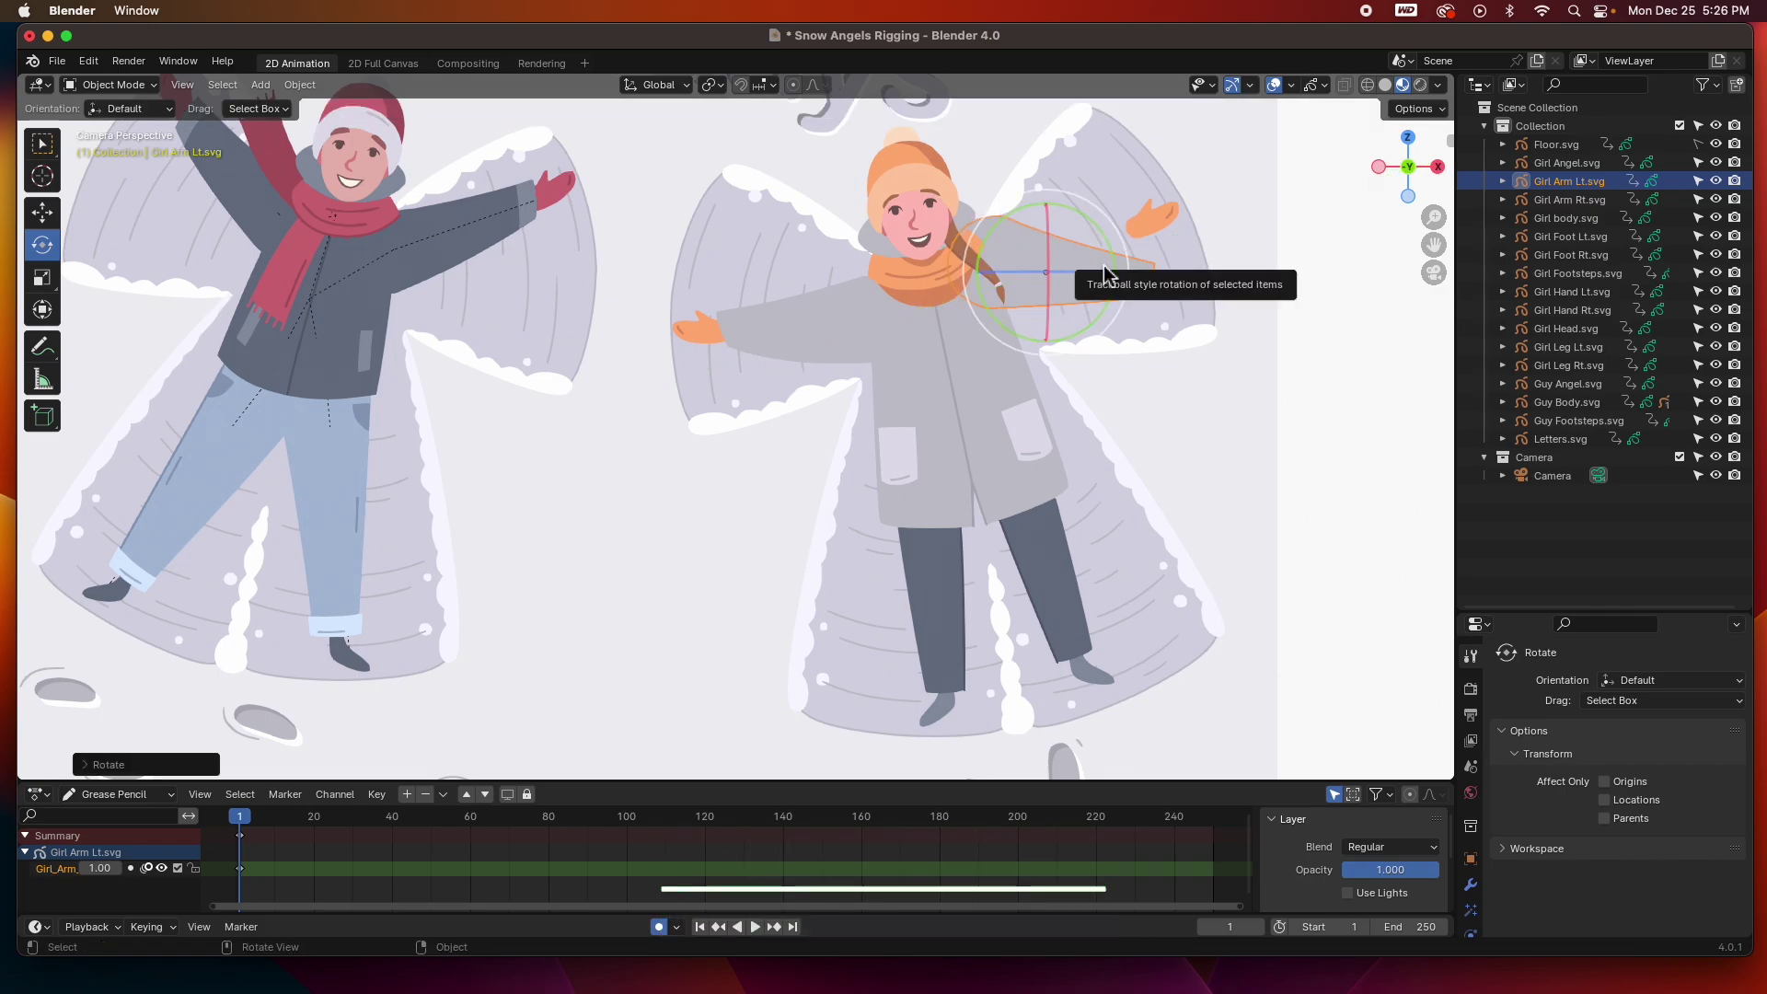
pyautogui.press('super+z')
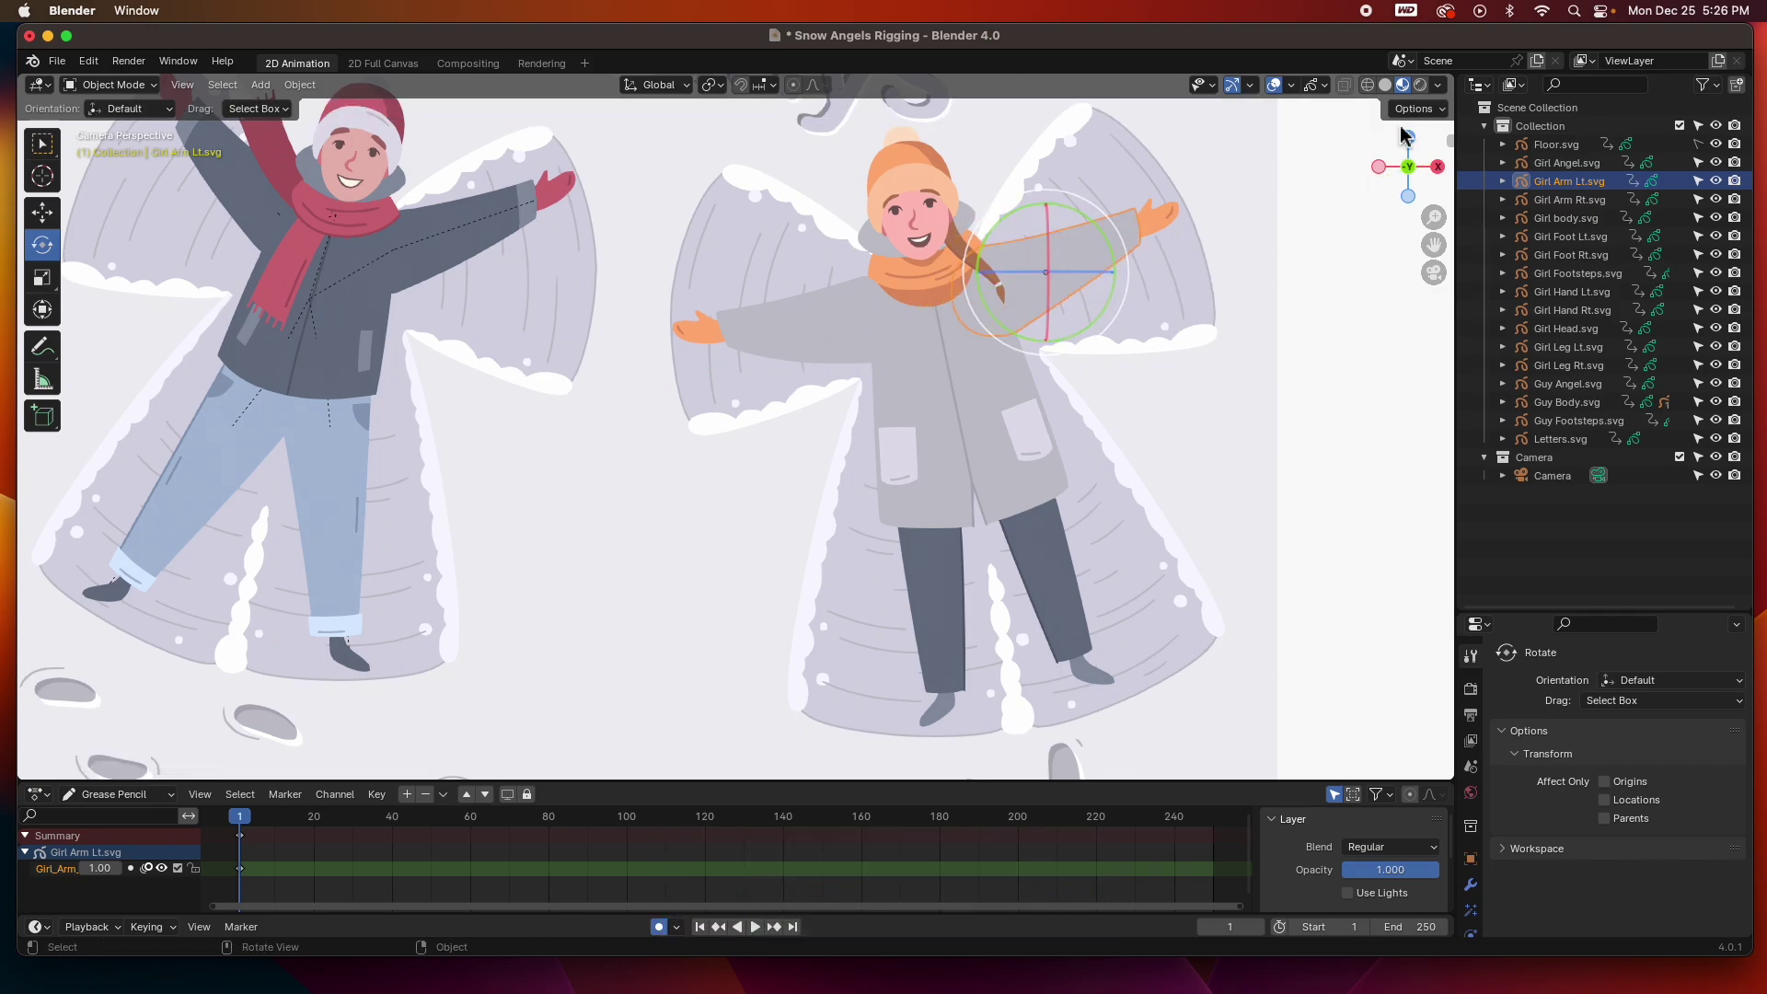
# Limit transforms to Origins only and move the origin of the girl's left arm to her shoulder
pyautogui.click(1430, 112)
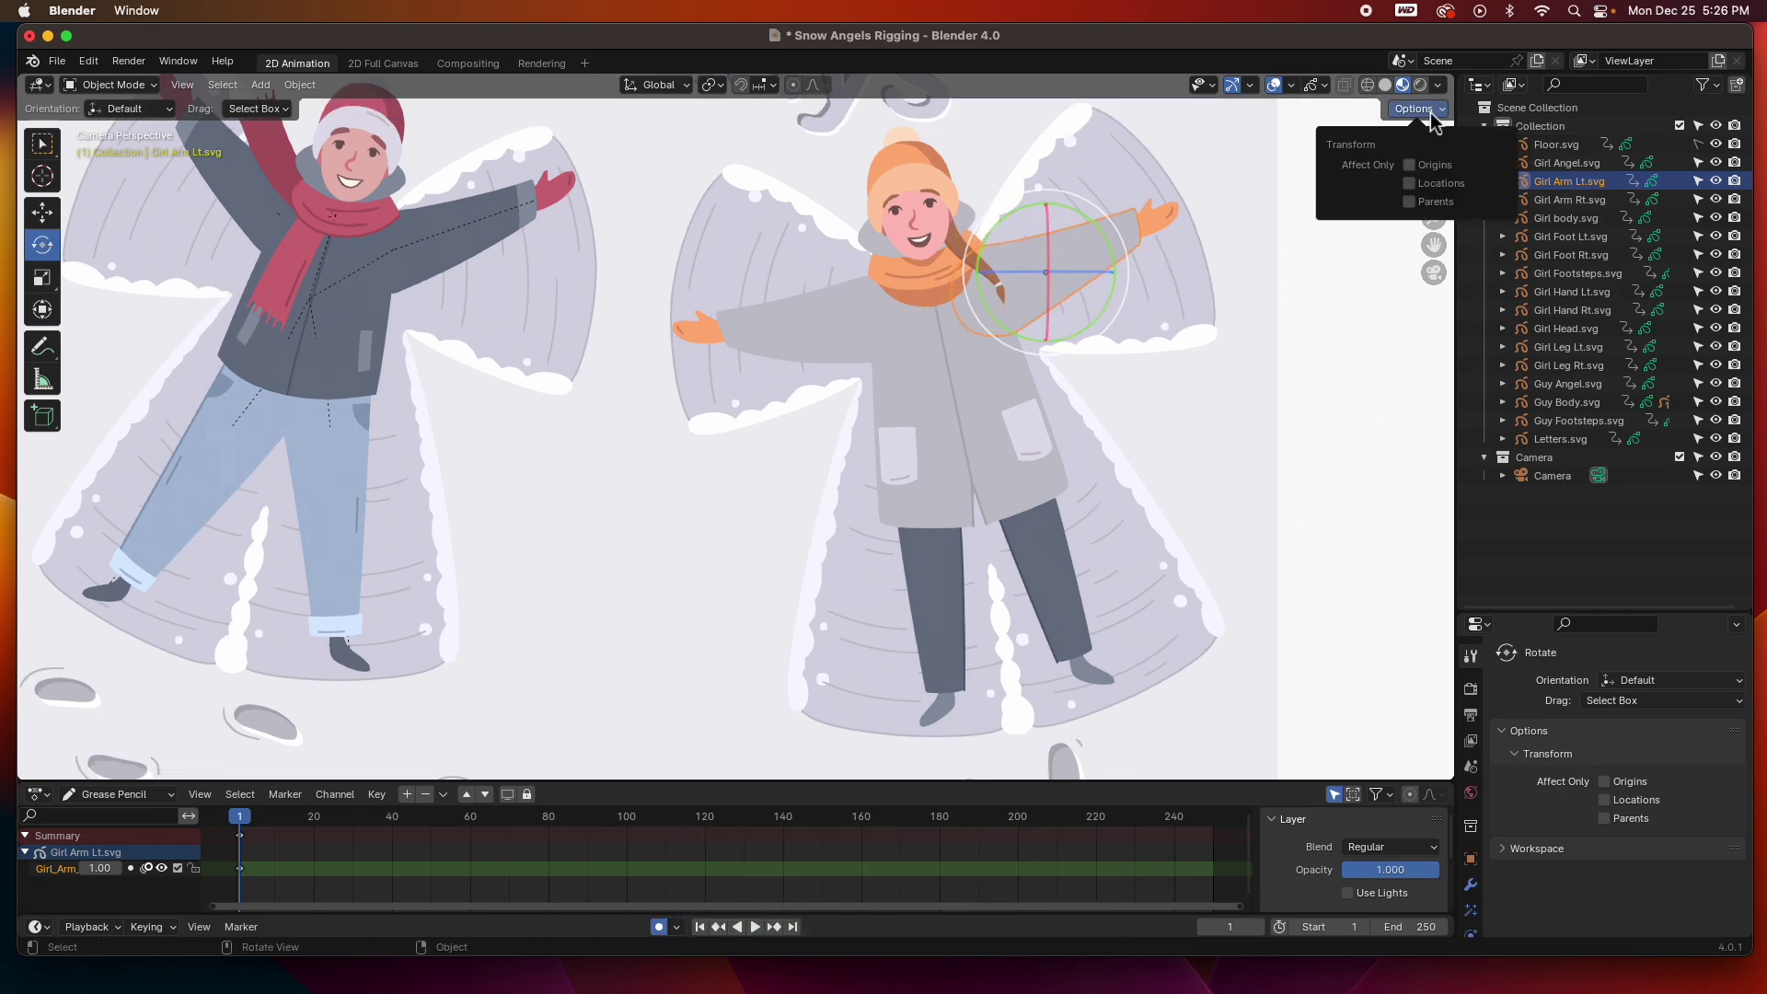
pyautogui.click(1409, 167)
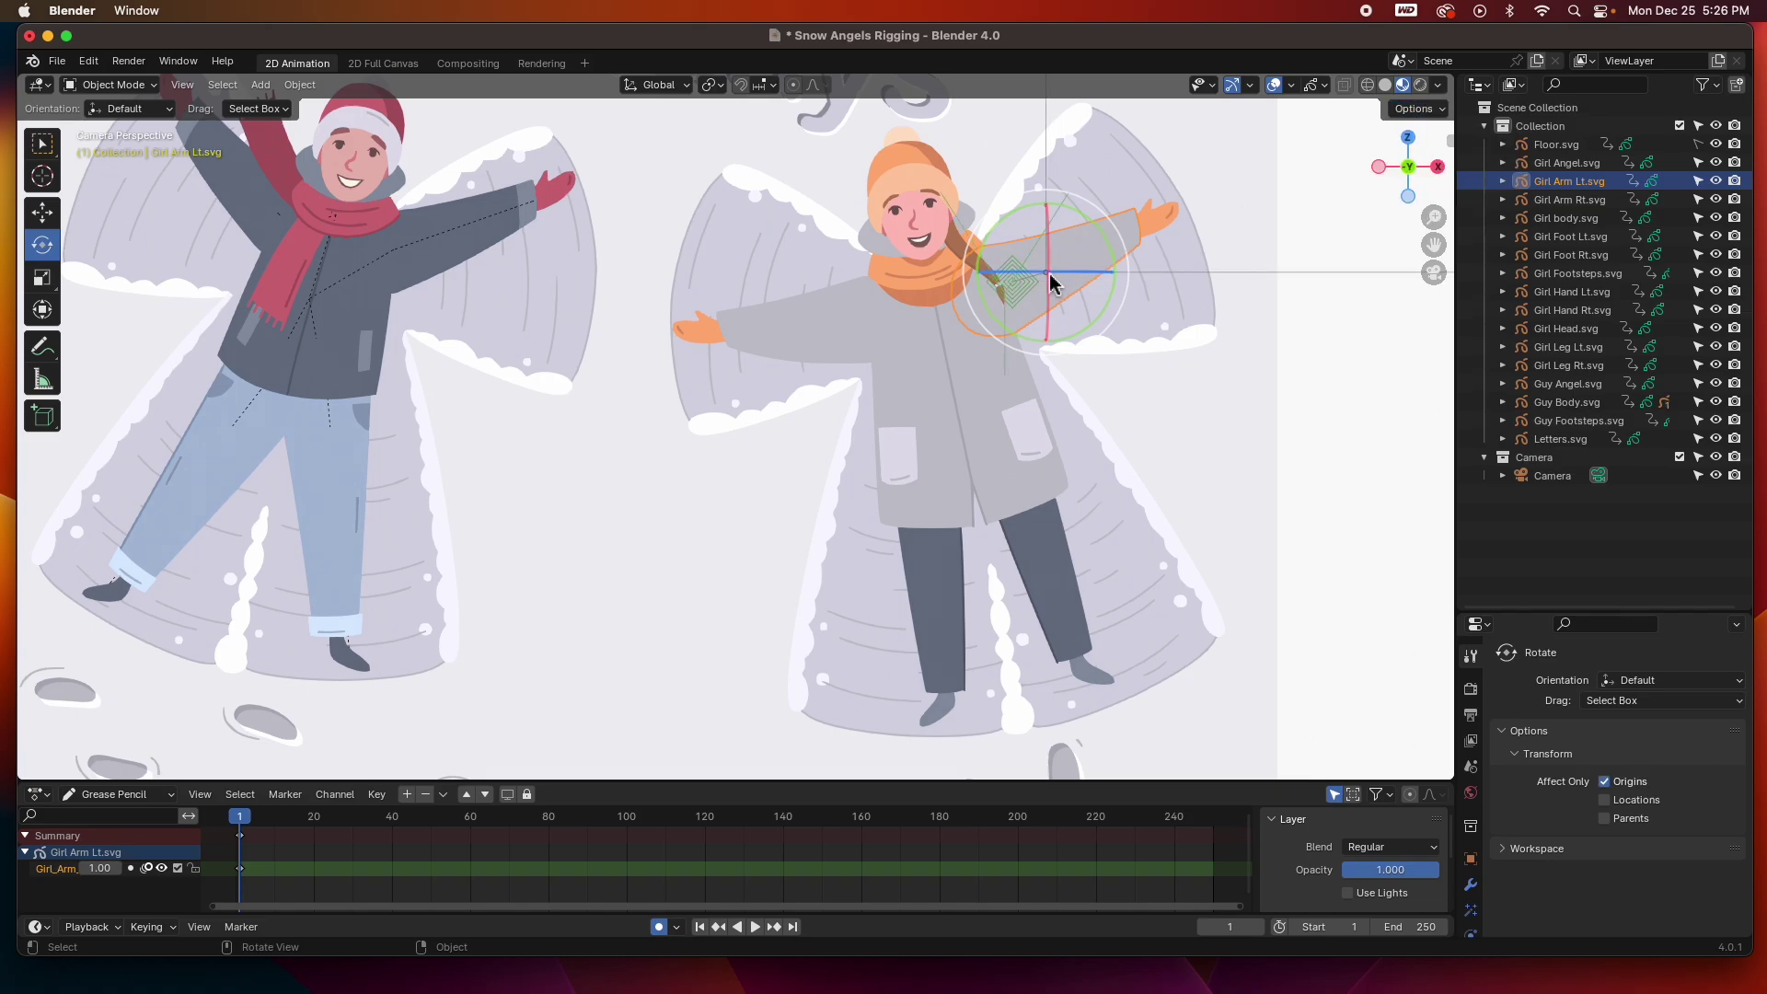
pyautogui.click(43, 213)
pyautogui.moveTo(1046, 276); pyautogui.dragTo(990, 297)
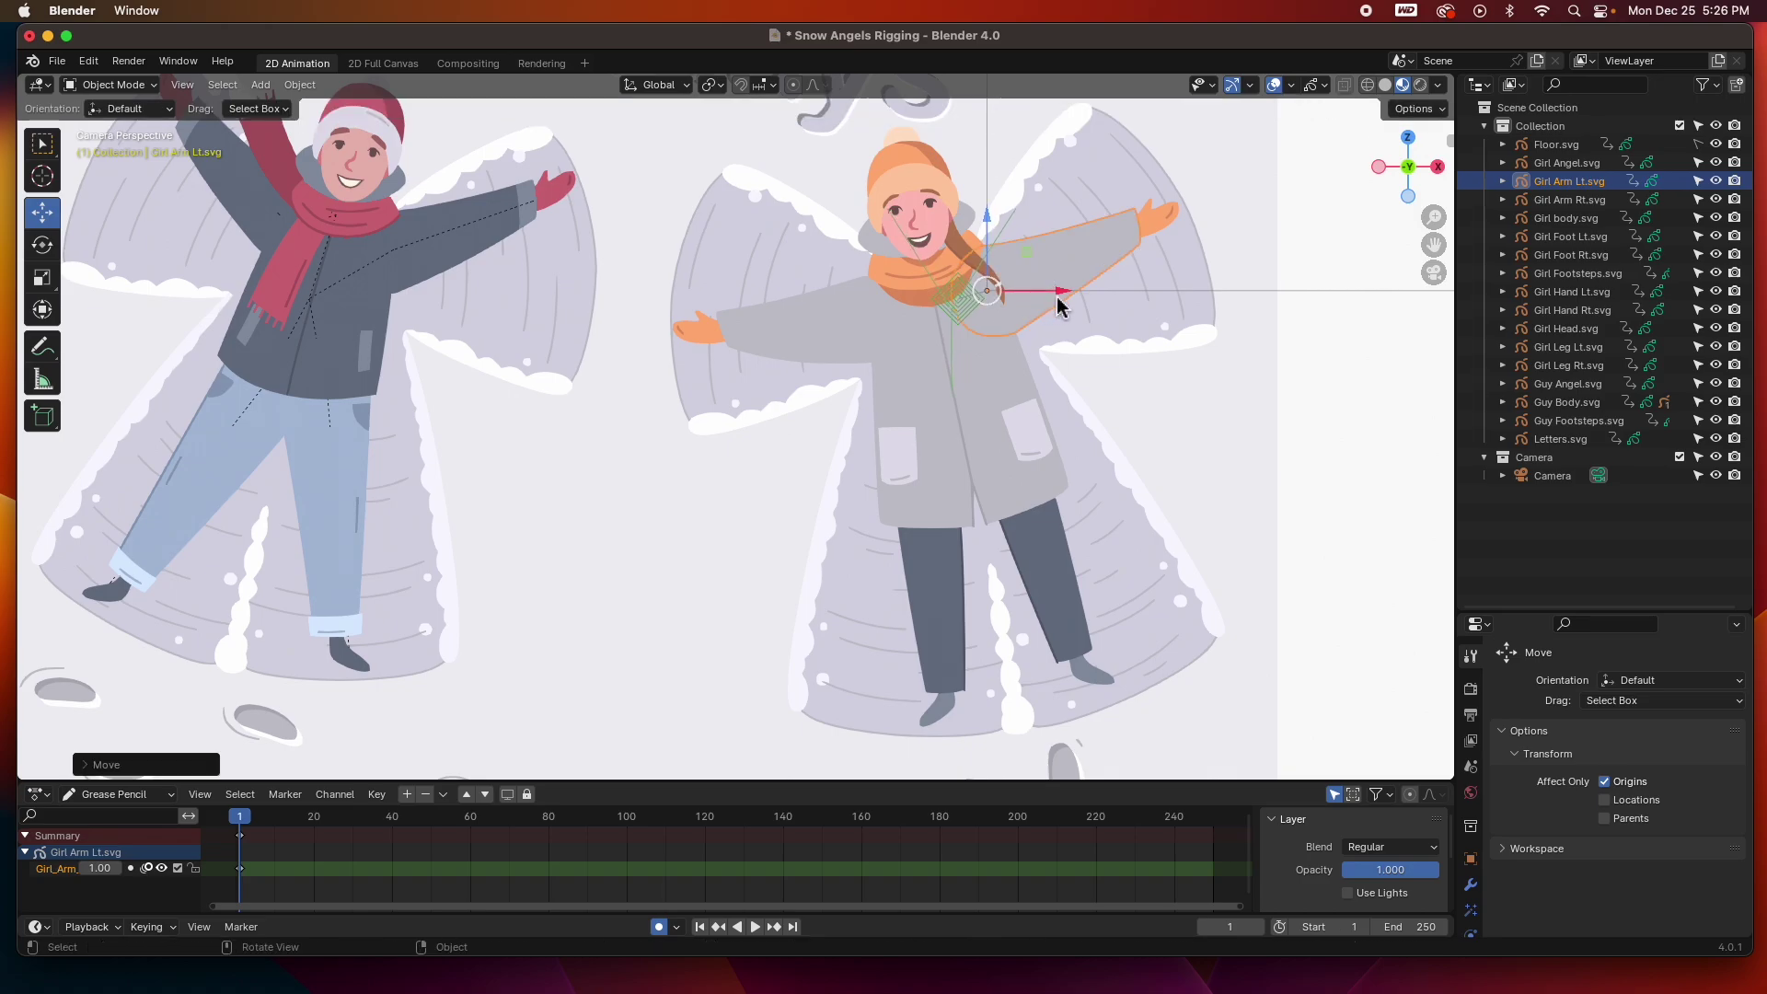
# Move the origin of the girl's left hand to her wrist, just inside the sleeve opening
pyautogui.click(1158, 226)
pyautogui.moveTo(1151, 222); pyautogui.dragTo(1139, 232)
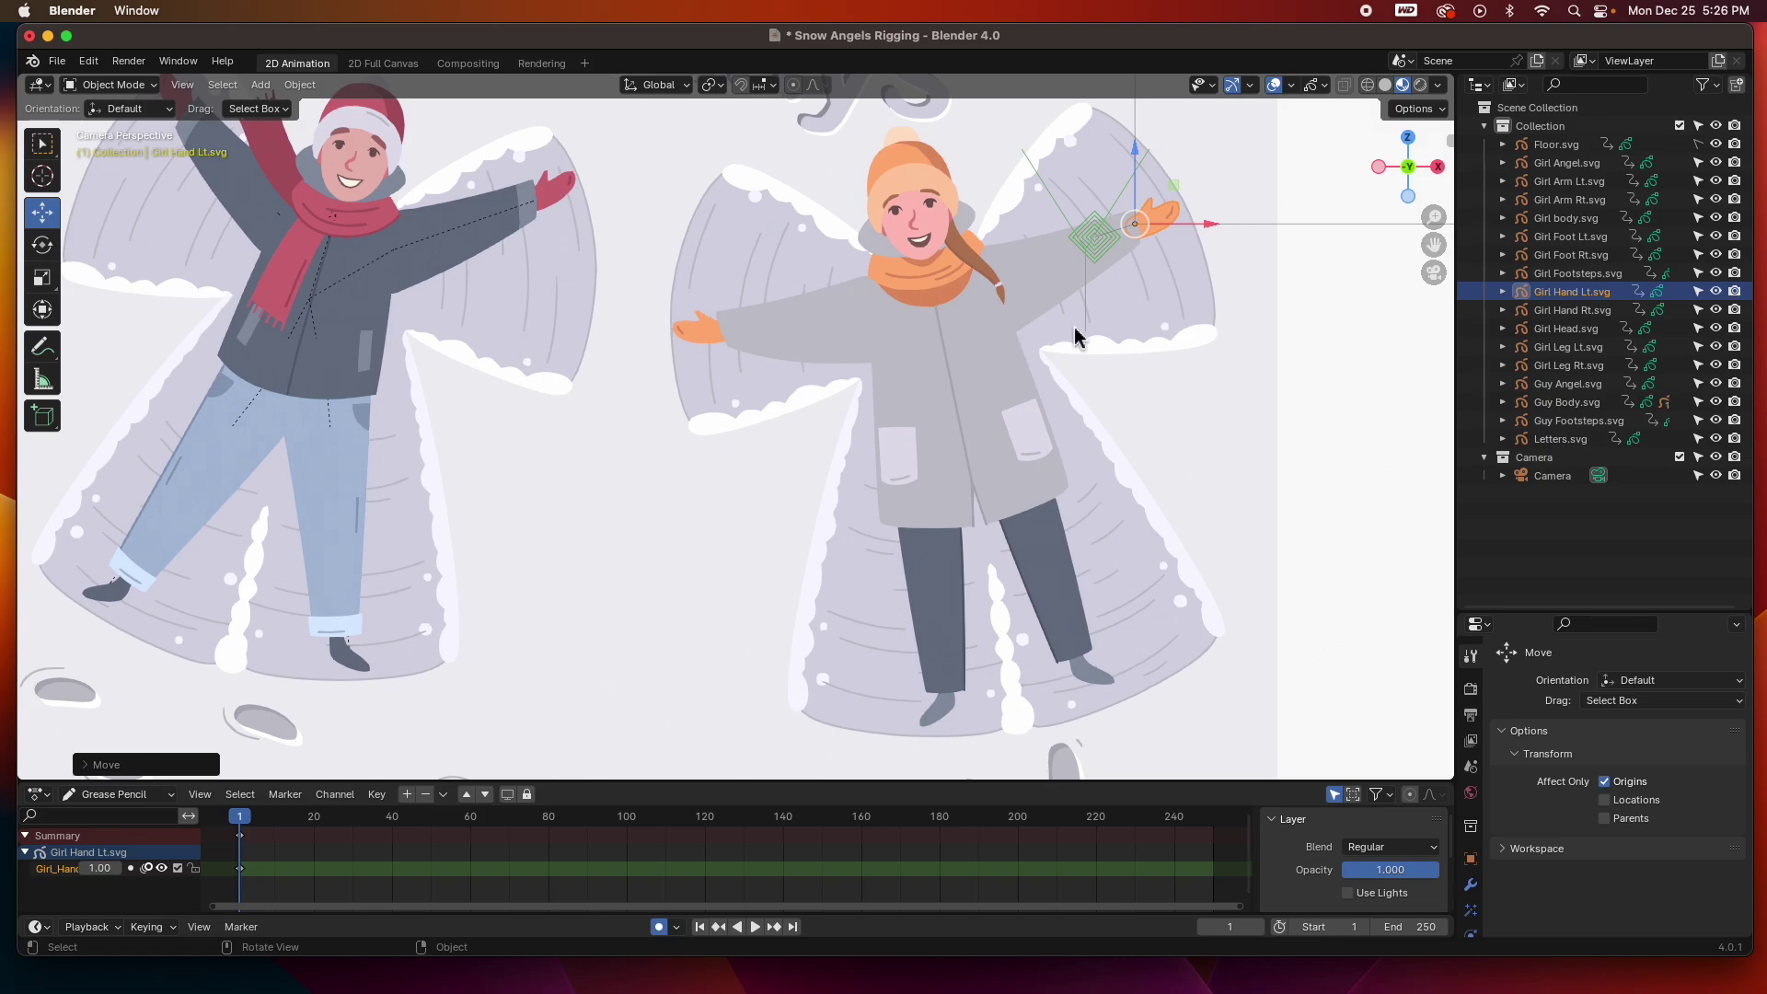
pyautogui.scroll(-2, 1075, 333)
pyautogui.scroll(6, 1069, 328)
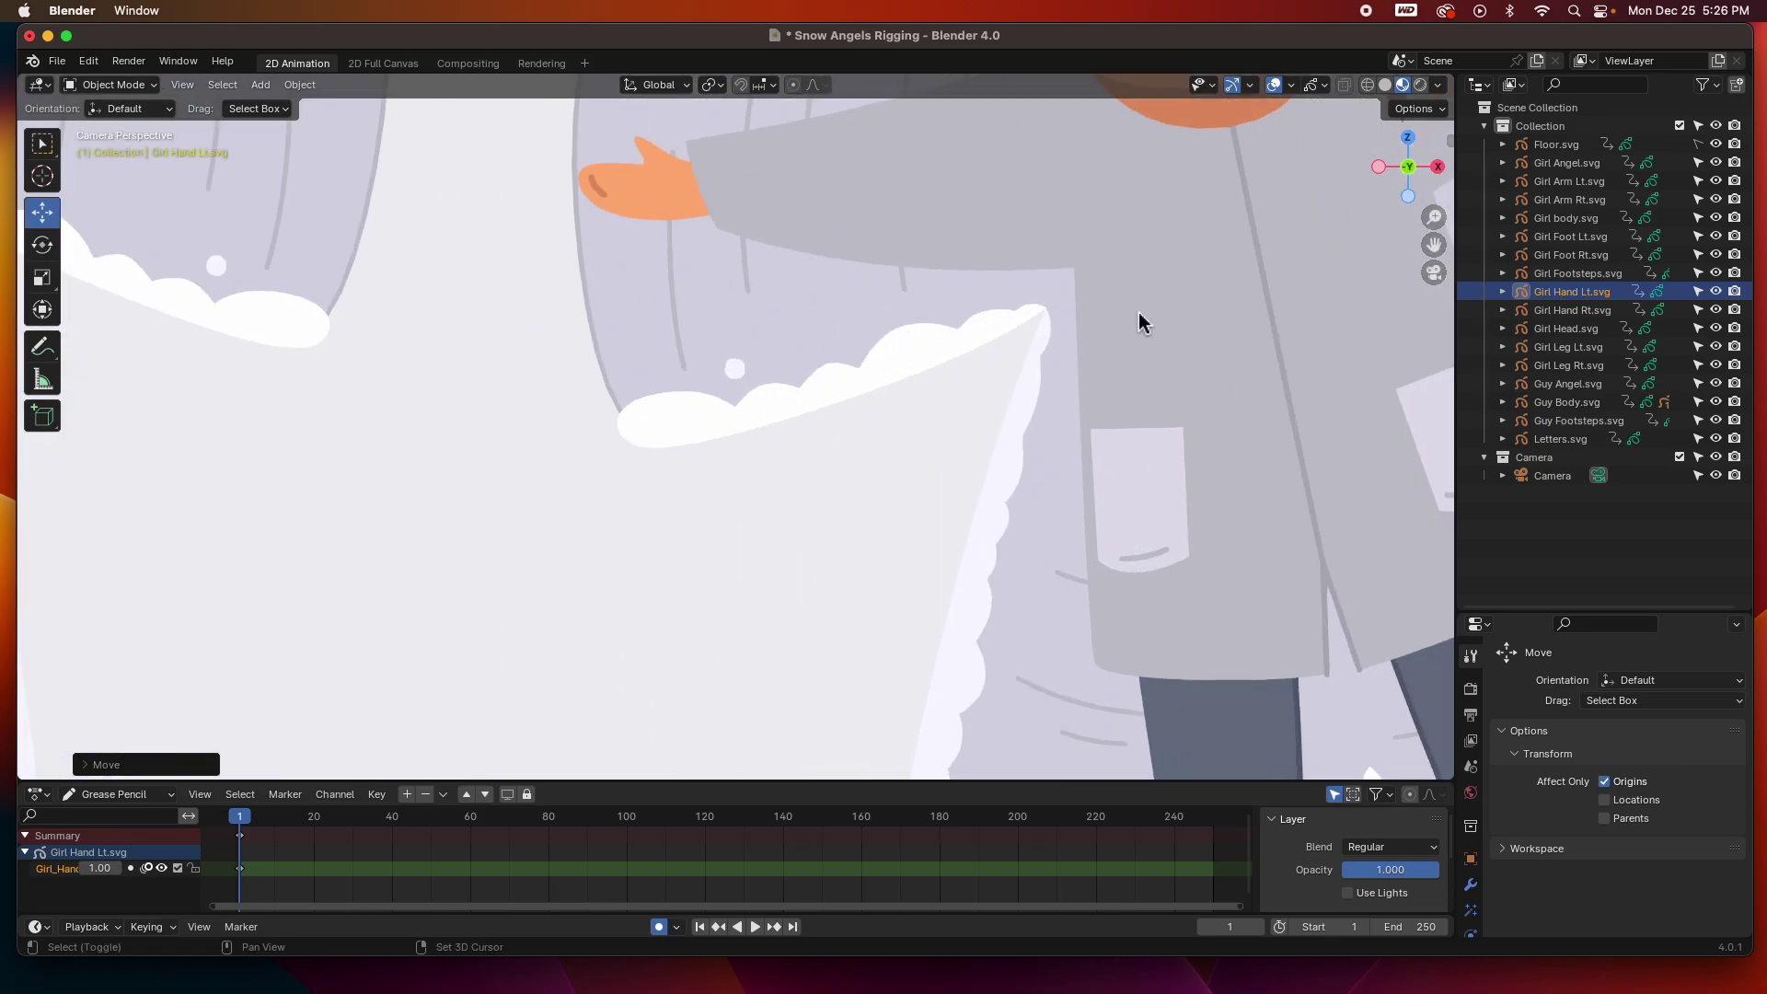
pyautogui.scroll(-4, 1139, 321)
pyautogui.scroll(3, 941, 447)
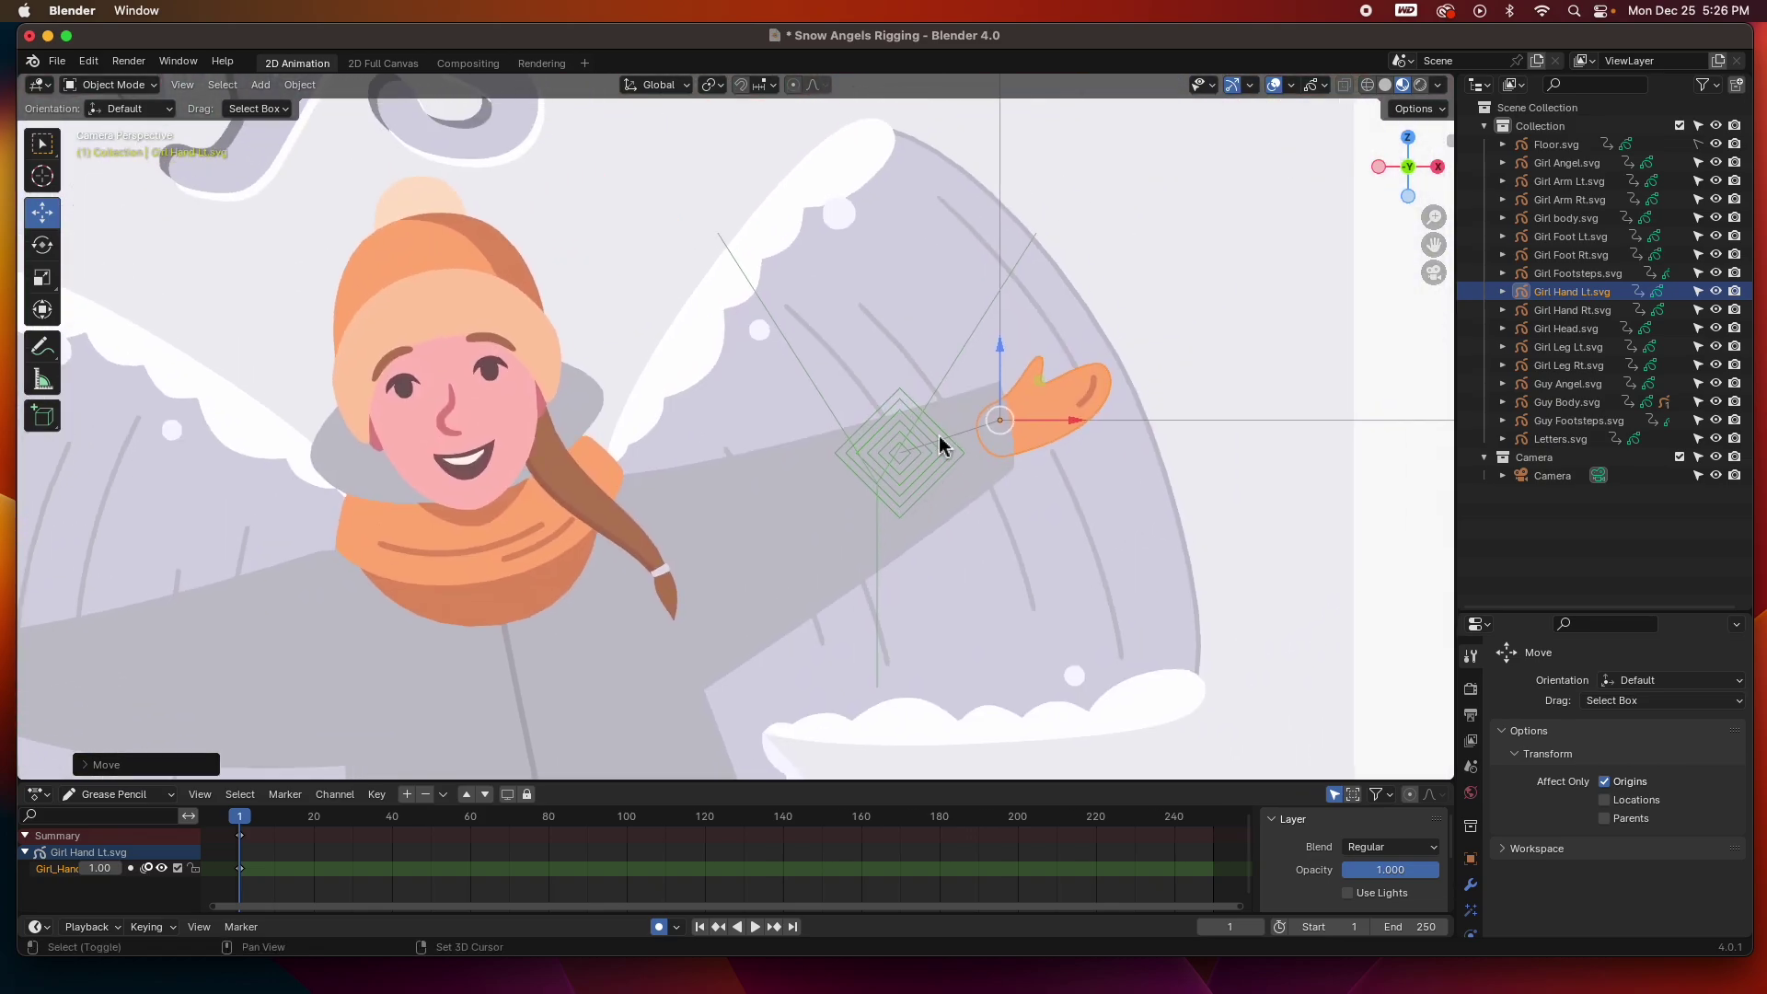
pyautogui.moveTo(999, 420); pyautogui.dragTo(1002, 437)
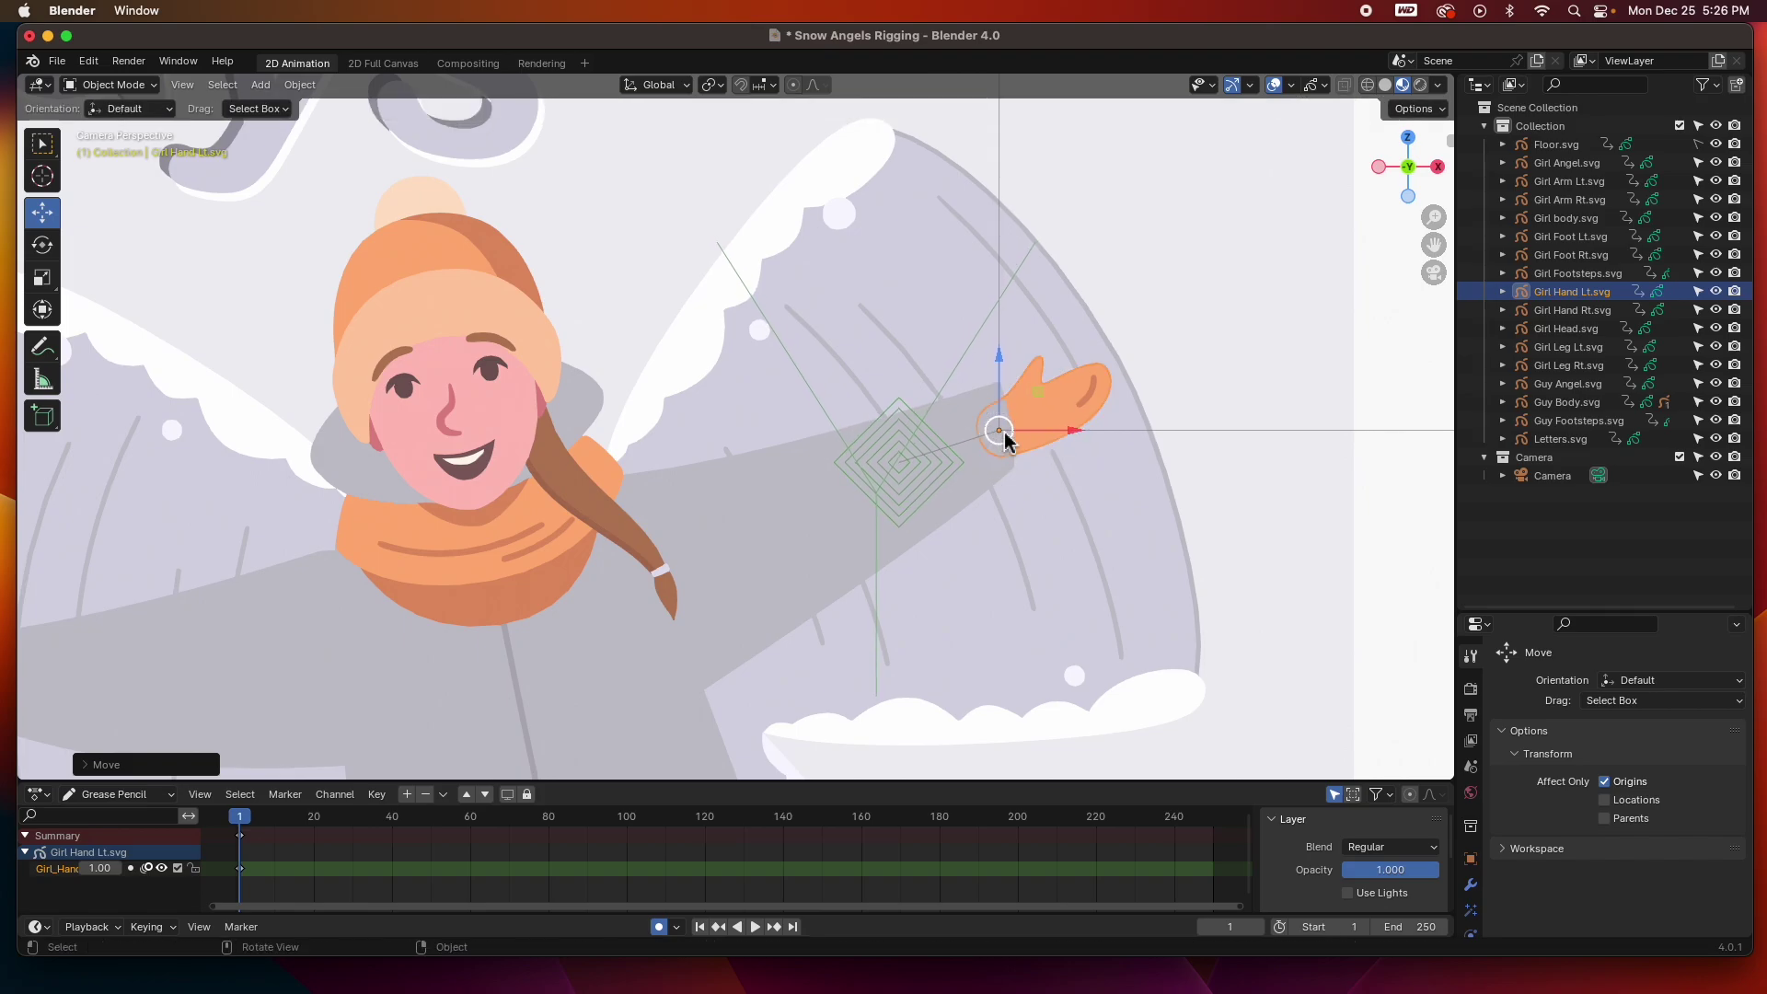
# Move the origin of the girl's head down to the base of her neck at the scarf
pyautogui.click(817, 512)
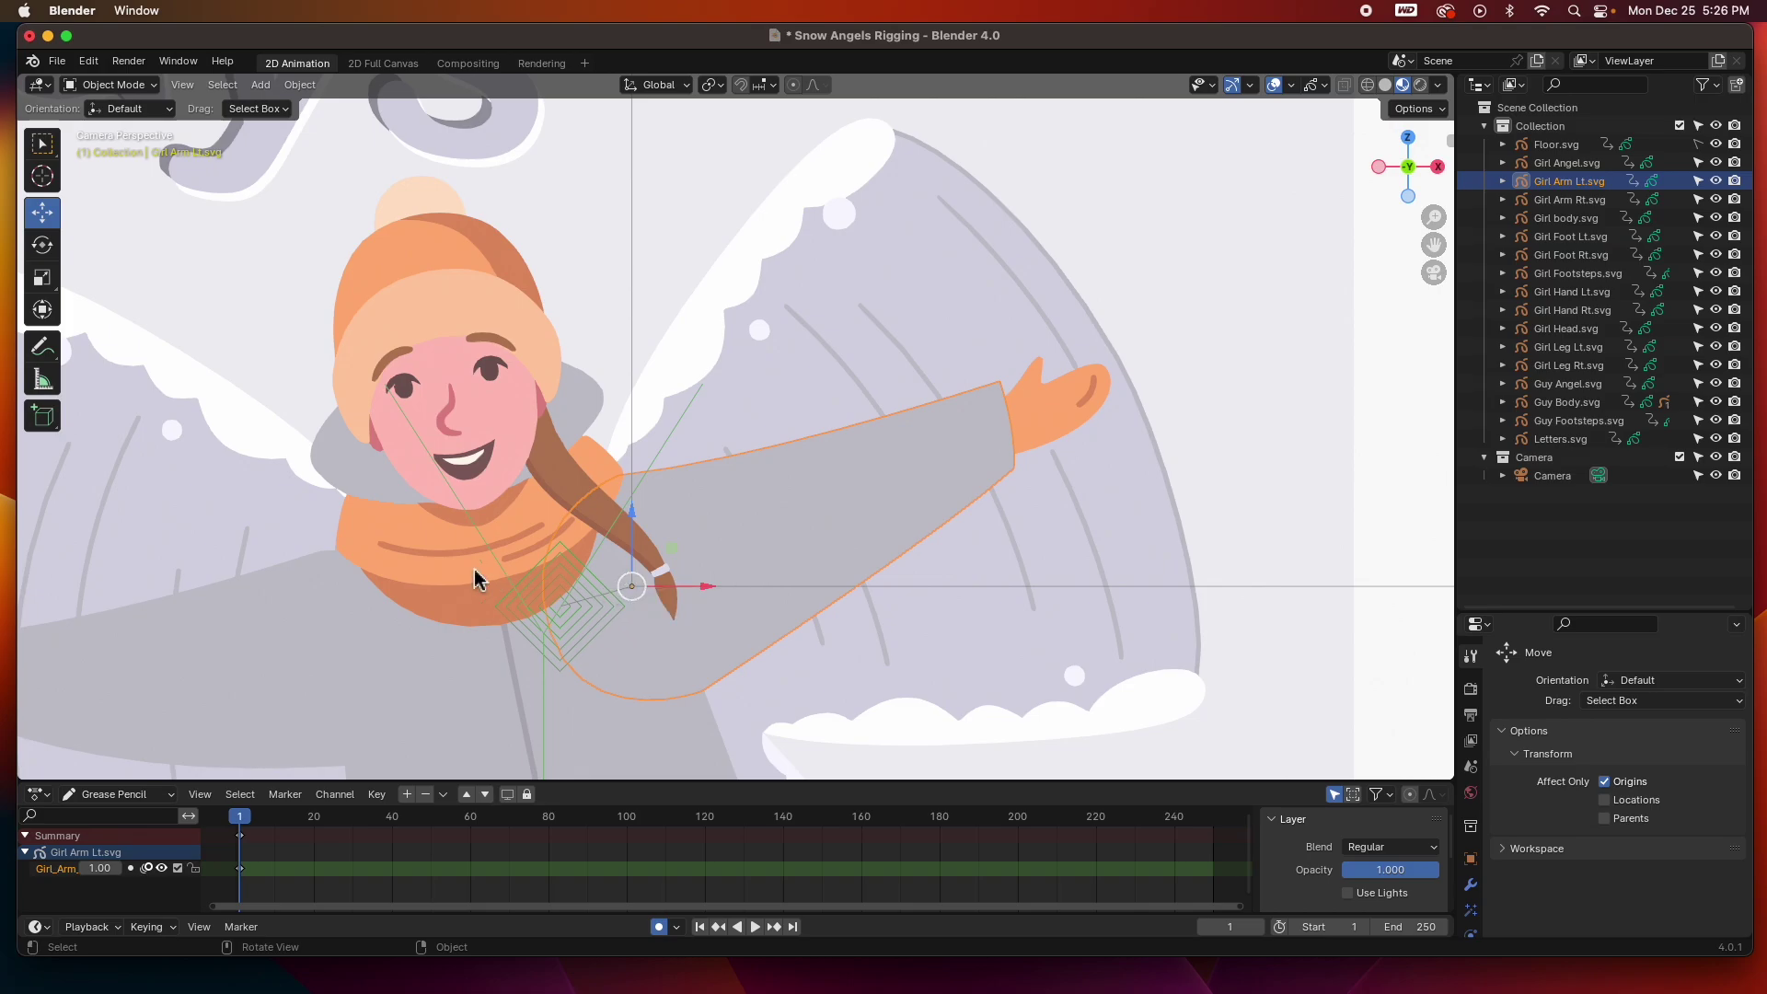
pyautogui.click(448, 274)
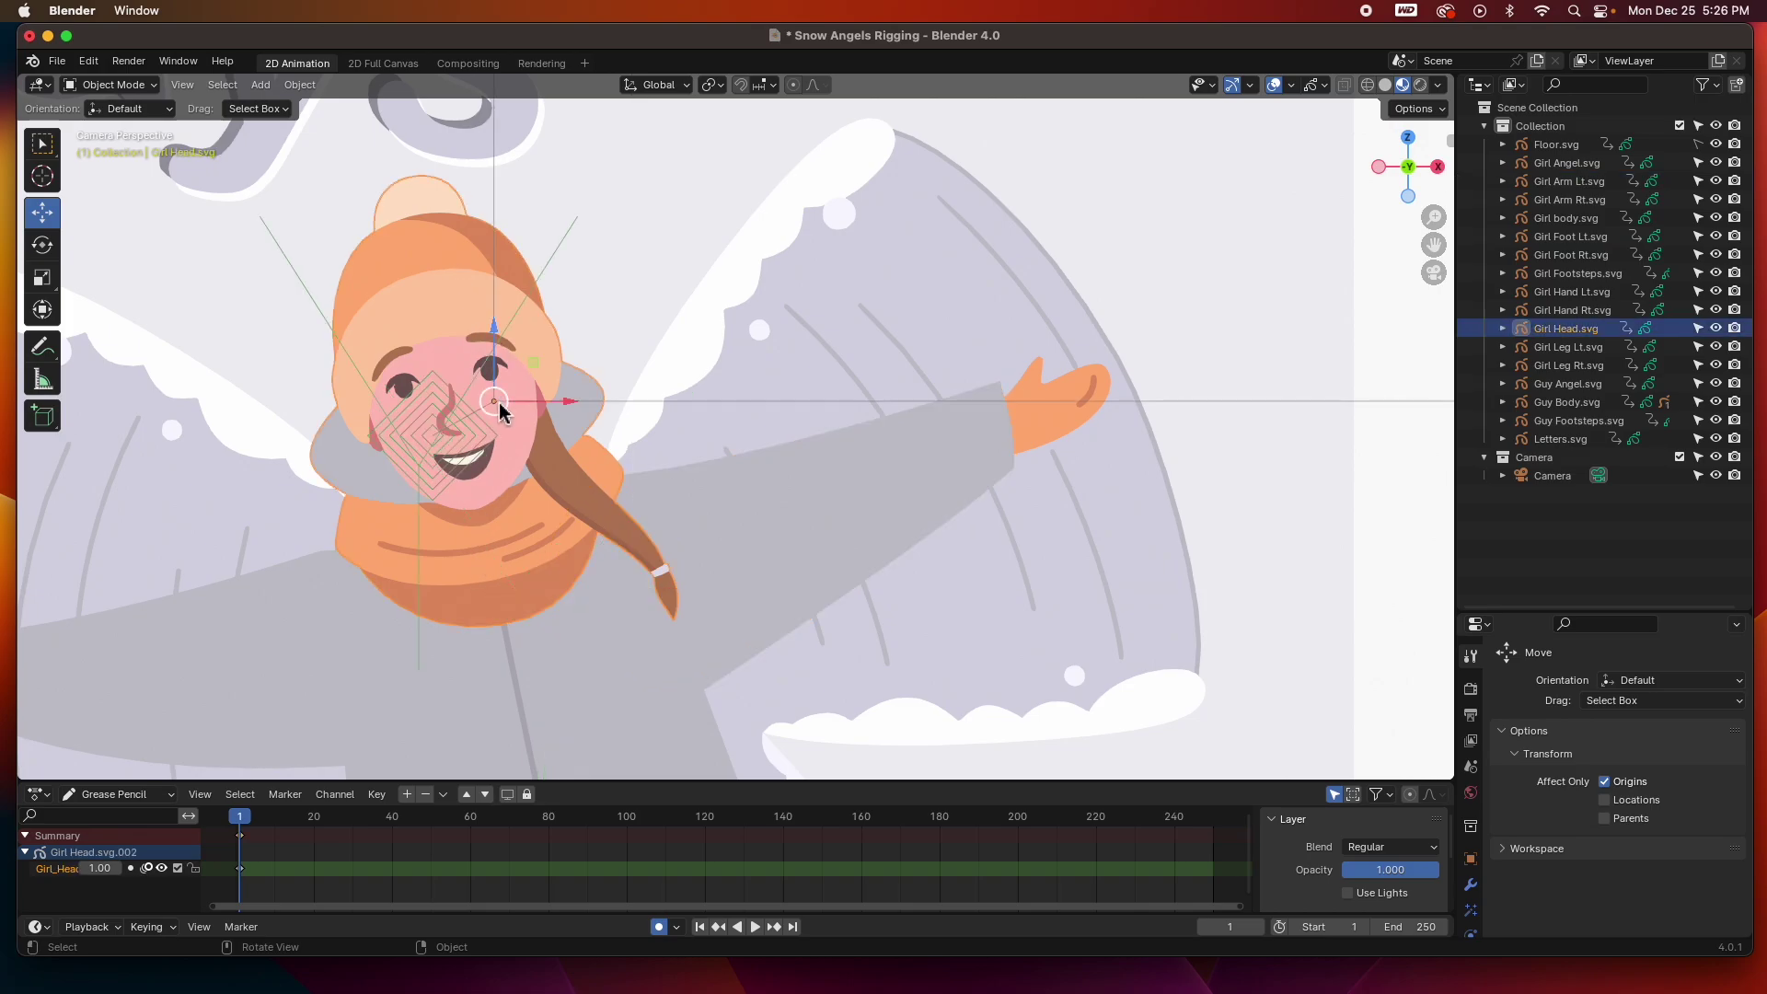
pyautogui.moveTo(497, 407); pyautogui.dragTo(479, 521)
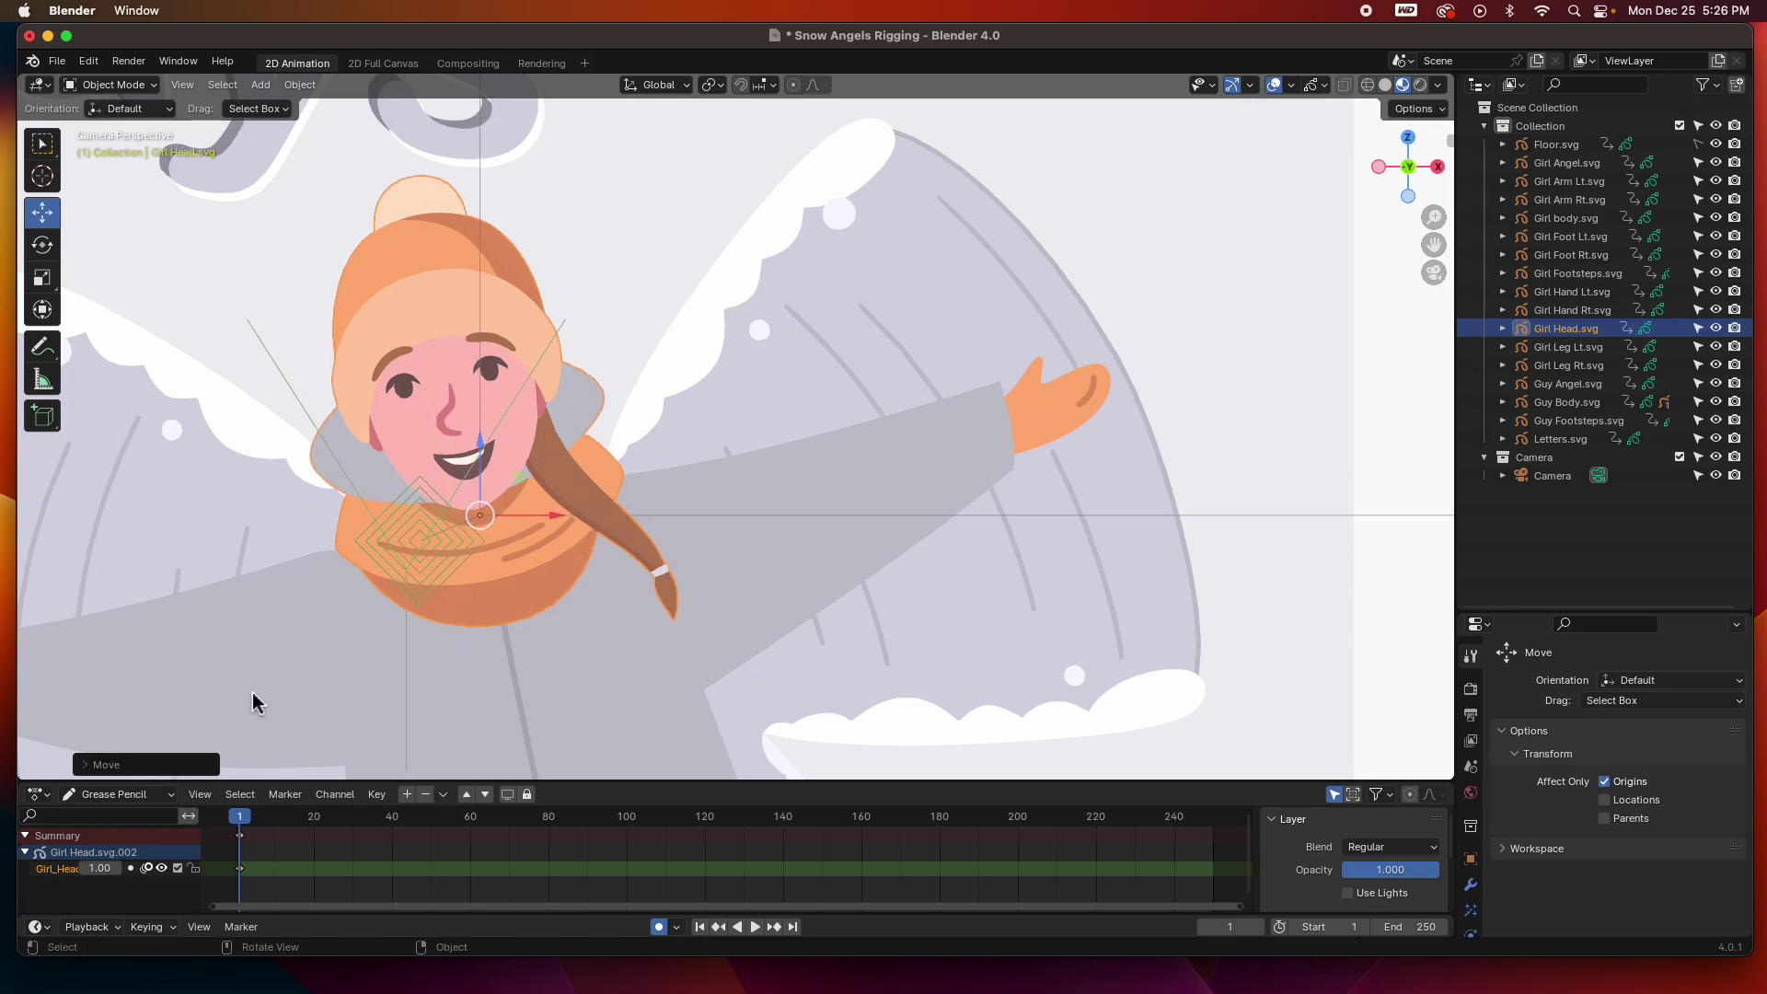
# Move the origin of the girl's right arm to her shoulder and the origin of her right hand to the wrist
pyautogui.keyDown('shift'); pyautogui.moveTo(295, 671); pyautogui.dragTo(766, 375, button='middle'); pyautogui.keyUp('shift')
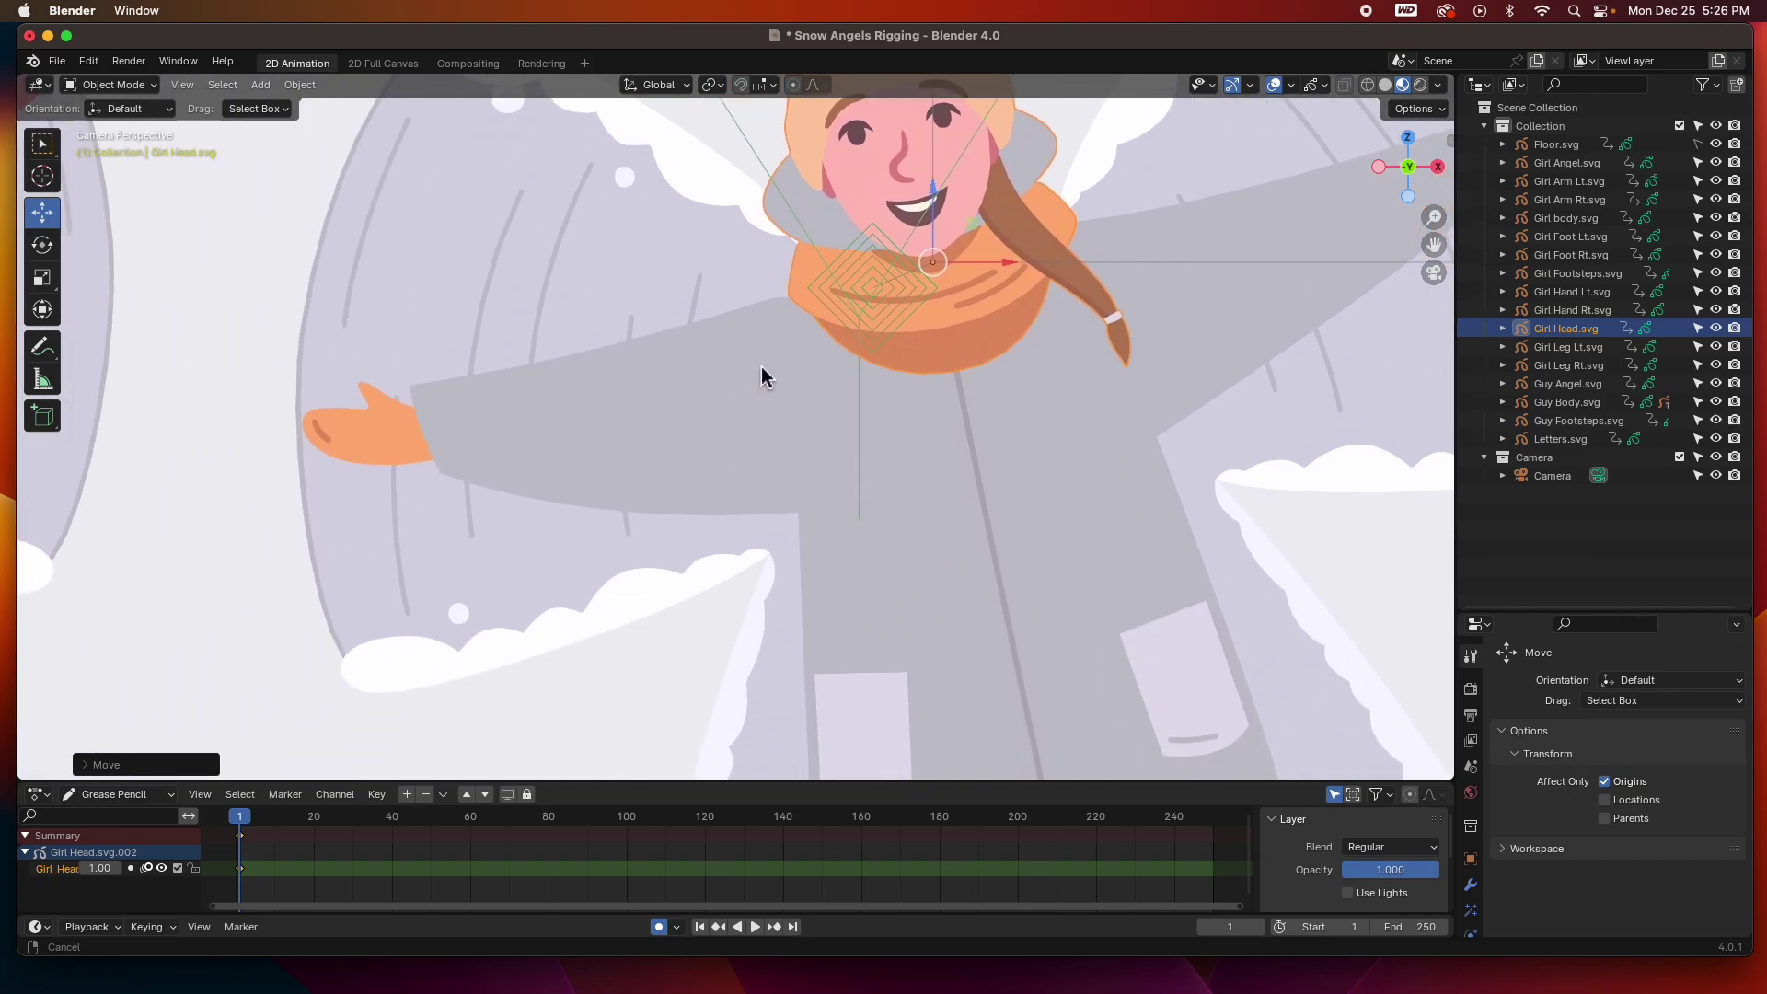
pyautogui.click(639, 357)
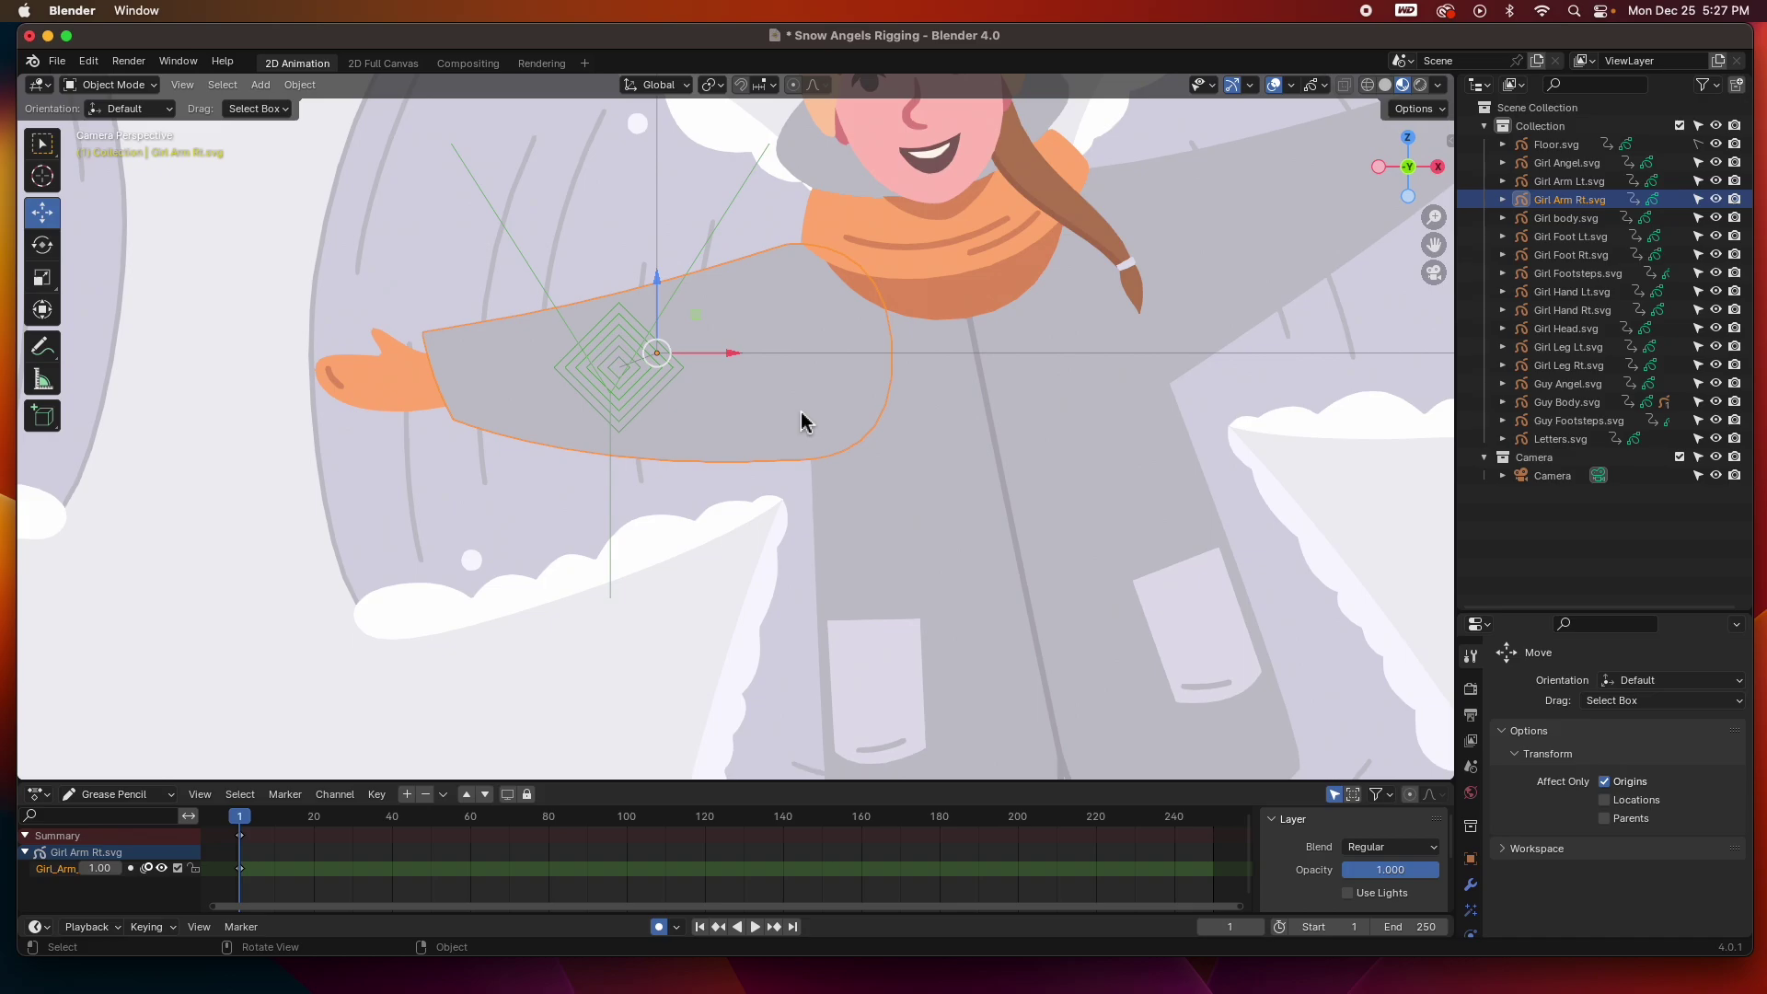
pyautogui.moveTo(656, 355); pyautogui.dragTo(838, 352)
pyautogui.press('Escape')
pyautogui.moveTo(398, 381); pyautogui.dragTo(460, 385)
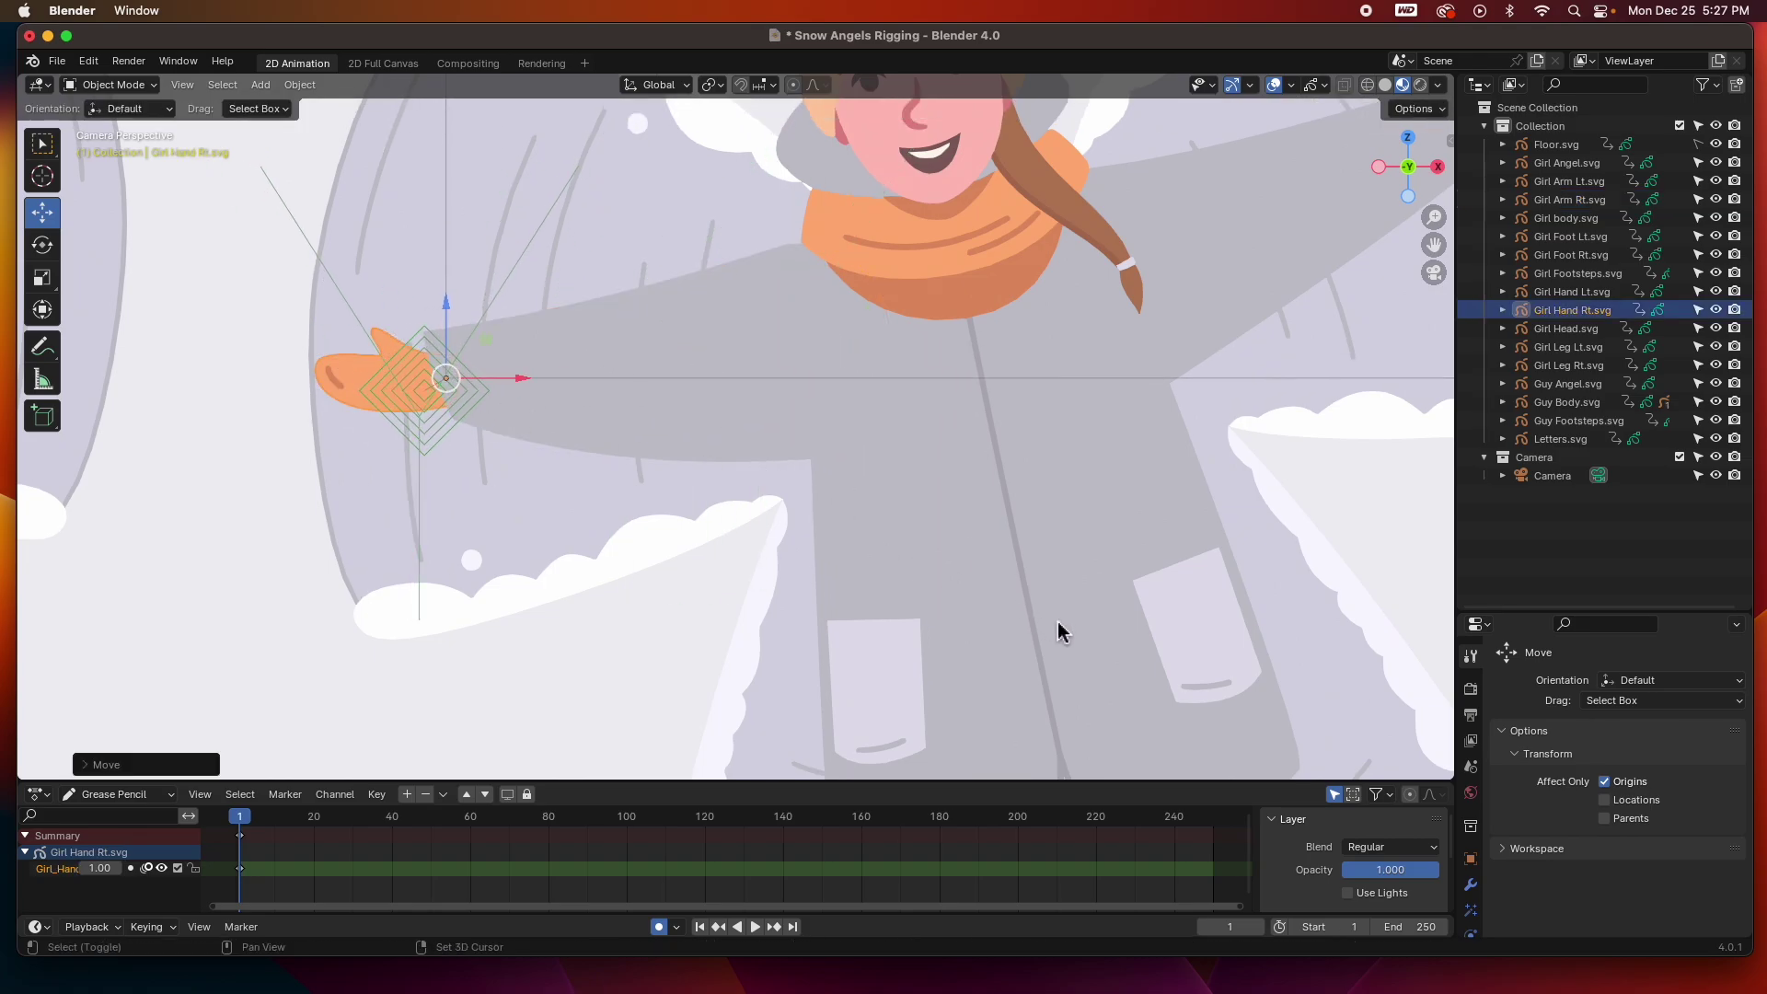
# Move the origins of the girl's left and right legs up to the hip ends beneath the coat
pyautogui.scroll(-10, 994, 515)
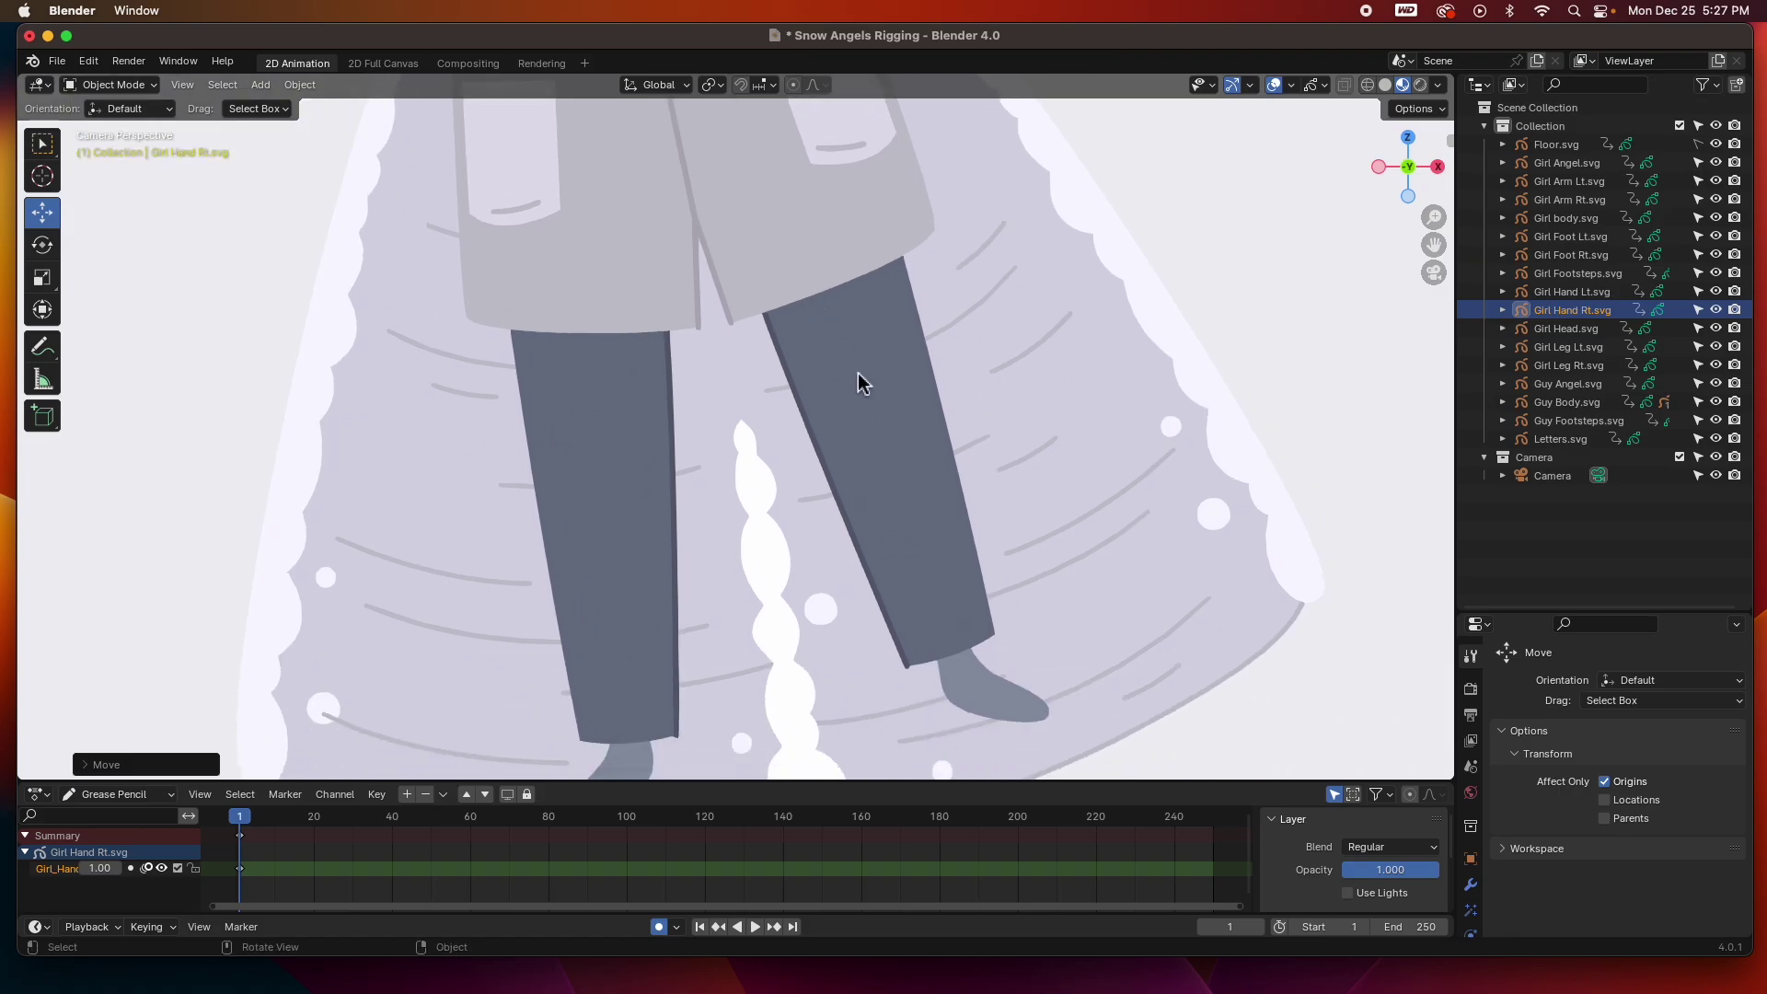
pyautogui.click(858, 382)
pyautogui.moveTo(869, 425); pyautogui.dragTo(820, 245)
pyautogui.click(592, 489)
pyautogui.moveTo(592, 489); pyautogui.dragTo(584, 296)
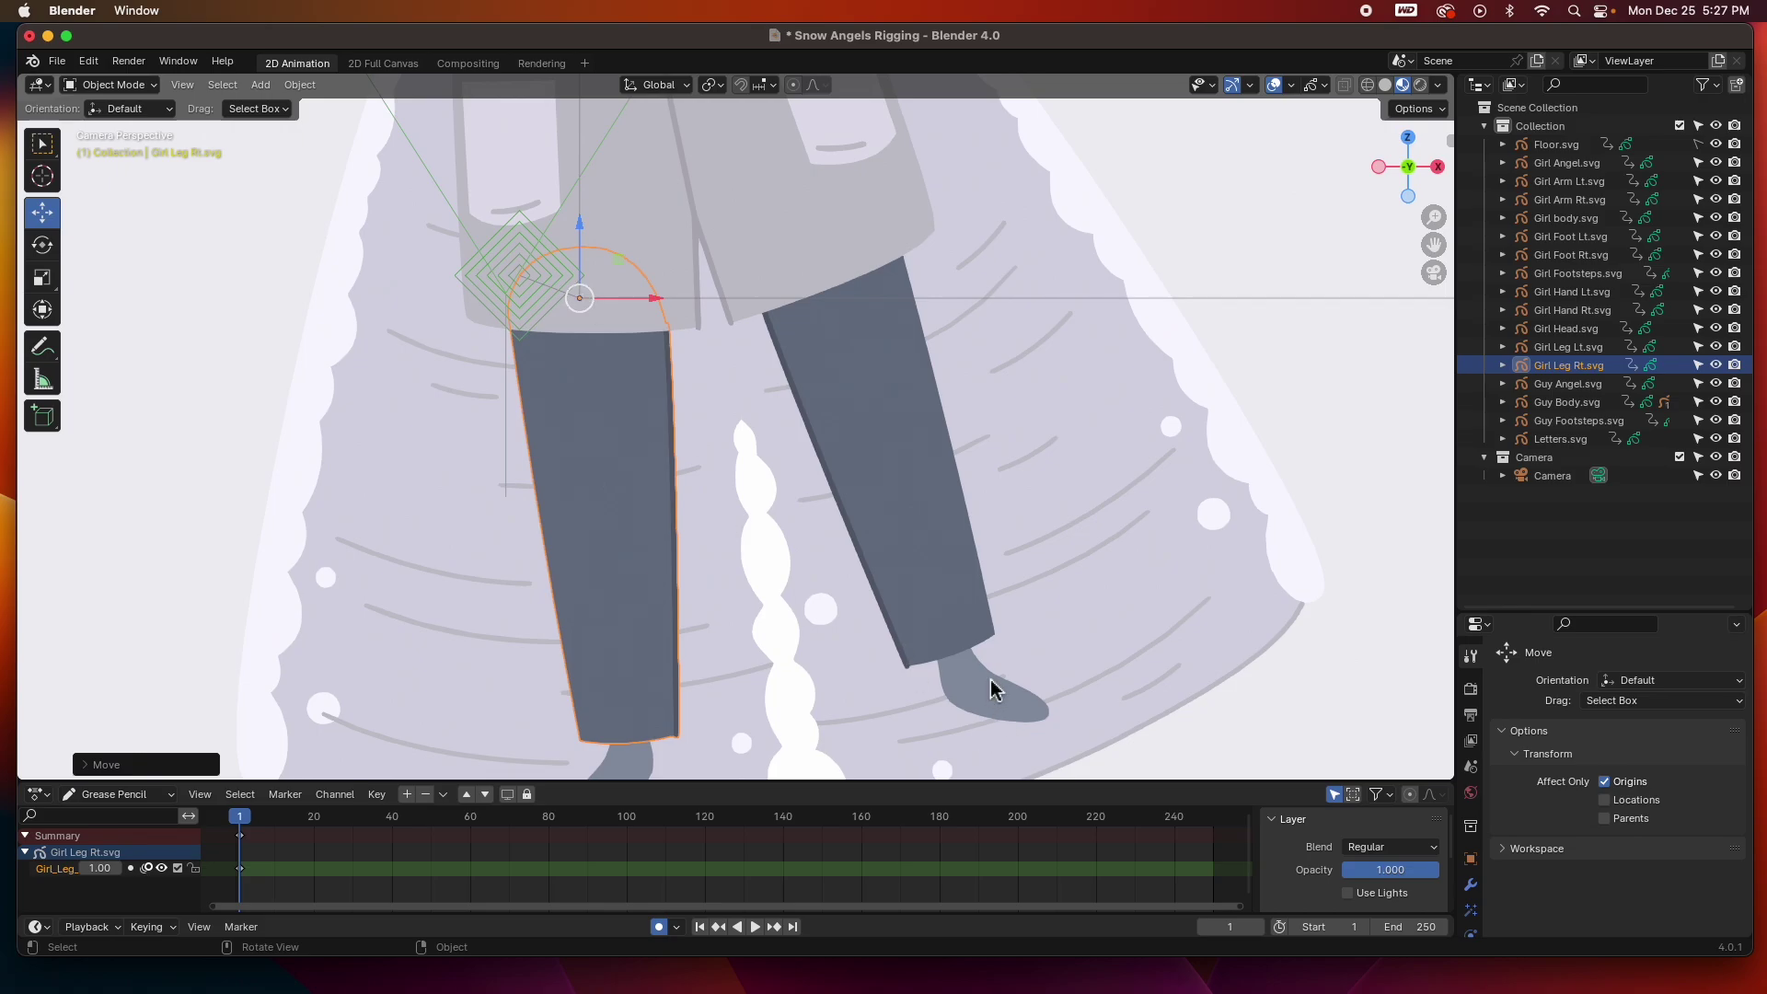
# Move the origins of the girl's left and right feet to the ankles at the trouser hems
pyautogui.click(988, 667)
pyautogui.moveTo(988, 666); pyautogui.dragTo(952, 645)
pyautogui.click(631, 736)
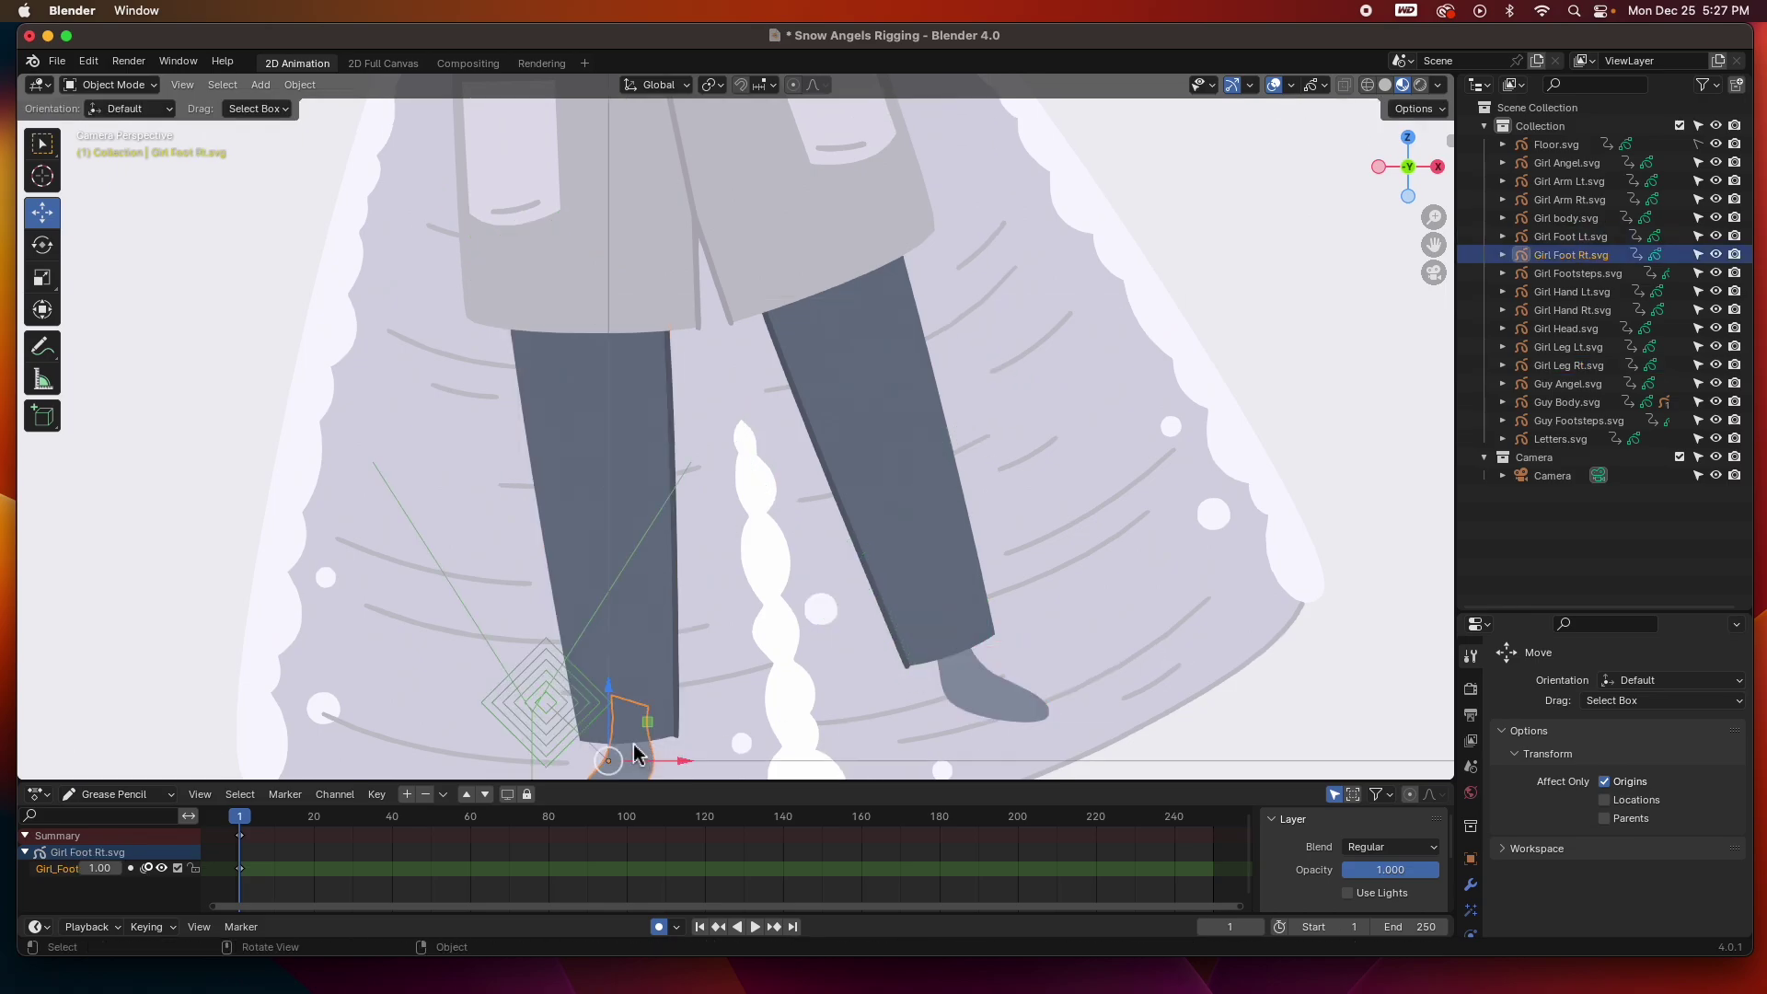
pyautogui.moveTo(631, 736); pyautogui.dragTo(619, 718)
# Place the origin of the girl's body near the middle of her coat and turn off Affect Only Origins
pyautogui.scroll(-3, 828, 466)
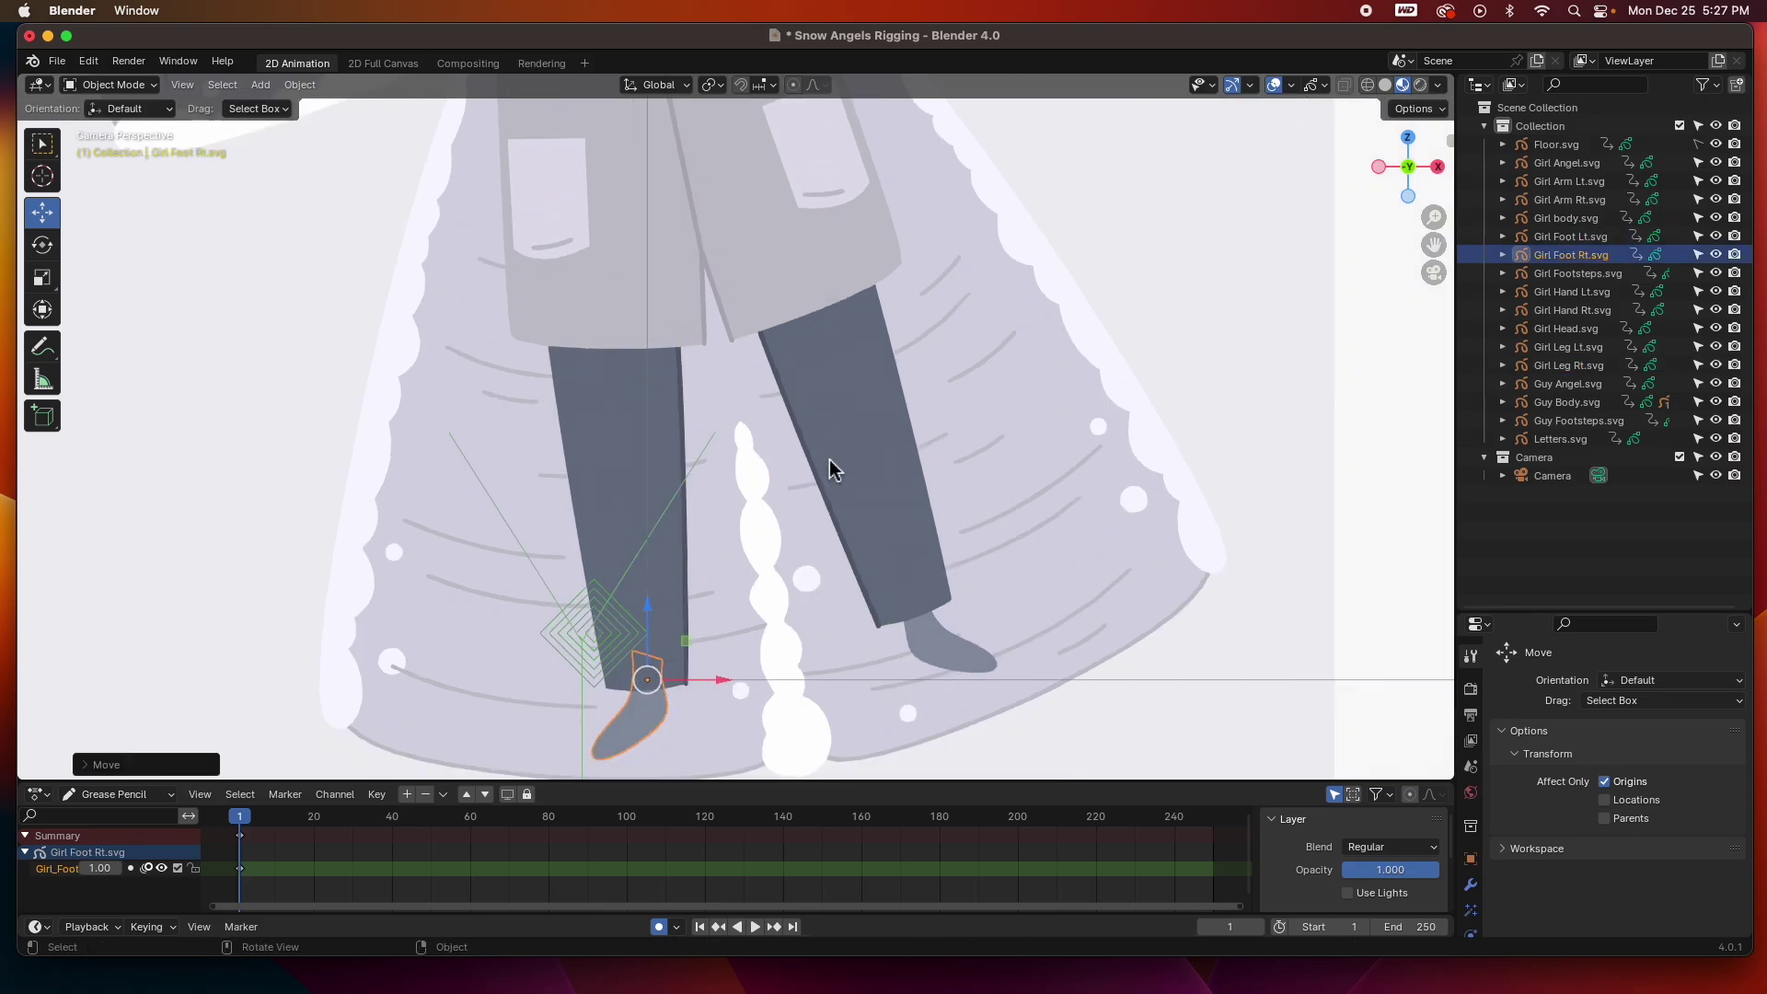
pyautogui.scroll(5, 872, 625)
pyautogui.click(872, 626)
pyautogui.moveTo(772, 436); pyautogui.dragTo(747, 419)
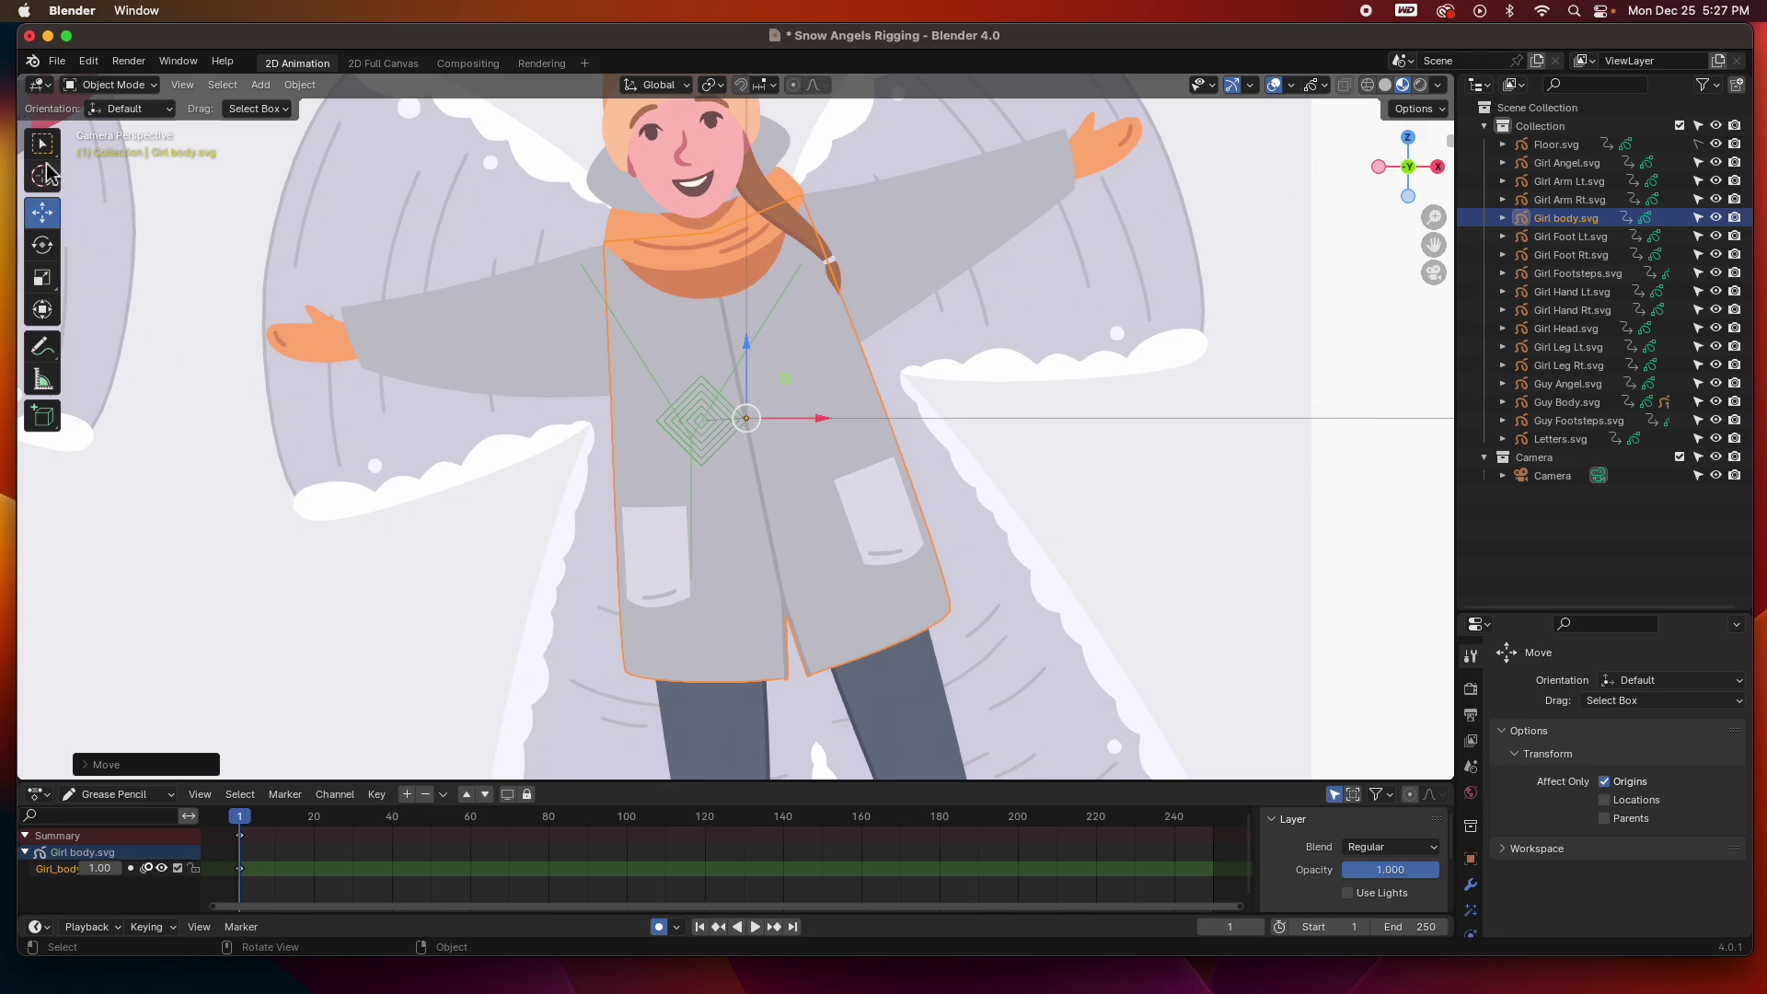
pyautogui.click(1434, 110)
pyautogui.click(1439, 177)
# Test-rotate the girl's left and right arms about their new shoulder origins, undoing each rotation
pyautogui.click(905, 239)
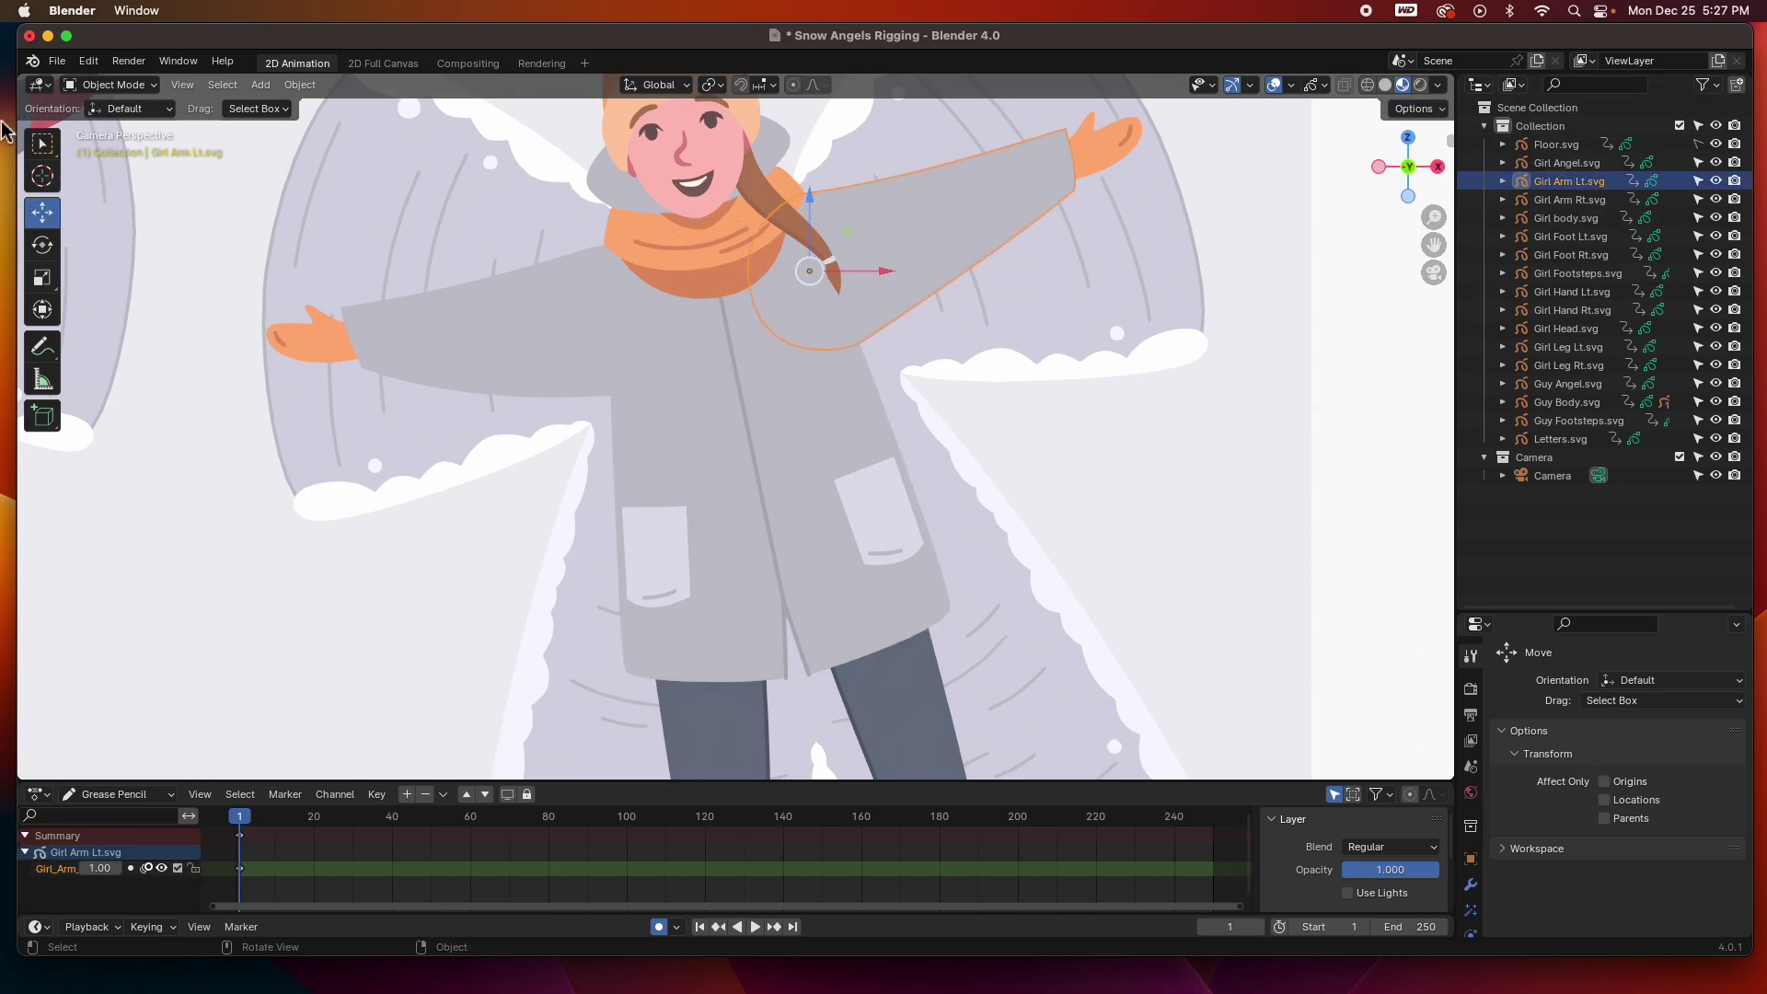
pyautogui.click(42, 244)
pyautogui.moveTo(863, 237); pyautogui.dragTo(856, 184)
pyautogui.click(497, 343)
pyautogui.moveTo(573, 275); pyautogui.dragTo(633, 286)
pyautogui.hotkey('alt', 'z')
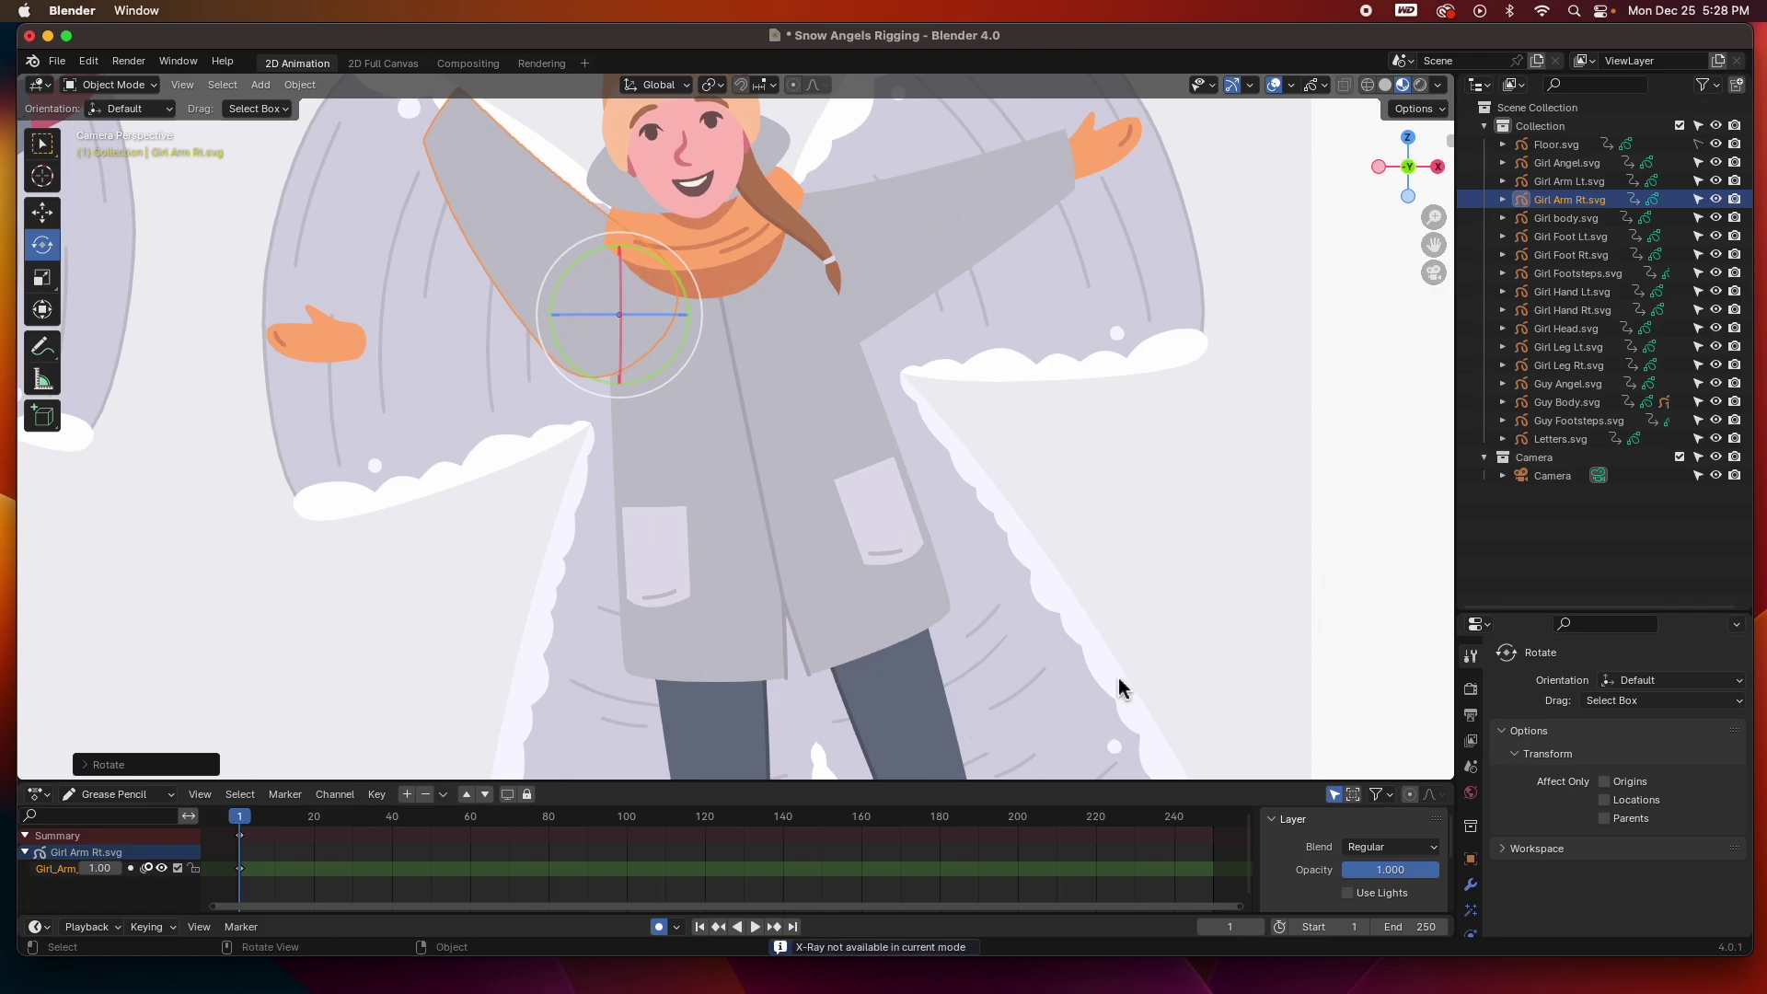
# Test-rotate the girl's left leg about its hip origin, undo the rotation and clear the selection
pyautogui.click(893, 718)
pyautogui.scroll(-3, 893, 718)
pyautogui.moveTo(860, 585)
pyautogui.mouseDown()
pyautogui.moveTo(886, 566)
pyautogui.moveTo(882, 591)
pyautogui.mouseUp()
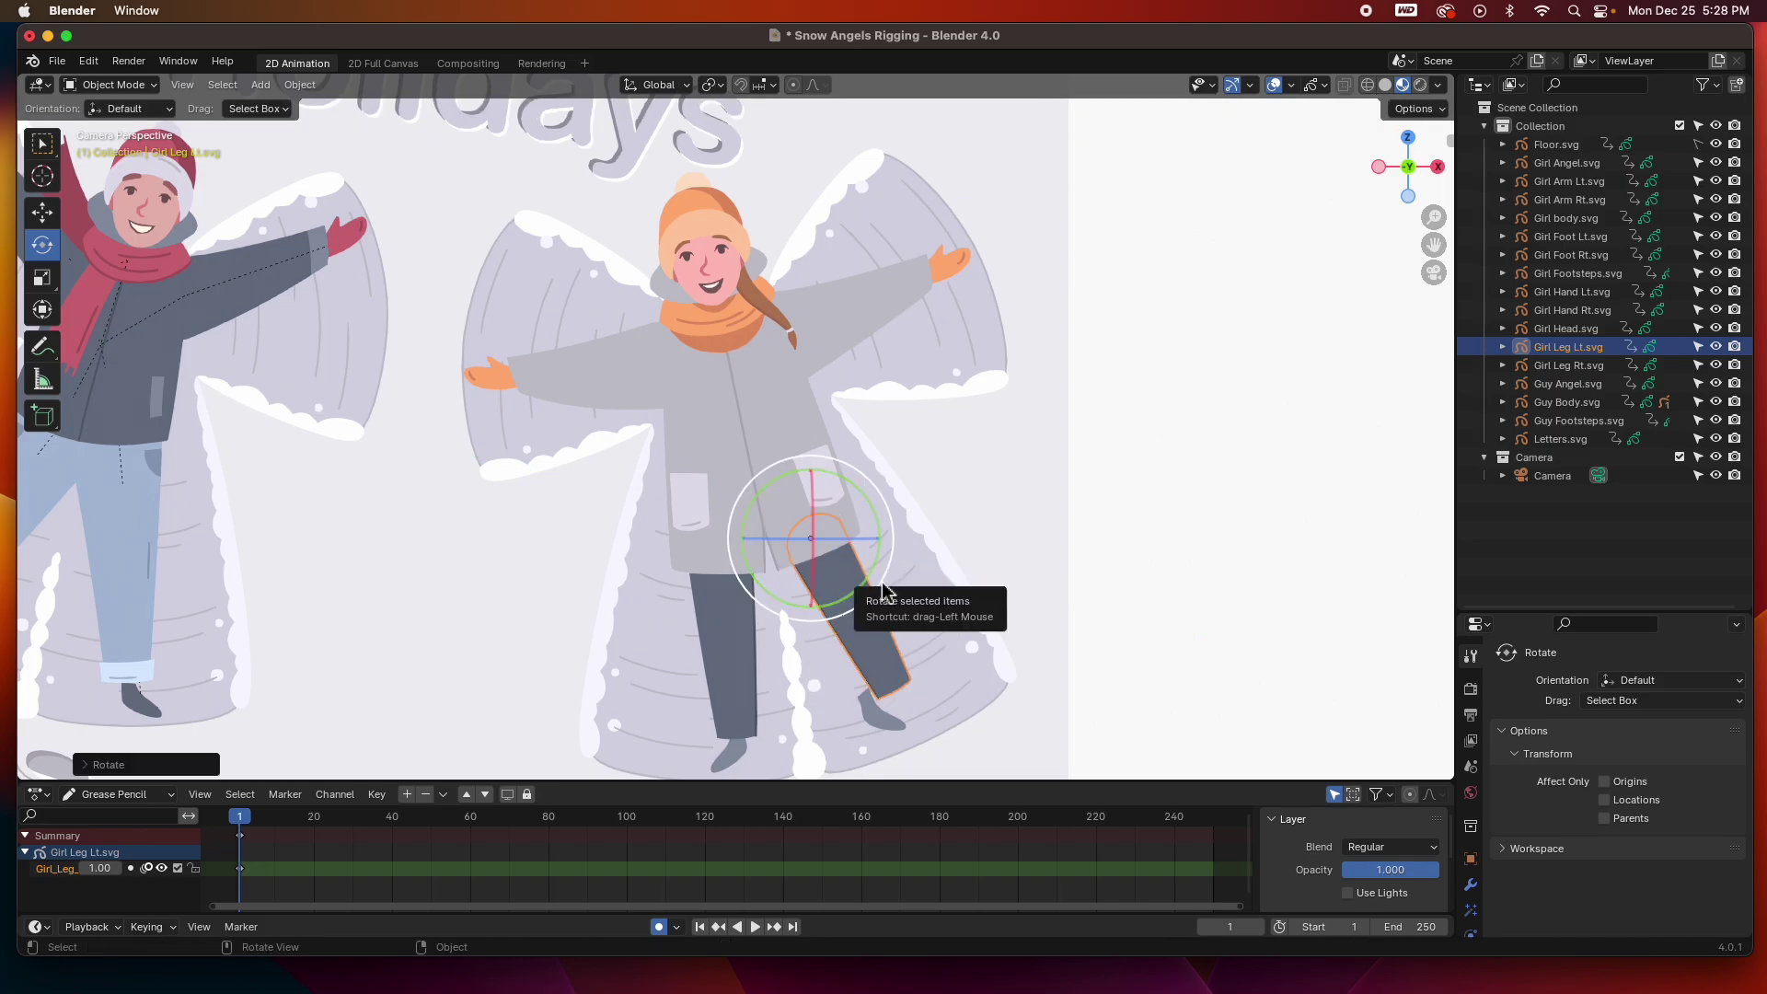
pyautogui.hotkey('ctrl', 'z')
pyautogui.click(1144, 580)
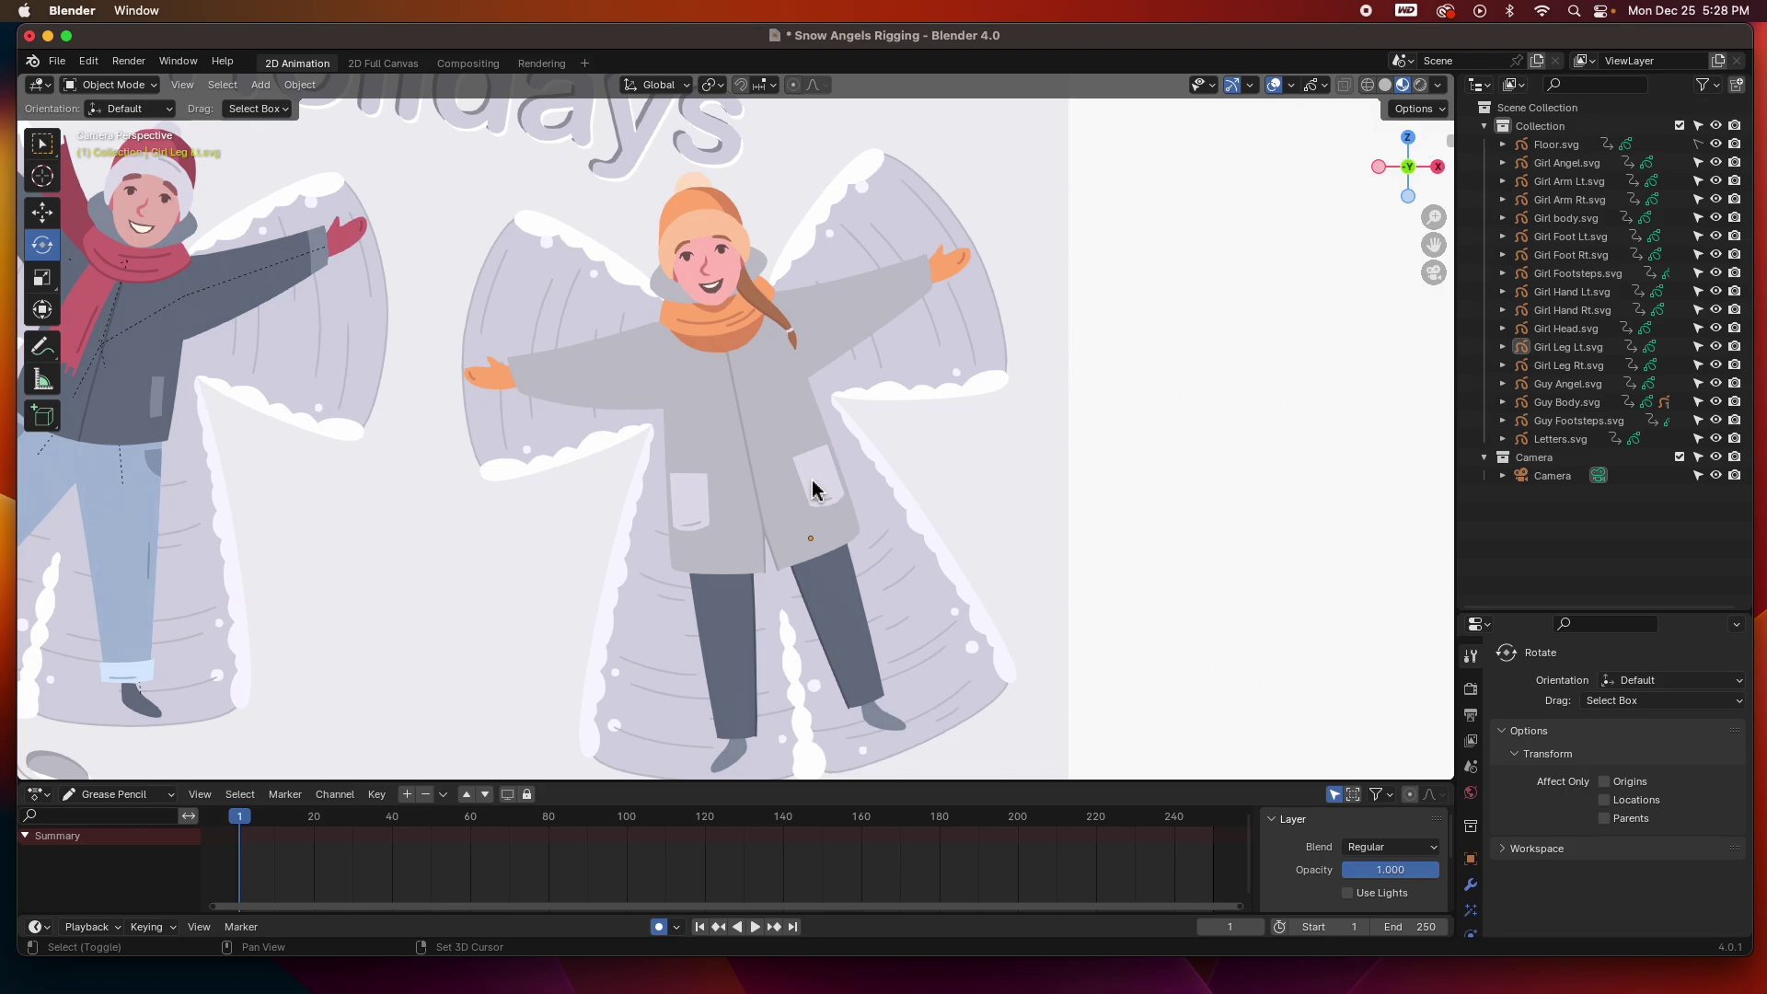
# Parent the girl's left and right hands to their matching arms with the Object option
pyautogui.keyDown('shift'); pyautogui.moveTo(770, 485); pyautogui.dragTo(800, 445, button='middle'); pyautogui.keyUp('shift')
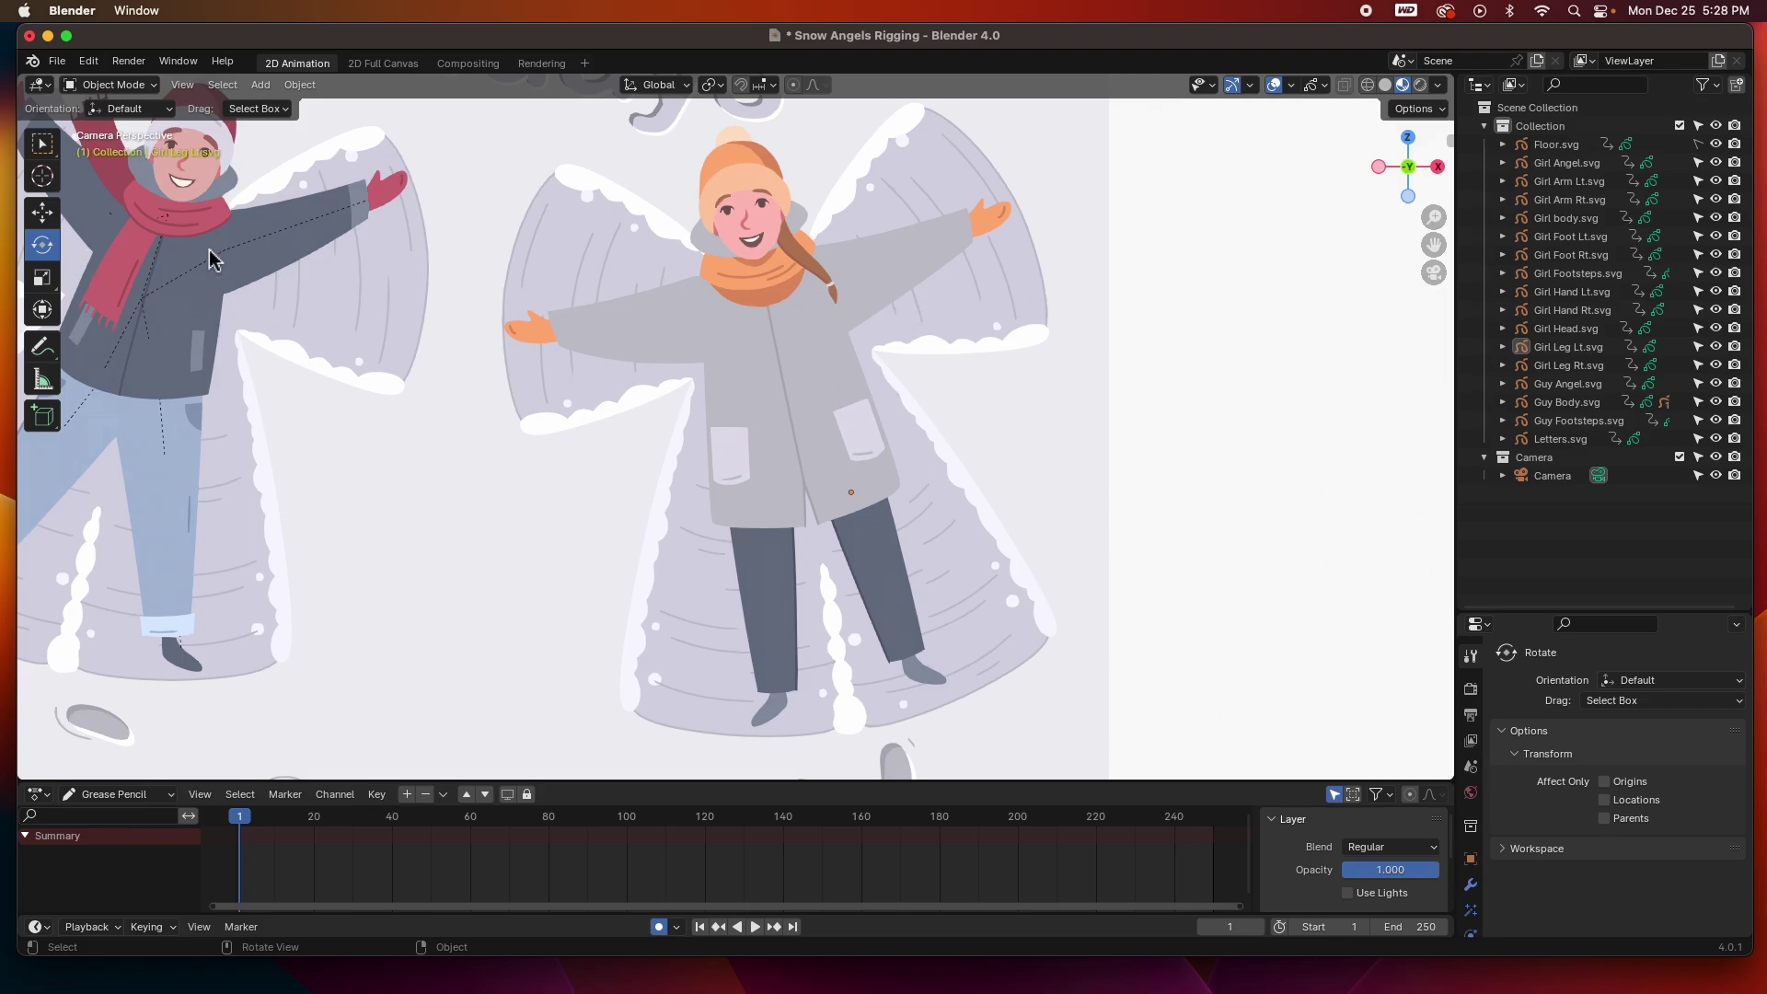
pyautogui.click(989, 230)
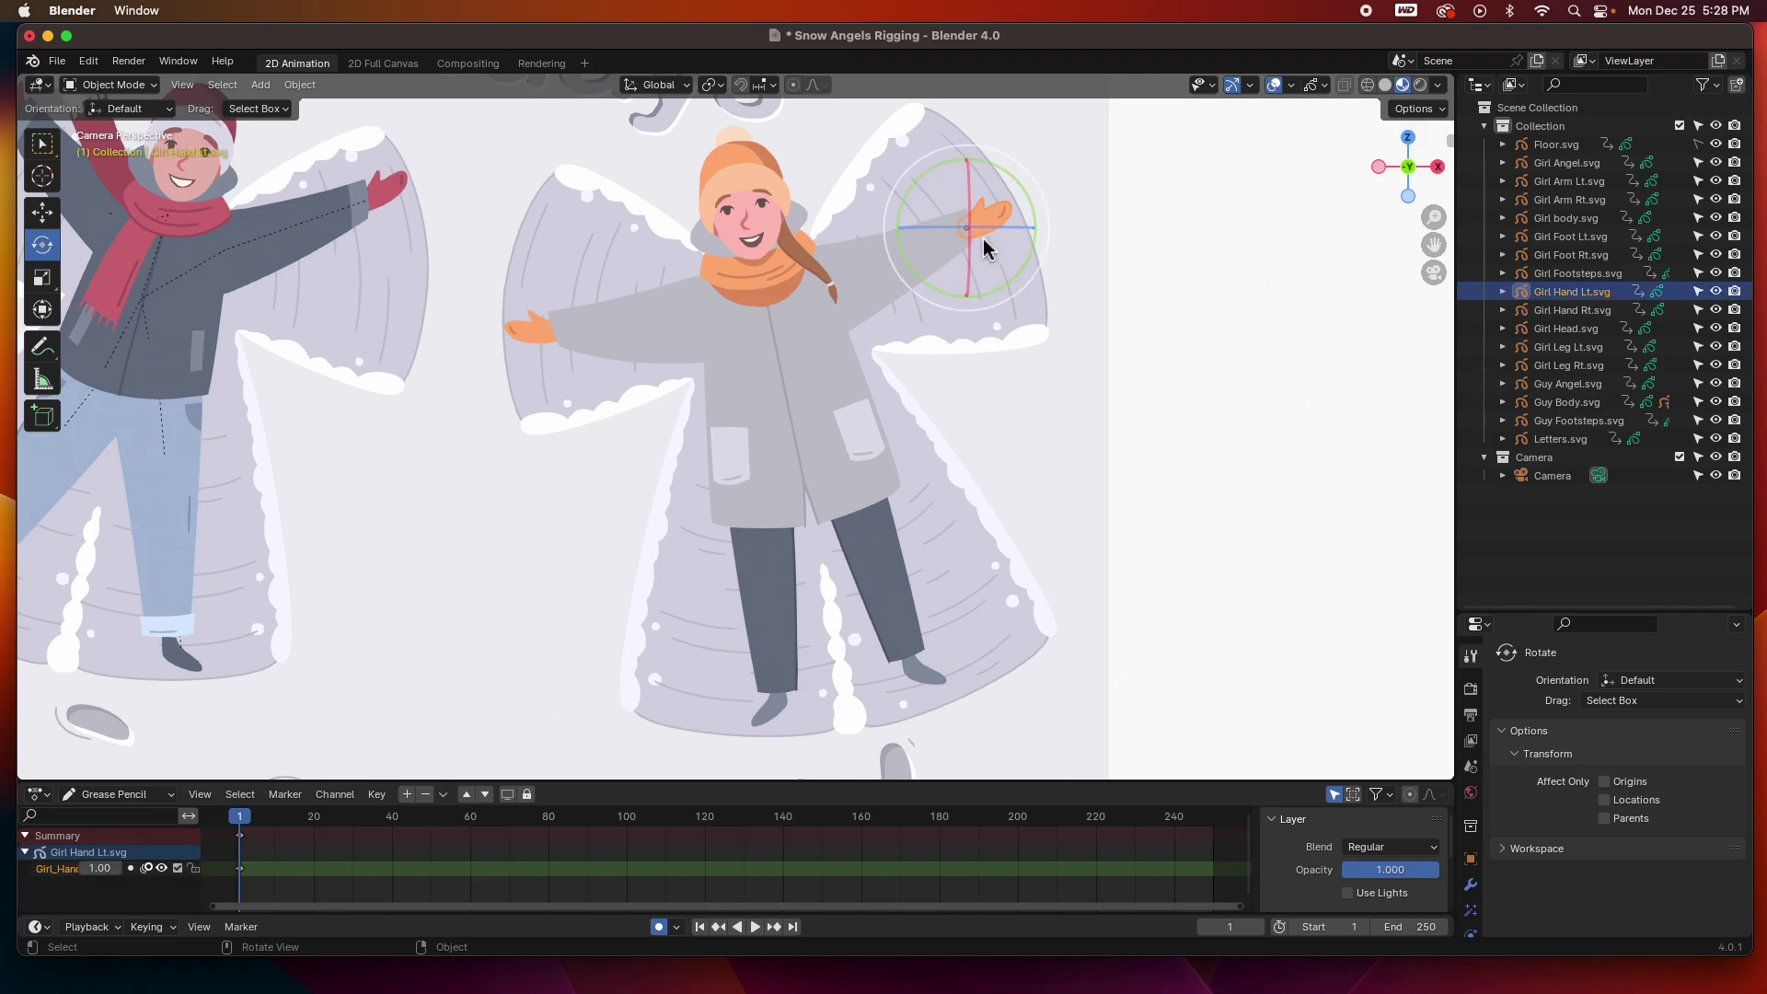
pyautogui.keyDown('shift'); pyautogui.click(862, 266); pyautogui.keyUp('shift')
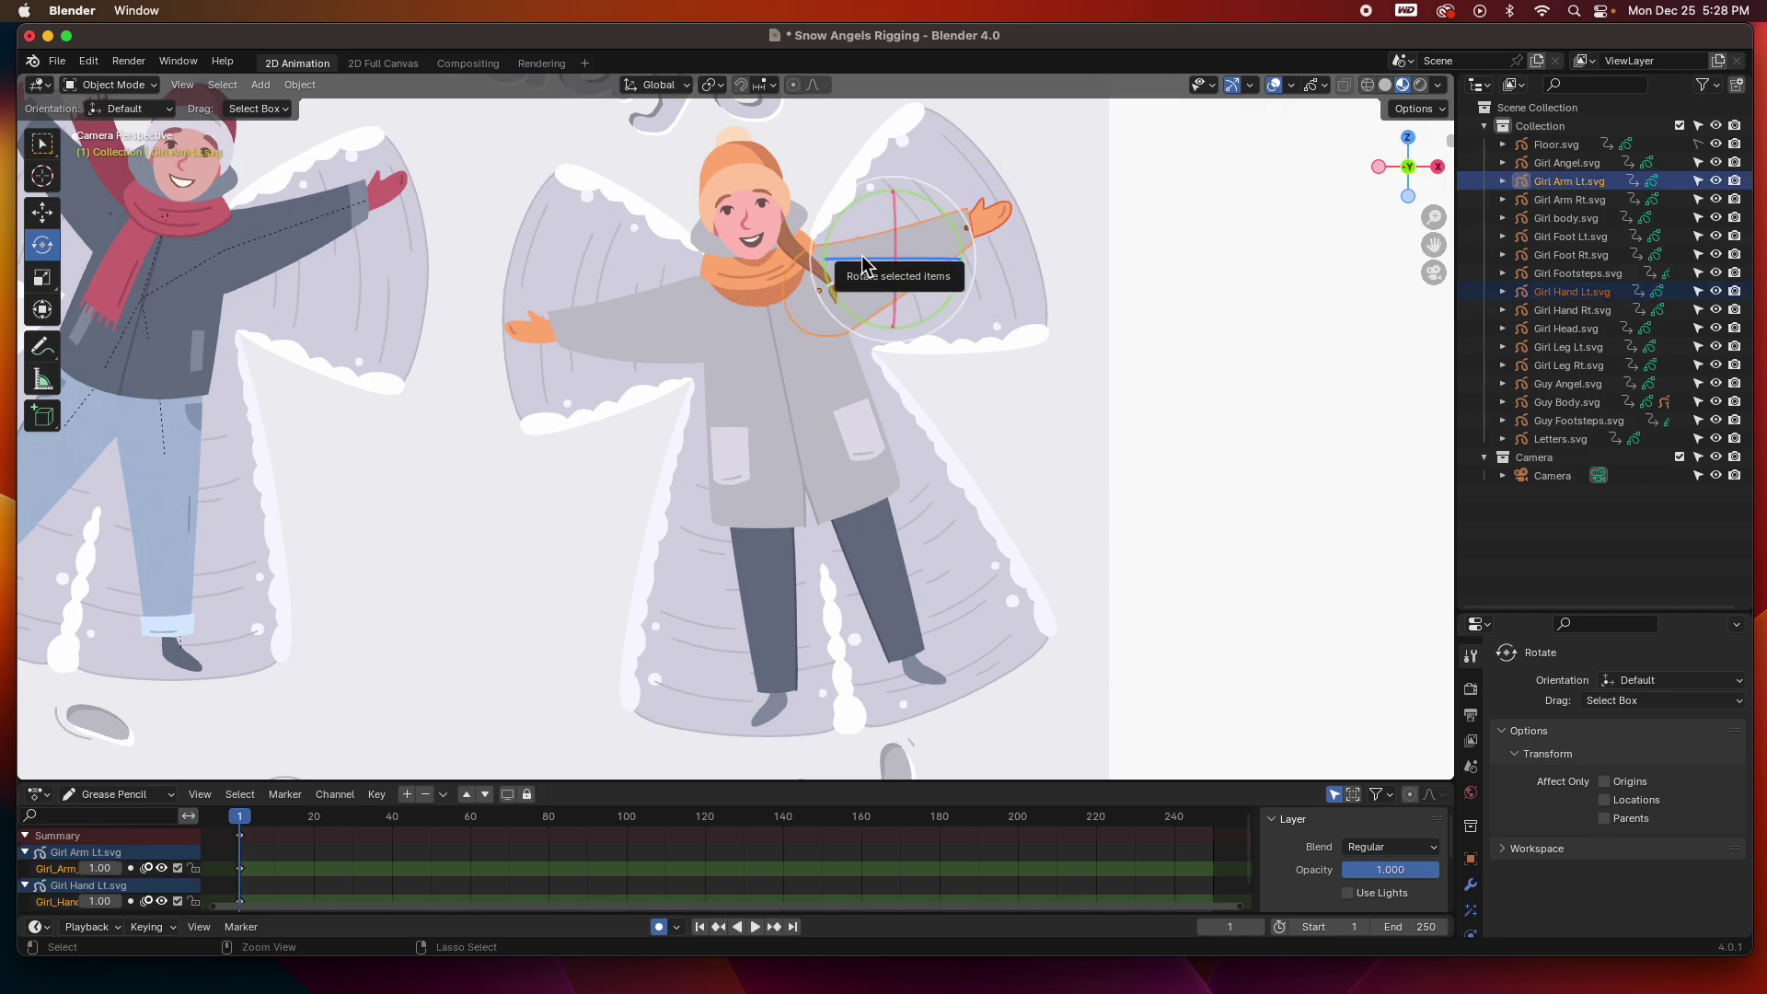
pyautogui.hotkey('ctrl', 'p')
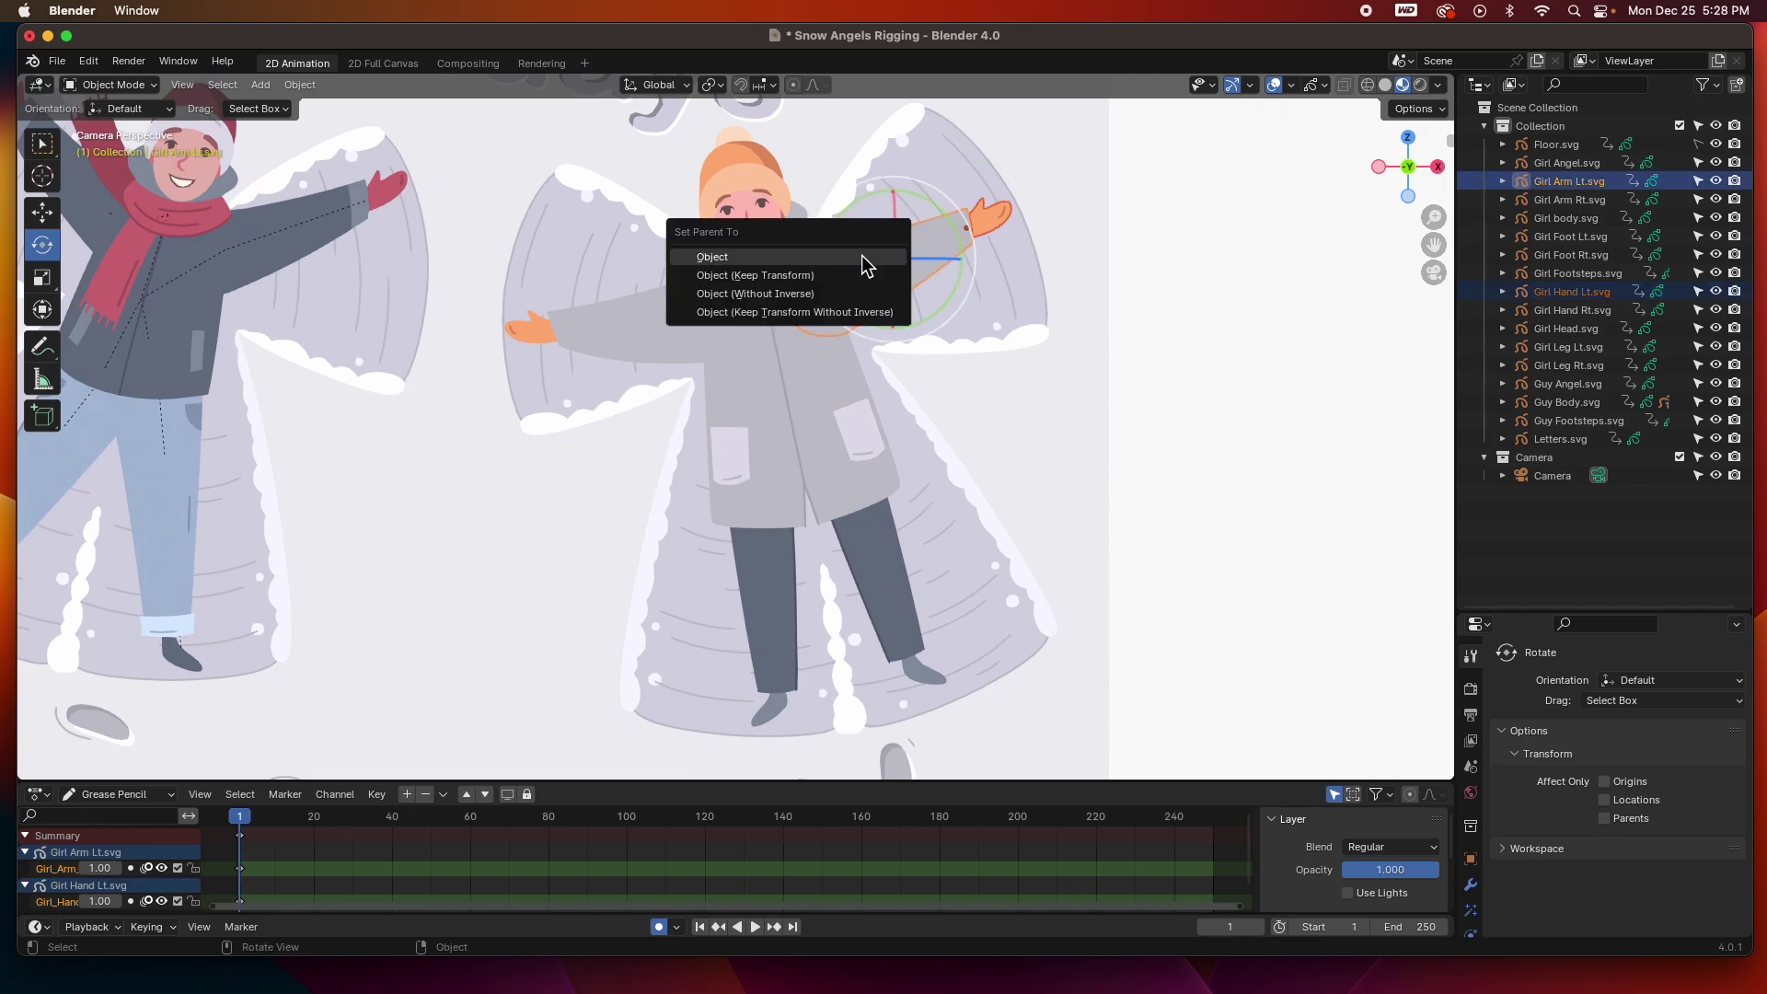
pyautogui.click(736, 259)
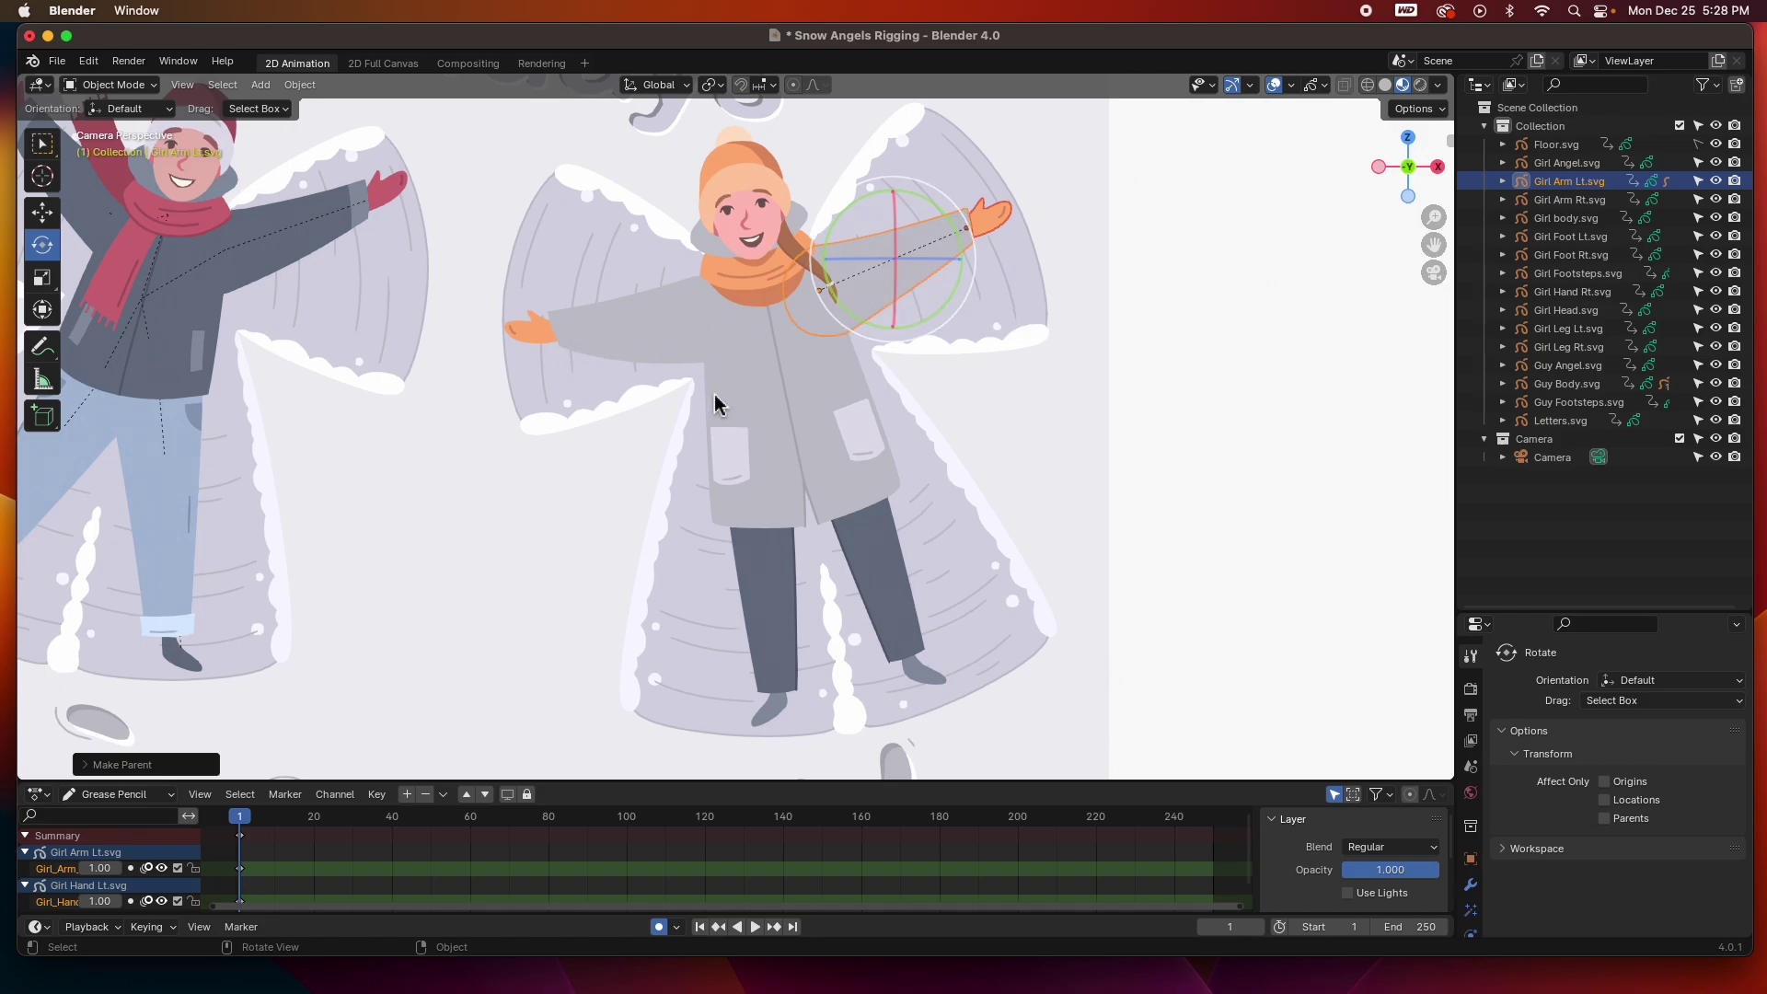
pyautogui.click(530, 337)
pyautogui.keyDown('shift'); pyautogui.click(671, 330); pyautogui.keyUp('shift')
pyautogui.hotkey('ctrl', 'p')
pyautogui.click(679, 327)
pyautogui.press('w')
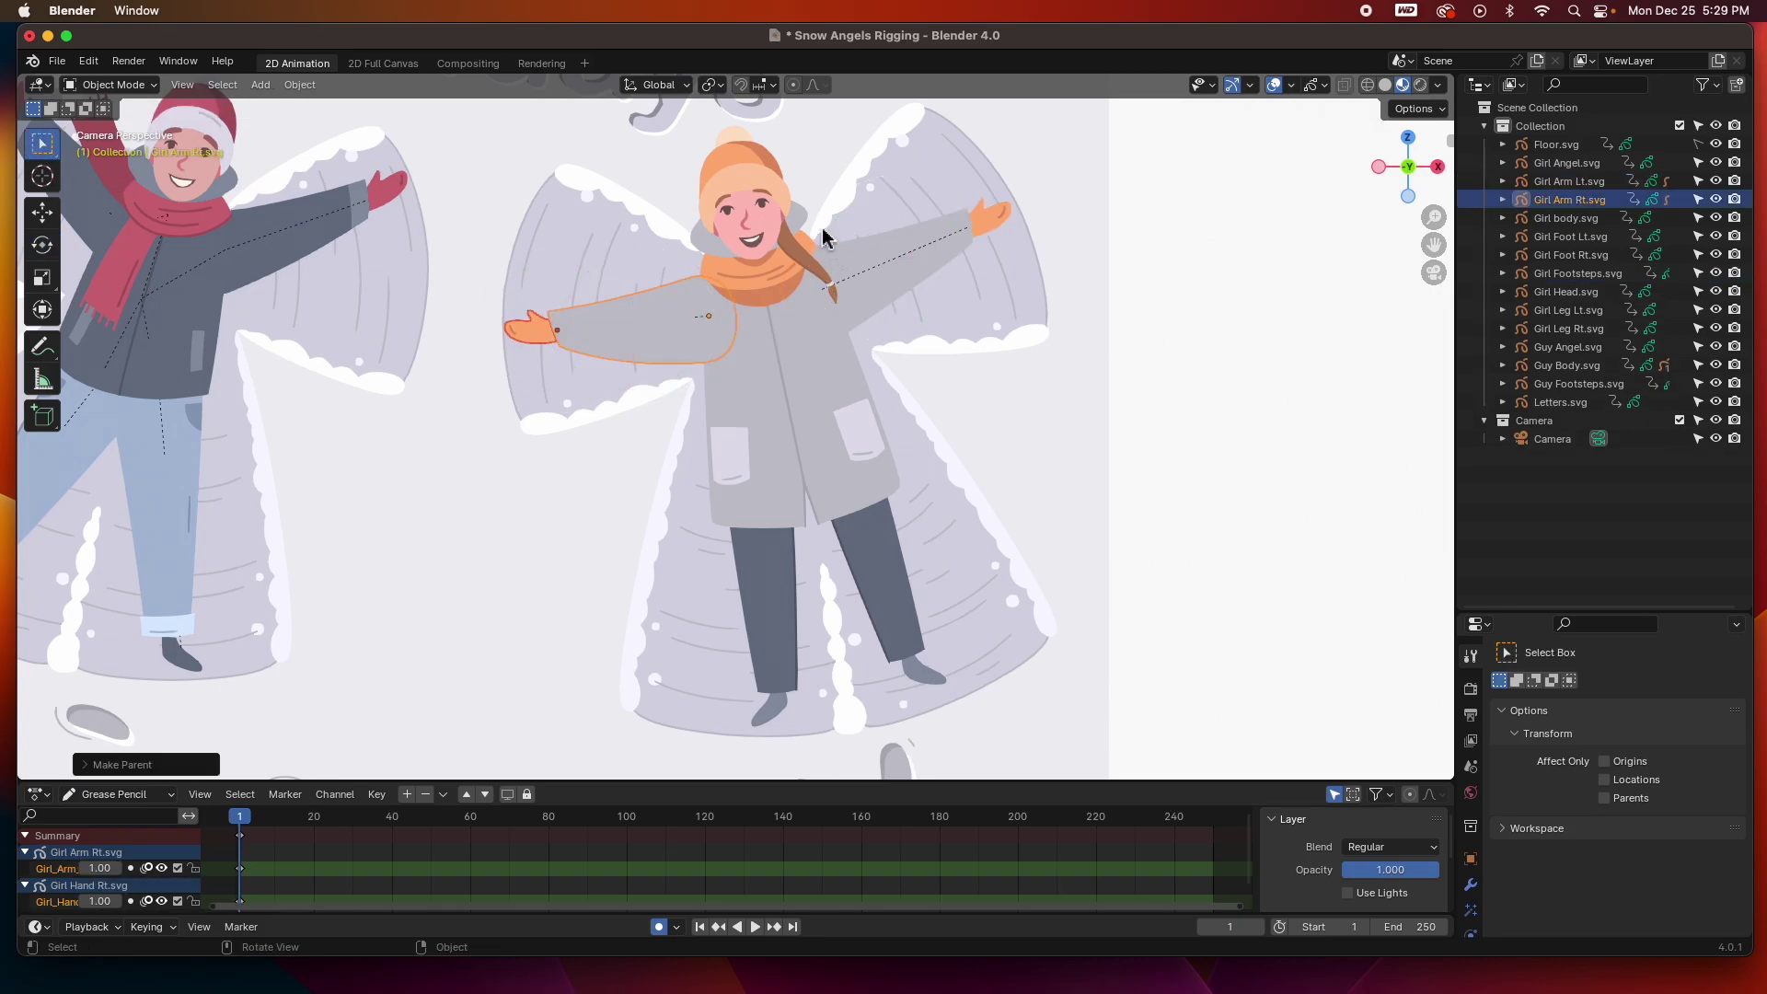
# Parent the girl's head to her body with the Object option
pyautogui.click(737, 183)
pyautogui.keyDown('shift'); pyautogui.click(808, 382); pyautogui.keyUp('shift')
pyautogui.hotkey('ctrl', 'p')
pyautogui.click(808, 378)
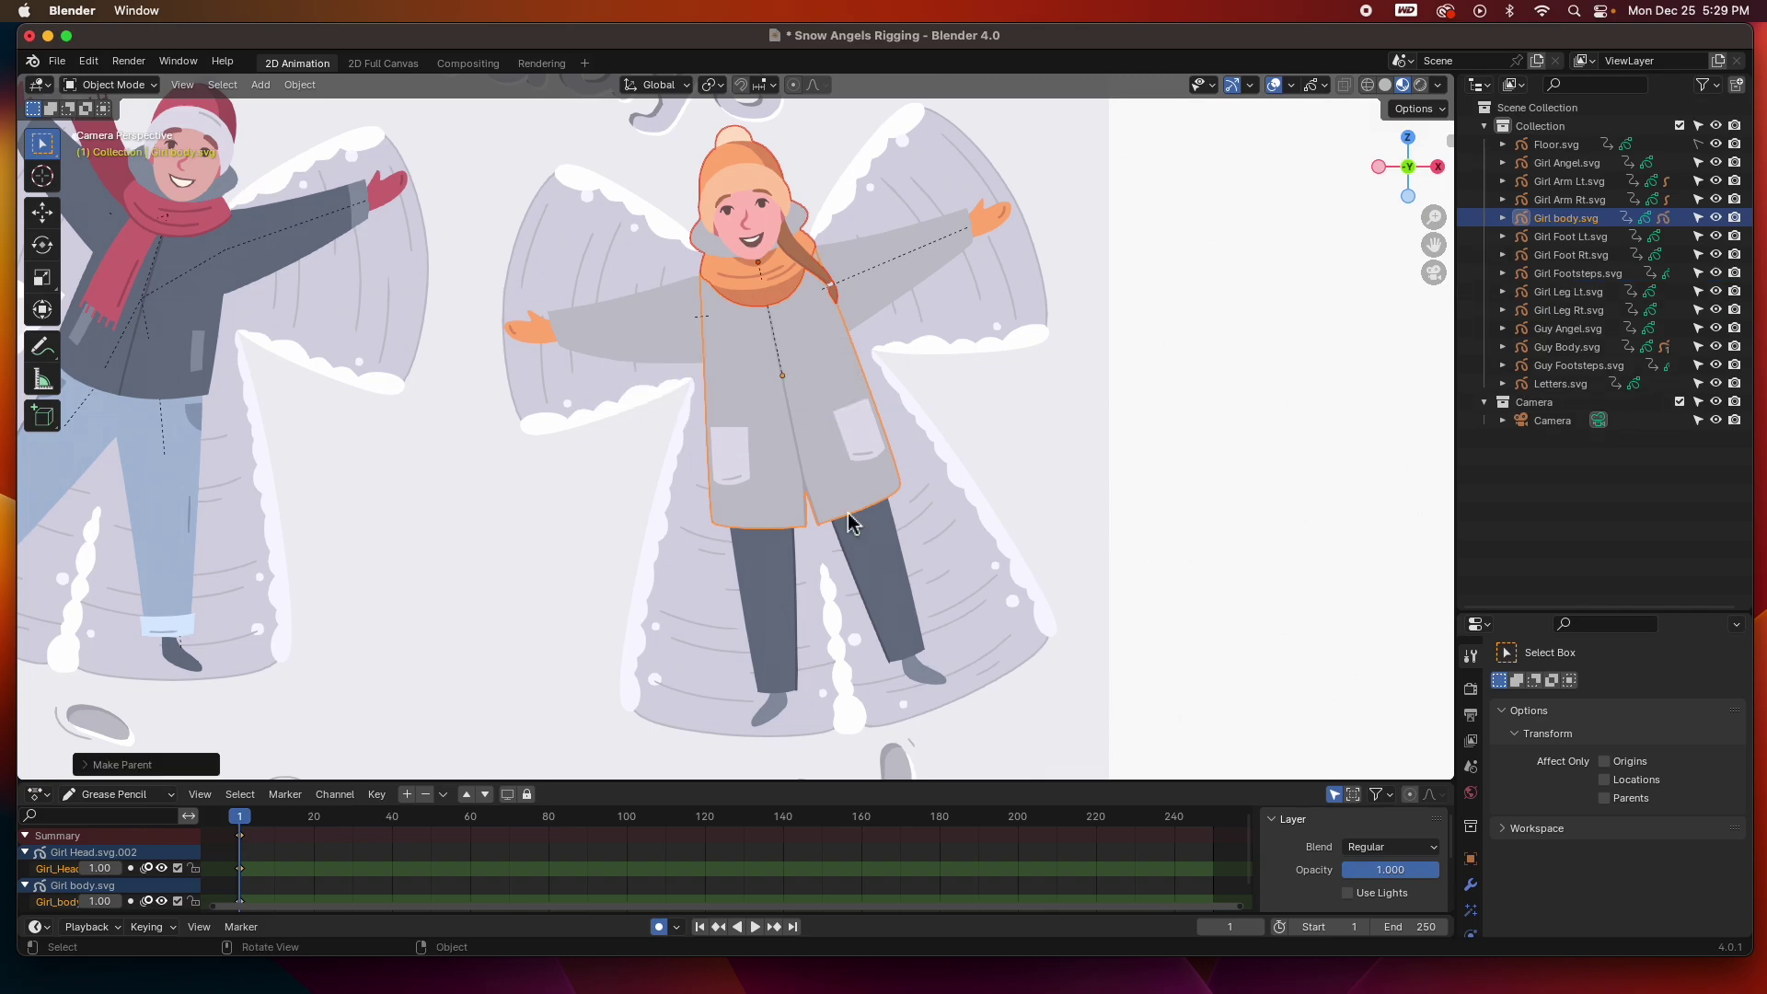
# Parent the girl's left and right feet to their matching legs with the Object option
pyautogui.click(930, 683)
pyautogui.keyDown('shift'); pyautogui.click(879, 592); pyautogui.keyUp('shift')
pyautogui.hotkey('ctrl', 'p')
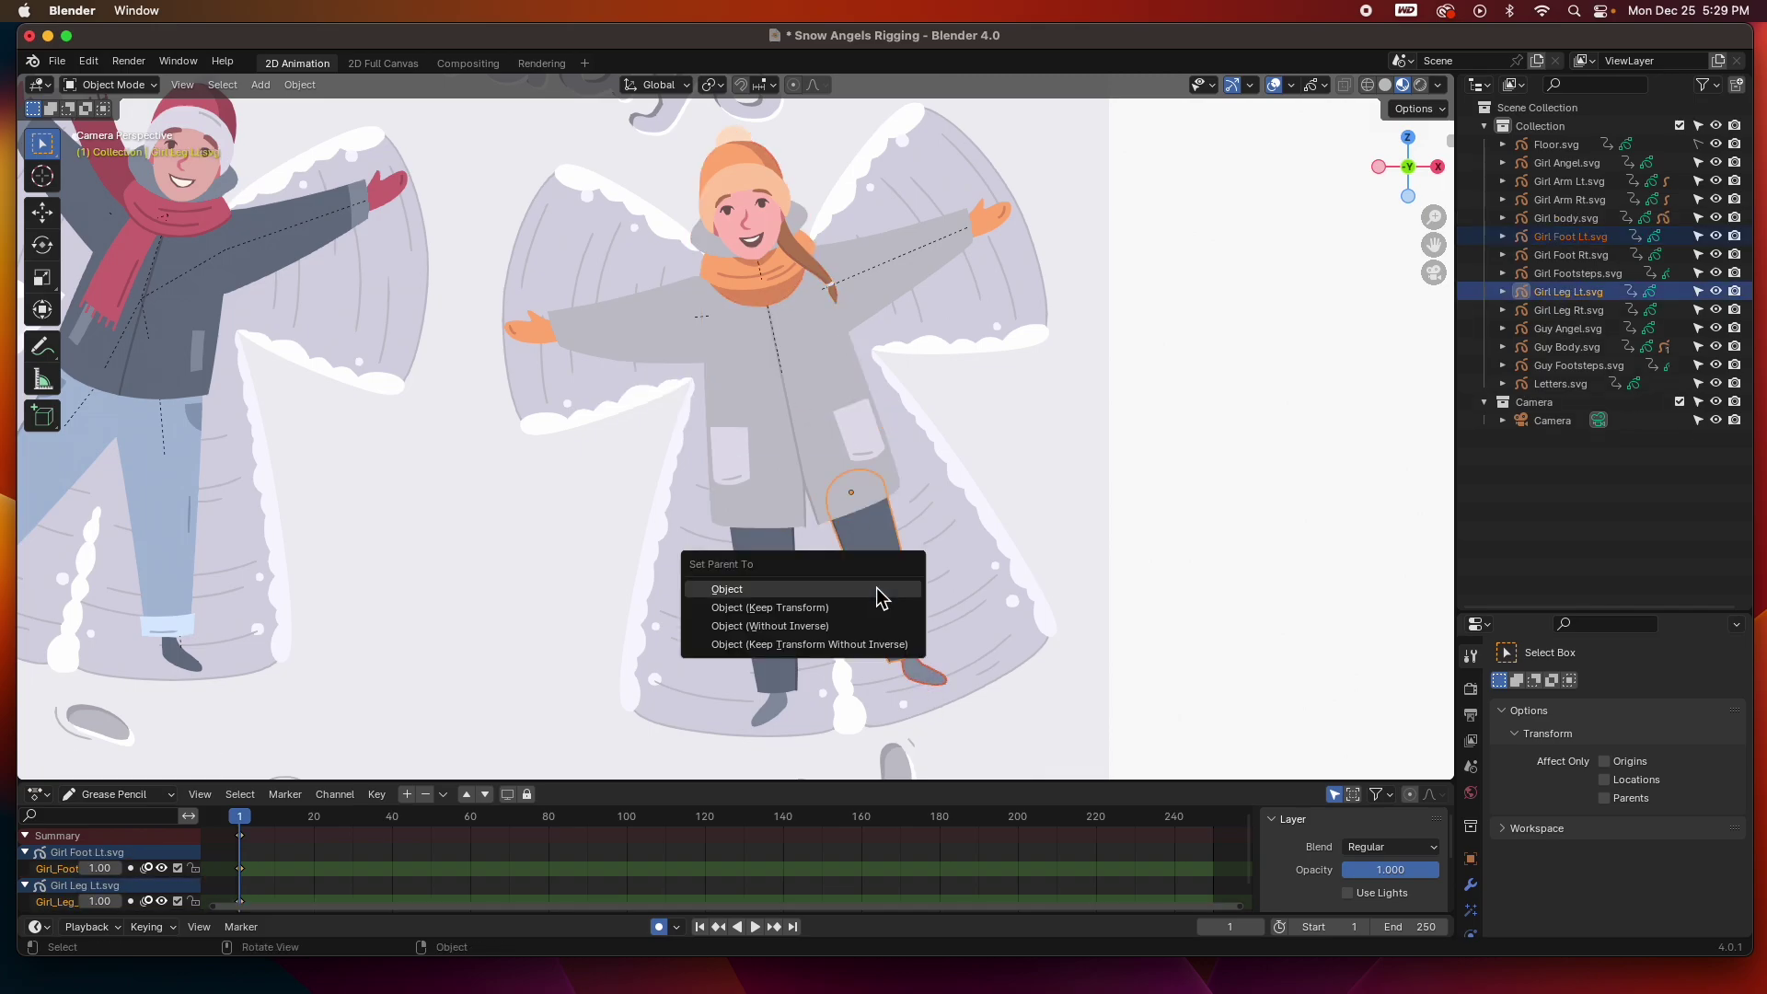
pyautogui.click(880, 589)
pyautogui.click(773, 720)
pyautogui.keyDown('shift'); pyautogui.click(784, 657); pyautogui.keyUp('shift')
pyautogui.hotkey('ctrl', 'p')
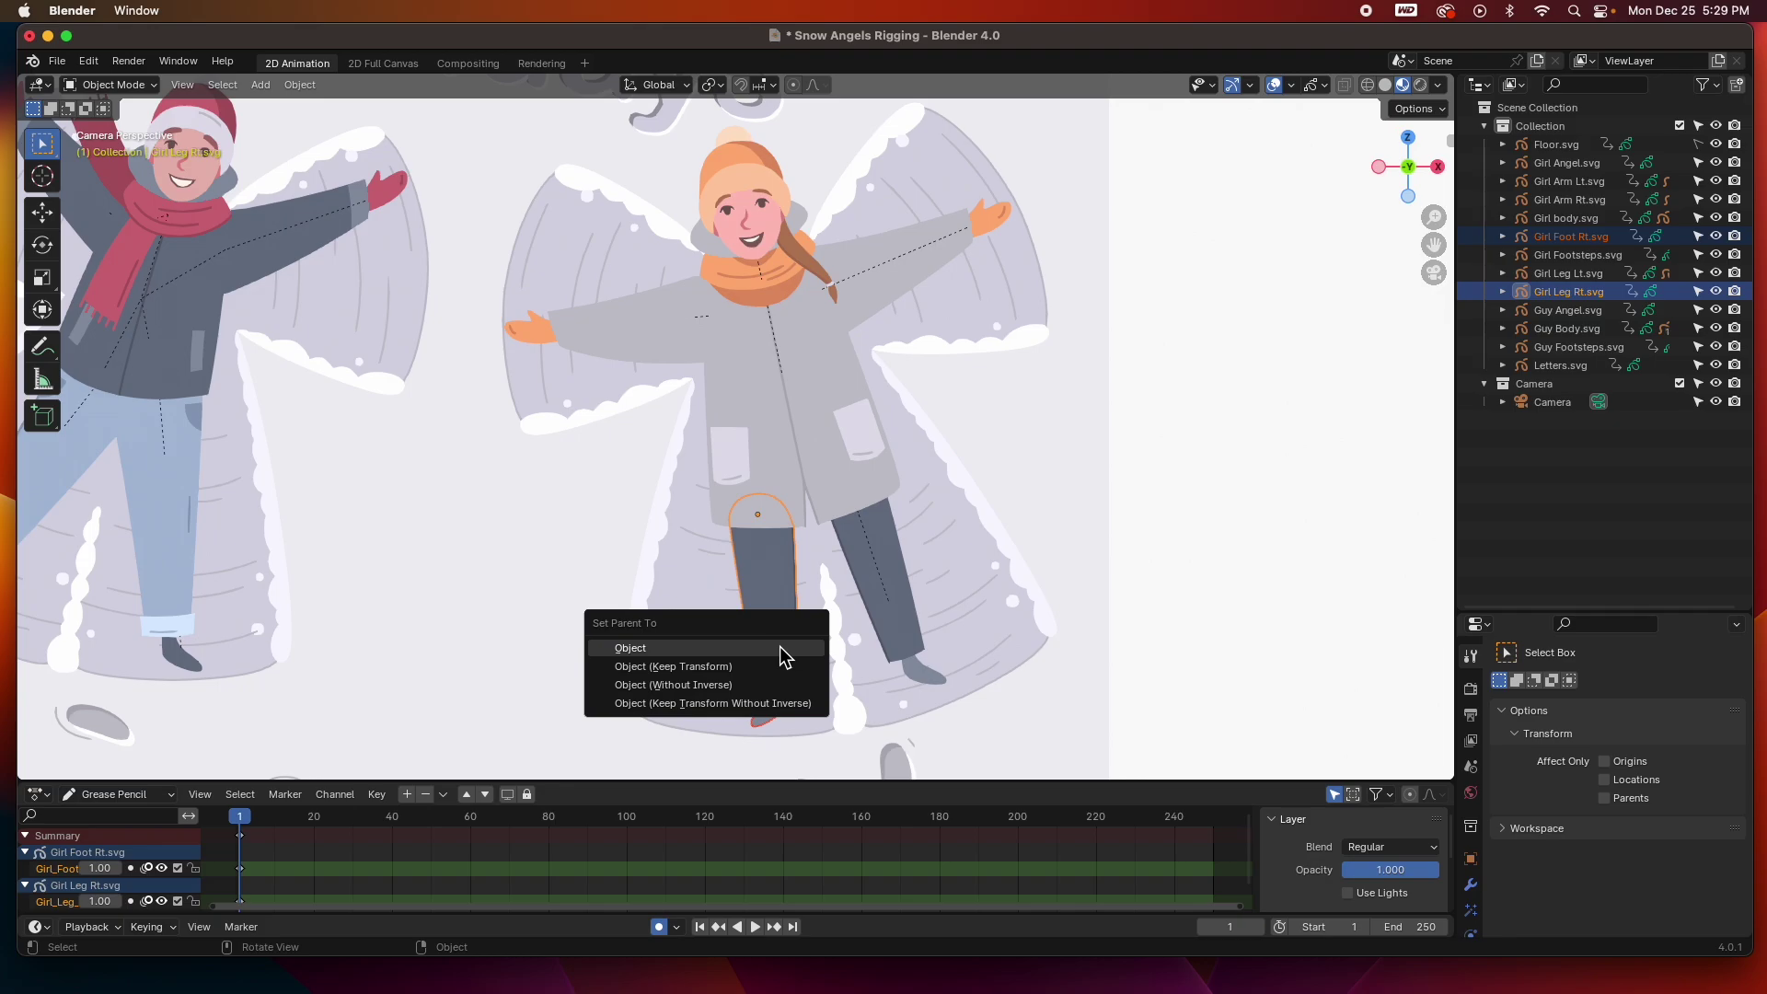
pyautogui.click(784, 657)
# Parent the girl's right and left arms to her body with the Object option
pyautogui.click(644, 335)
pyautogui.keyDown('shift'); pyautogui.click(856, 428); pyautogui.keyUp('shift')
pyautogui.hotkey('ctrl', 'p')
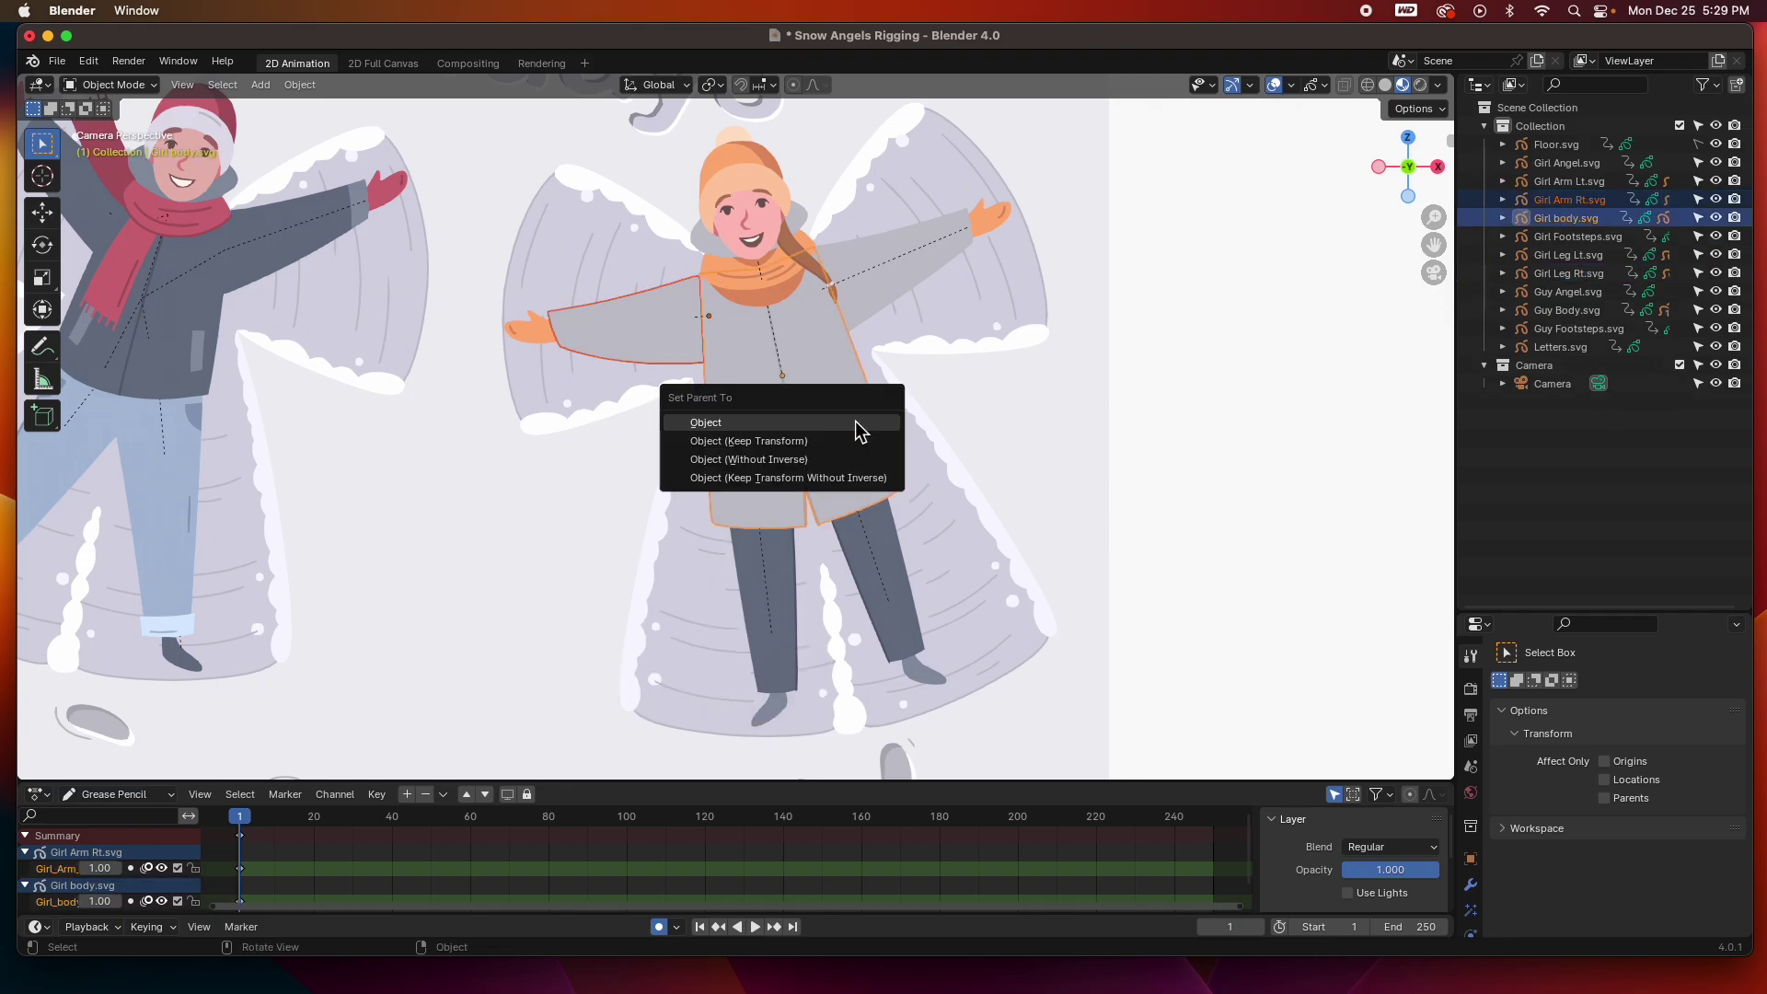
pyautogui.click(856, 425)
pyautogui.click(881, 296)
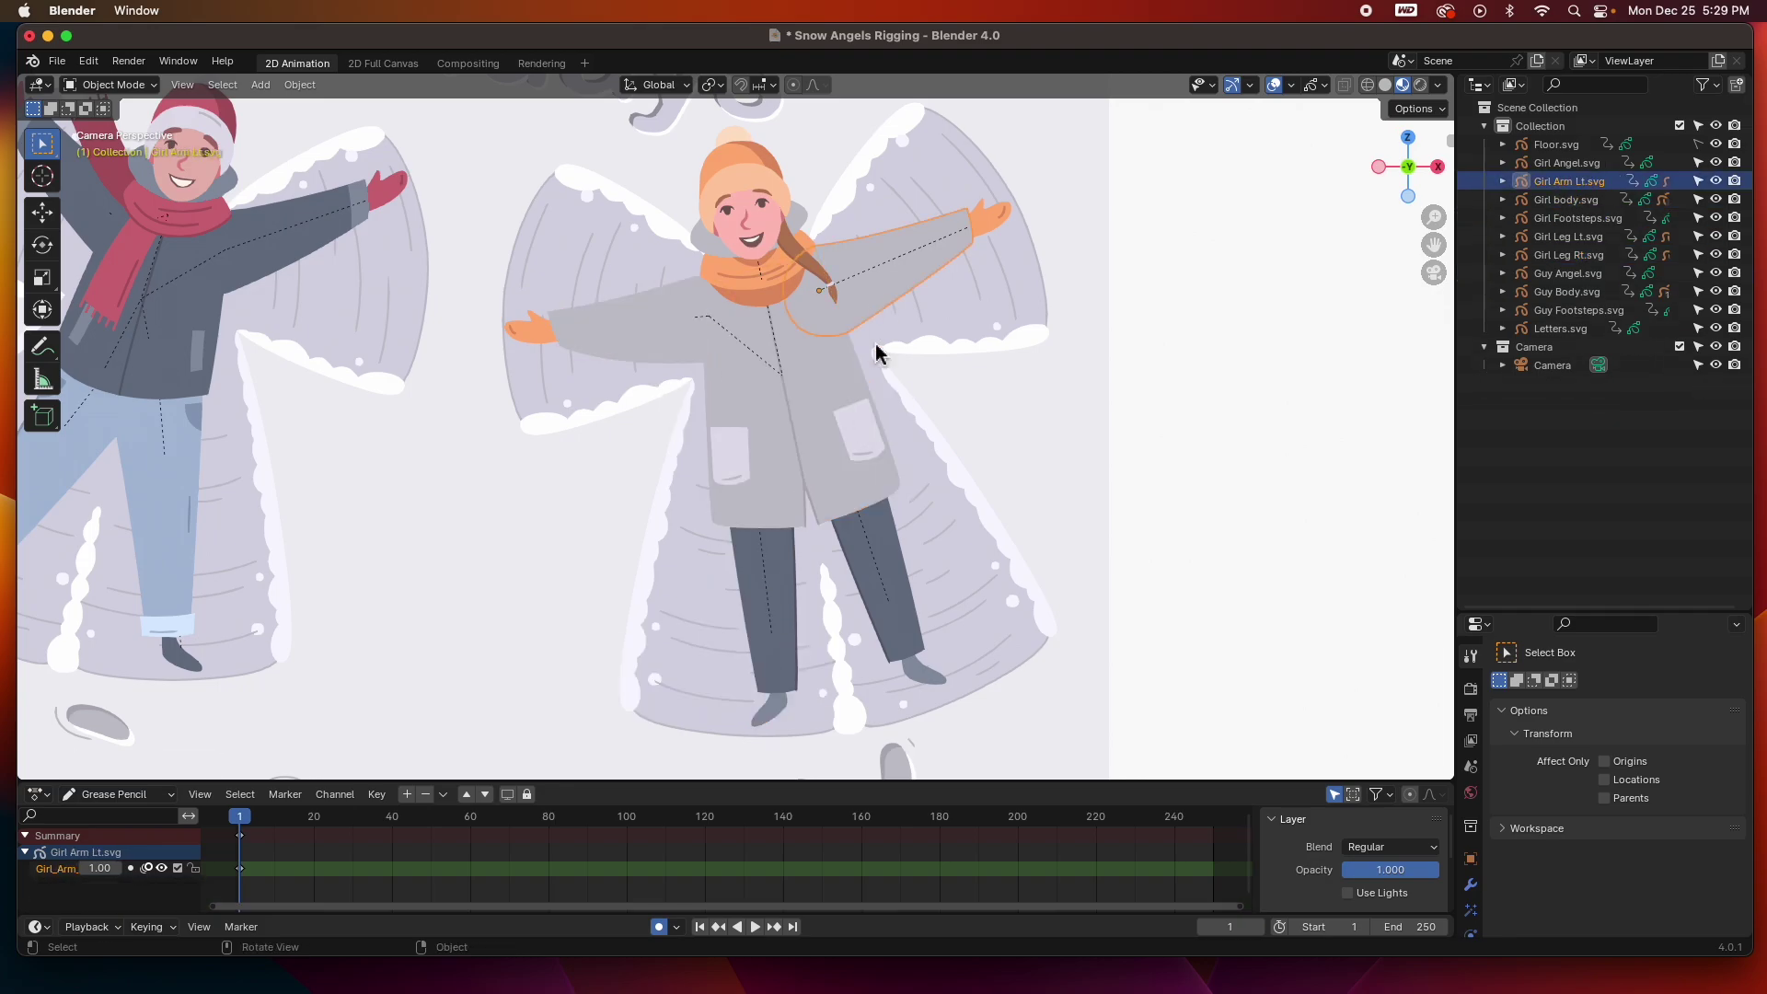
pyautogui.keyDown('shift'); pyautogui.click(837, 468); pyautogui.keyUp('shift')
pyautogui.hotkey('ctrl', 'p')
pyautogui.click(836, 460)
# Parent the girl's left and right legs to her body with the Object option, and clear the selection
pyautogui.click(881, 585)
pyautogui.keyDown('shift'); pyautogui.click(815, 463); pyautogui.keyUp('shift')
pyautogui.hotkey('ctrl', 'p')
pyautogui.click(819, 456)
pyautogui.click(766, 474)
pyautogui.keyDown('shift'); pyautogui.click(769, 473); pyautogui.keyUp('shift')
pyautogui.hotkey('ctrl', 'p')
pyautogui.click(773, 463)
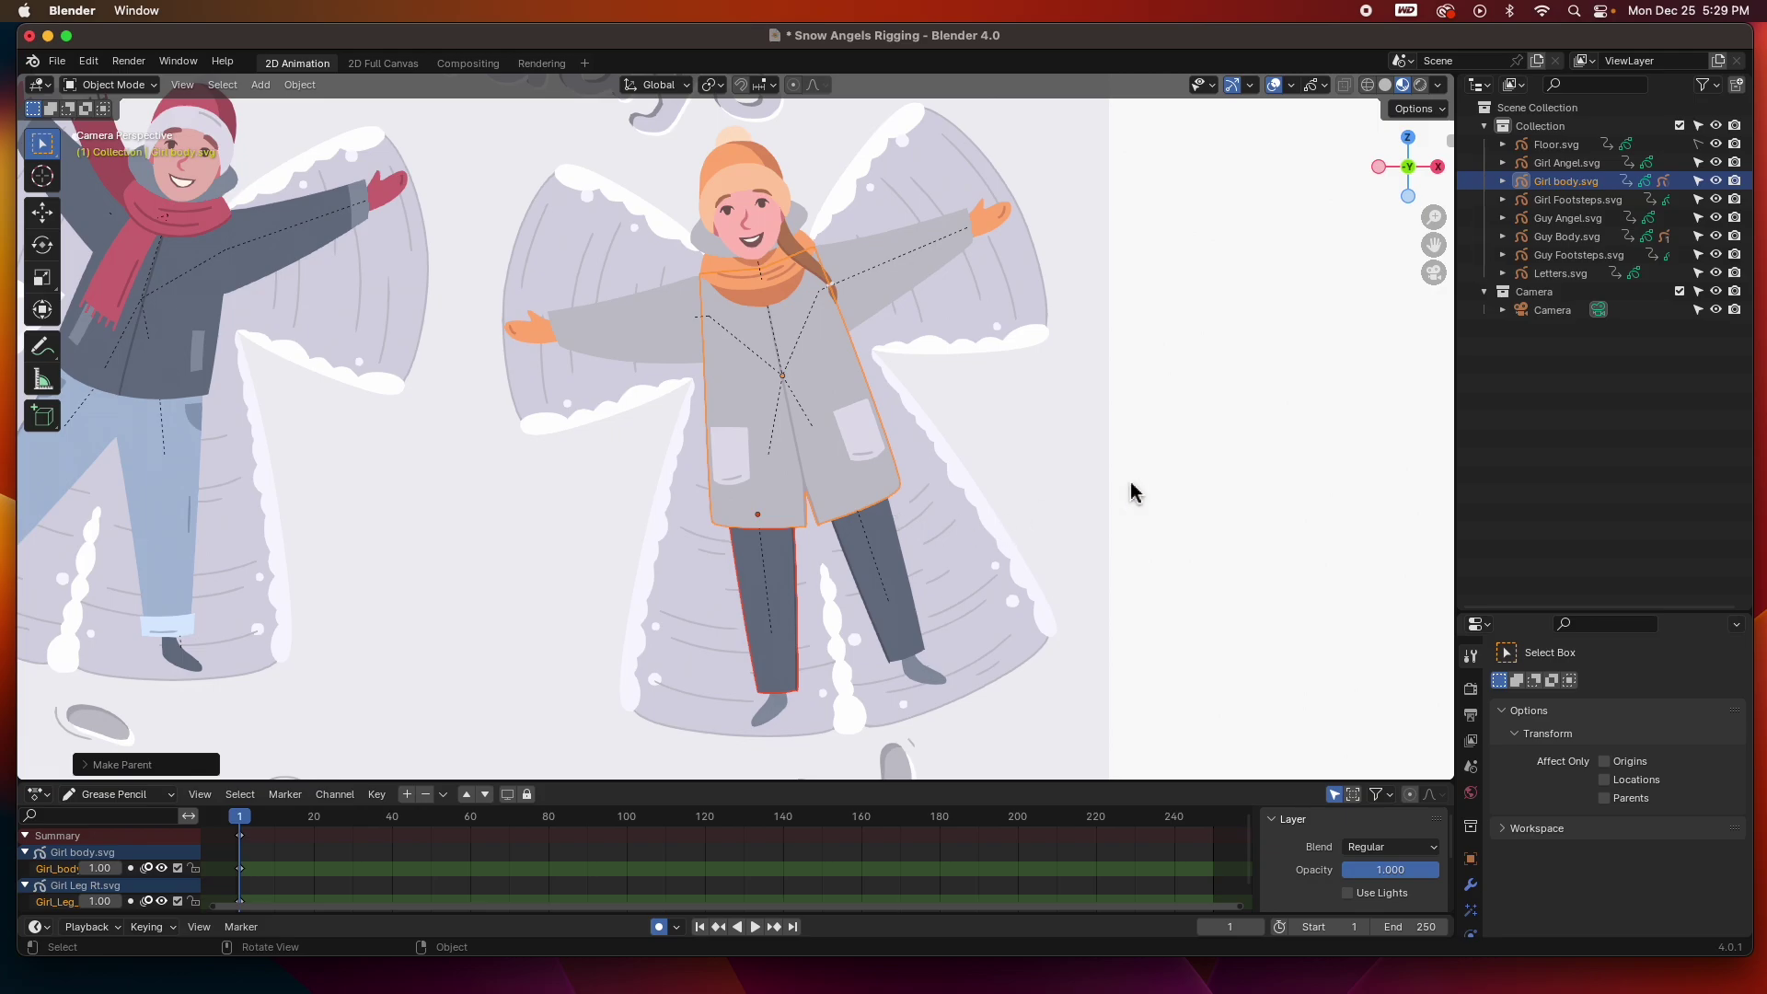
pyautogui.click(1171, 475)
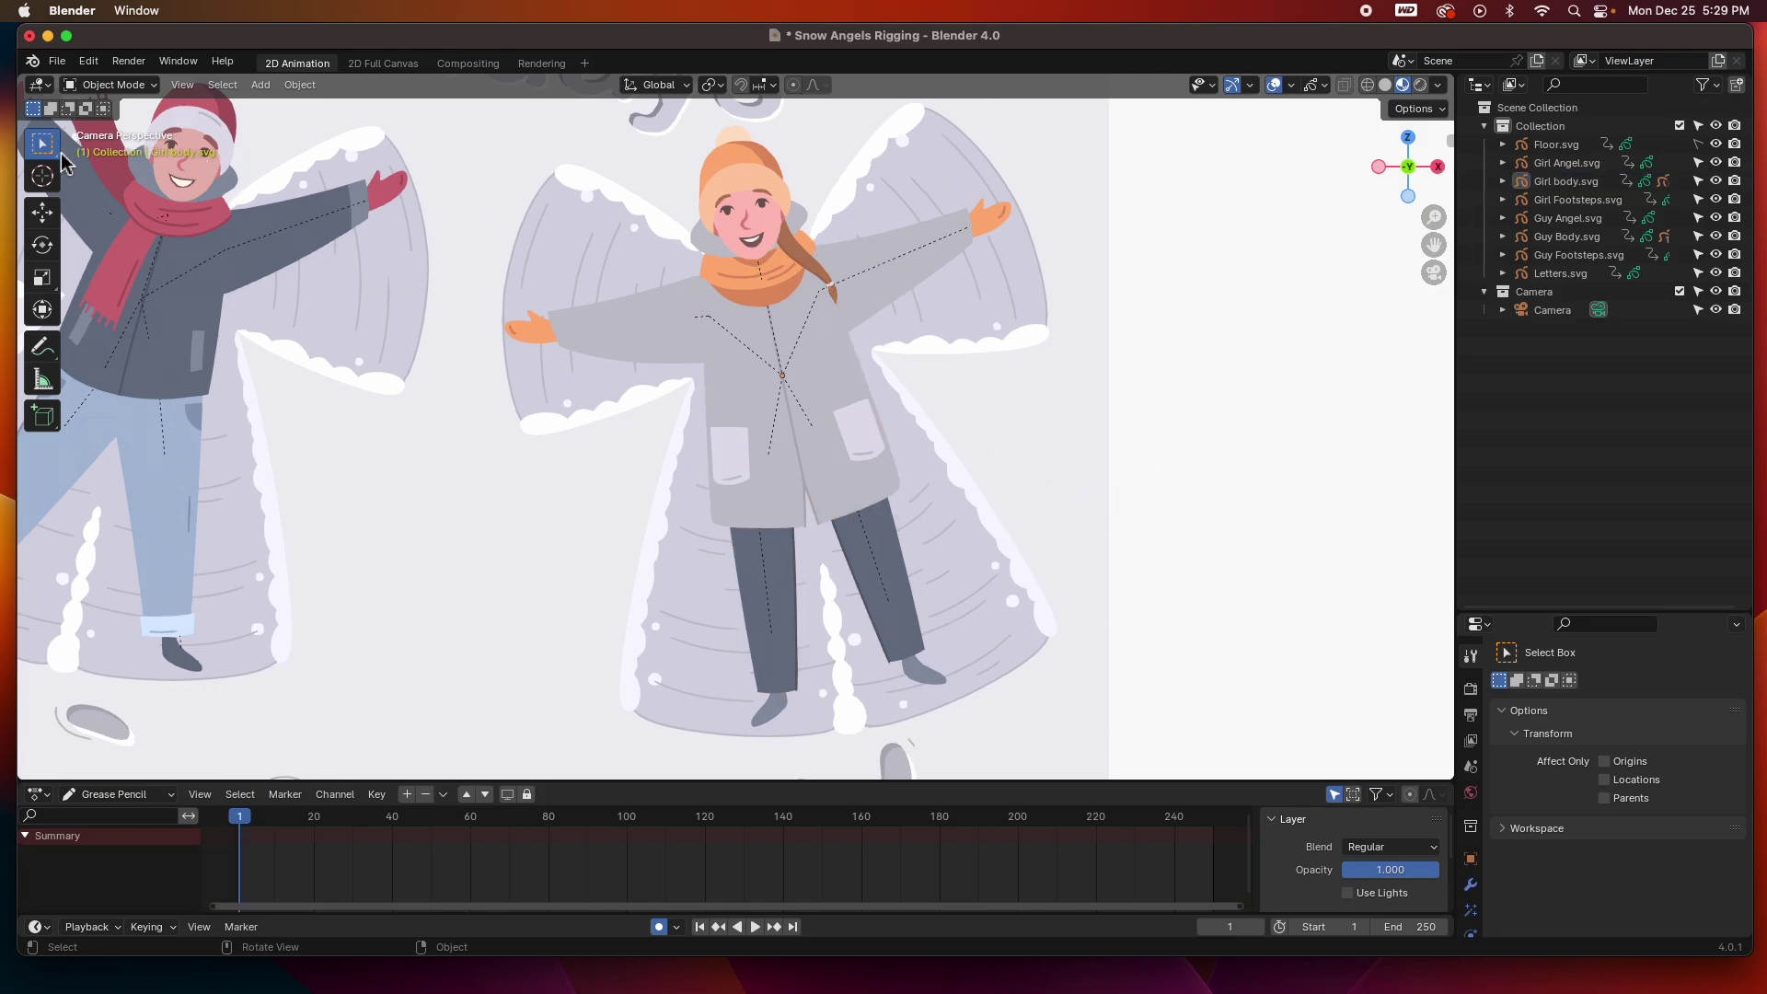
# Test-rotate the girl's left and right arms to check that the hands follow, reverting each rotation
pyautogui.click(875, 258)
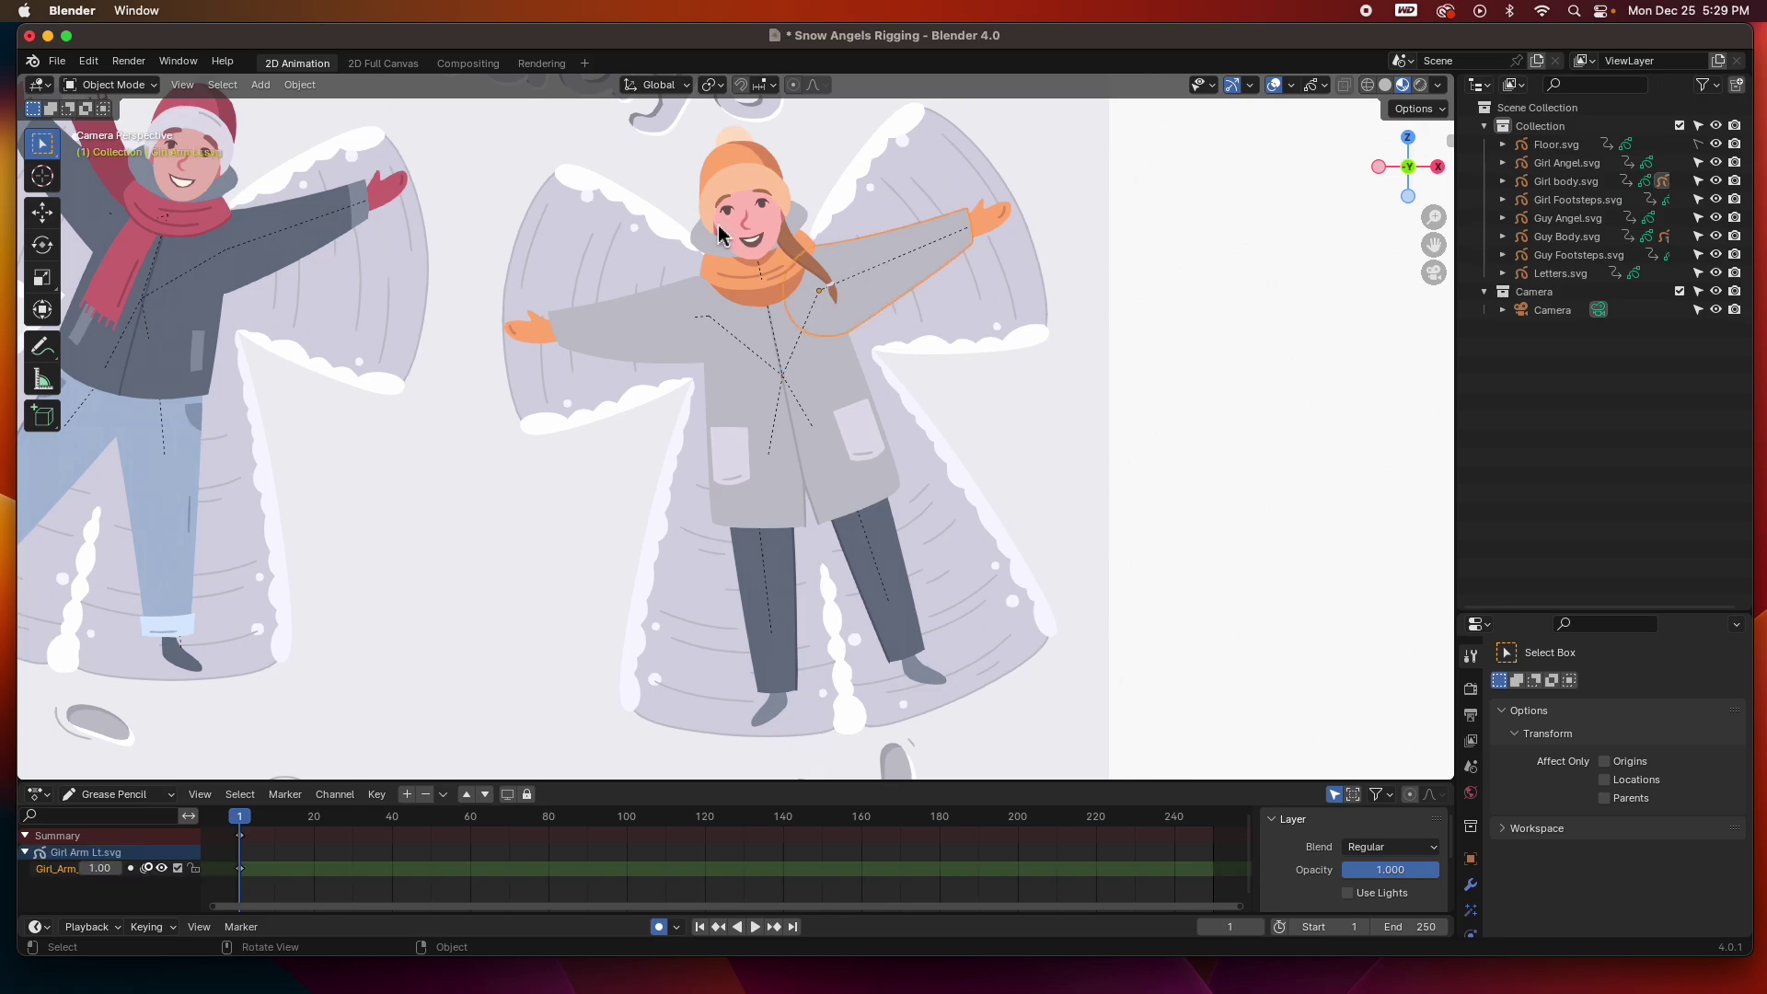
pyautogui.click(41, 244)
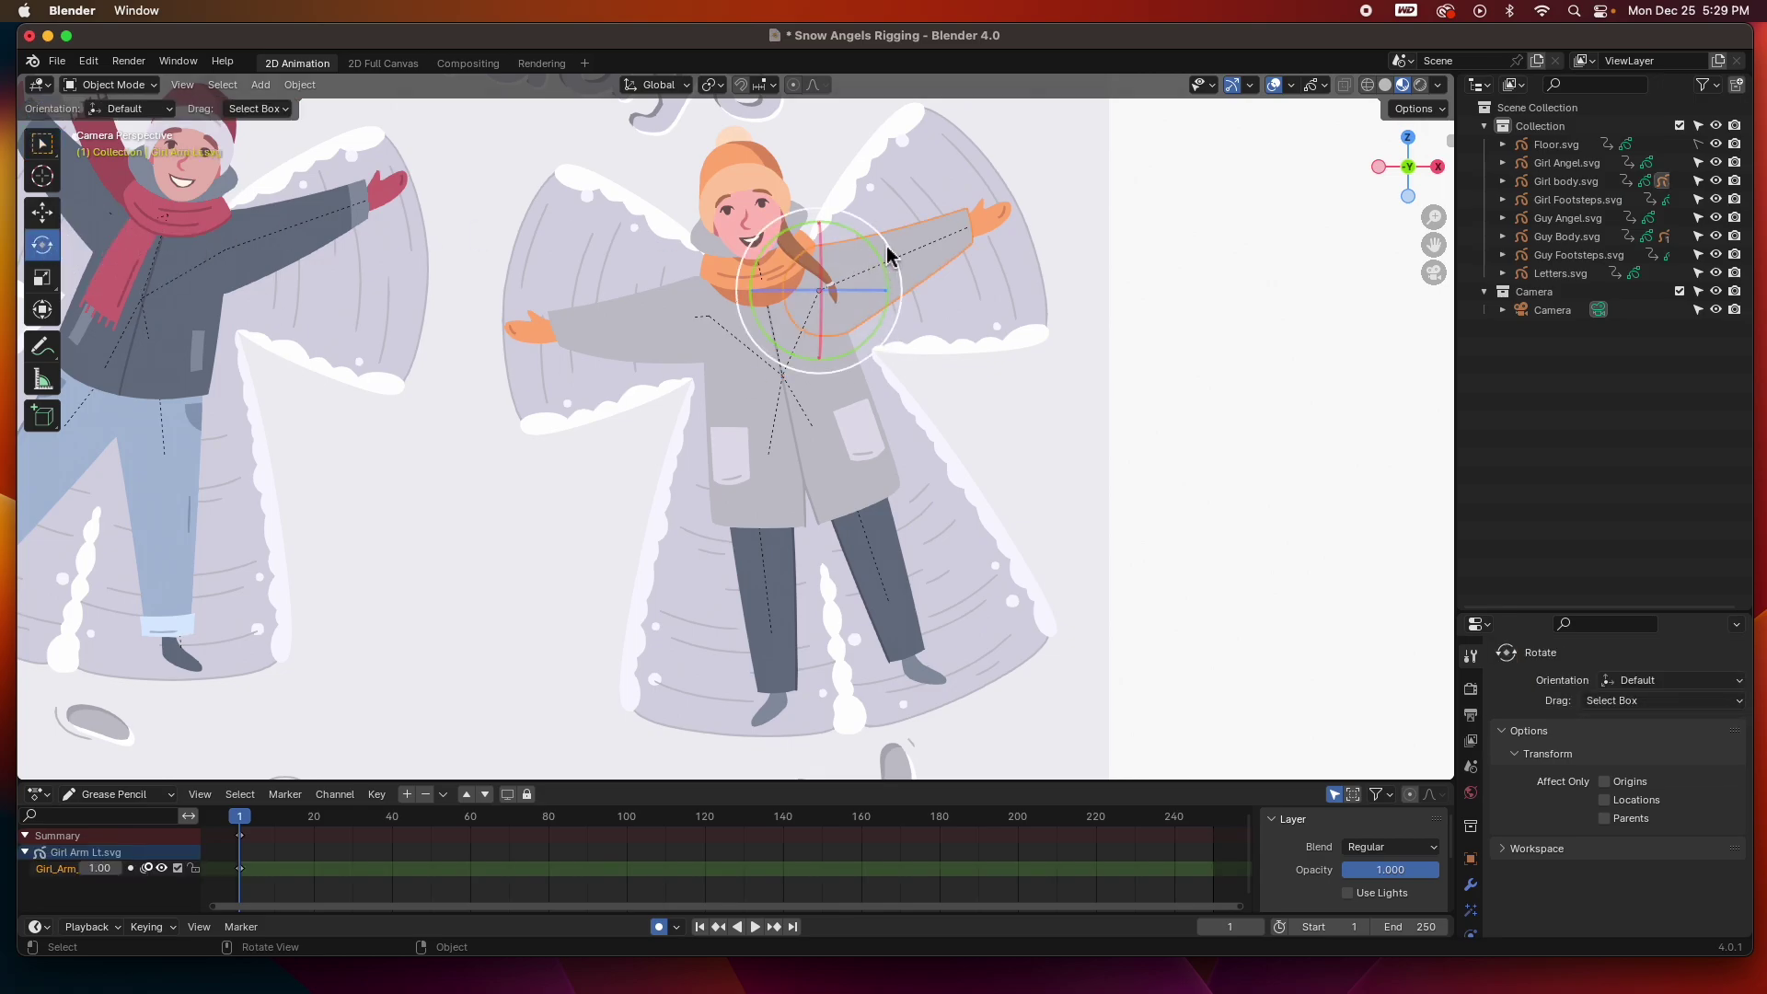
pyautogui.moveTo(876, 256)
pyautogui.mouseDown()
pyautogui.moveTo(856, 217)
pyautogui.moveTo(871, 227)
pyautogui.mouseUp()
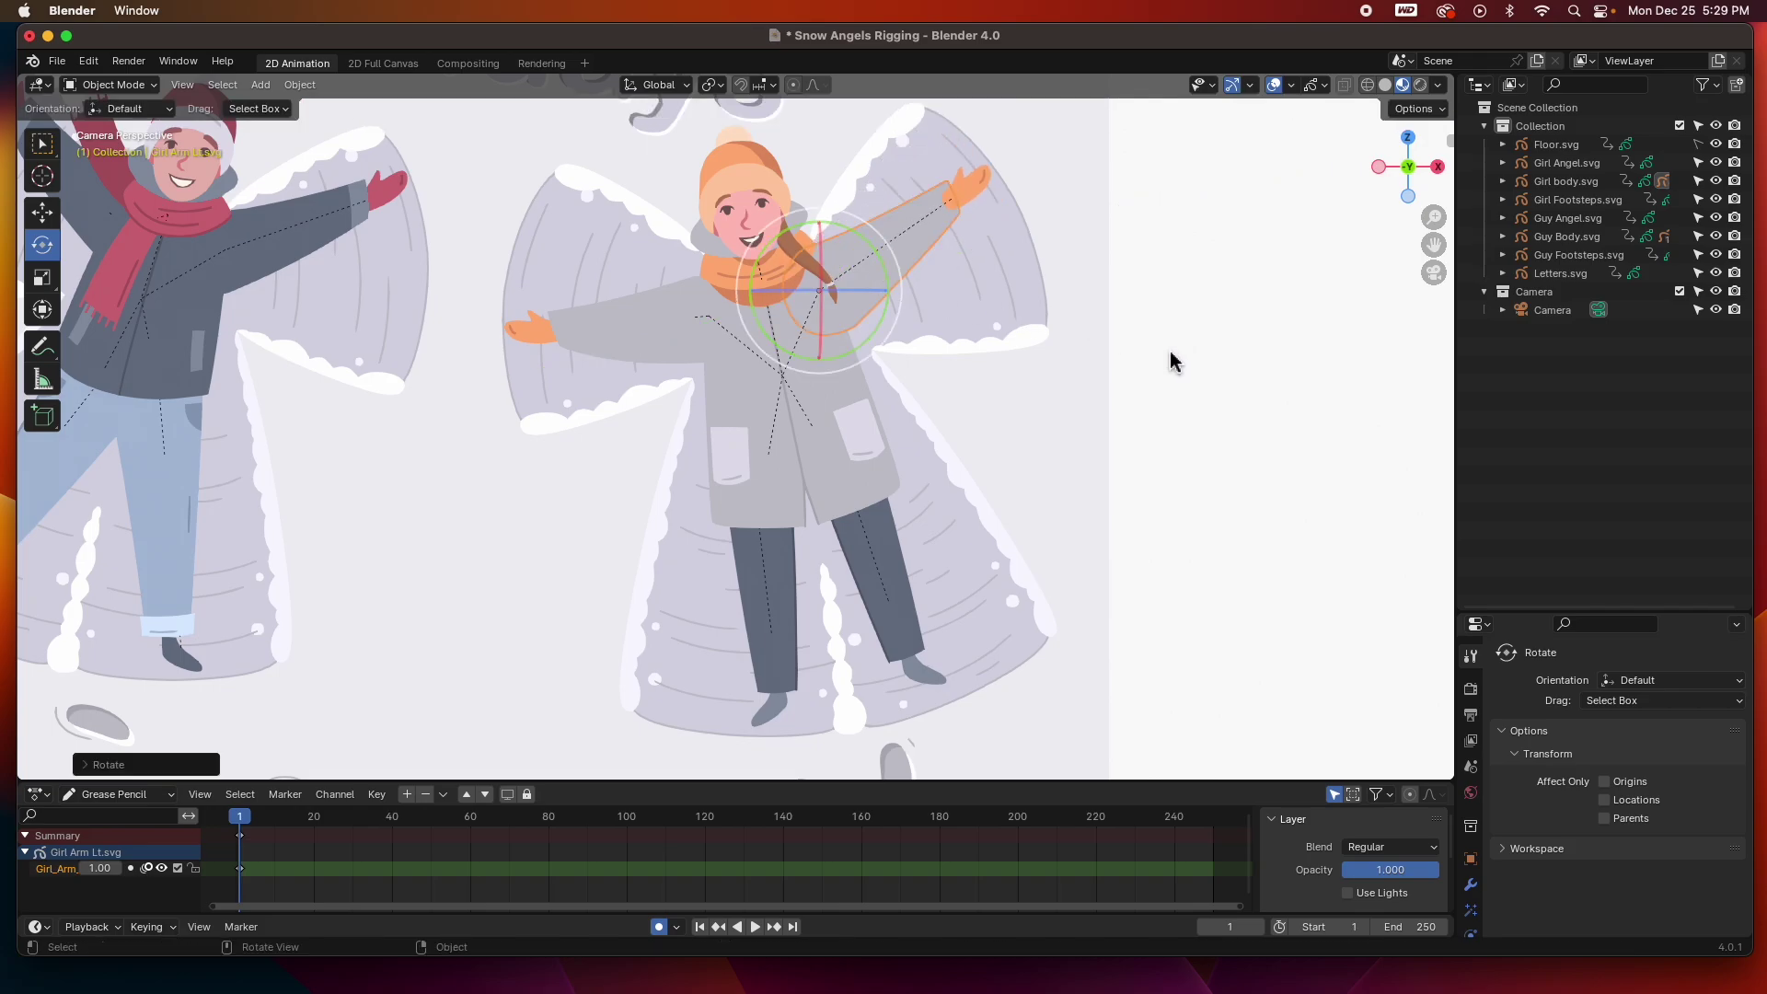
pyautogui.hotkey('ctrl', 'z')
pyautogui.click(609, 343)
pyautogui.moveTo(764, 278); pyautogui.dragTo(766, 277)
# Test-rotate the girl's left and right legs to check that the feet follow, reverting each rotation
pyautogui.click(853, 539)
pyautogui.moveTo(911, 473)
pyautogui.mouseDown()
pyautogui.moveTo(888, 434)
pyautogui.moveTo(879, 460)
pyautogui.mouseUp()
pyautogui.click(776, 597)
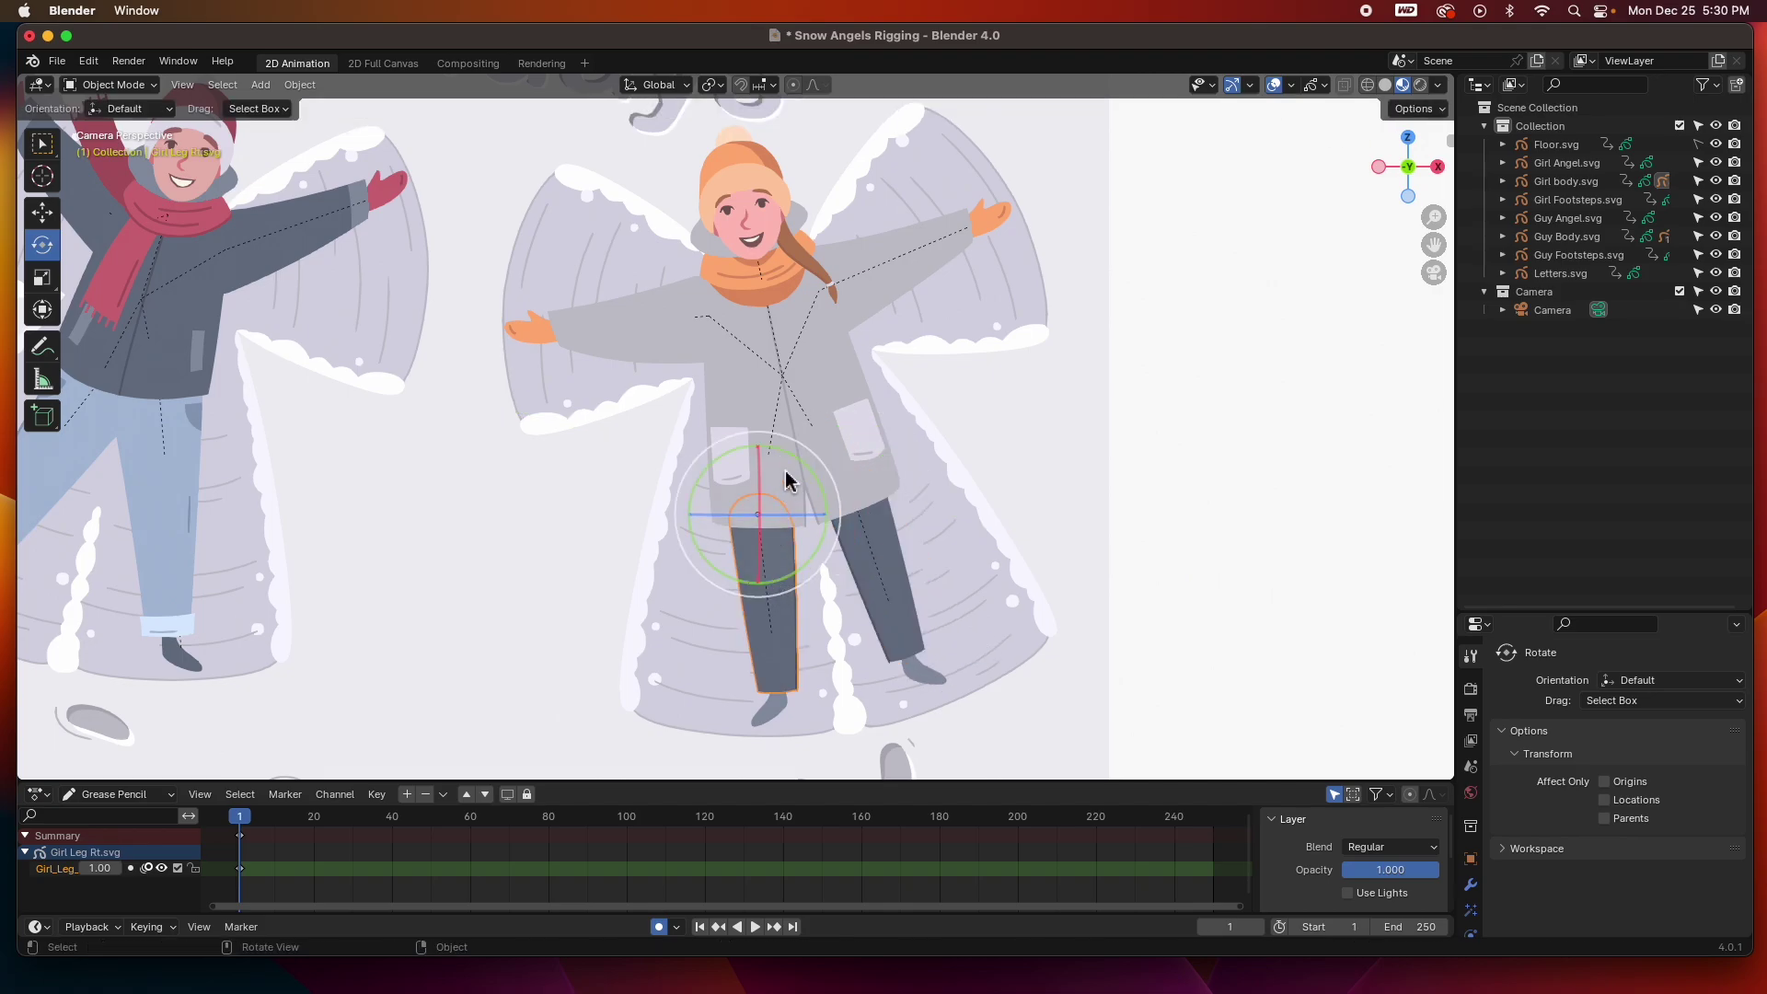
pyautogui.moveTo(797, 466); pyautogui.dragTo(804, 505)
pyautogui.rightClick(806, 504)
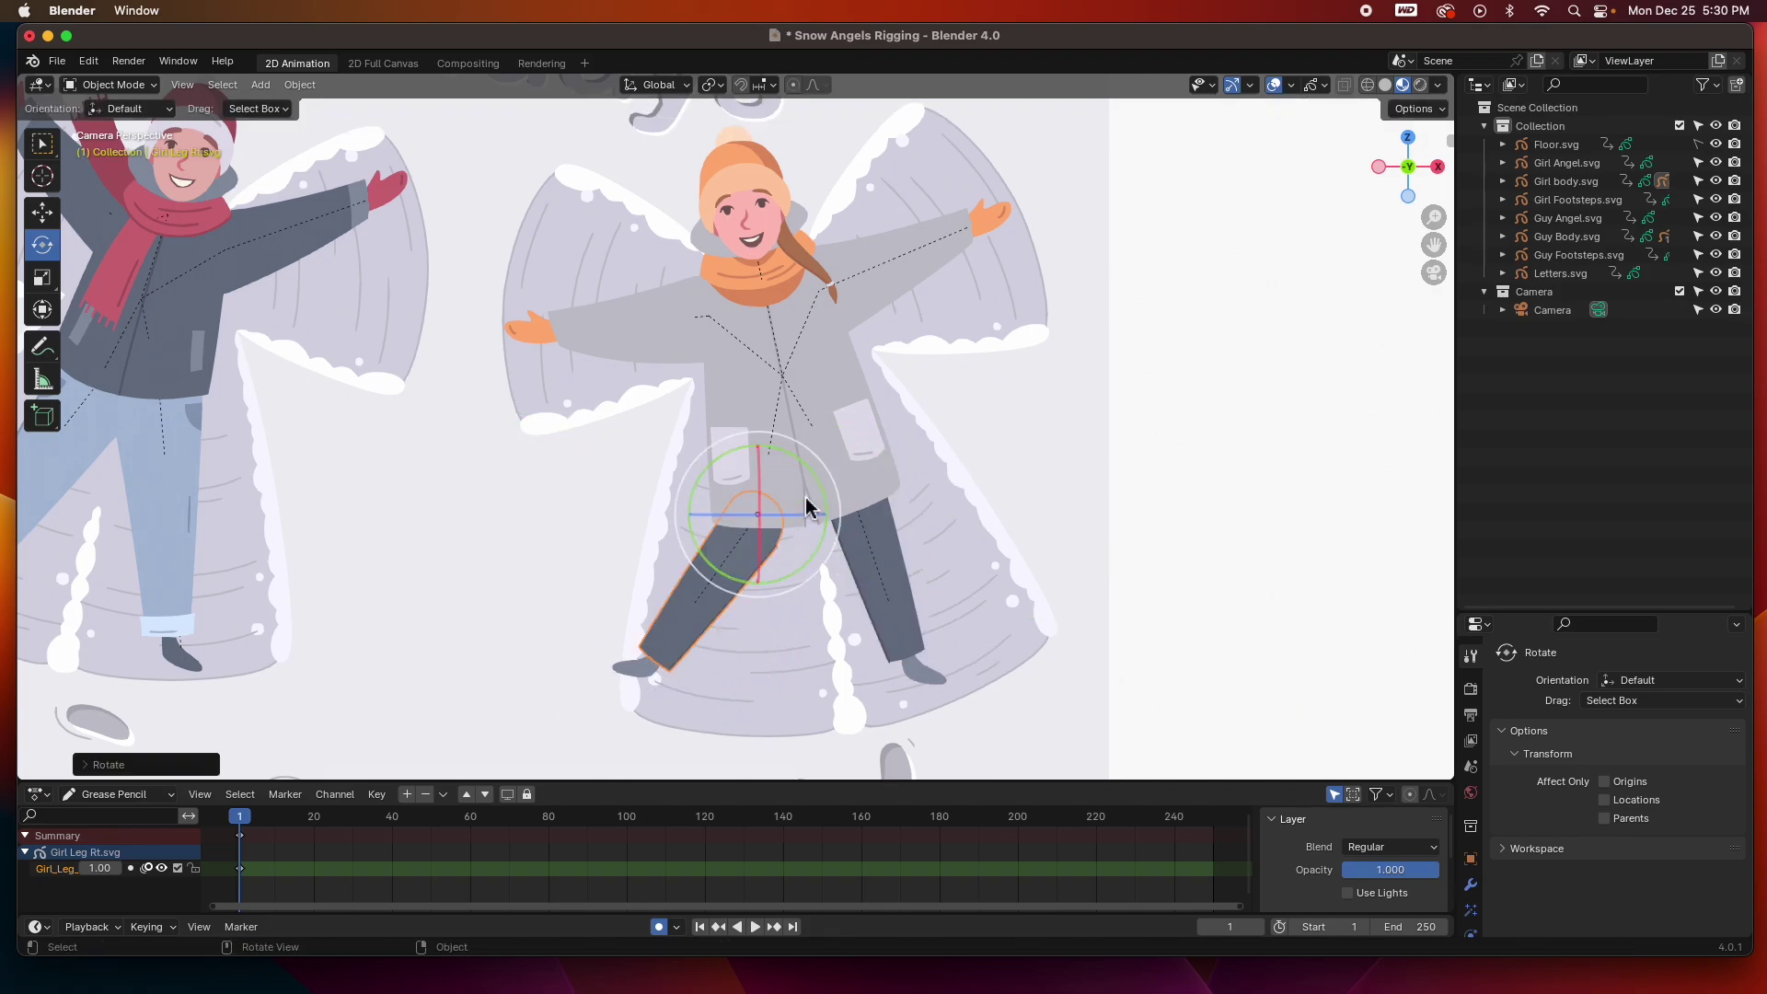
# Test-rotate the girl's head about its neck origin and revert the rotation
pyautogui.click(746, 214)
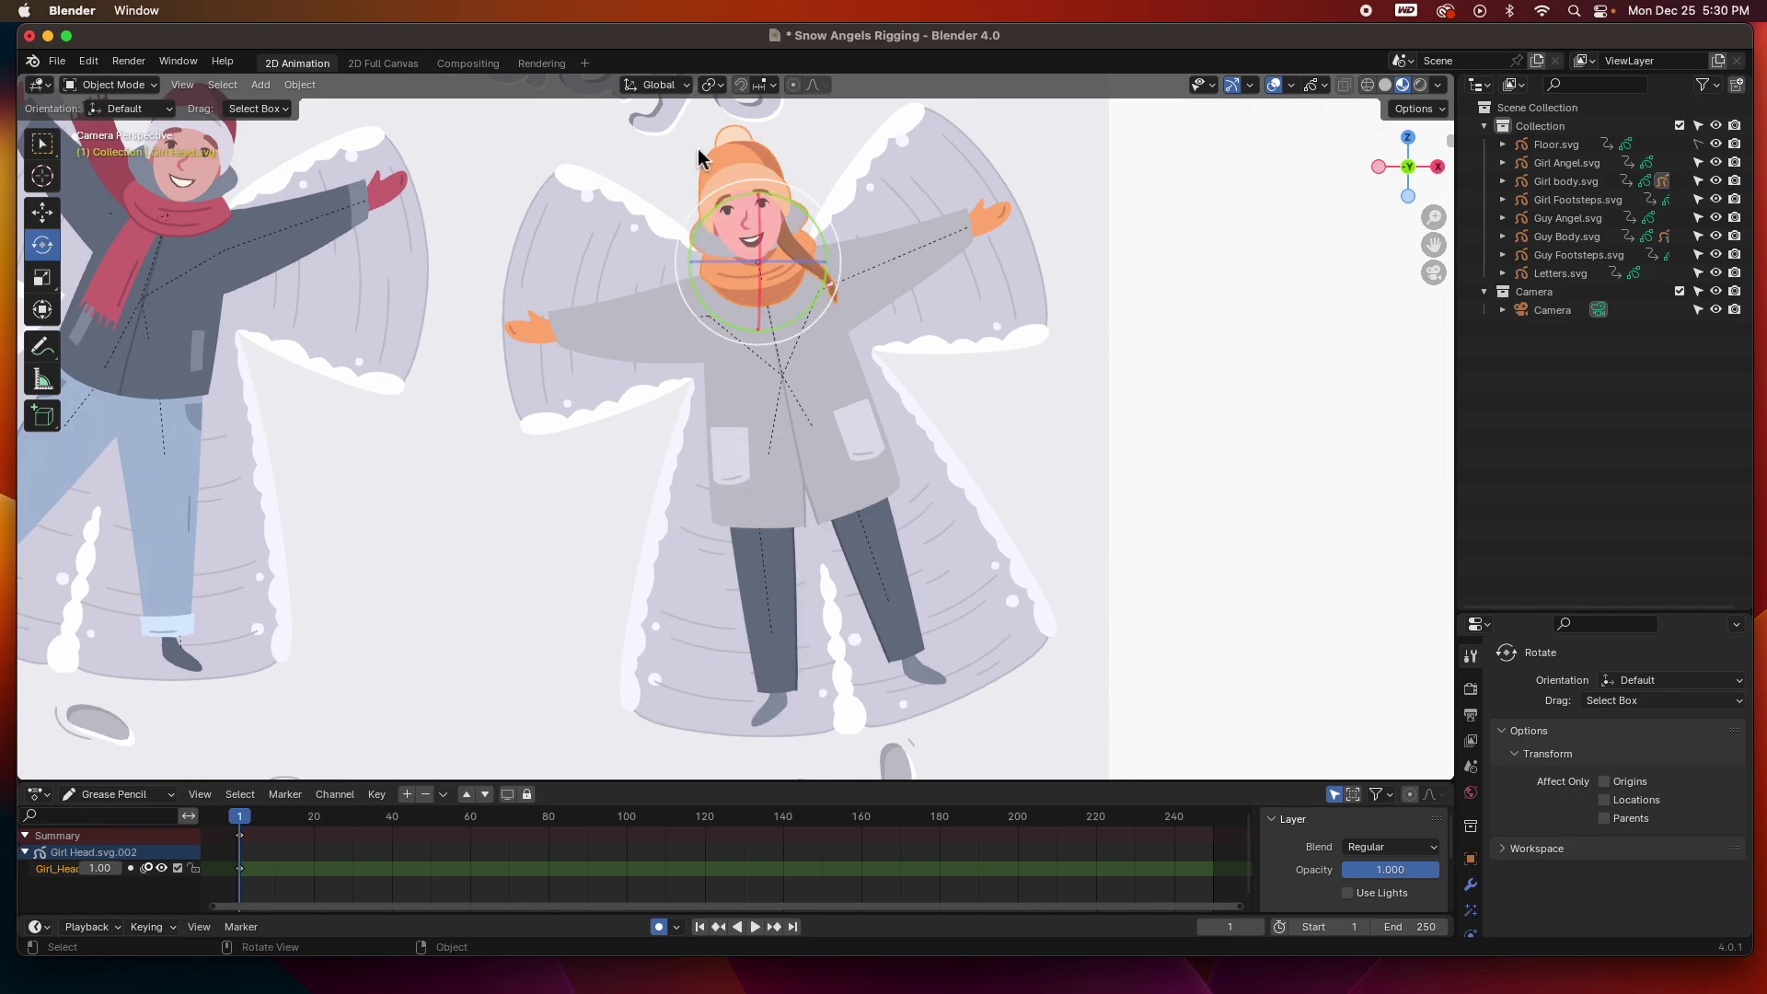
pyautogui.moveTo(817, 232); pyautogui.dragTo(828, 309)
pyautogui.rightClick(829, 309)
# Test-move the girl's body off the snow angel to check that all parts follow, undo the move and deselect it
pyautogui.click(819, 405)
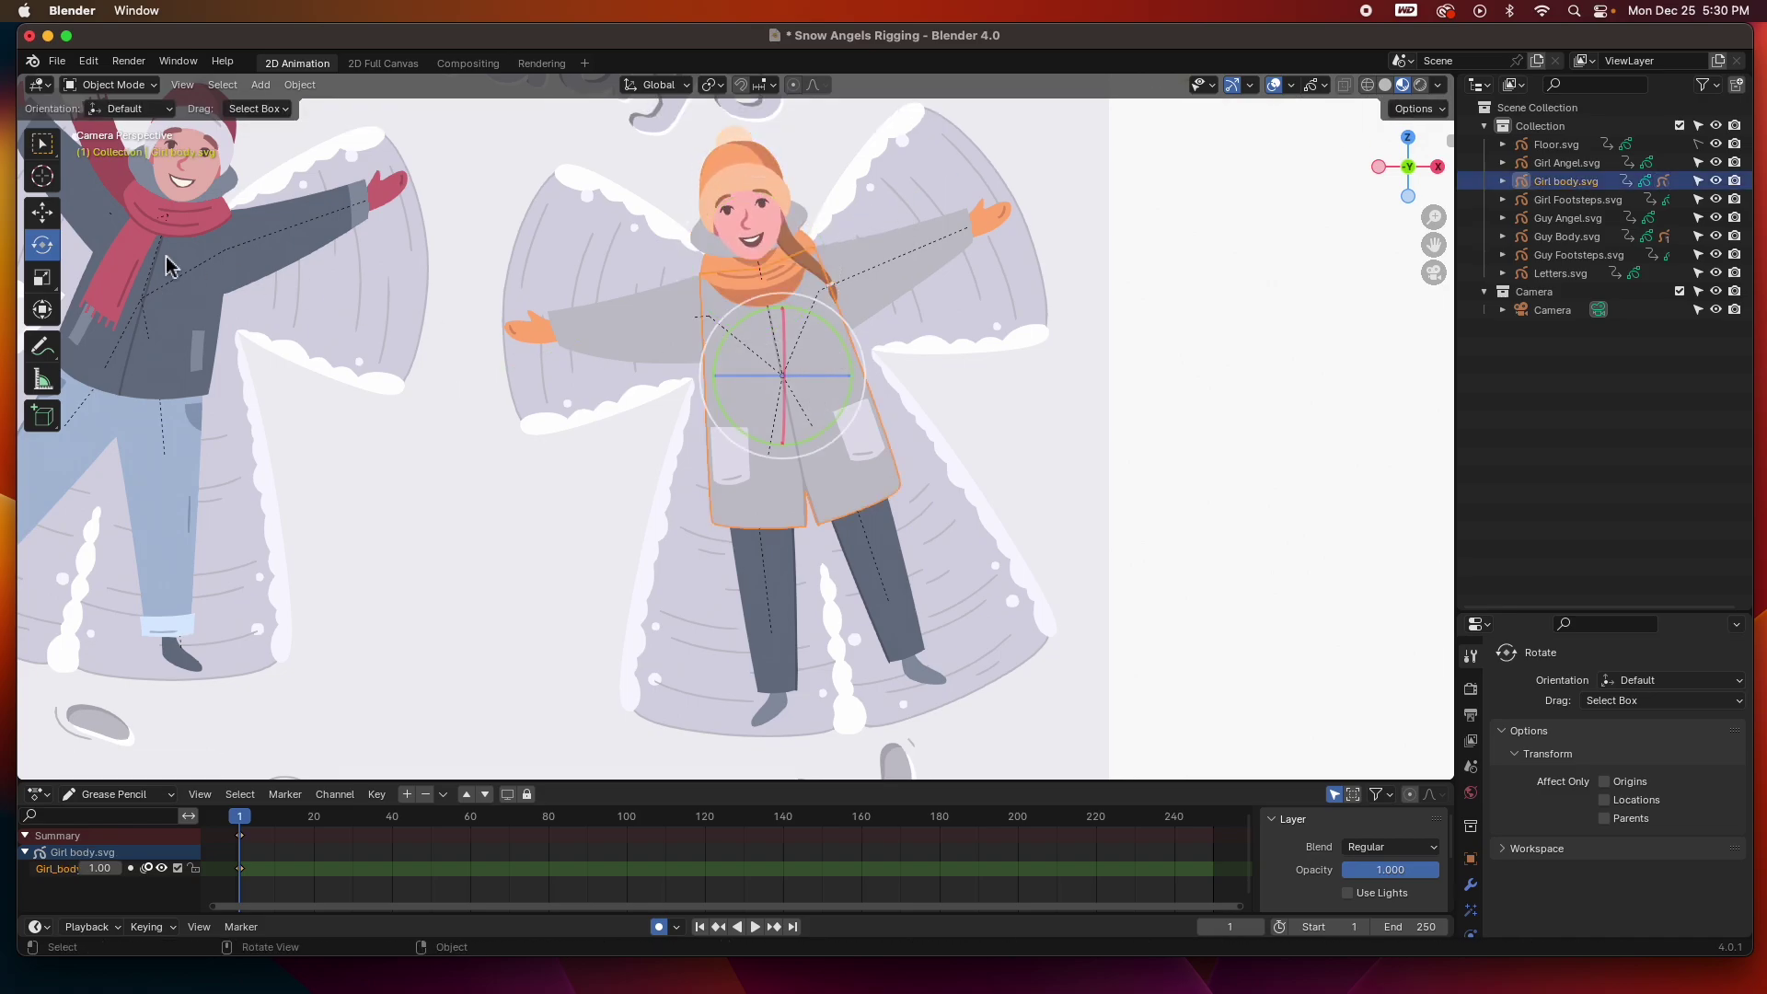
pyautogui.click(32, 214)
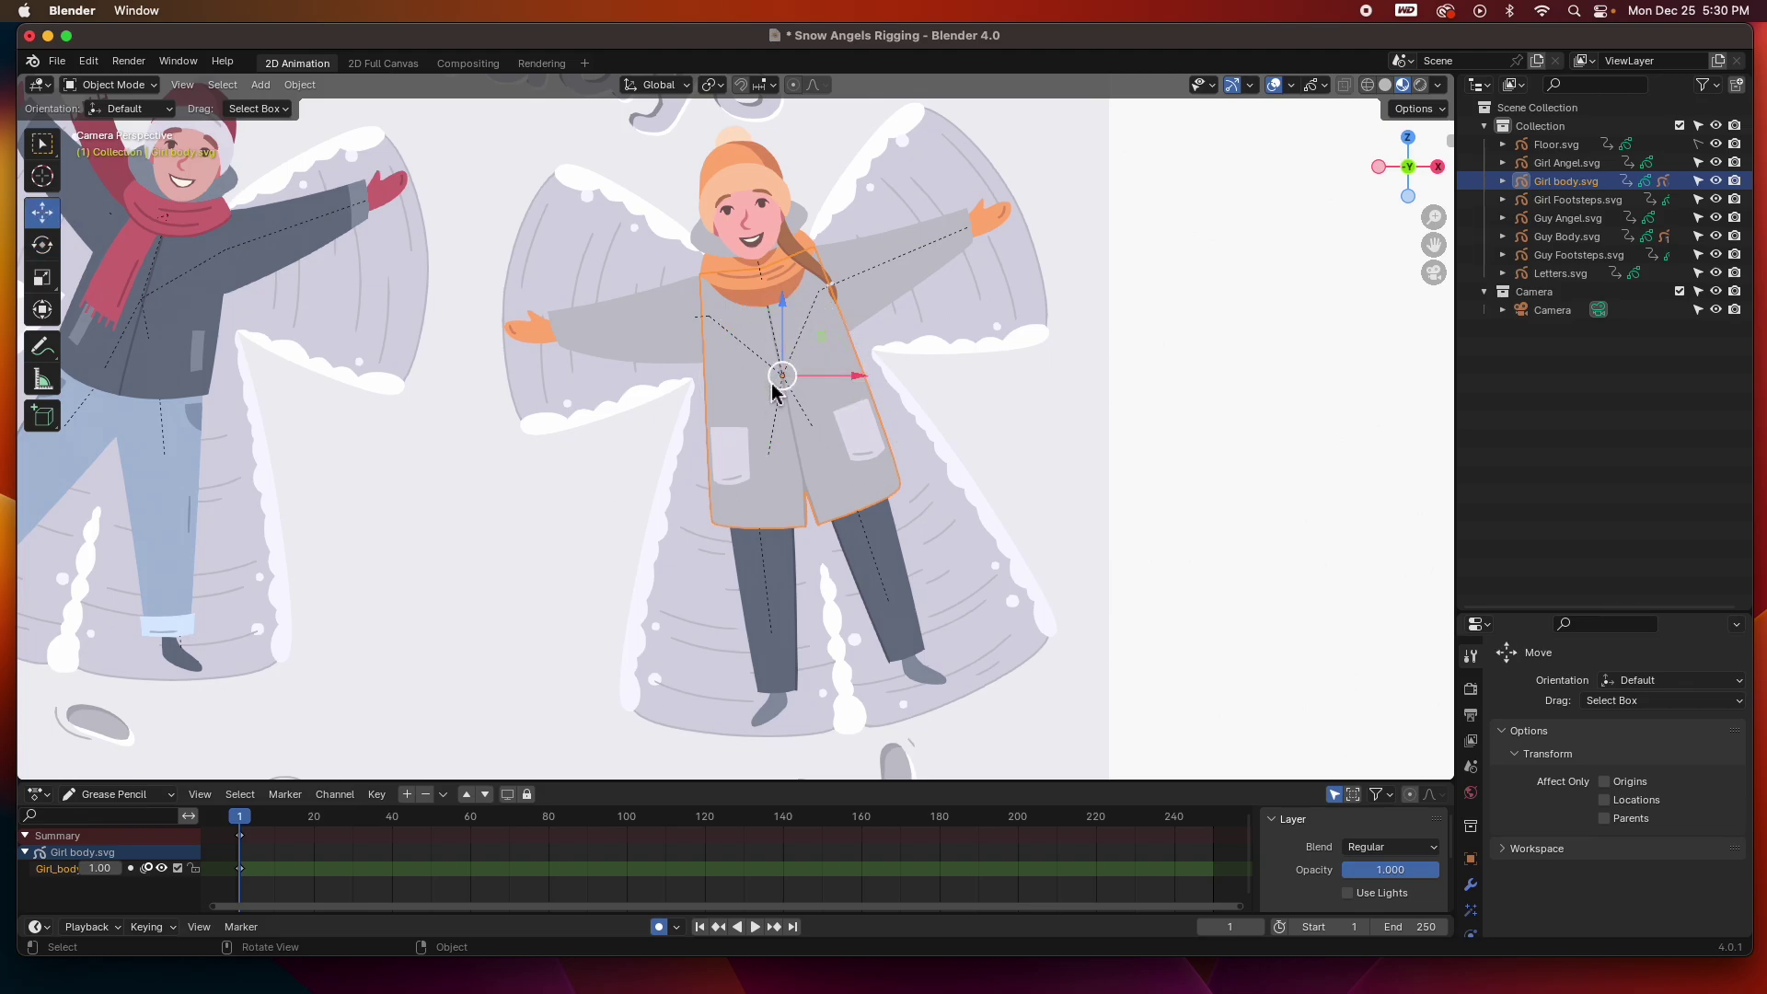
pyautogui.moveTo(781, 377); pyautogui.dragTo(1157, 368)
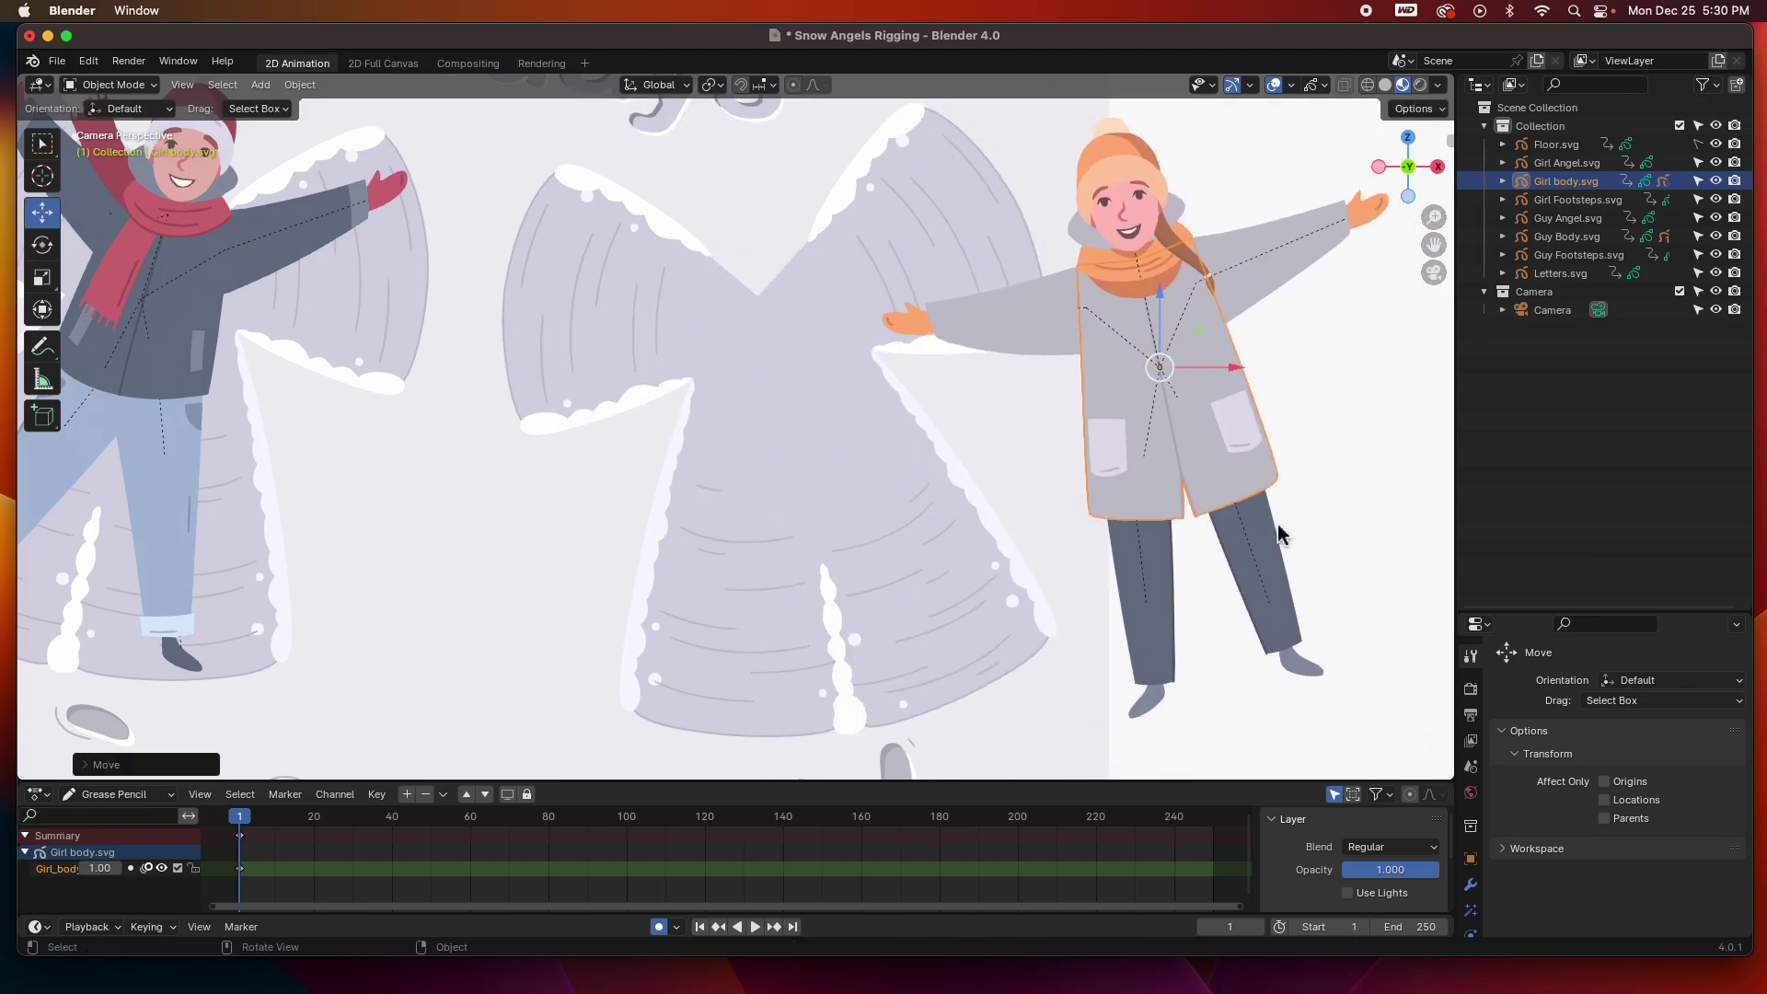
pyautogui.press('super+z')
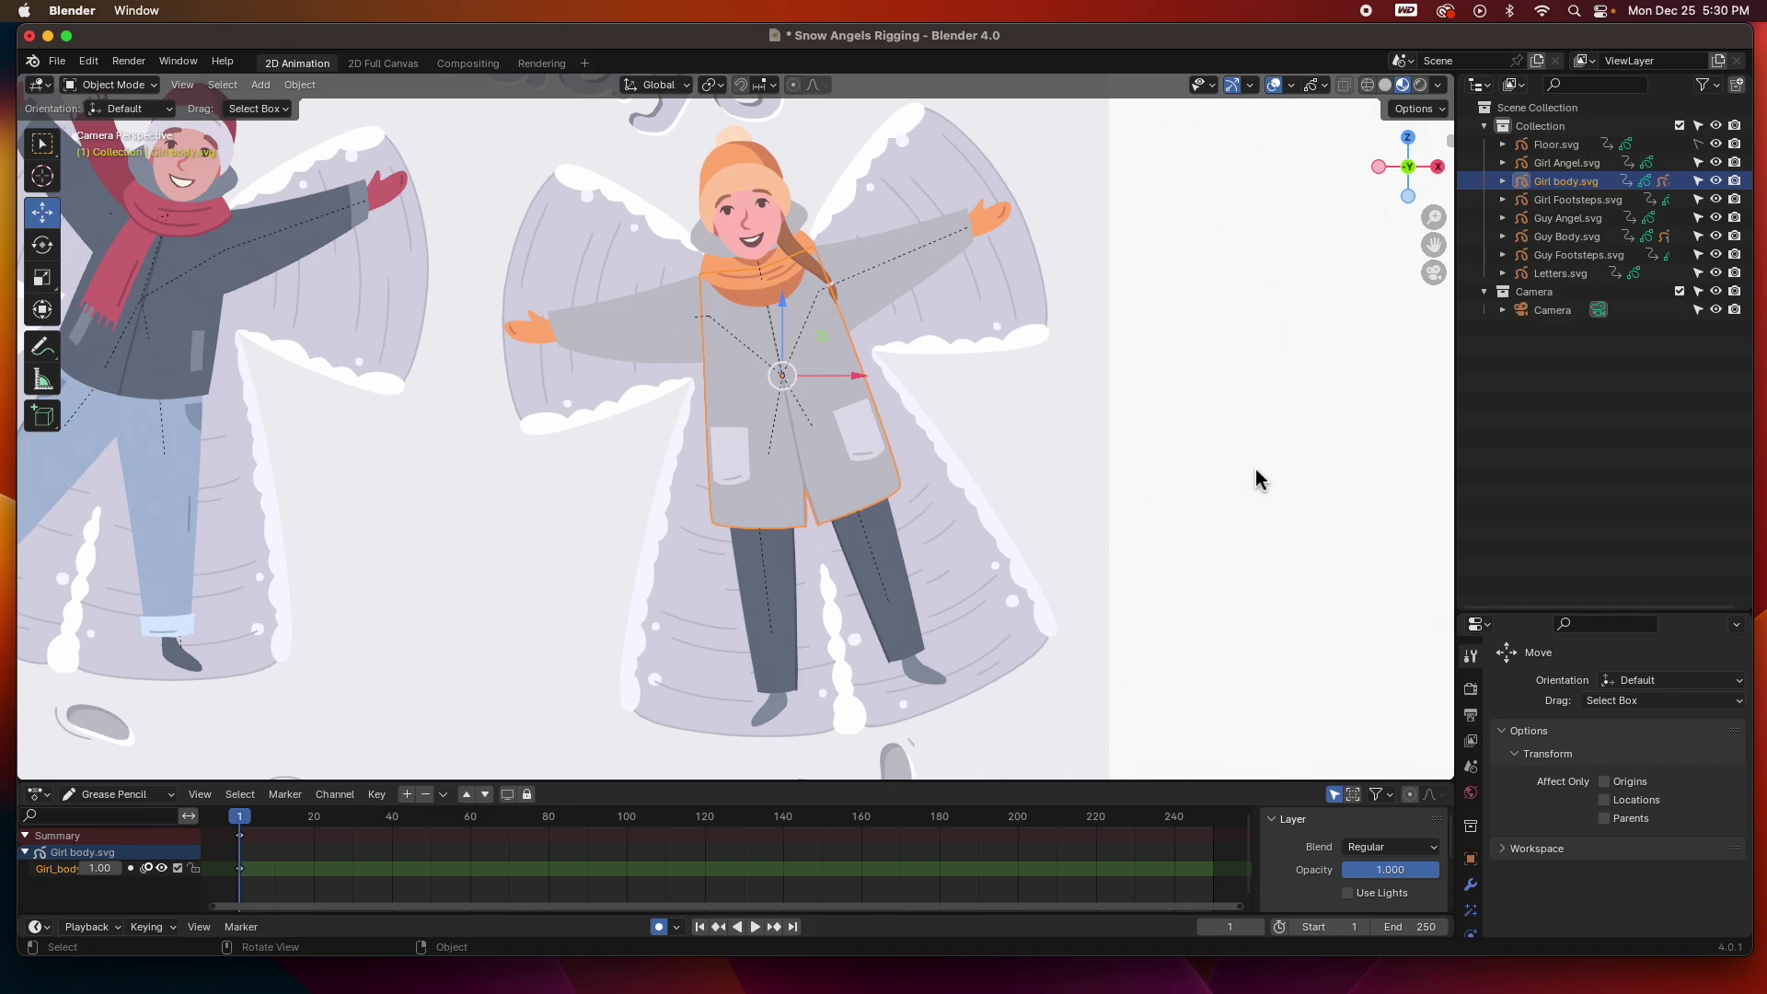
pyautogui.click(1257, 477)
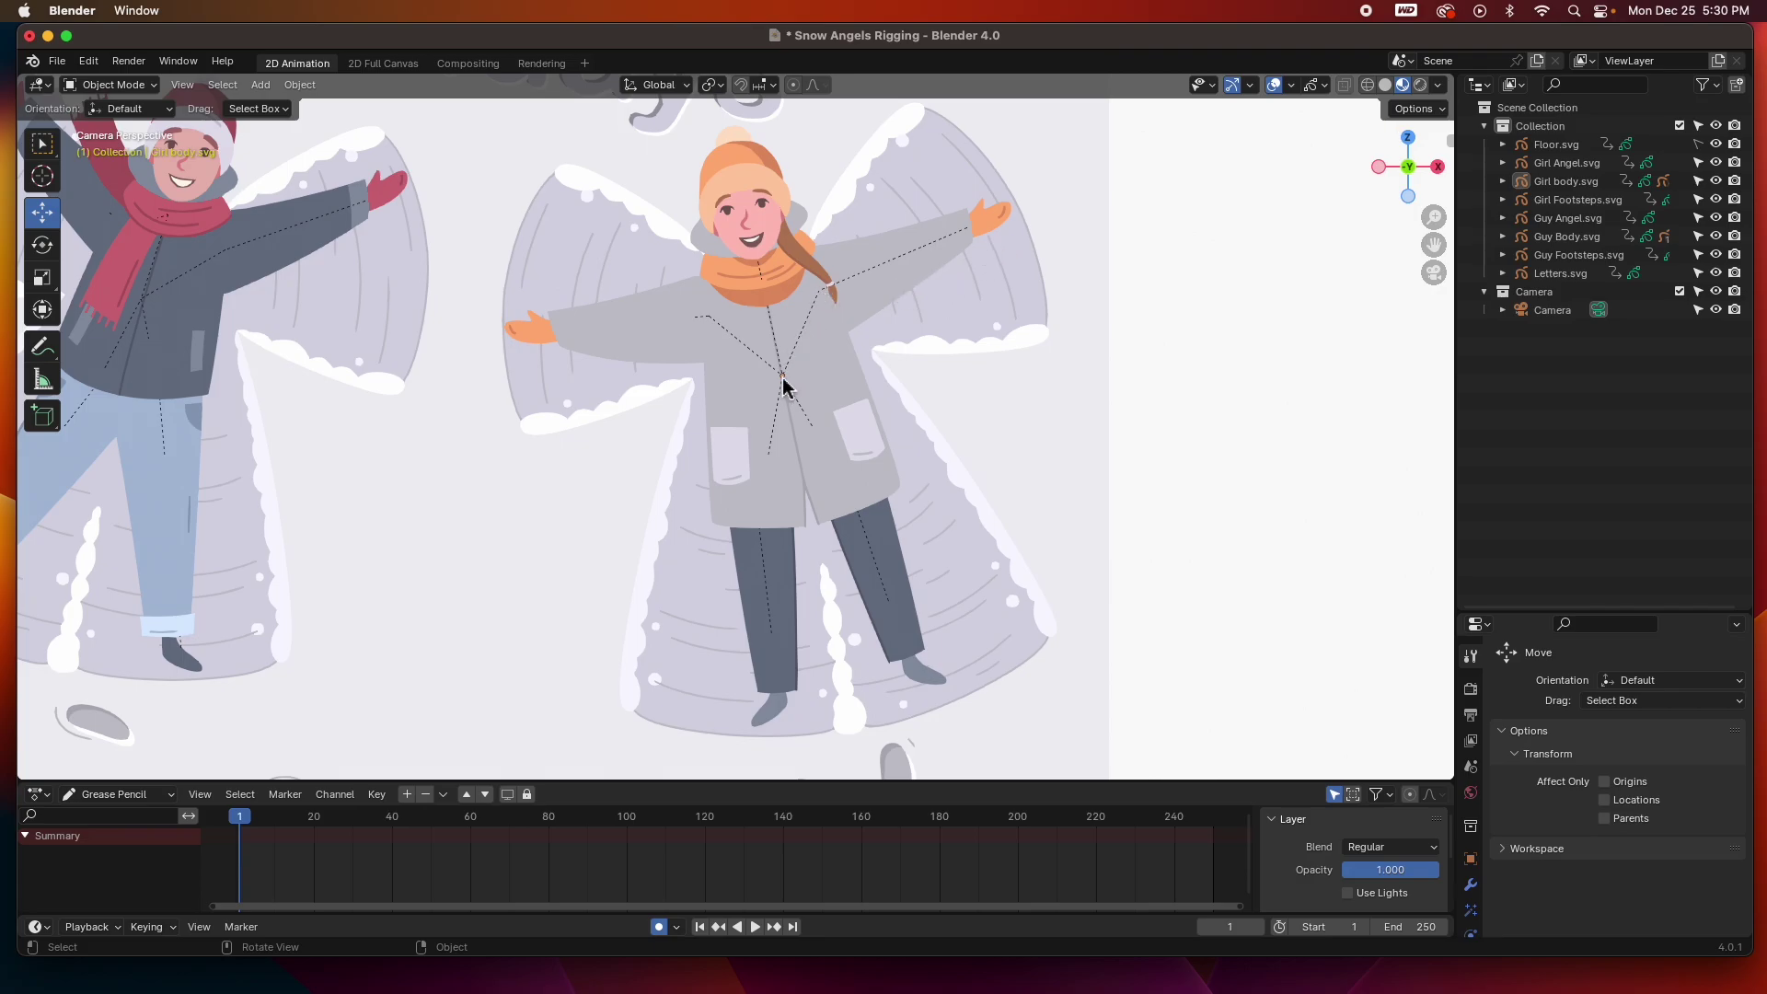
# Hide the Relationship Lines in the viewport overlays
pyautogui.click(1290, 85)
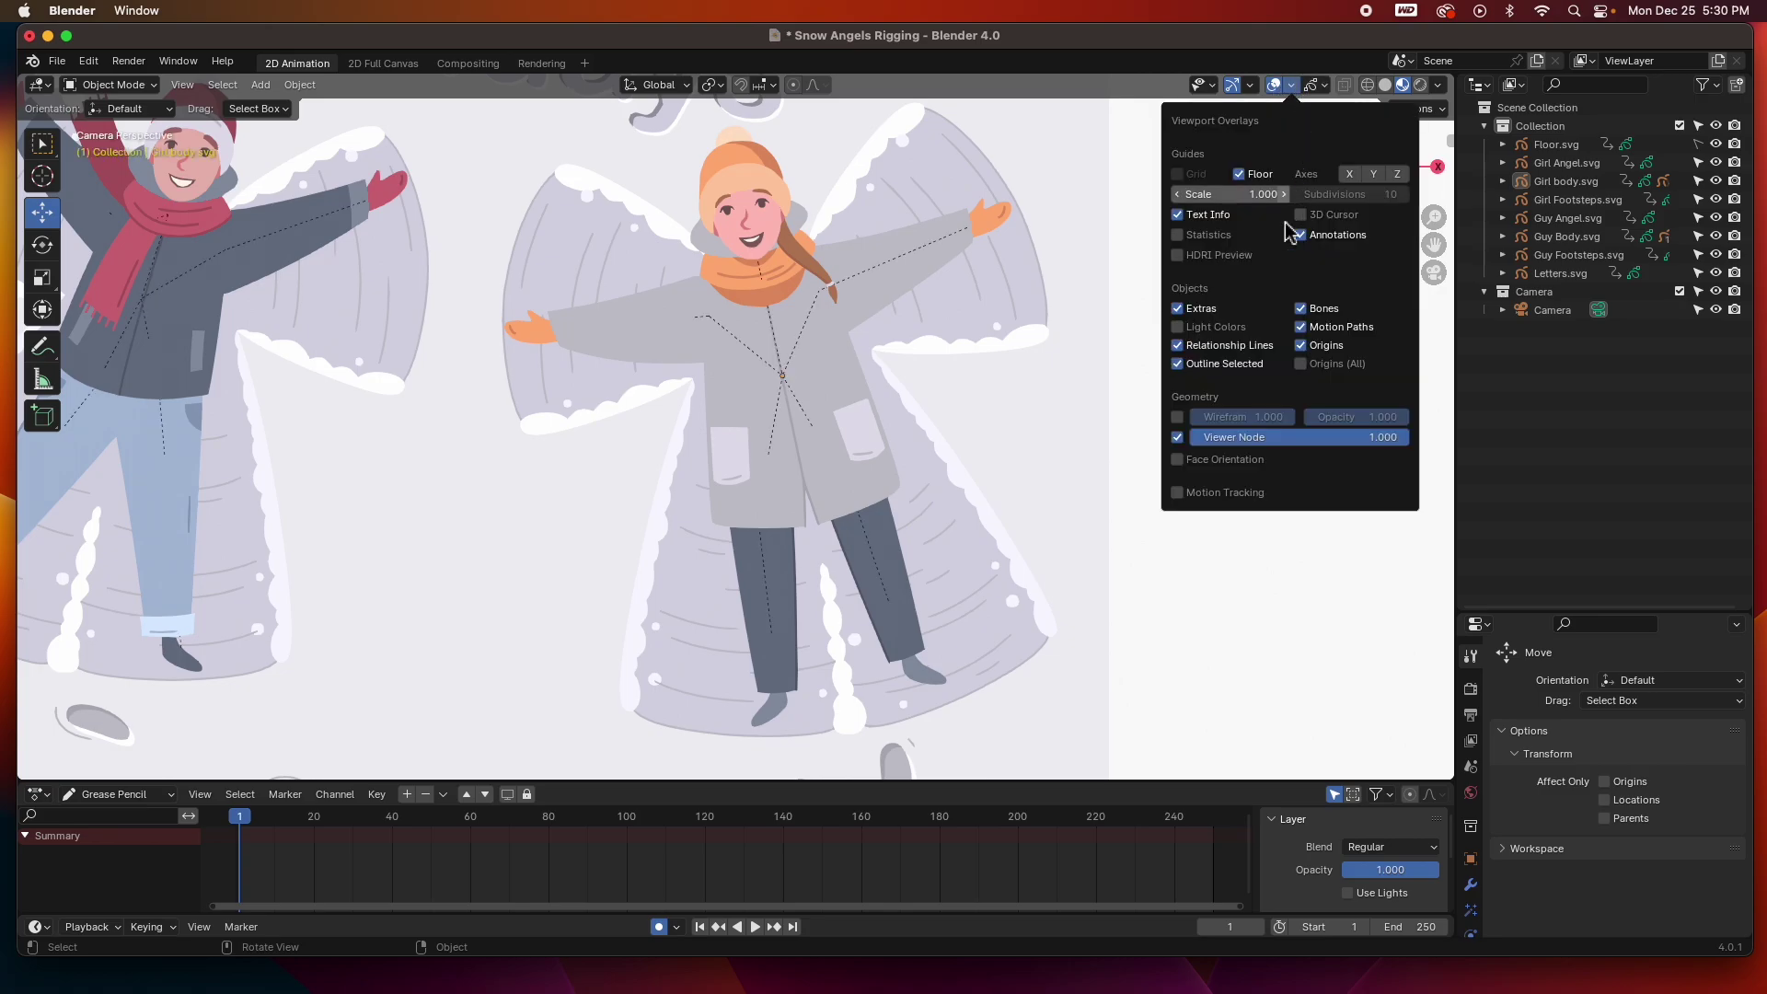
pyautogui.click(1176, 346)
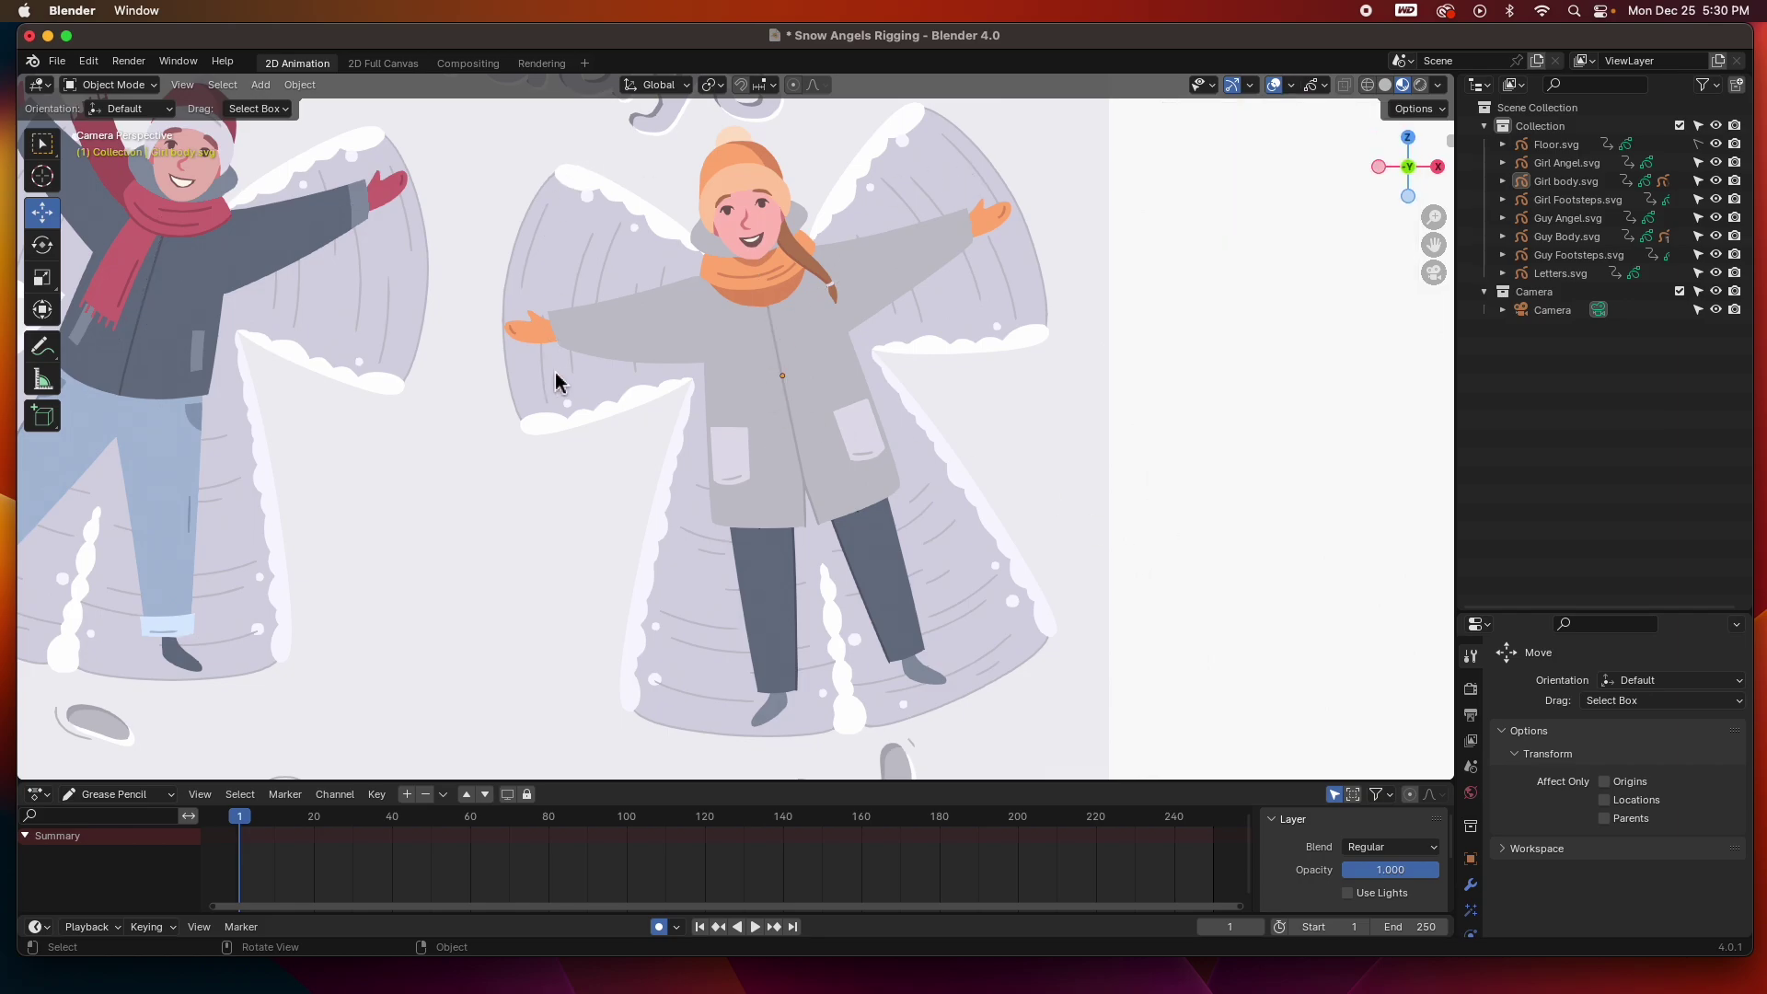
pyautogui.scroll(-2, 1380, 486)
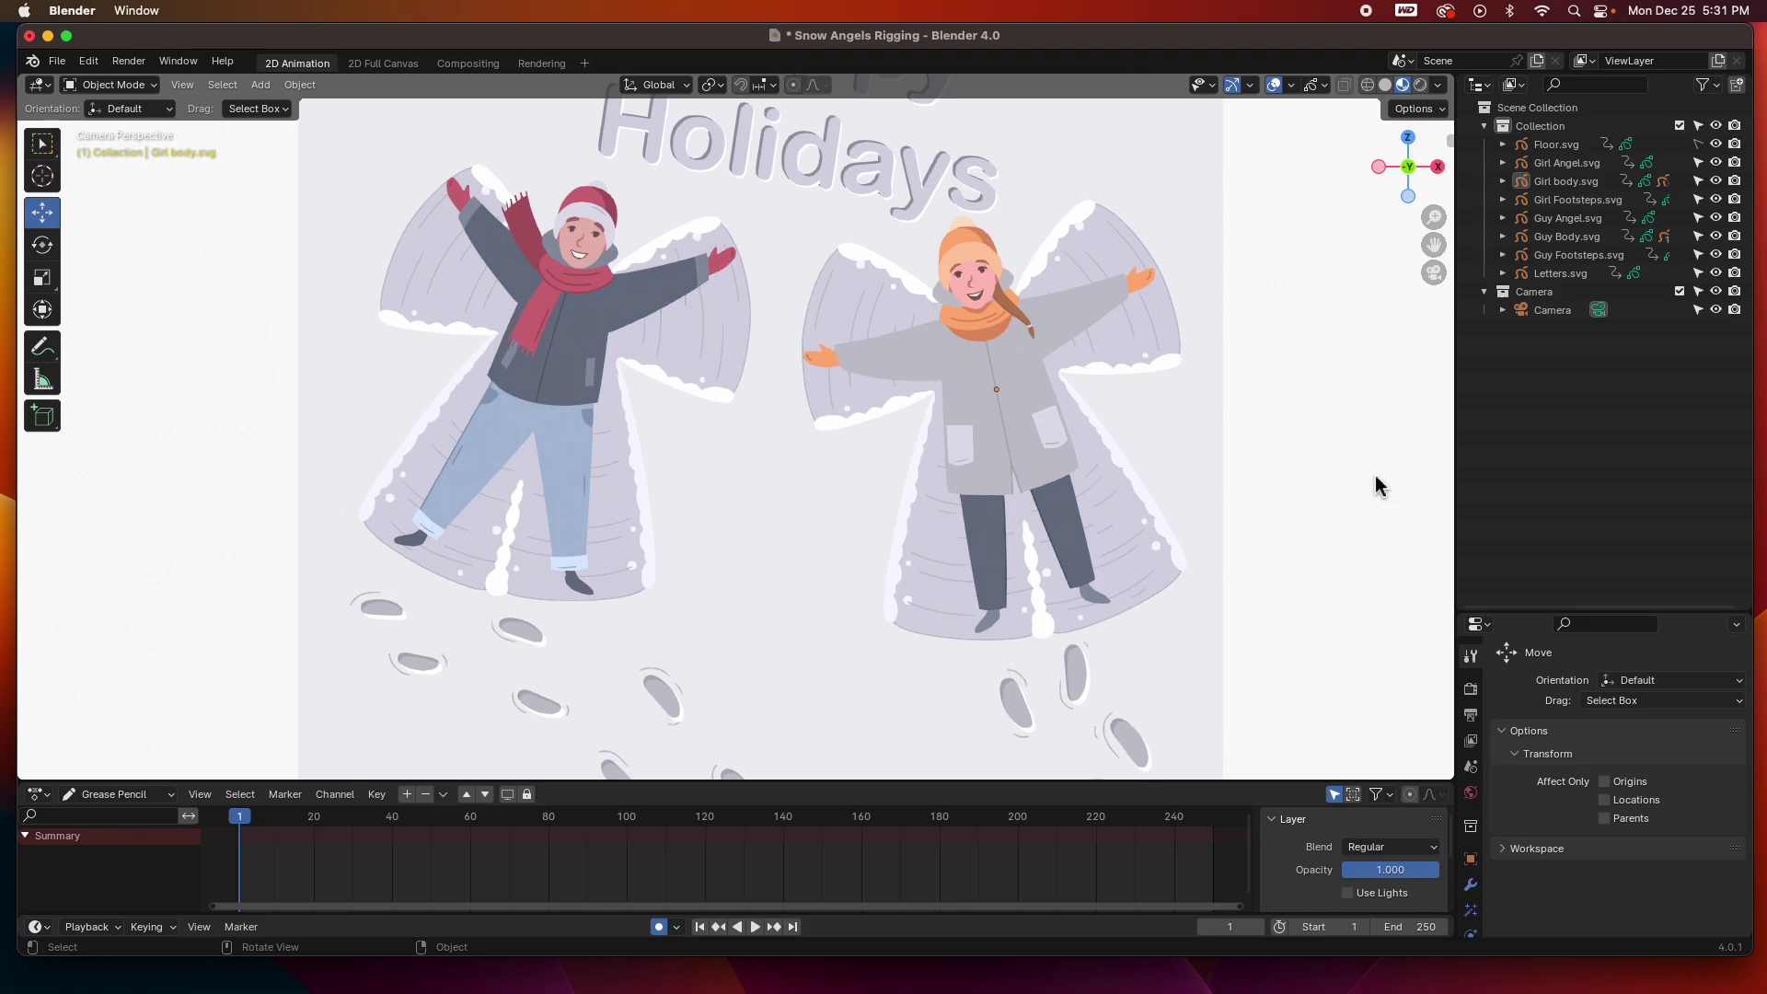